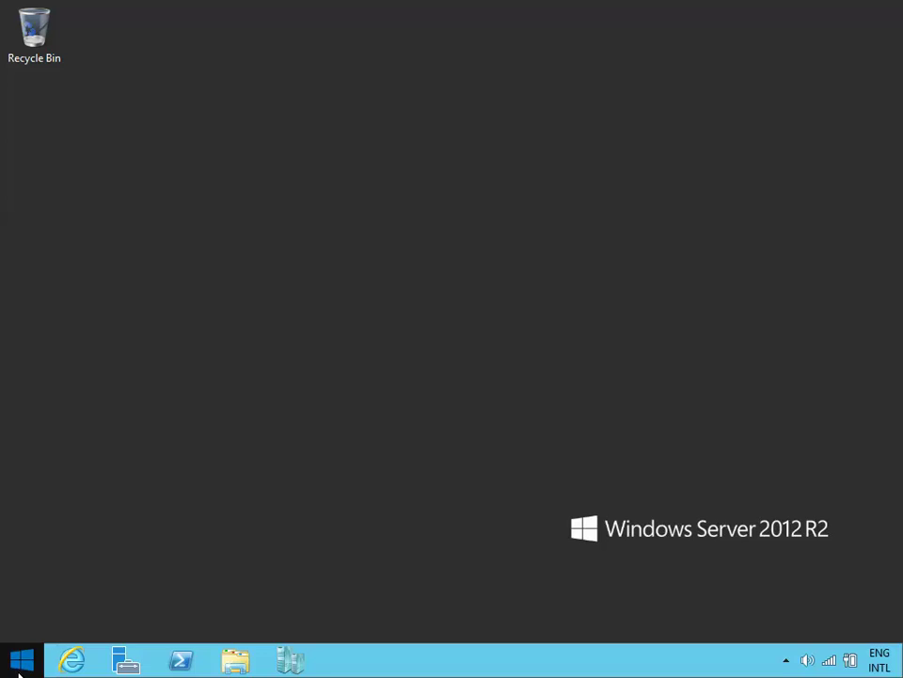
# Step: Launch Deployment Workbench and open the Imagem (E:\Imagem) deployment share
pyautogui.click(20, 659)
pyautogui.click(121, 632)
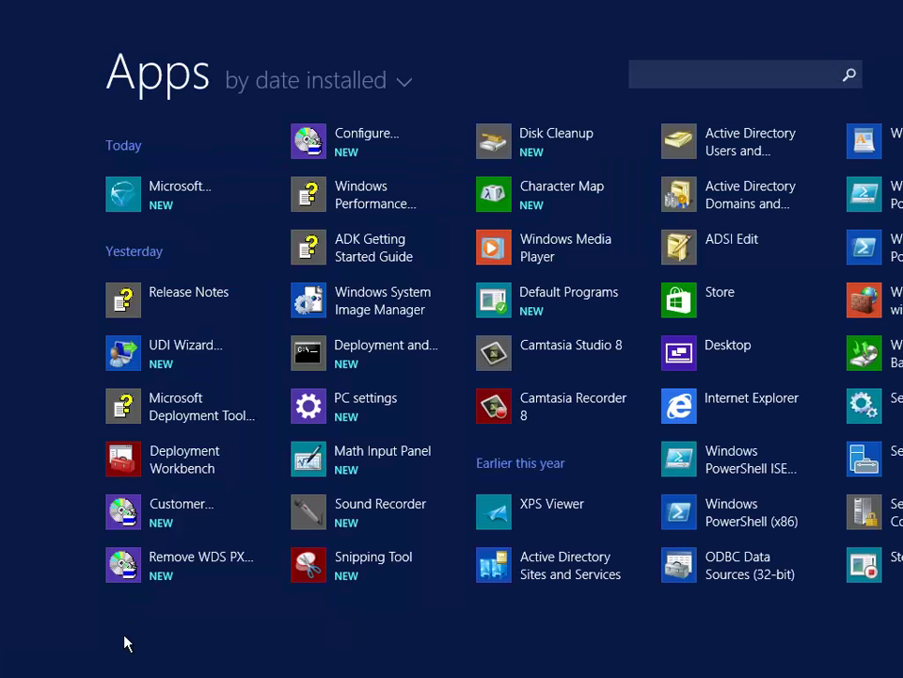
pyautogui.click(183, 461)
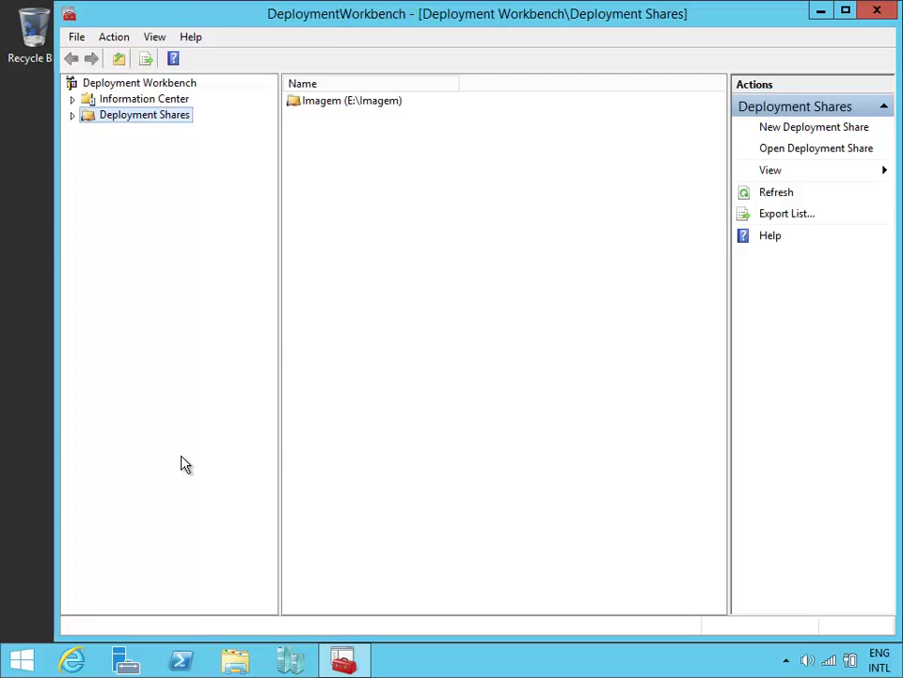
pyautogui.click(72, 115)
pyautogui.click(186, 133)
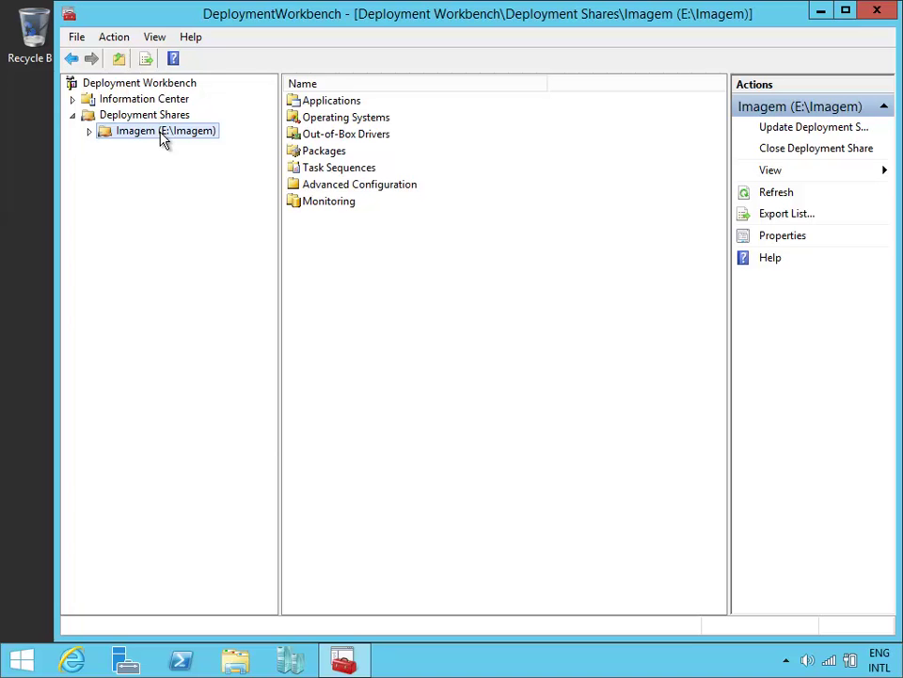
# Step: Start a new deployment share with the path E:\Distribuicao
pyautogui.click(146, 114)
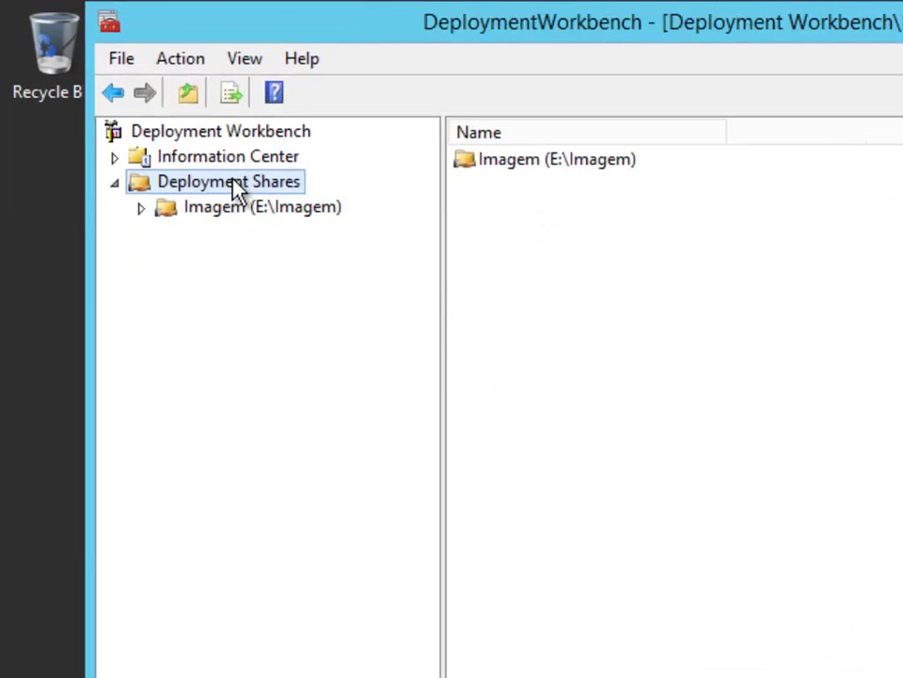
pyautogui.rightClick(238, 188)
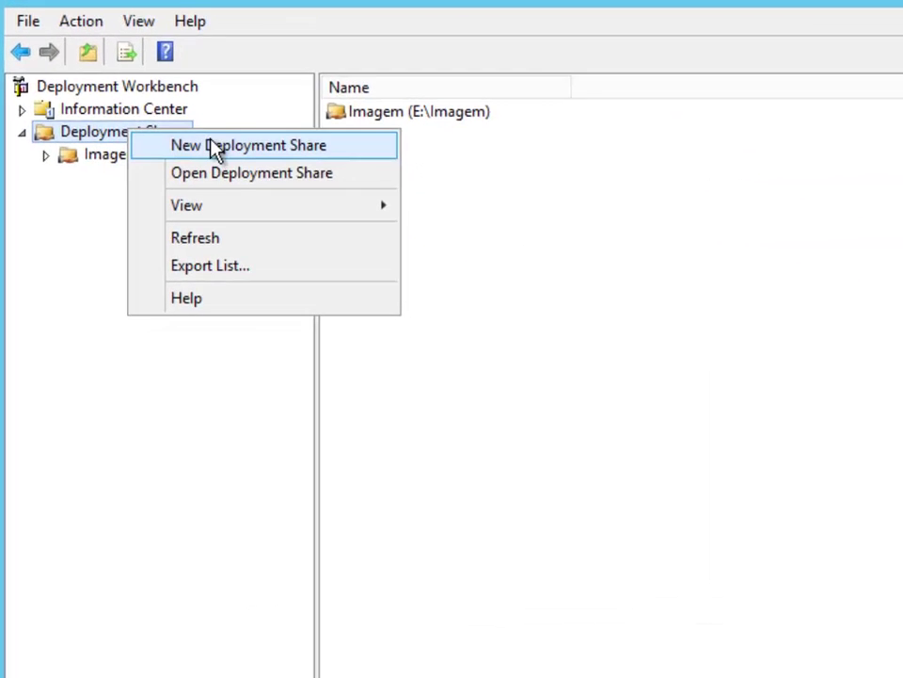
pyautogui.click(325, 198)
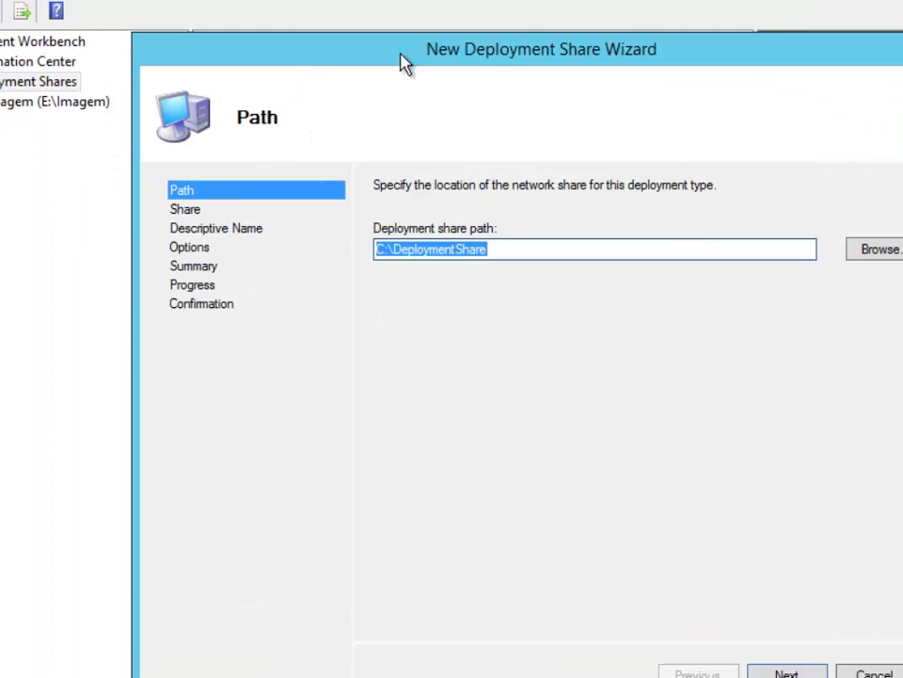
pyautogui.write('E:\\')
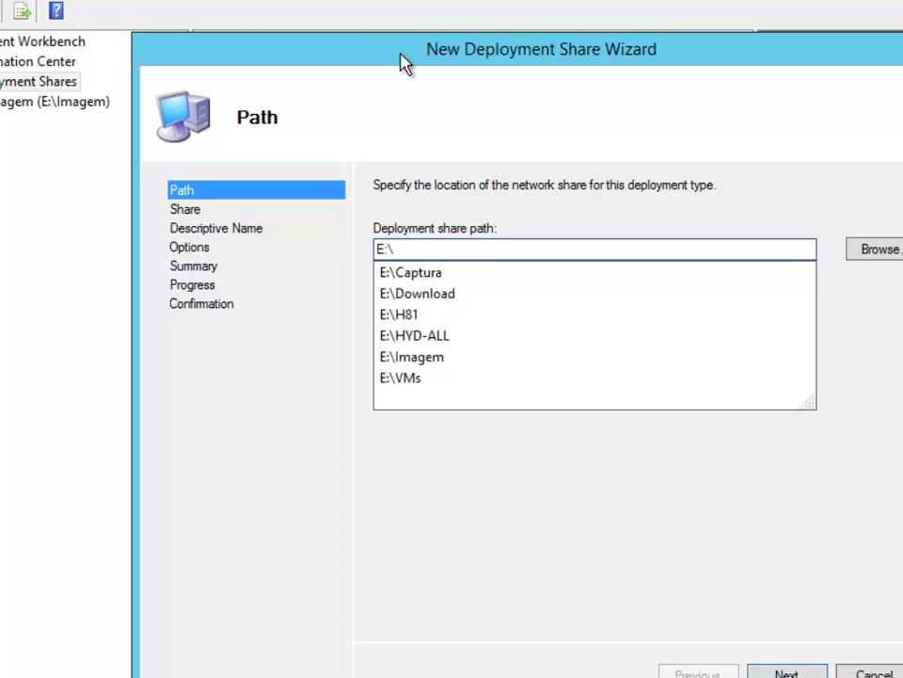
pyautogui.write('Distribuicao')
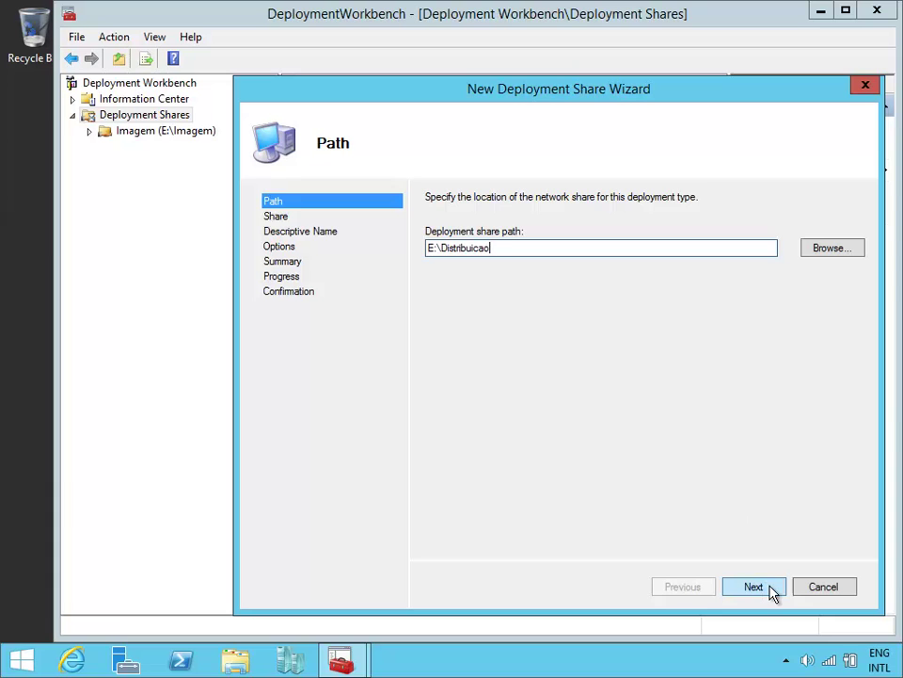
pyautogui.click(770, 589)
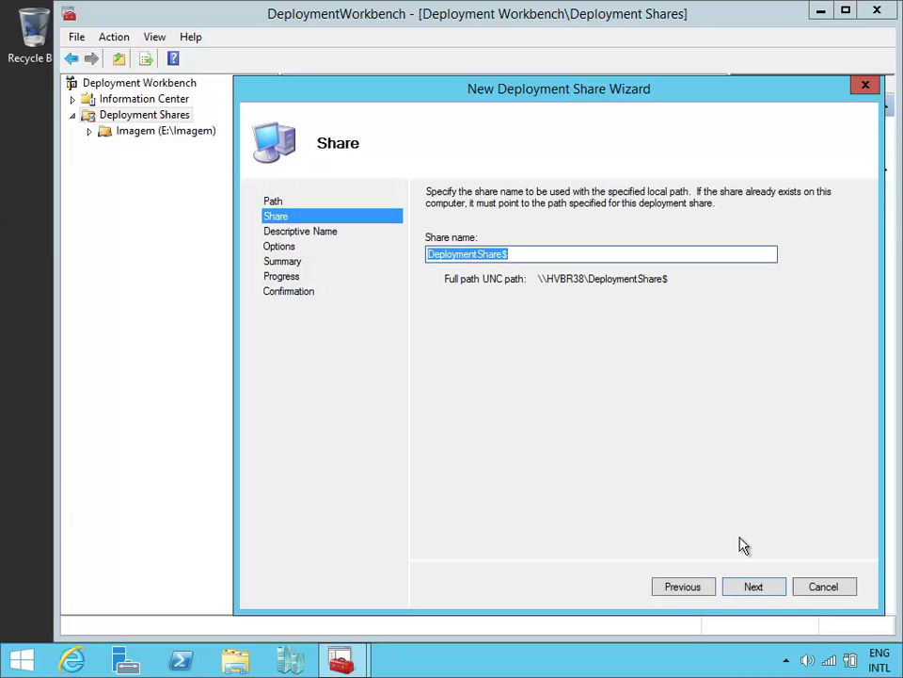
# Step: Share it as Distribuicao$ and finish creating it with default options
pyautogui.click(506, 254)
pyautogui.hotkey('shift', 'Home')
pyautogui.press('BackSpace')
pyautogui.write('Distr')
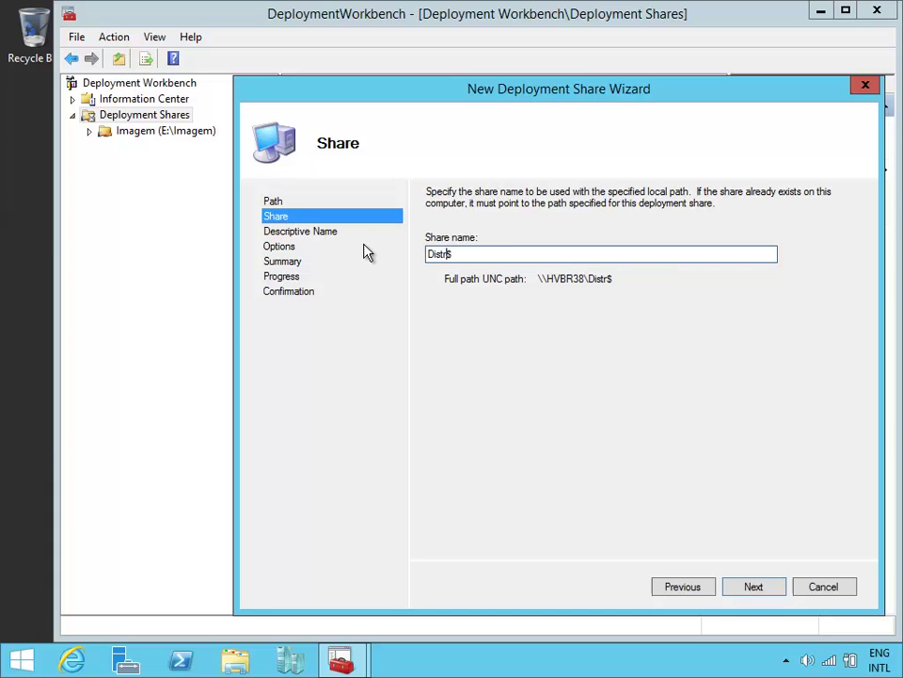
pyautogui.write('ibuicao')
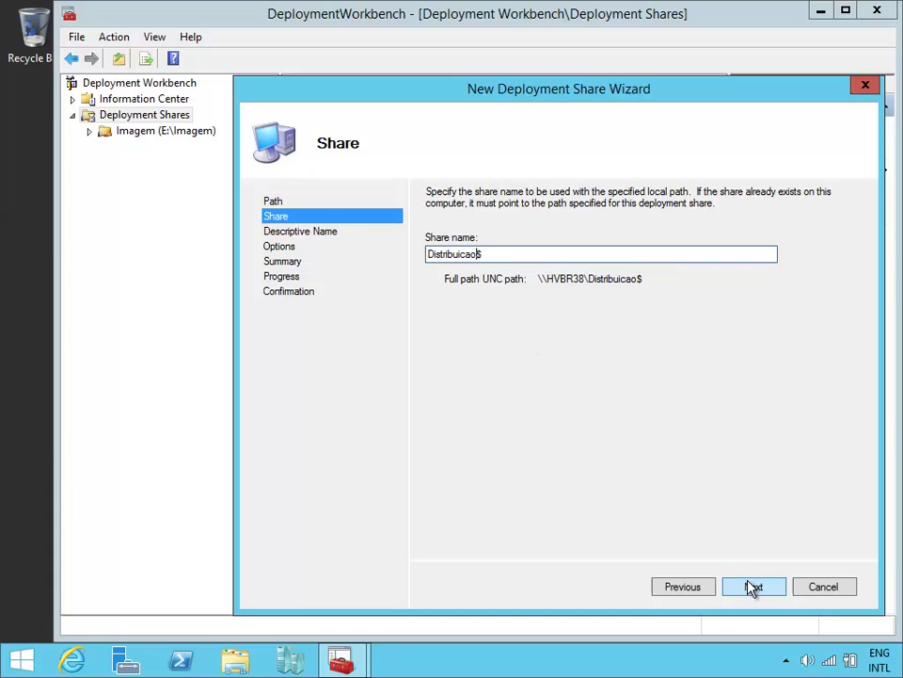
pyautogui.click(753, 586)
pyautogui.write('Distribuicao')
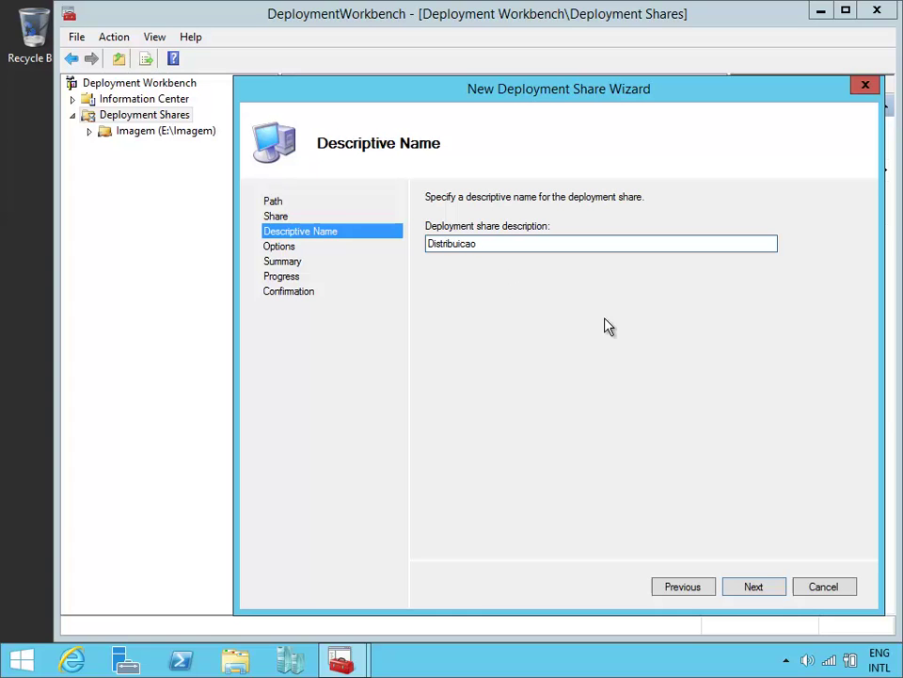
pyautogui.click(765, 586)
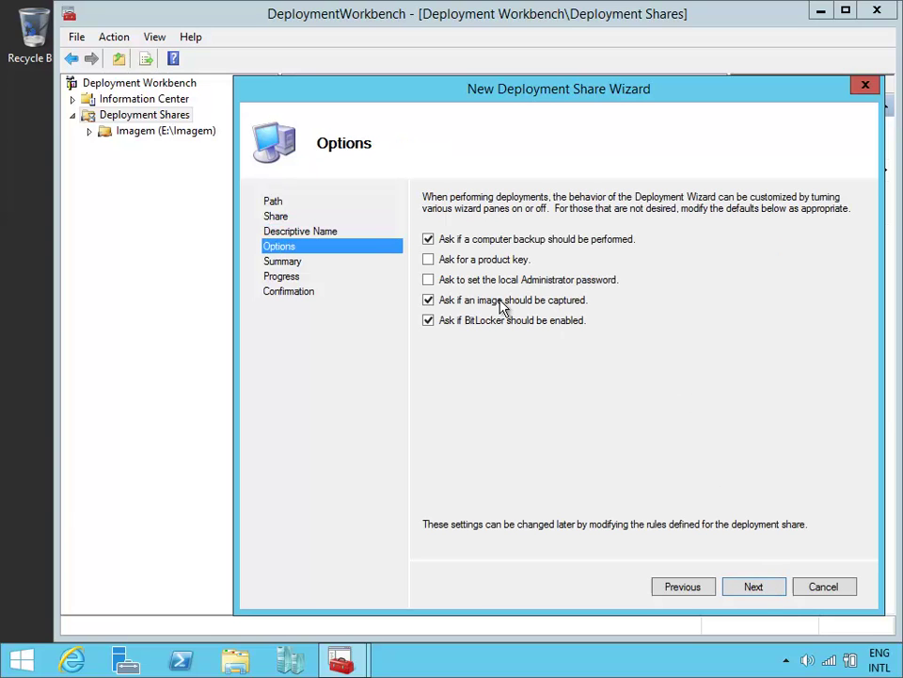
pyautogui.click(753, 587)
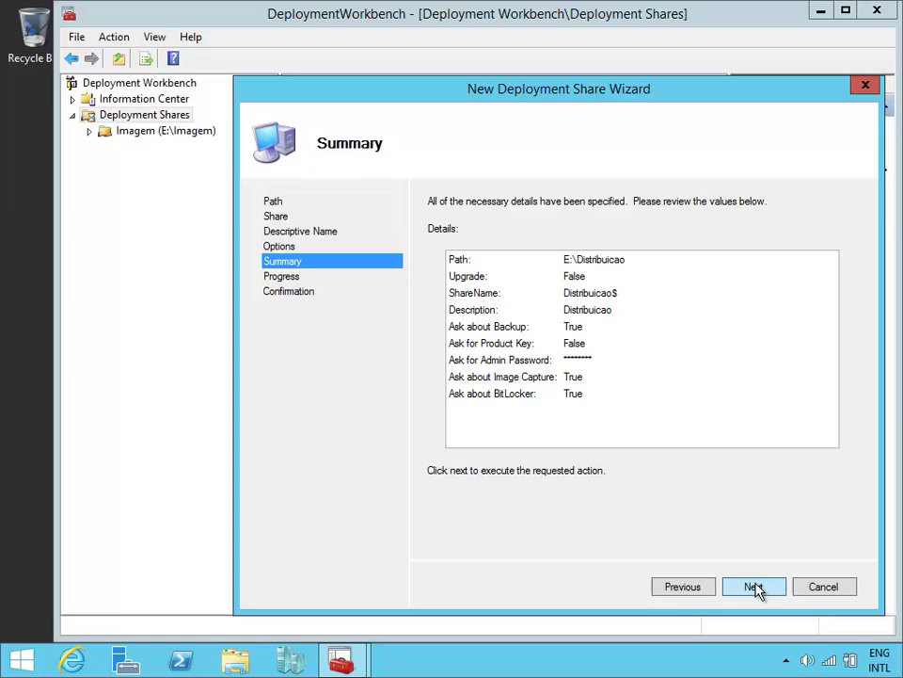
pyautogui.click(756, 587)
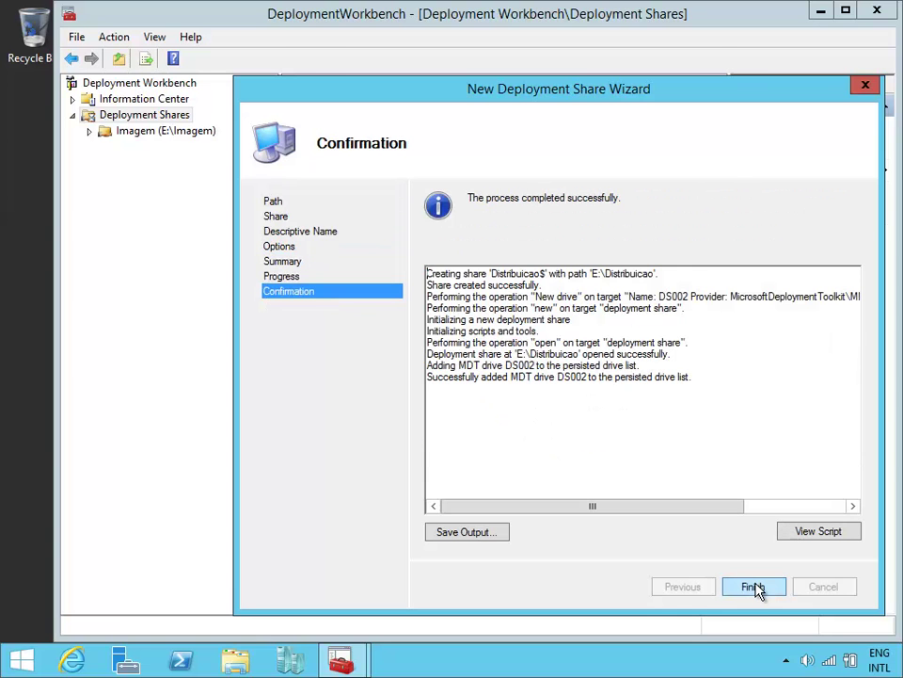
pyautogui.click(753, 587)
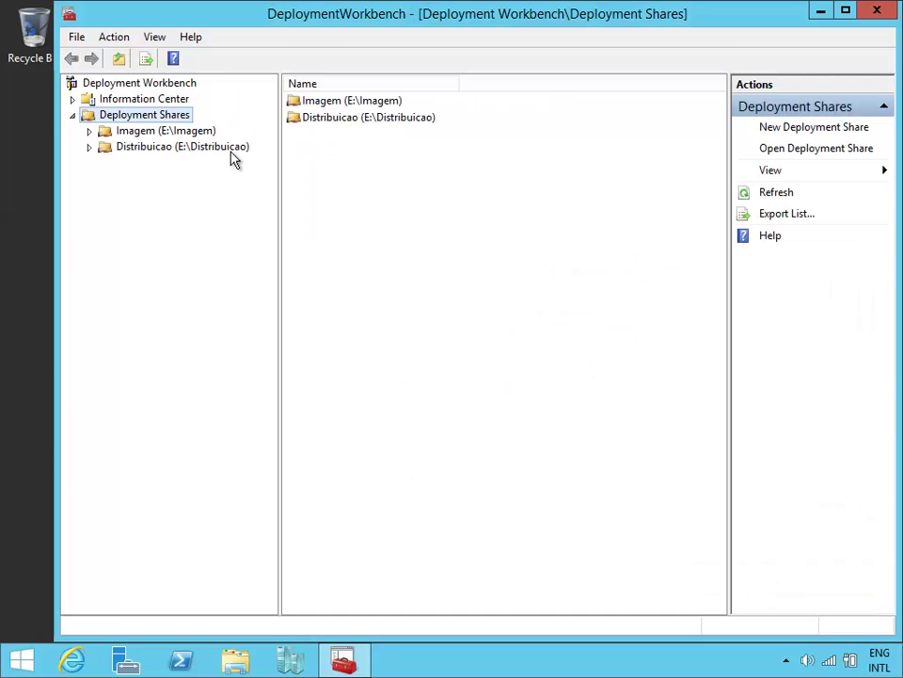
# Step: Open the Distribuicao share and view its empty Applications folder
pyautogui.doubleClick(233, 156)
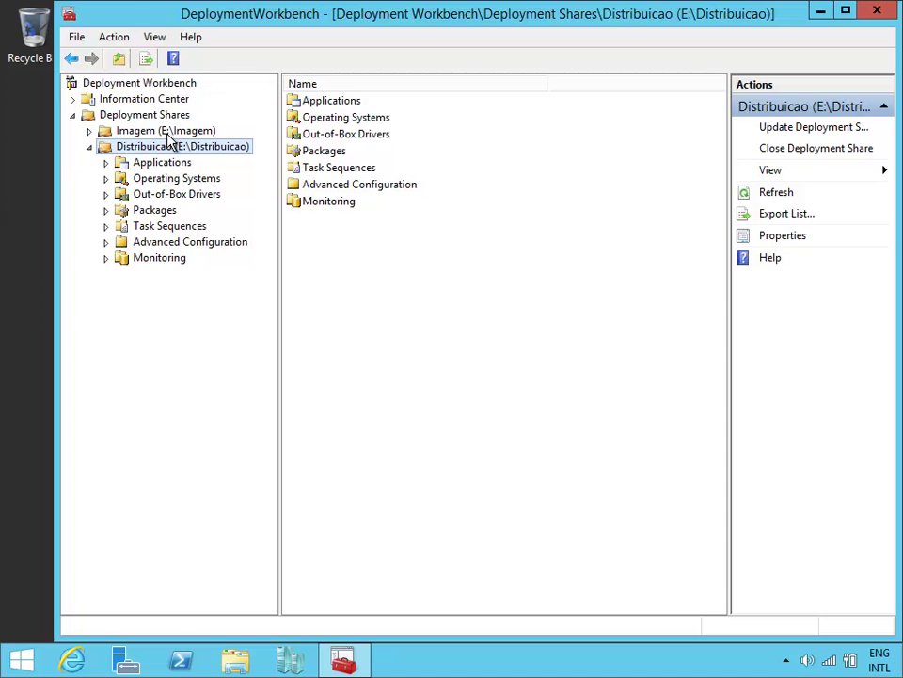
pyautogui.click(179, 168)
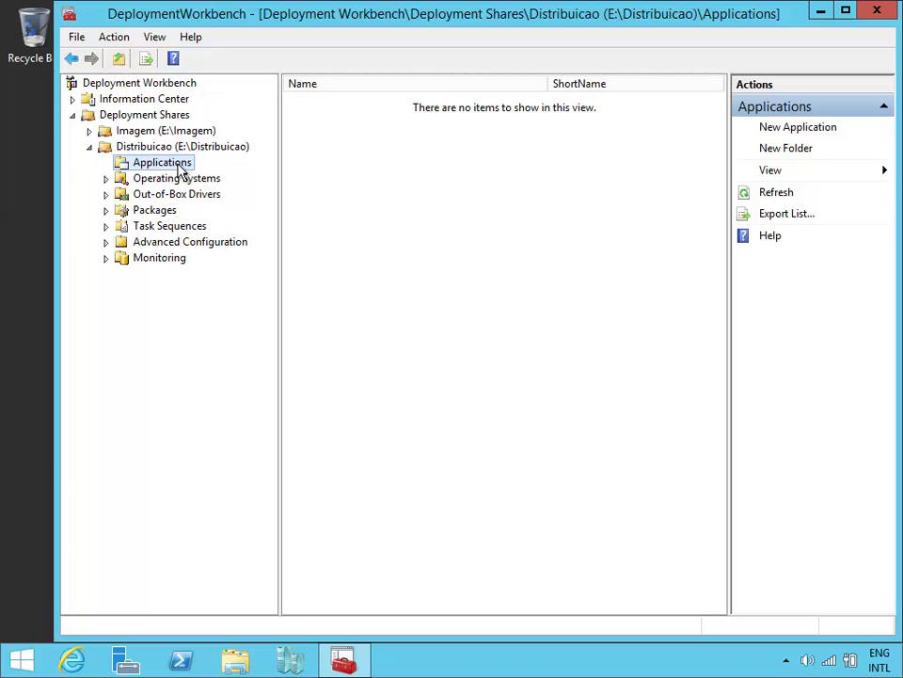
# Step: Create a Utilitarios folder under Applications and open it
pyautogui.rightClick(179, 165)
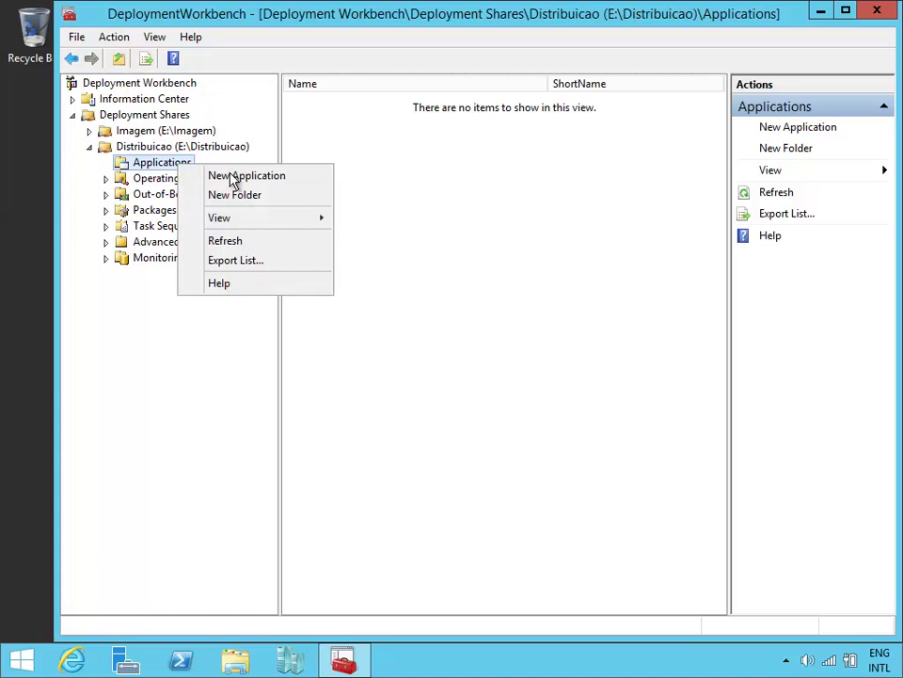
pyautogui.click(308, 199)
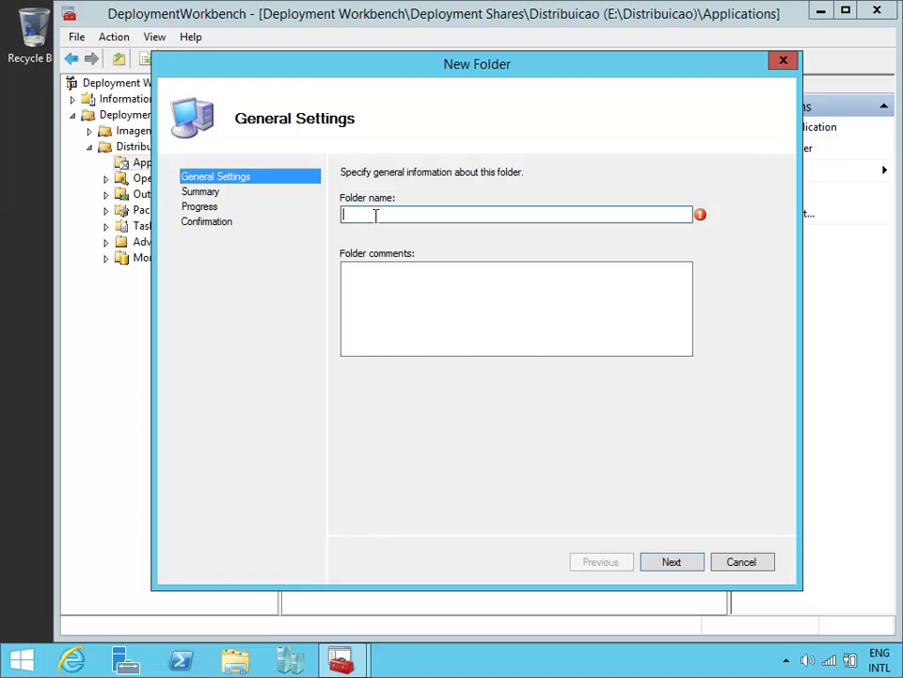
pyautogui.write('Utilitarios')
pyautogui.click(692, 571)
pyautogui.click(691, 571)
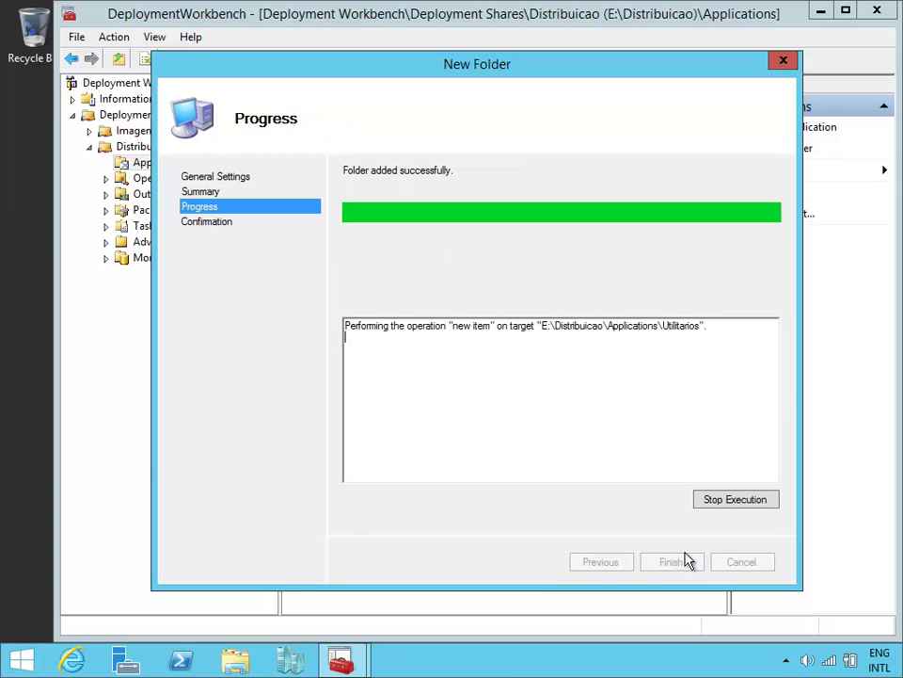
pyautogui.click(688, 565)
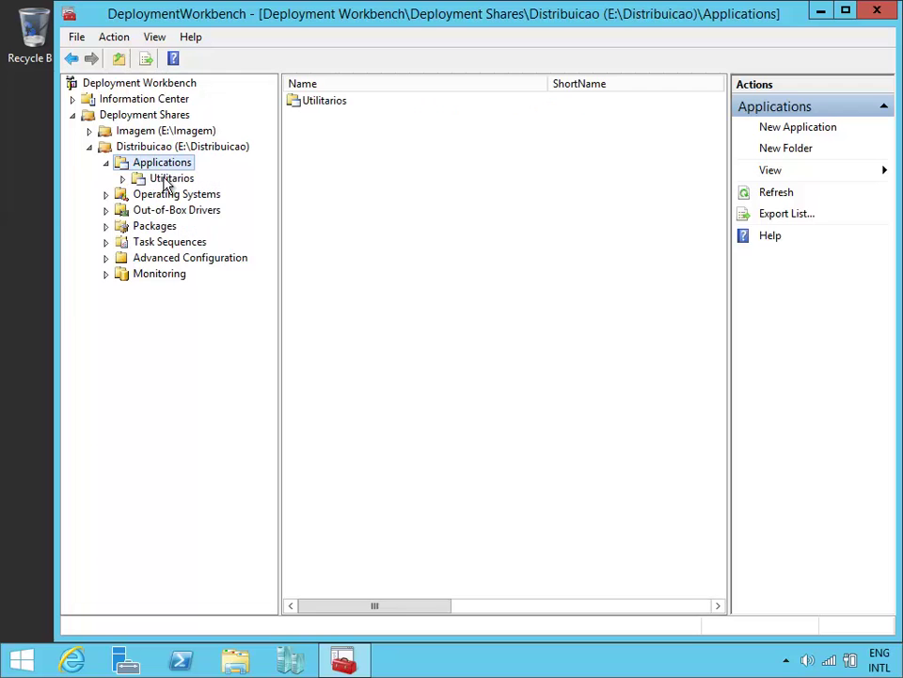
pyautogui.click(161, 178)
# Step: Start a new application with source files named 7 Zip in Utilitarios
pyautogui.rightClick(567, 179)
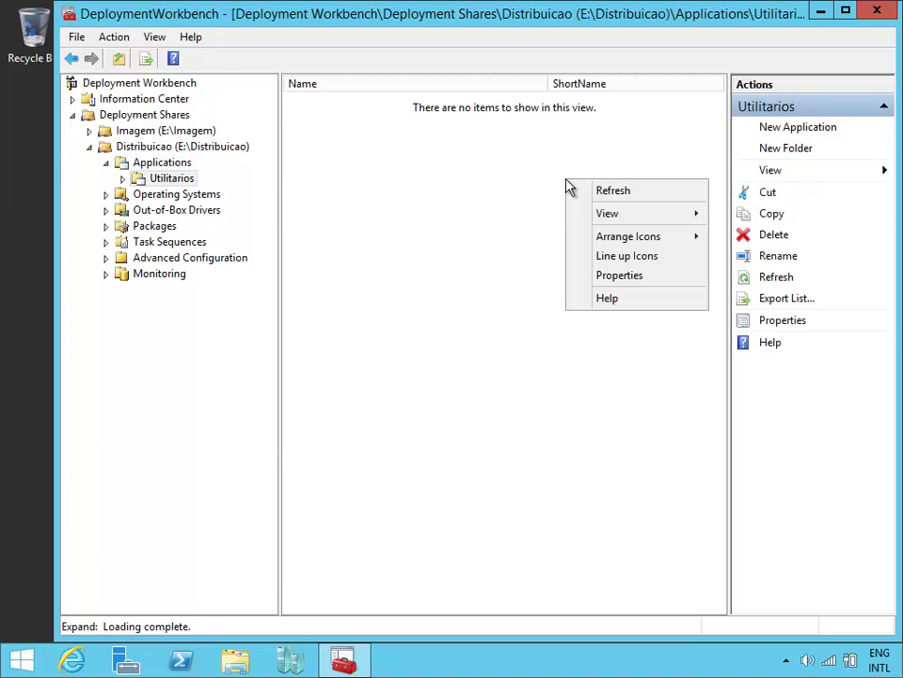
pyautogui.click(800, 127)
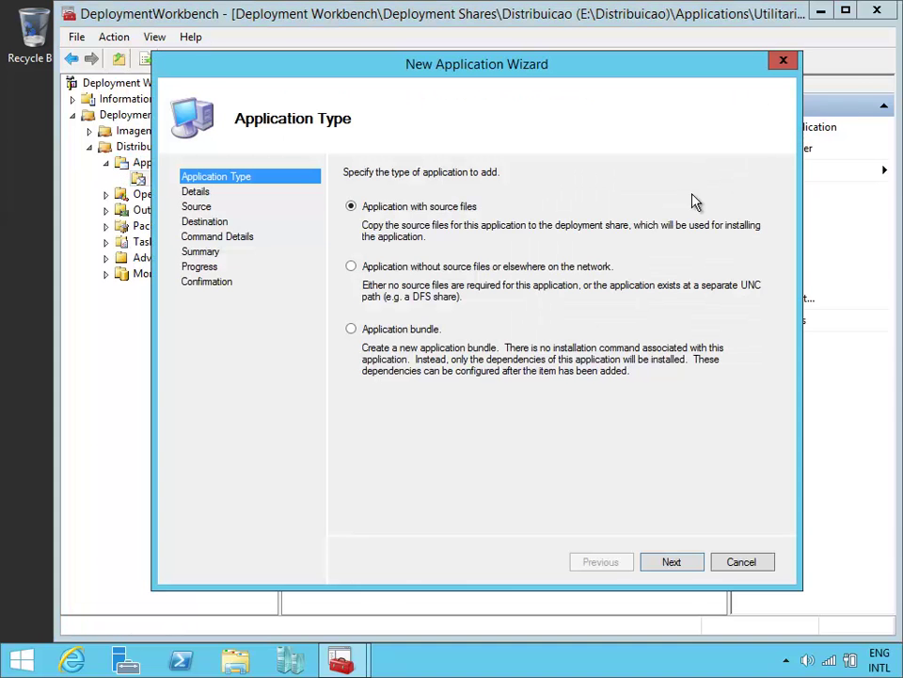
pyautogui.click(686, 568)
pyautogui.write('7')
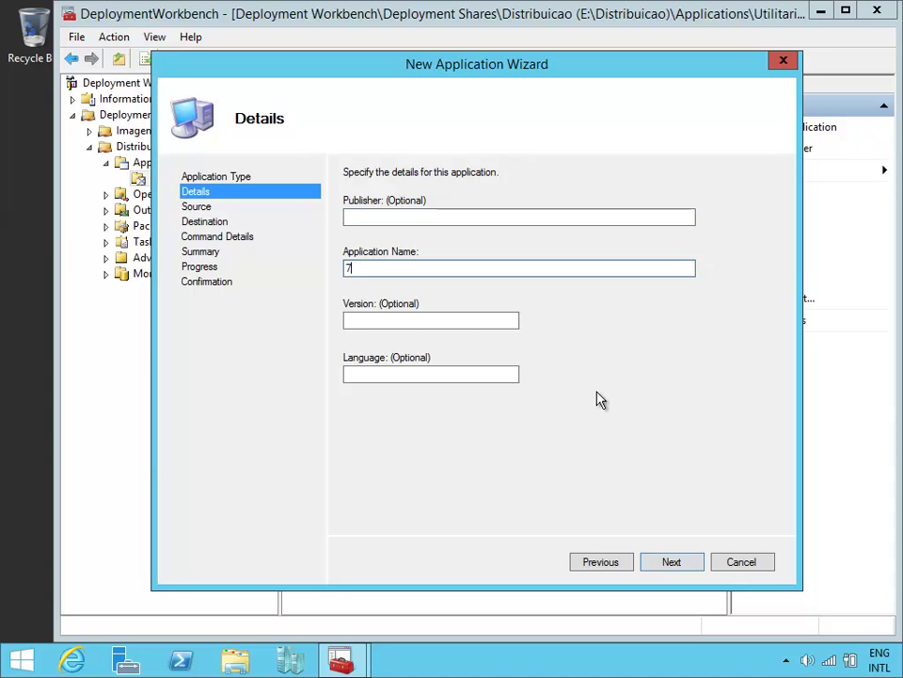
pyautogui.write(' Zip')
pyautogui.click(694, 561)
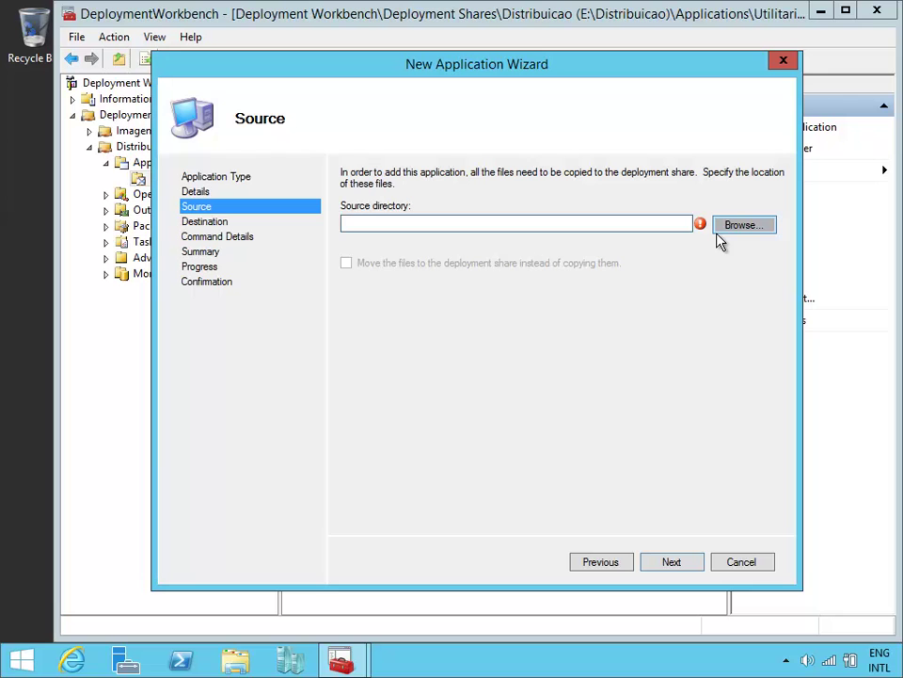
# Step: Set the source to e:\Download\8. 7ZIP and keep 7 Zip as destination directory
pyautogui.write('e:\\')
pyautogui.press('Down')
pyautogui.press('Down')
pyautogui.press('Down')
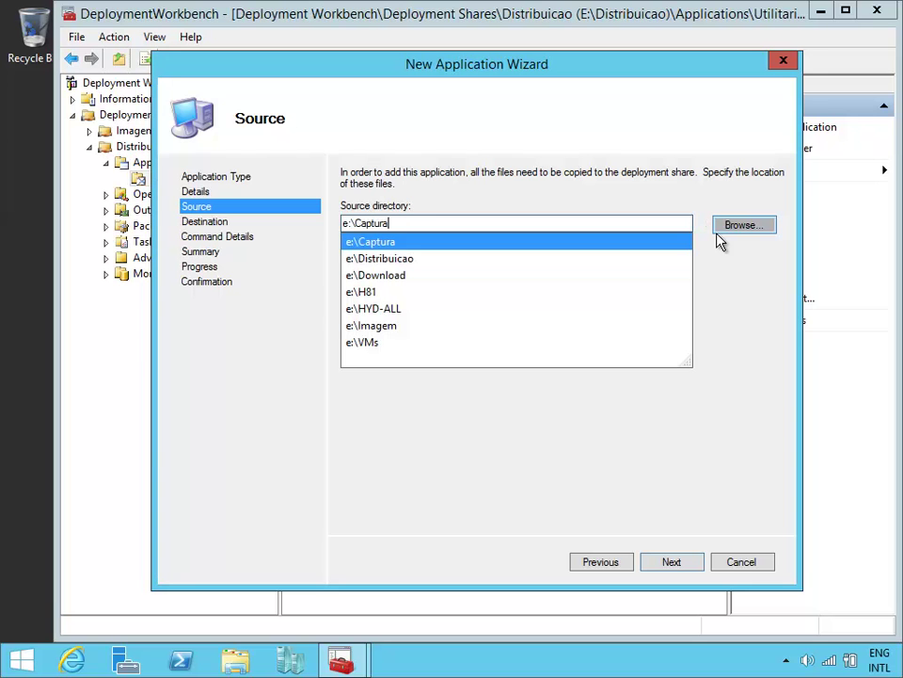
pyautogui.write('\\')
pyautogui.press('Down')
pyautogui.press('Down')
pyautogui.press('Down')
pyautogui.press('Down')
pyautogui.press('Down')
pyautogui.press('Down')
pyautogui.press('Down')
pyautogui.press('Down')
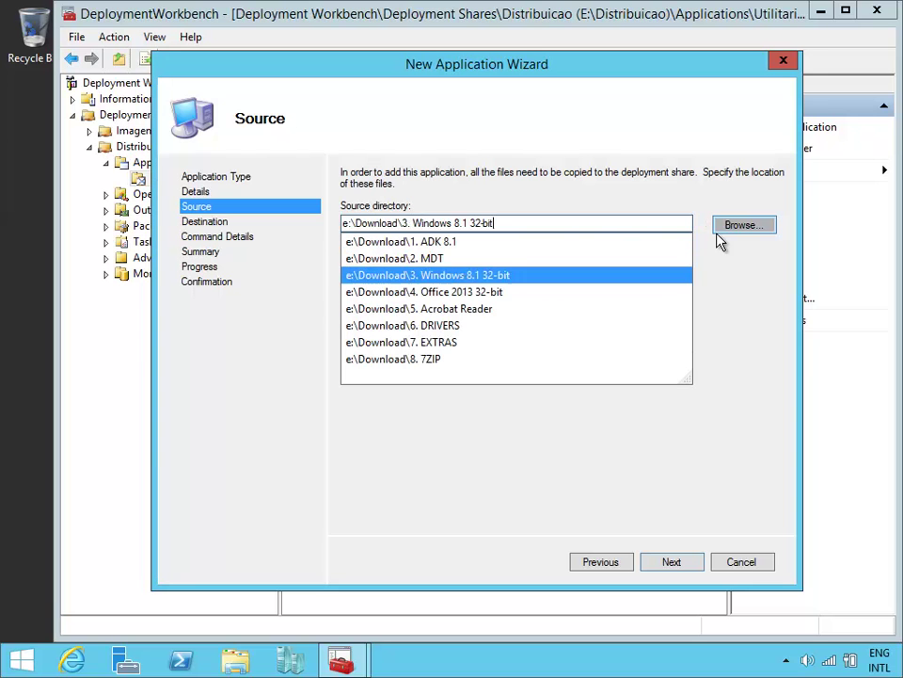
pyautogui.press('Return')
pyautogui.press('Return')
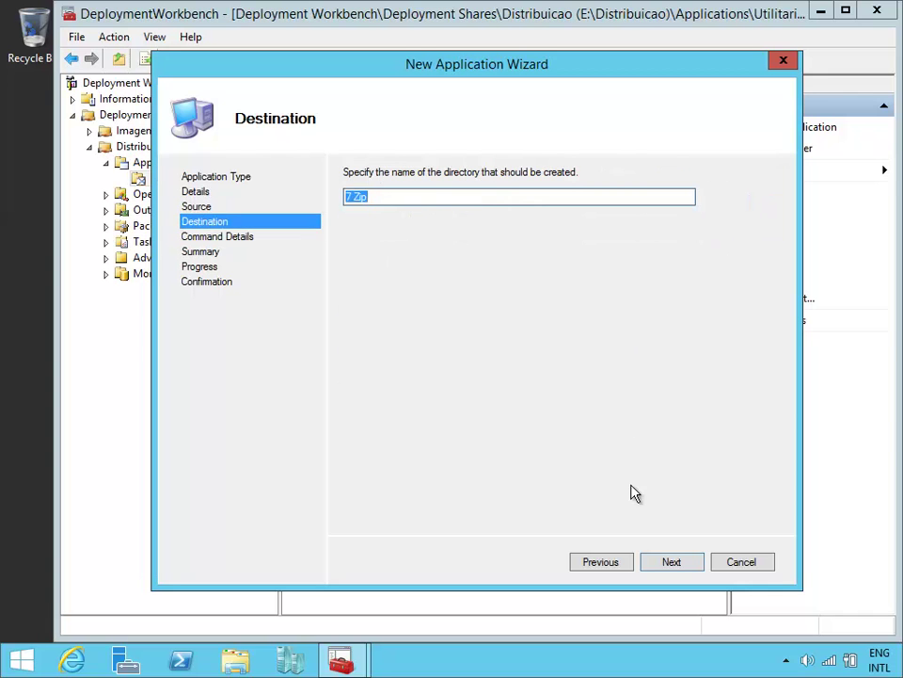
pyautogui.click(692, 564)
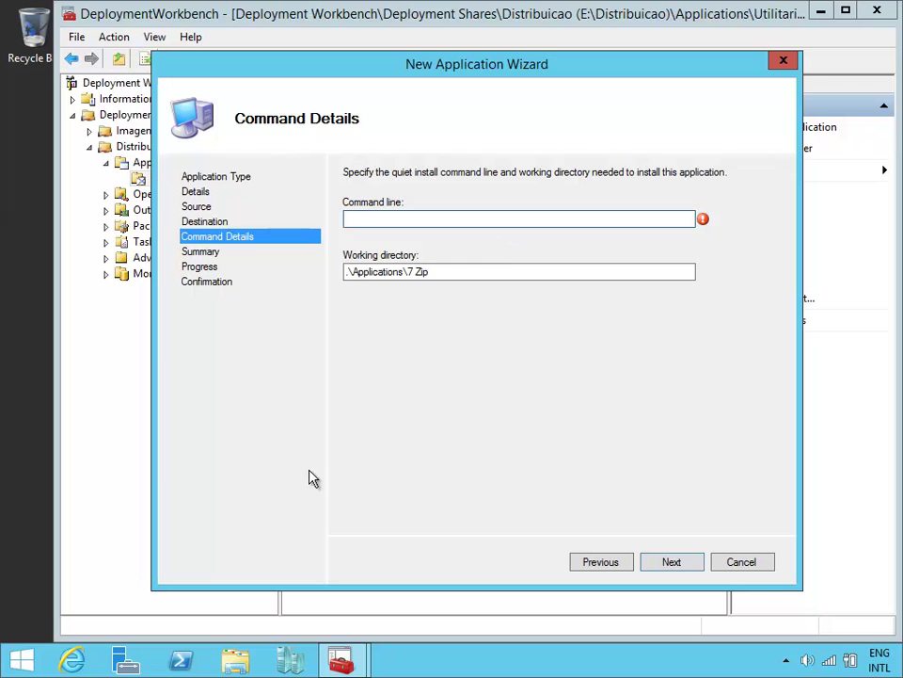
# Step: Copy the installer name 7z920 from E:\Download\8. 7ZIP into the command line
pyautogui.click(235, 659)
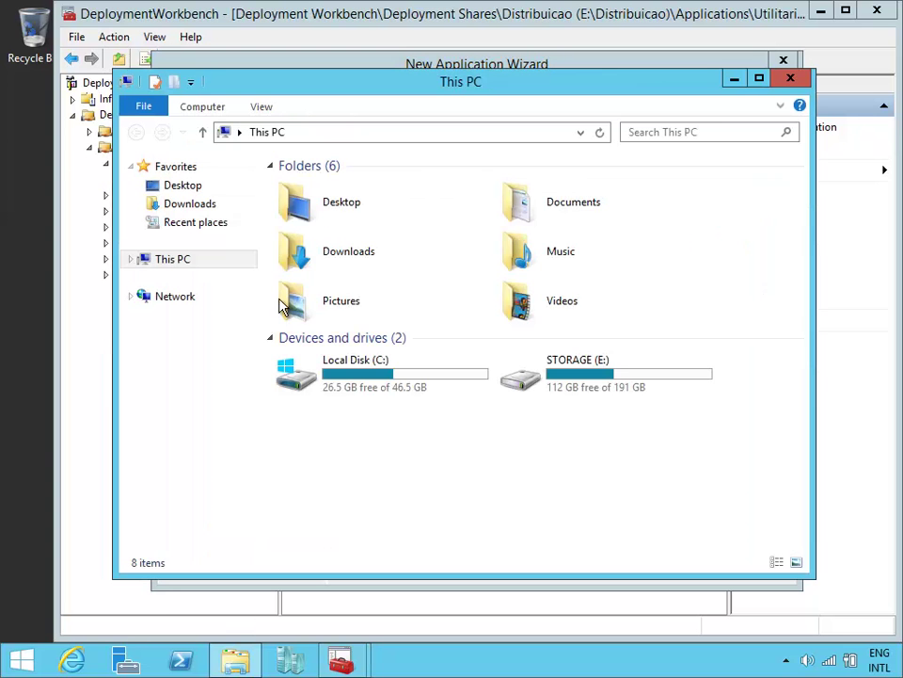
pyautogui.doubleClick(636, 384)
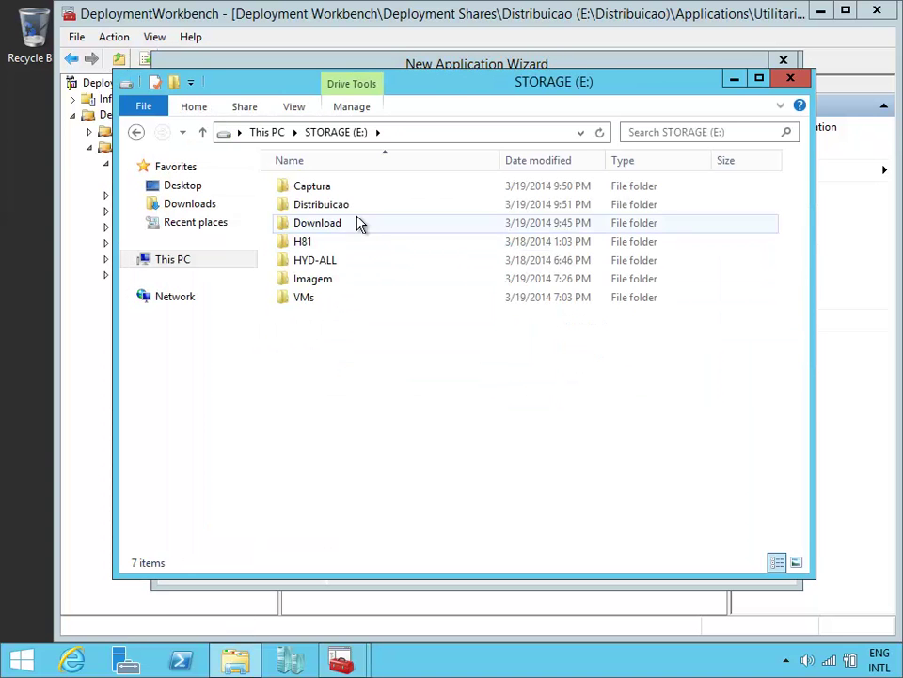
pyautogui.doubleClick(361, 224)
pyautogui.doubleClick(524, 322)
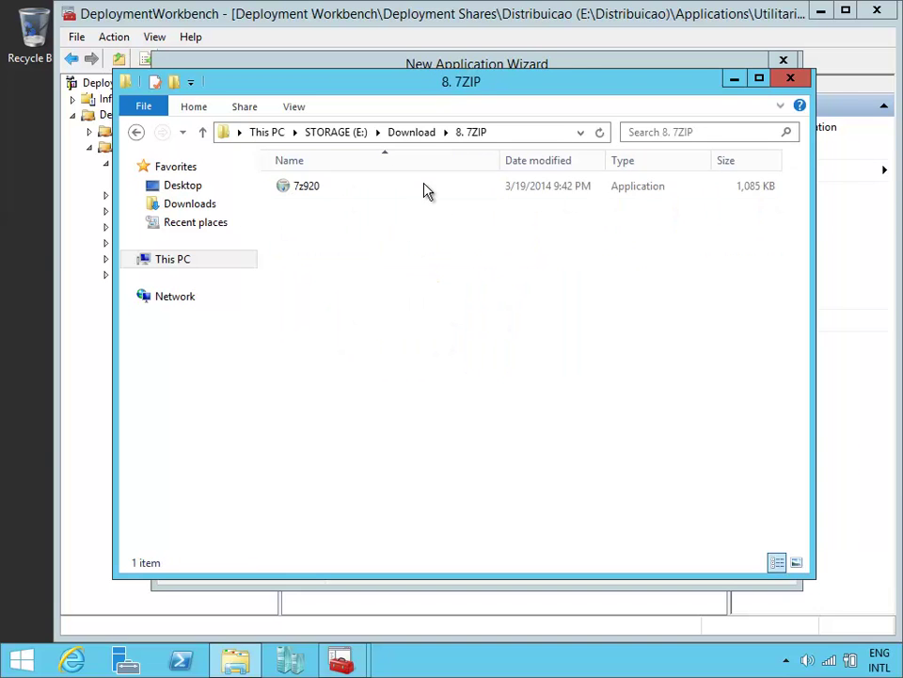
pyautogui.click(427, 189)
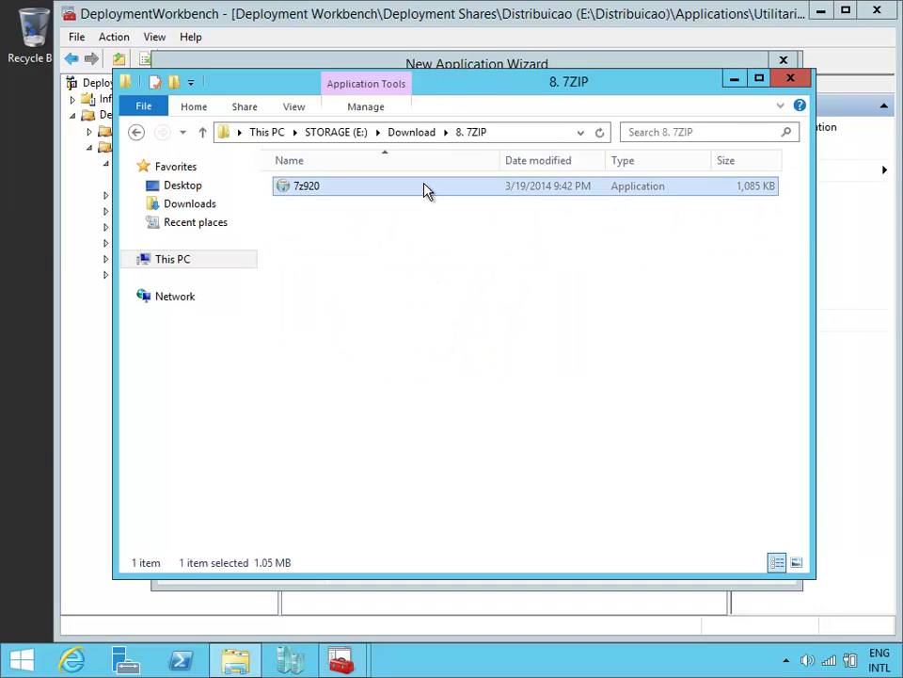
pyautogui.press('F2')
pyautogui.hotkey('ctrl', 'c')
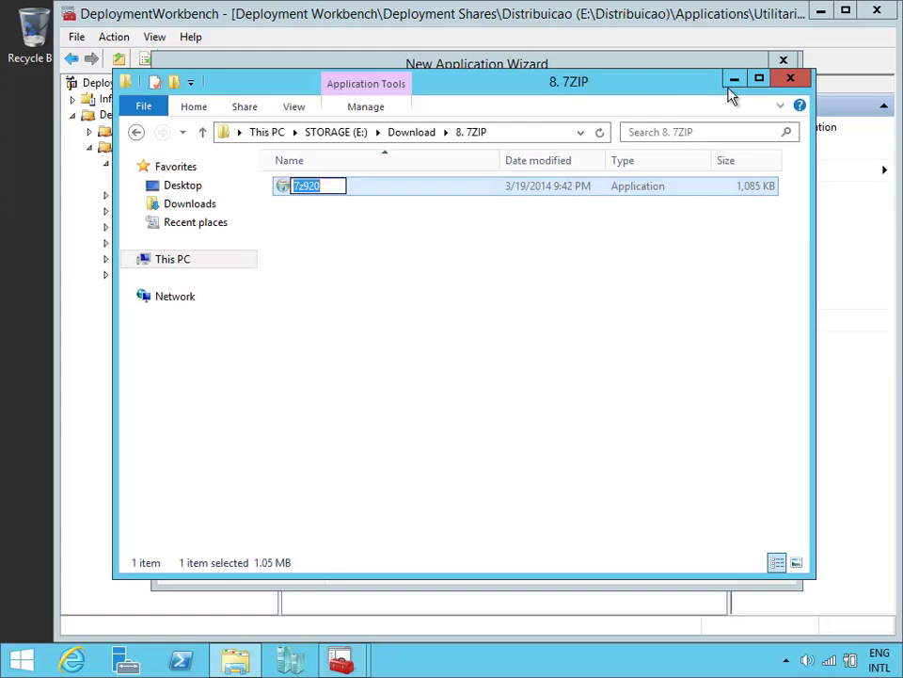
pyautogui.click(733, 80)
pyautogui.hotkey('ctrl', 'v')
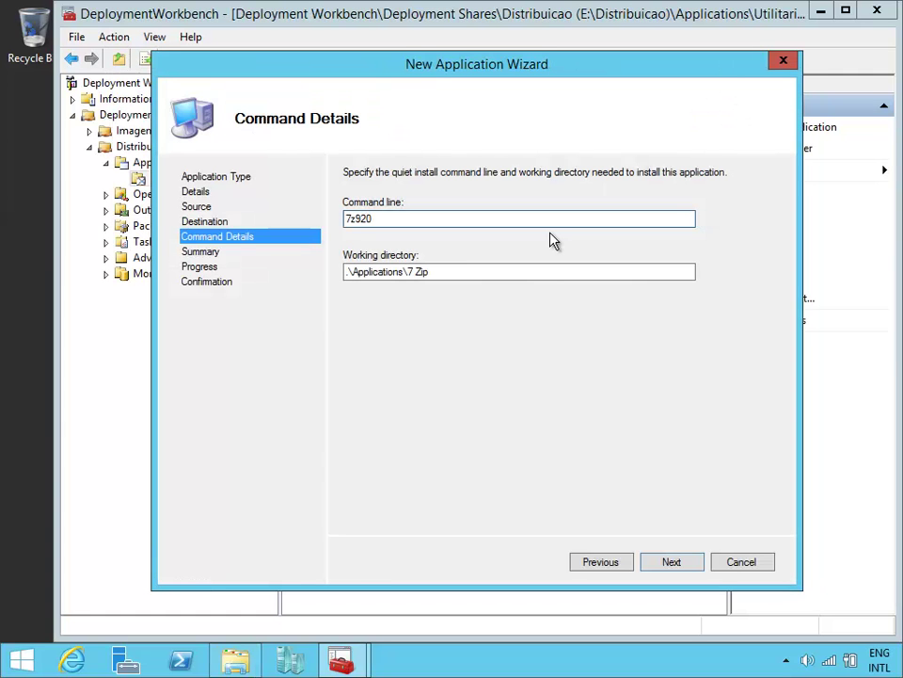
# Step: Complete the command line as 7z920.exe /S and finish importing the 7 Zip application
pyautogui.write('.exe /S')
pyautogui.click(690, 565)
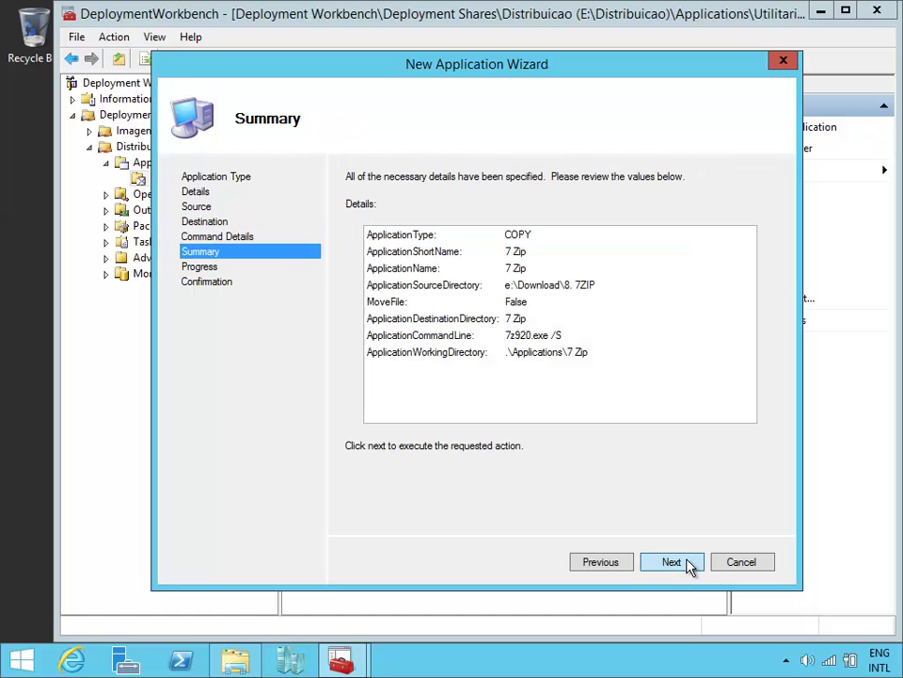
pyautogui.click(690, 566)
pyautogui.click(671, 561)
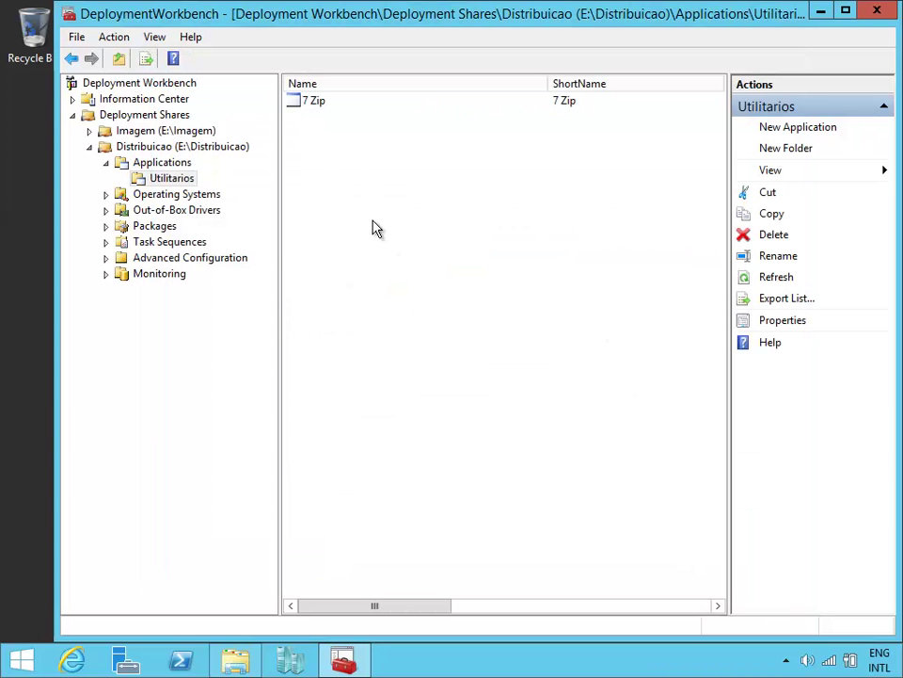
# Step: Create a Windows 8.1 x86 folder under Operating Systems and open it
pyautogui.click(196, 200)
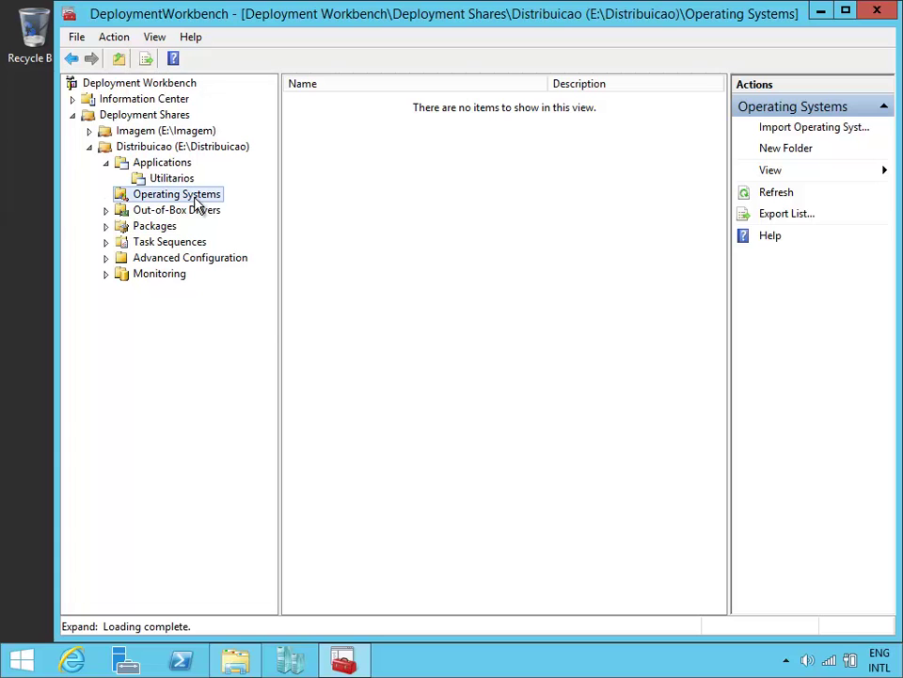
pyautogui.rightClick(196, 200)
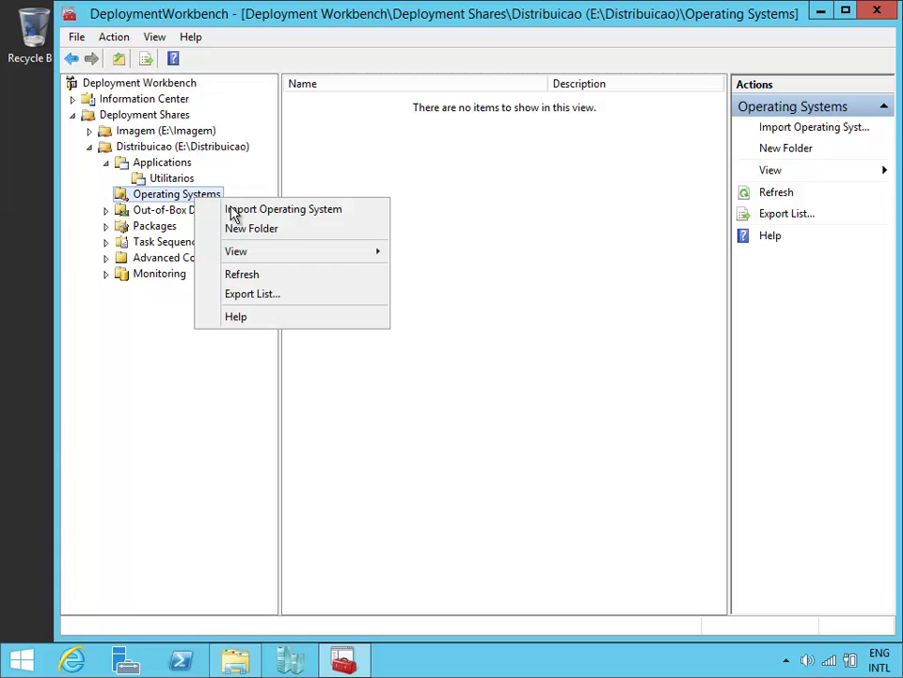
pyautogui.click(282, 237)
pyautogui.write('Window')
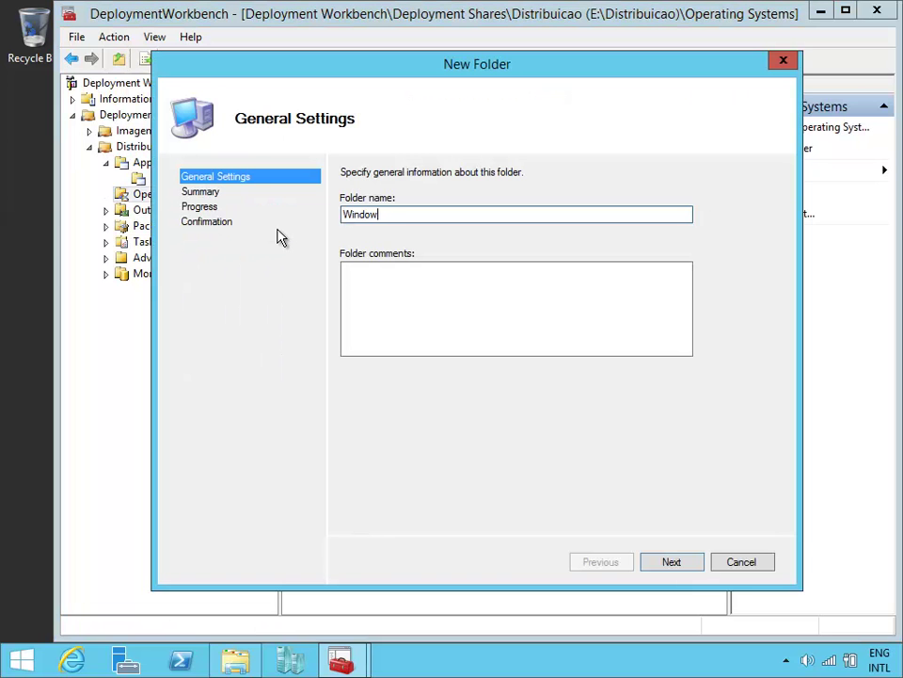
pyautogui.write('s 8.1 x86')
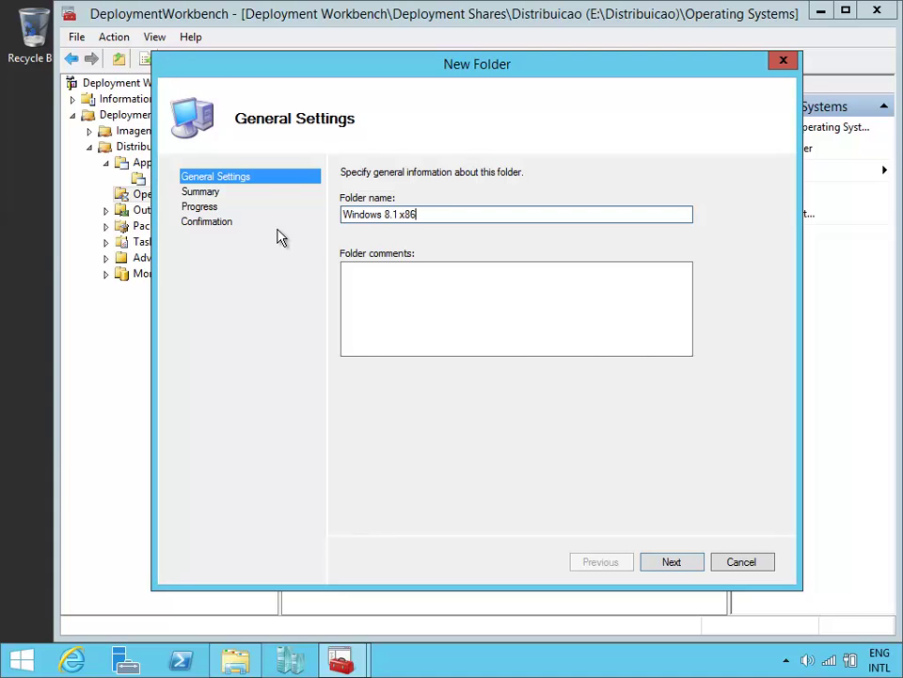
pyautogui.click(686, 563)
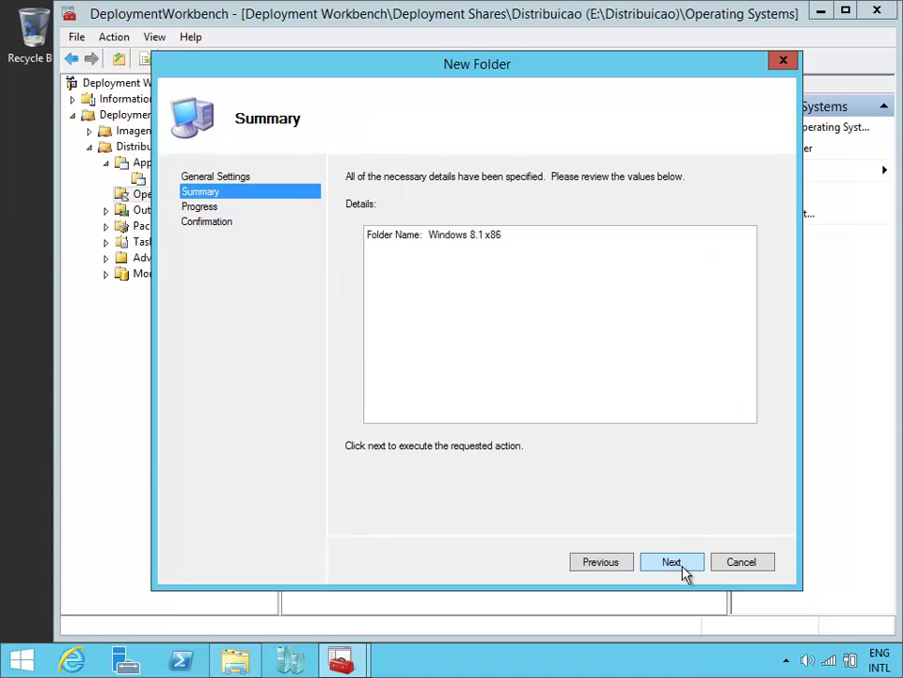
pyautogui.click(684, 563)
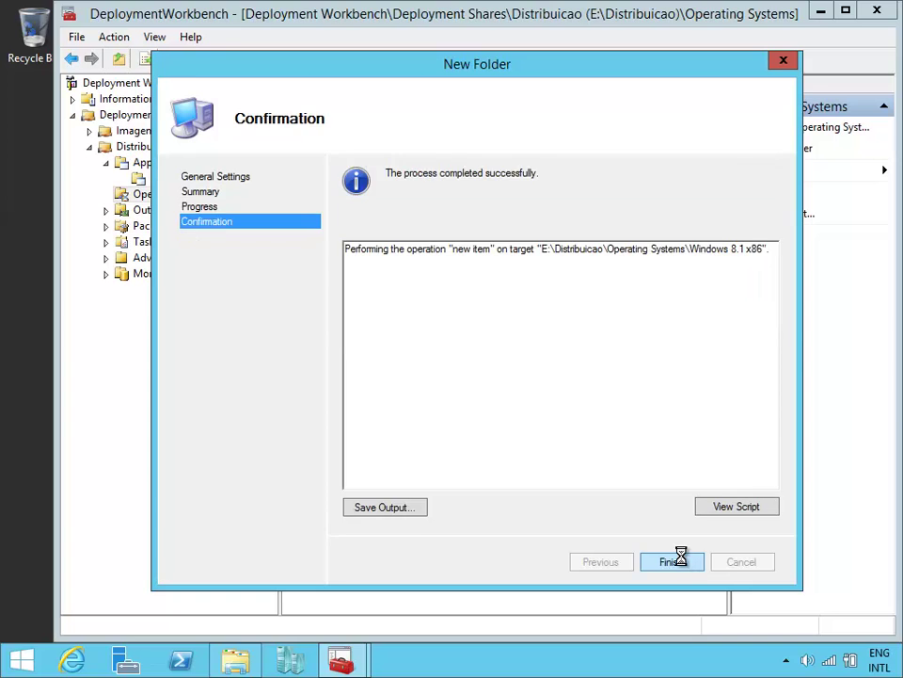
pyautogui.click(678, 559)
pyautogui.click(200, 210)
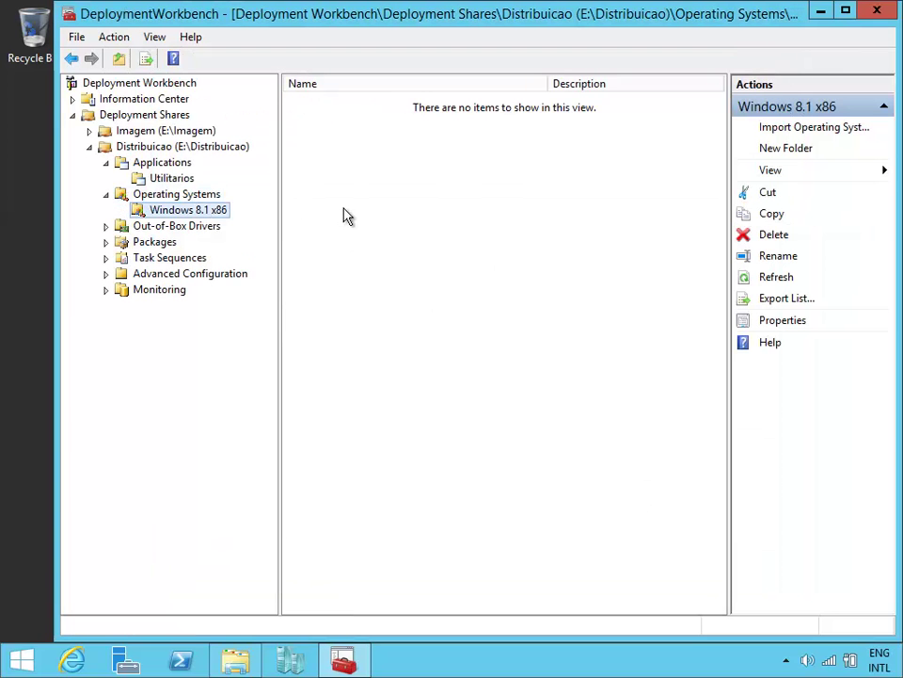
# Step: Begin importing a custom image file with source e:\Imagem\Captures\WIN81.wim
pyautogui.click(798, 132)
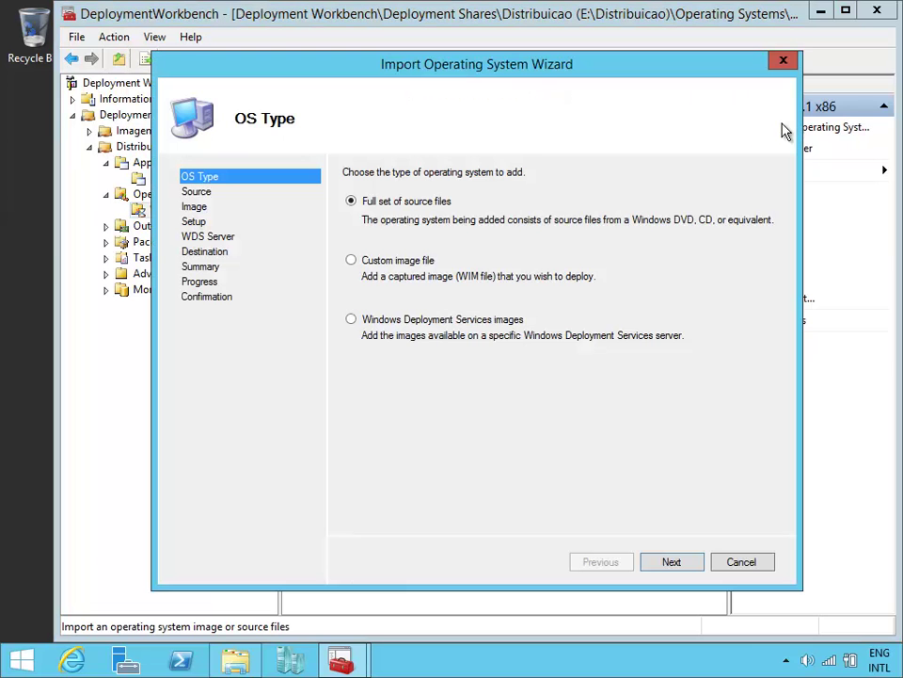
pyautogui.click(369, 264)
pyautogui.click(688, 564)
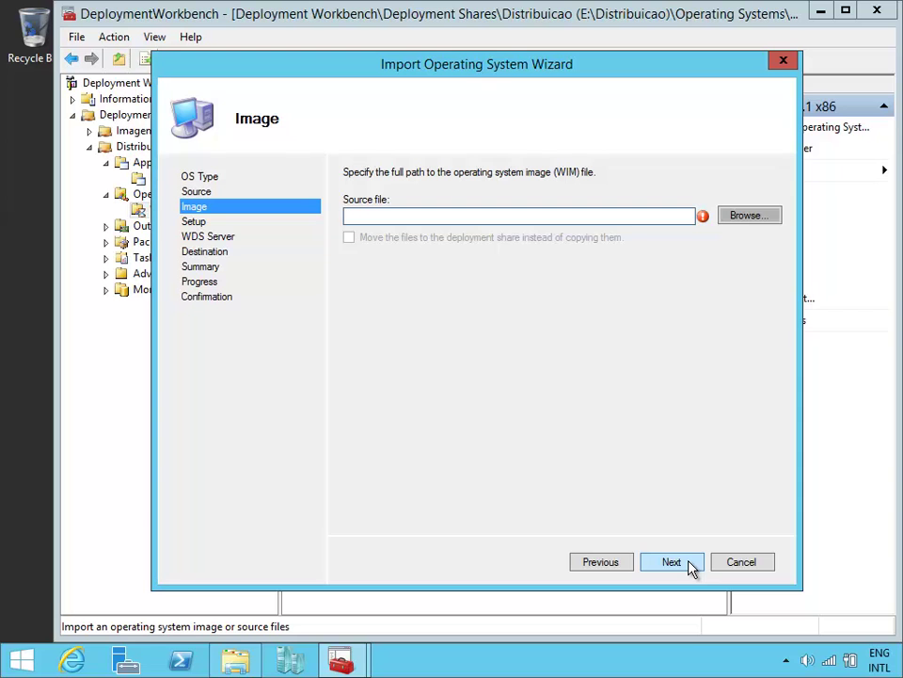
pyautogui.write('e:\\im')
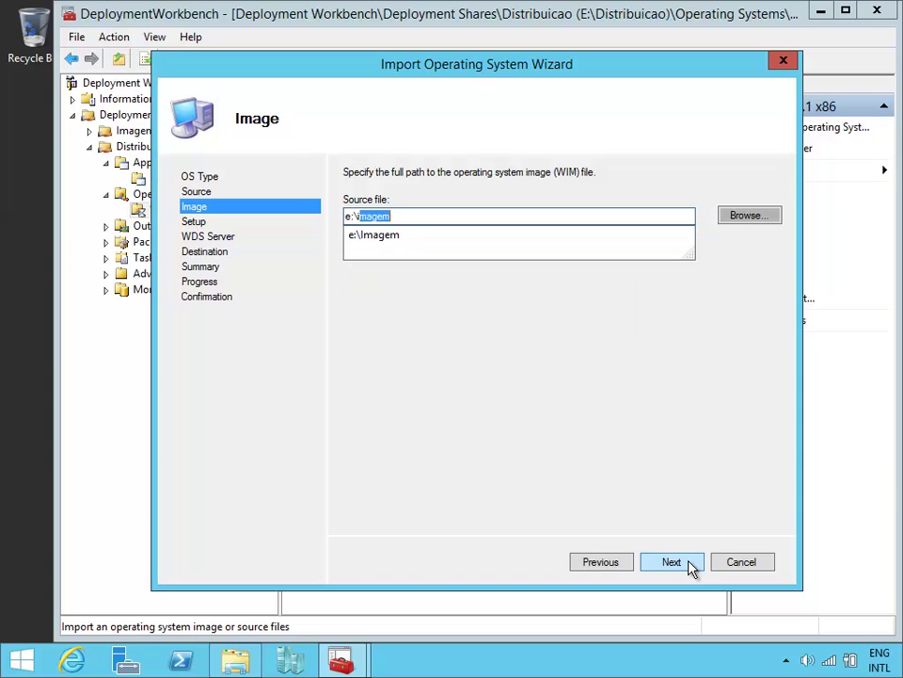
pyautogui.write('agem\\ca')
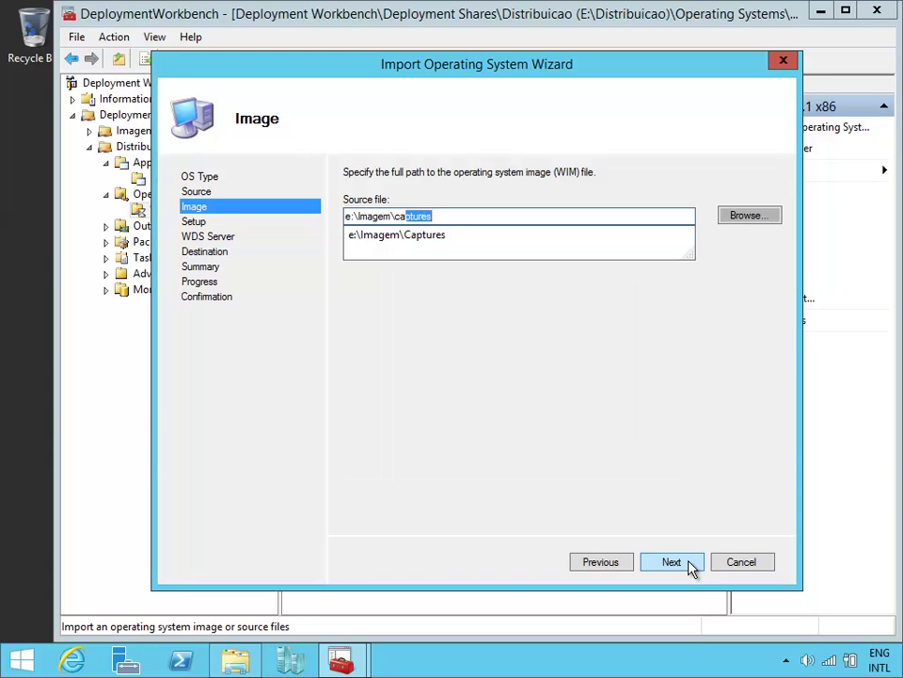
pyautogui.press('Down')
pyautogui.write('\\')
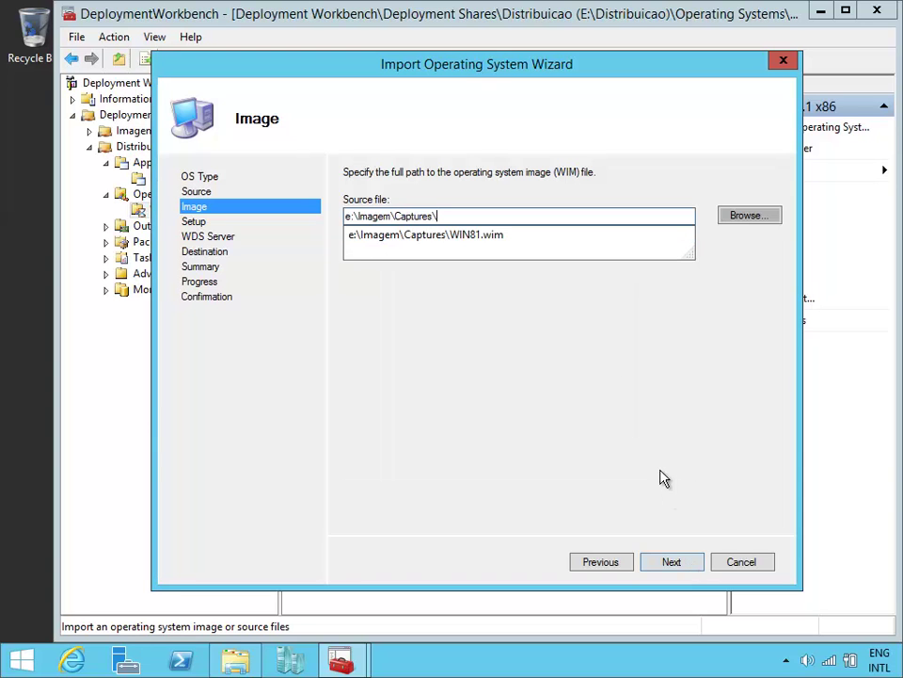
pyautogui.click(529, 252)
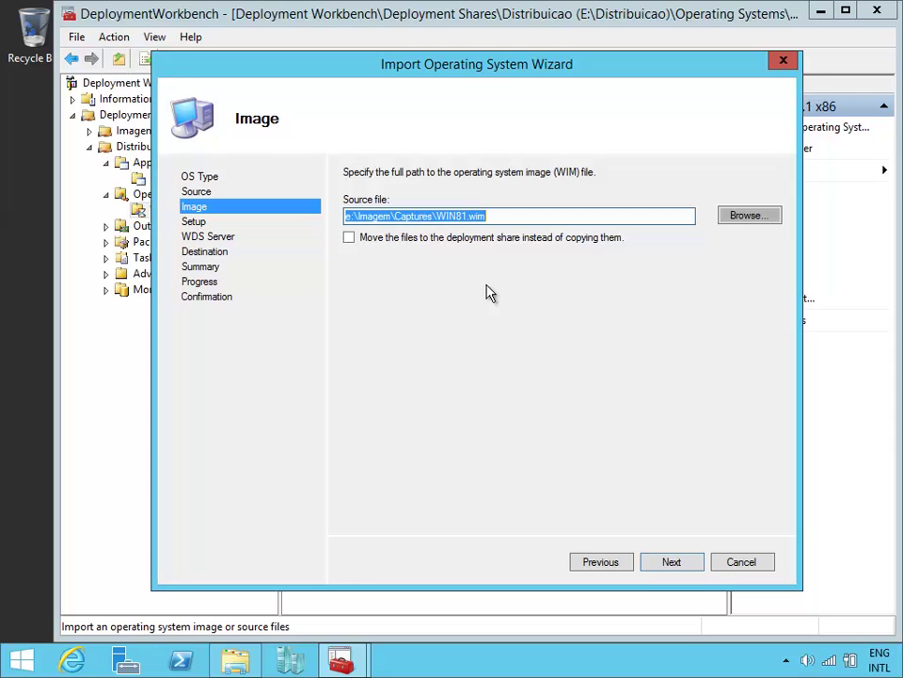
pyautogui.click(235, 658)
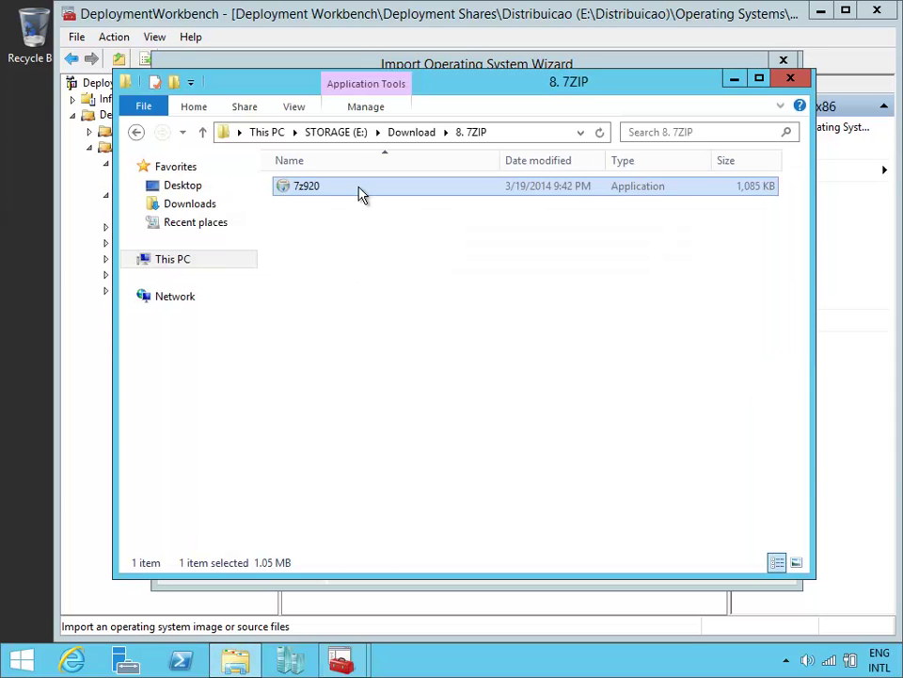
# Step: Check in File Explorer that WIN81.wim is in E:\Imagem\Captures, then return to the wizard
pyautogui.click(406, 138)
pyautogui.click(349, 137)
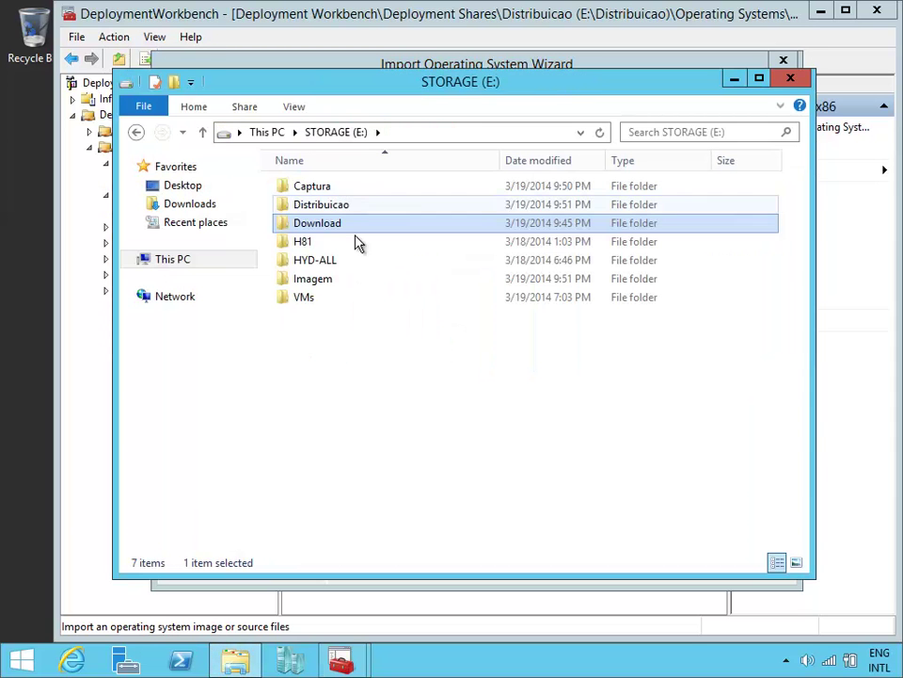
pyautogui.doubleClick(353, 211)
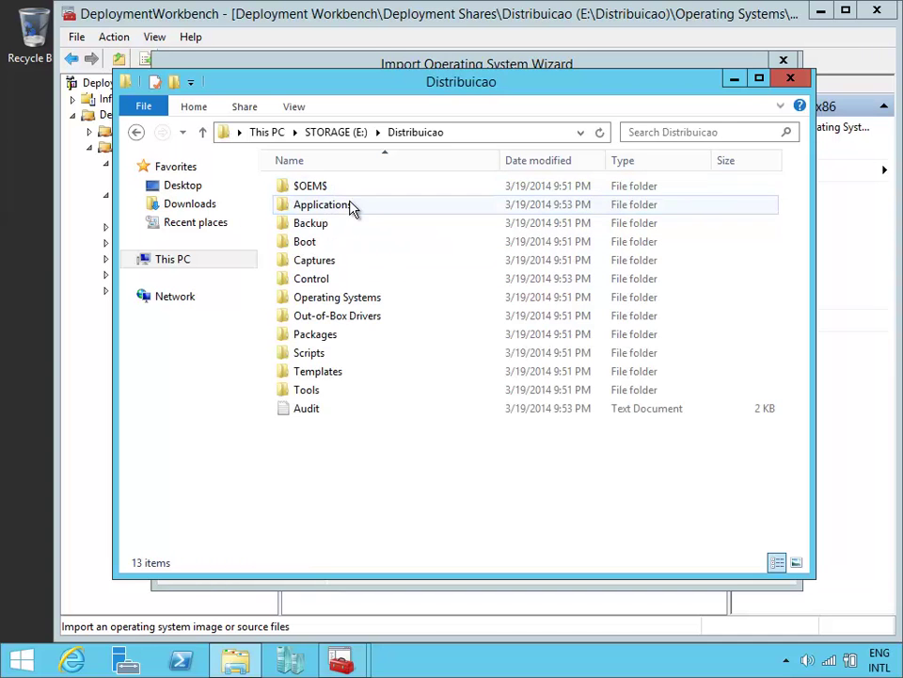
pyautogui.hotkey('alt', 'Left')
pyautogui.doubleClick(367, 278)
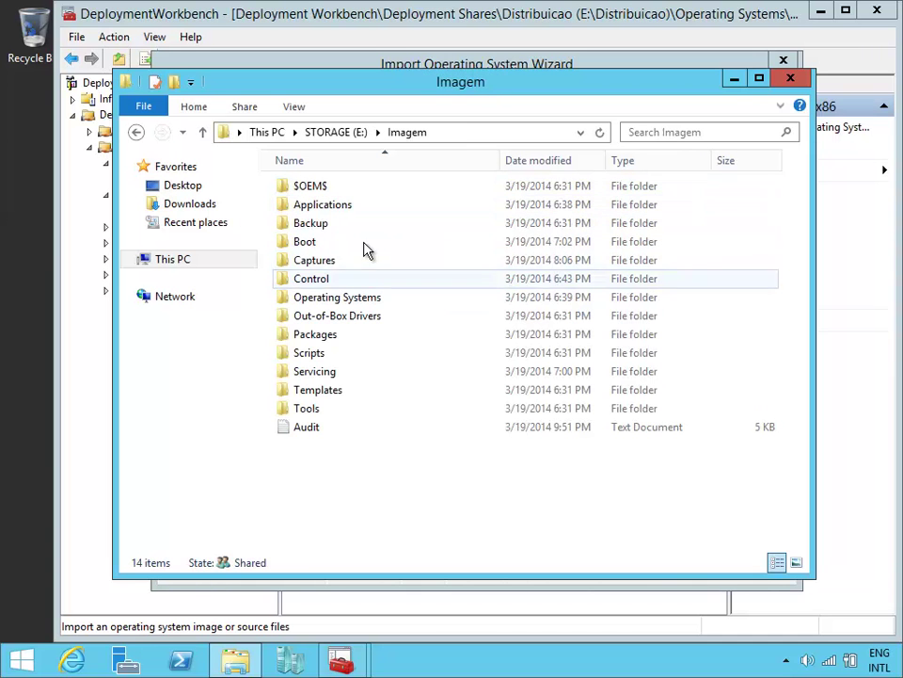
pyautogui.click(346, 193)
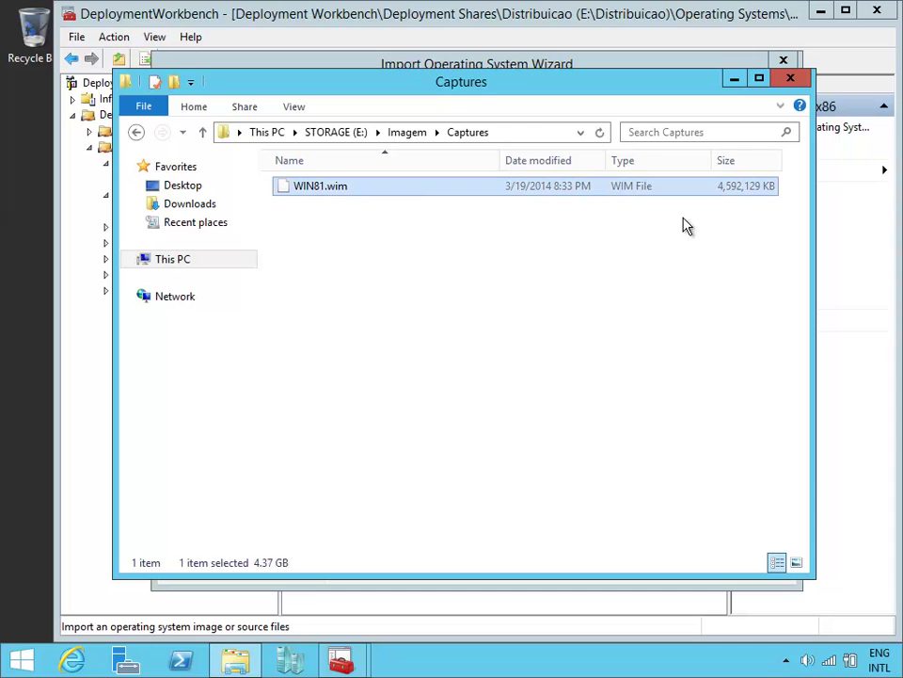
pyautogui.click(736, 81)
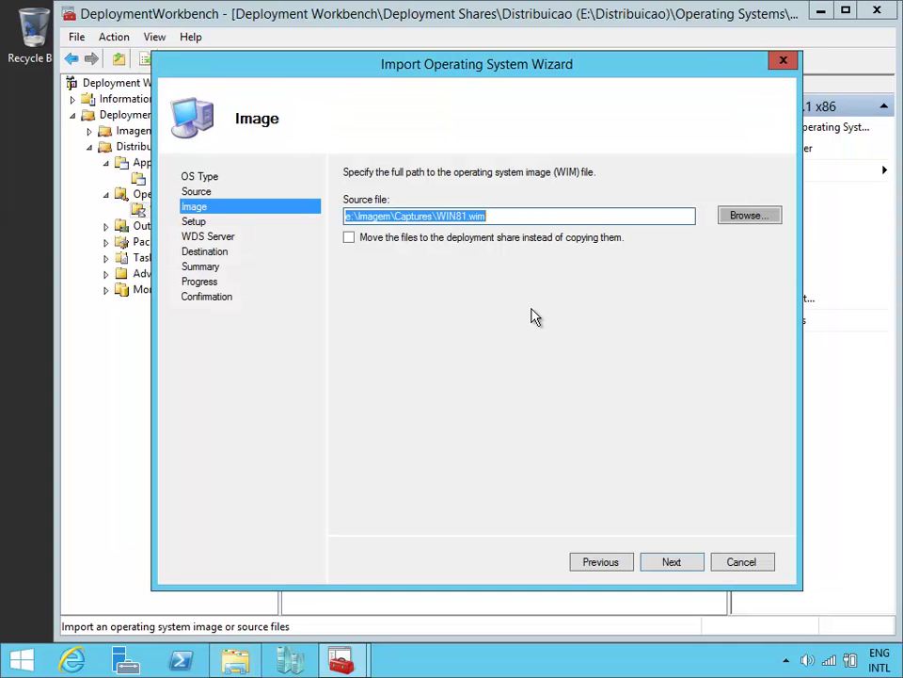
# Step: Accept the WIN81.wim source, setup and WIN81 destination defaults and run the import to completion
pyautogui.click(679, 565)
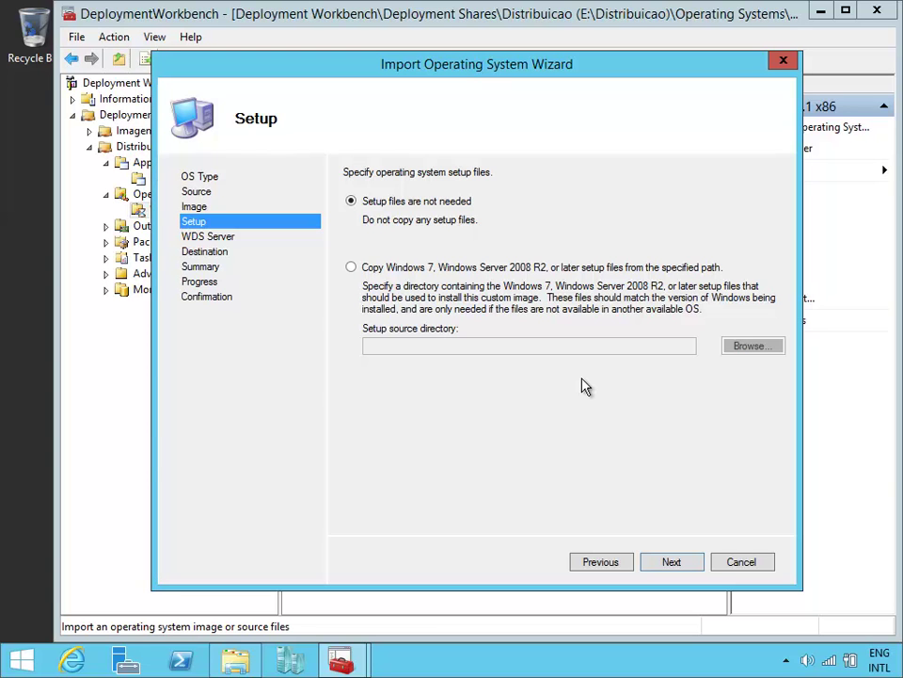
pyautogui.click(671, 562)
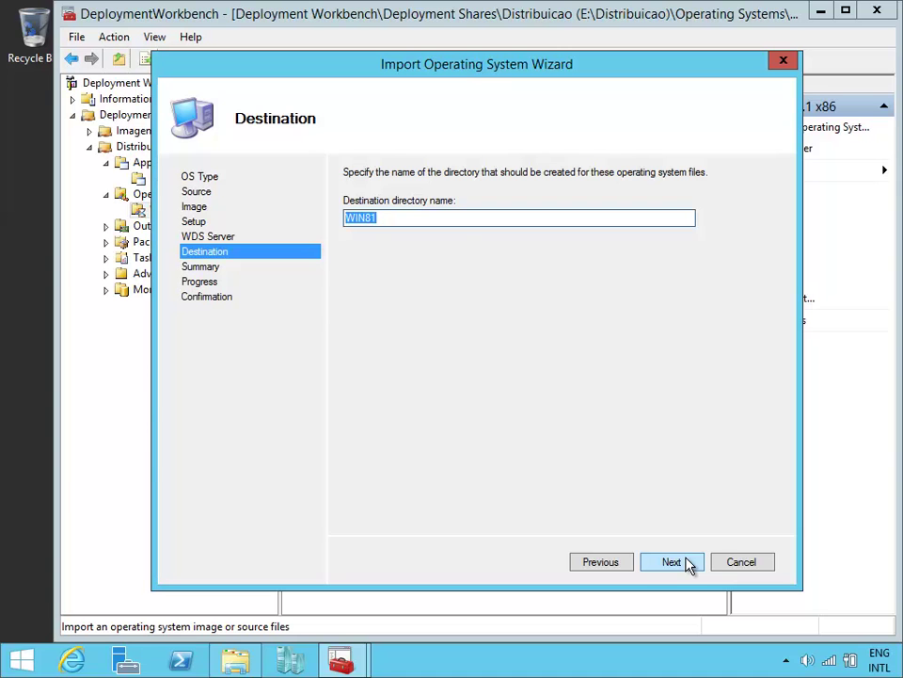
pyautogui.click(689, 565)
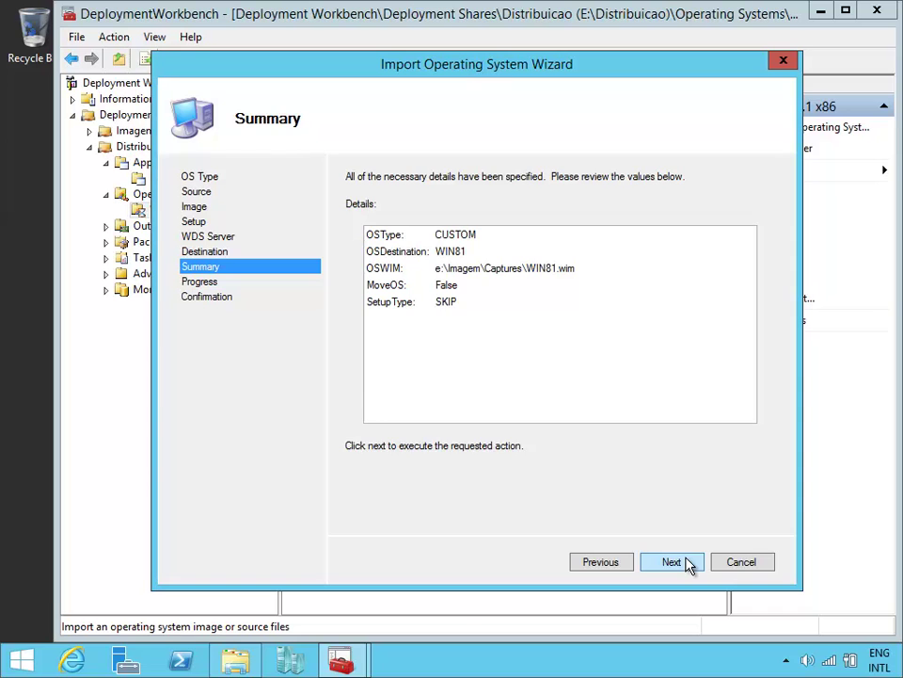
pyautogui.click(690, 565)
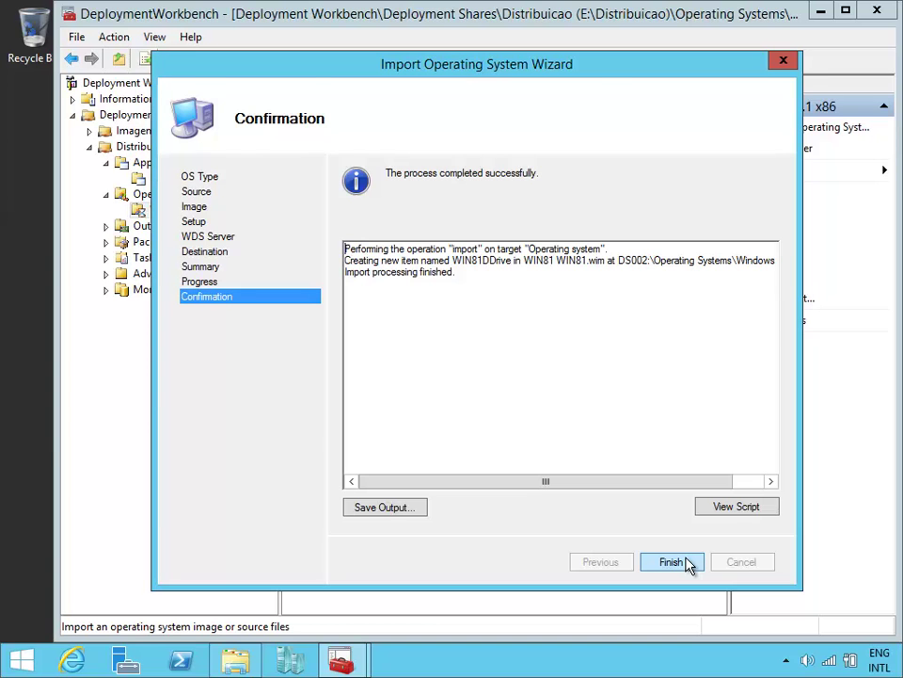
pyautogui.click(687, 562)
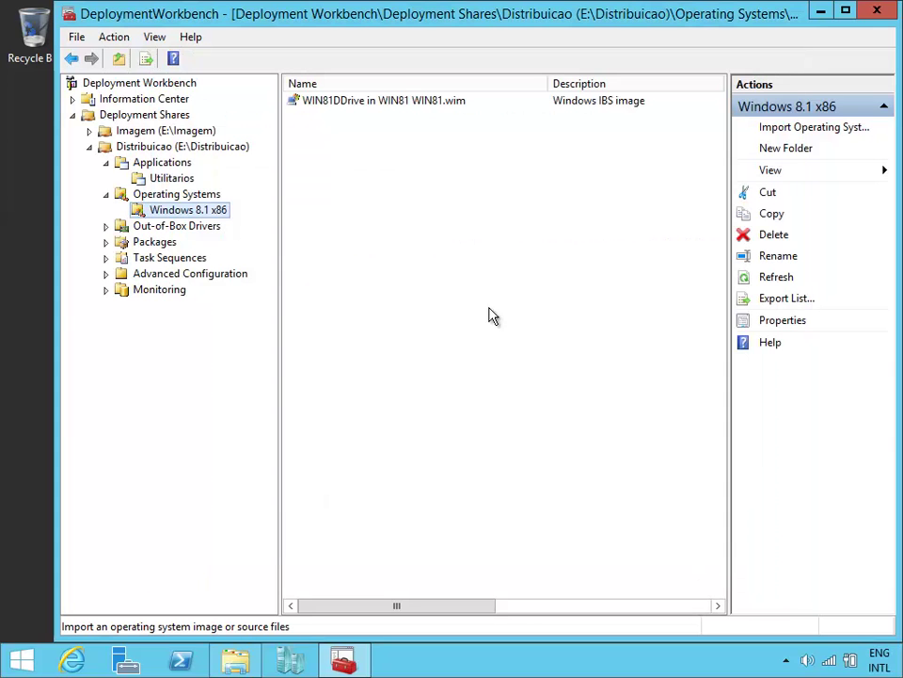
pyautogui.click(403, 103)
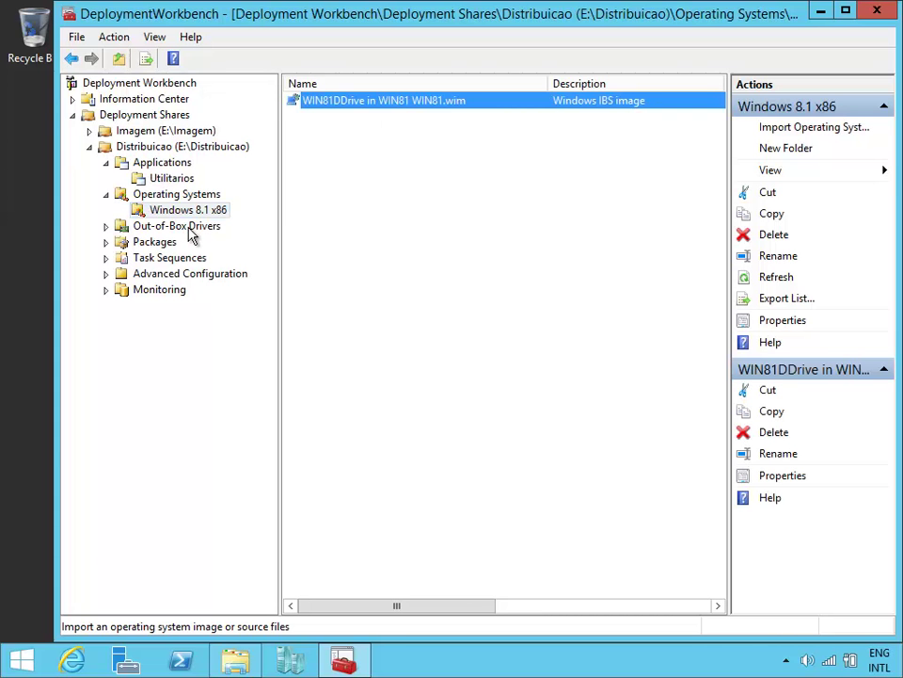
pyautogui.click(187, 225)
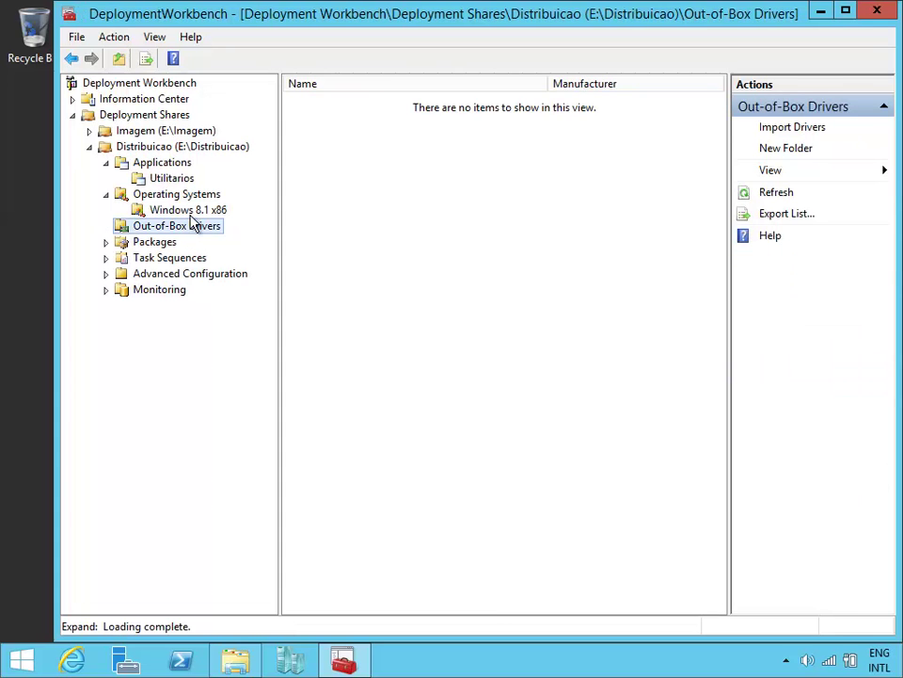
pyautogui.click(191, 211)
pyautogui.click(393, 100)
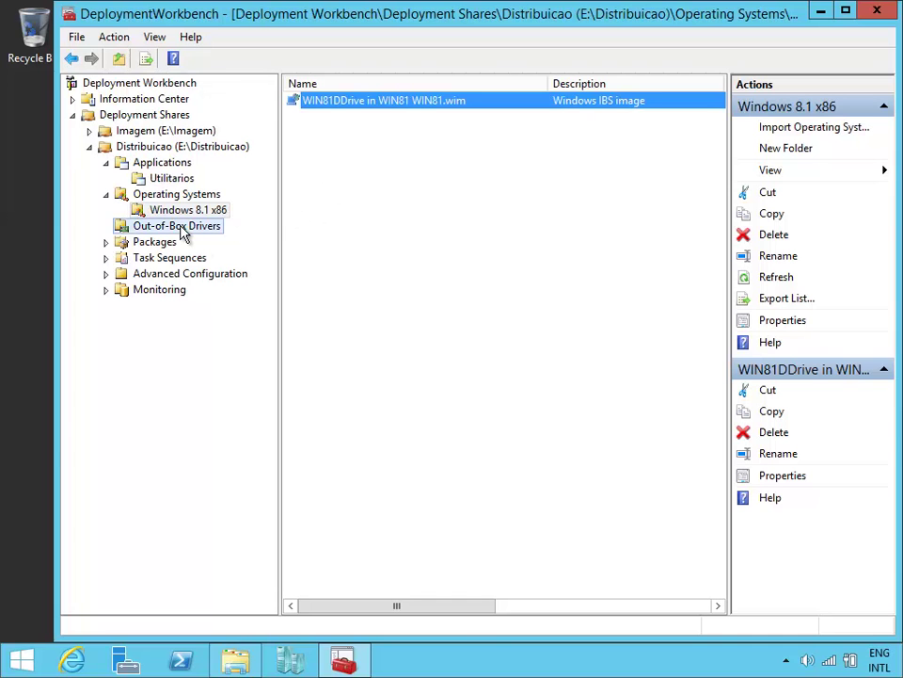
pyautogui.click(181, 230)
# Step: Start a new folder under Out-of-Box Drivers and name it Windows 8.1 x86
pyautogui.rightClick(210, 227)
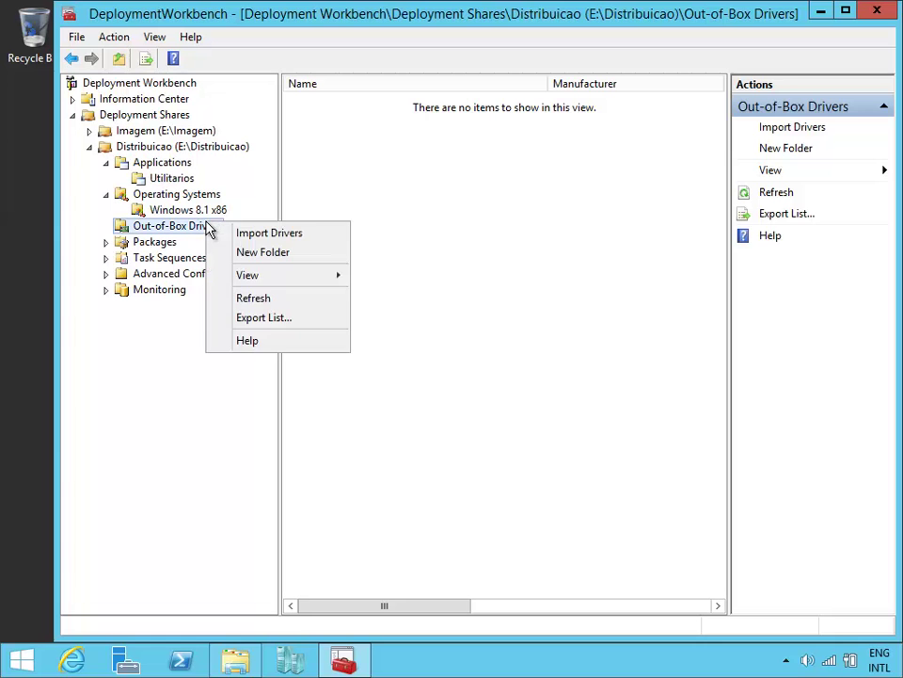
pyautogui.click(300, 251)
pyautogui.moveTo(356, 71); pyautogui.dragTo(450, 95)
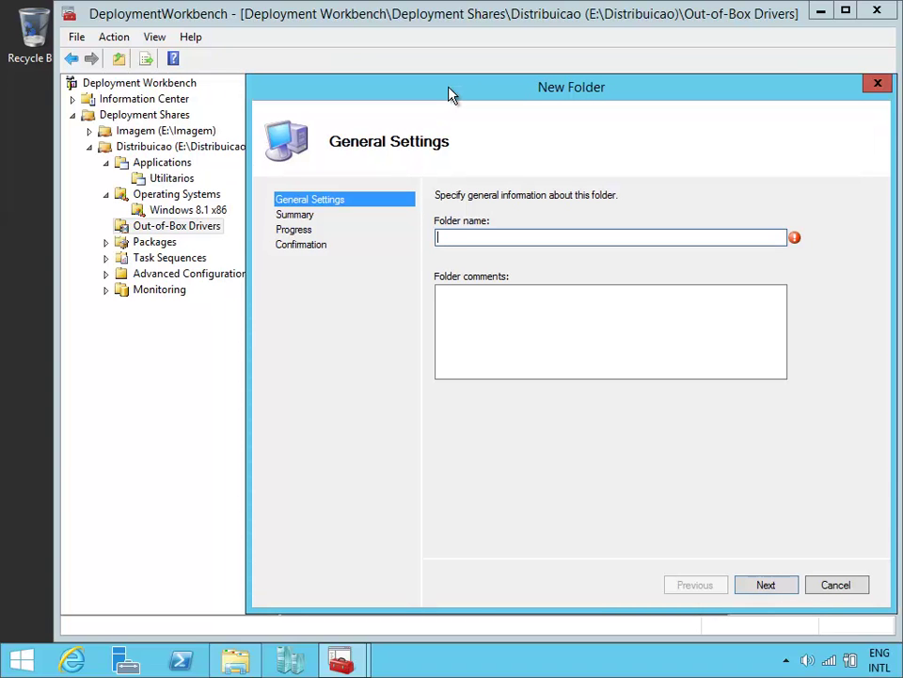
pyautogui.write('Windows 8.1 ')
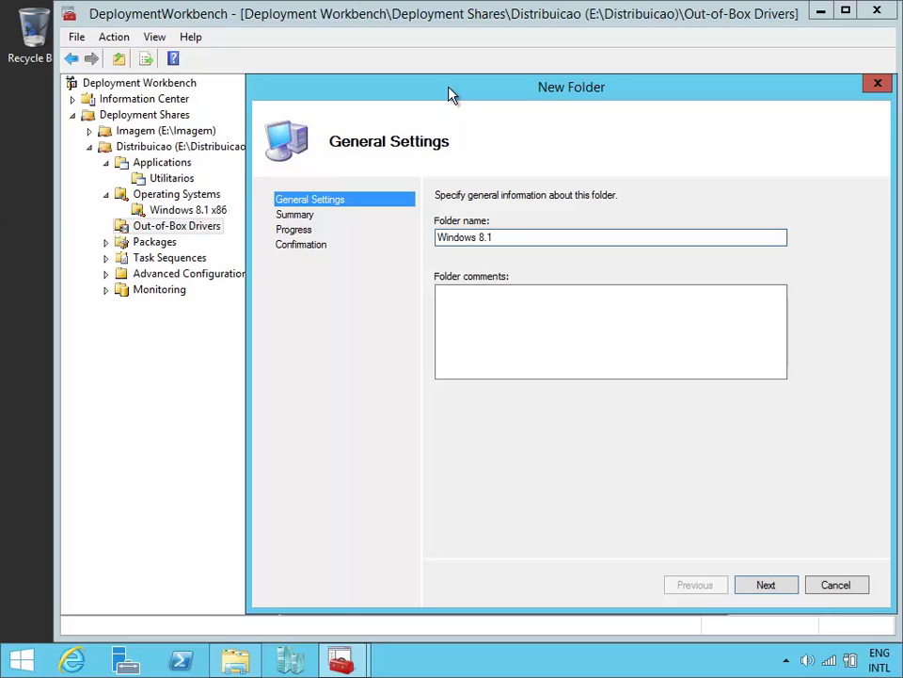
pyautogui.write('x86')
# Step: Copy the name Windows 8.1 x86 to the clipboard and finish creating the folder
pyautogui.moveTo(432, 239); pyautogui.dragTo(513, 238)
pyautogui.rightClick(470, 239)
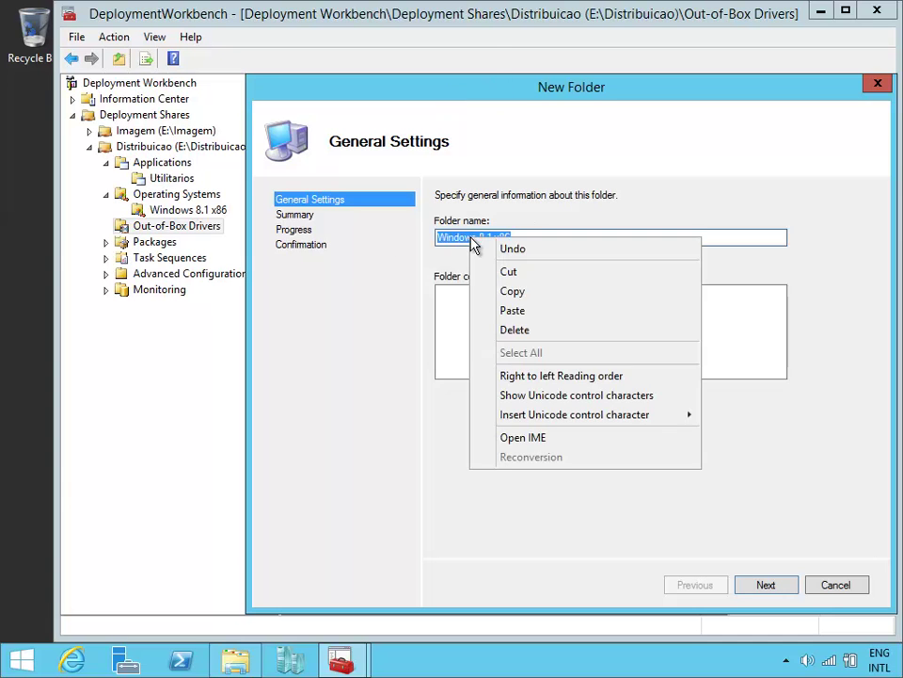
pyautogui.click(540, 294)
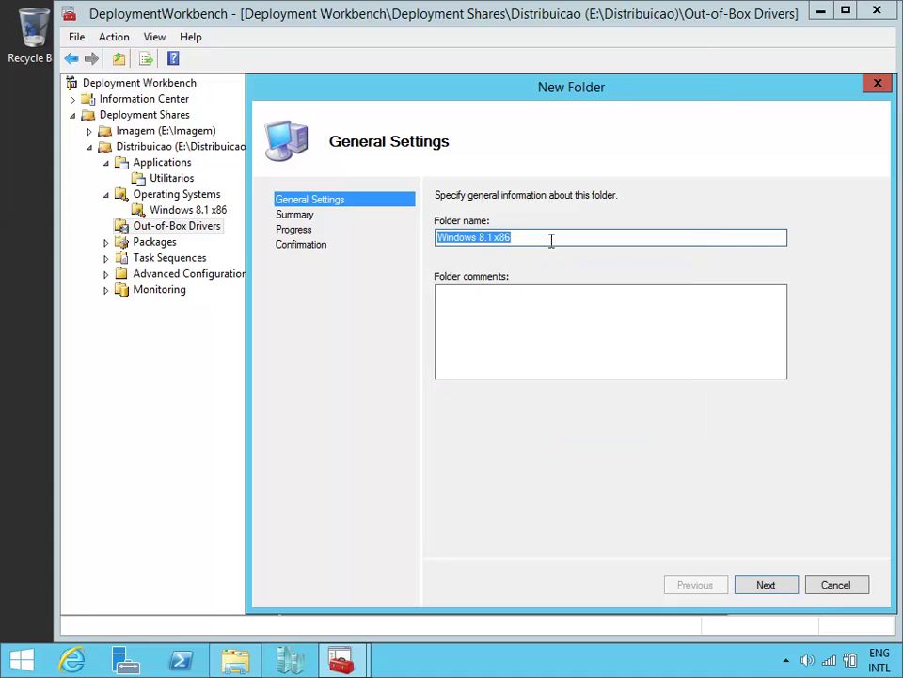
pyautogui.click(542, 236)
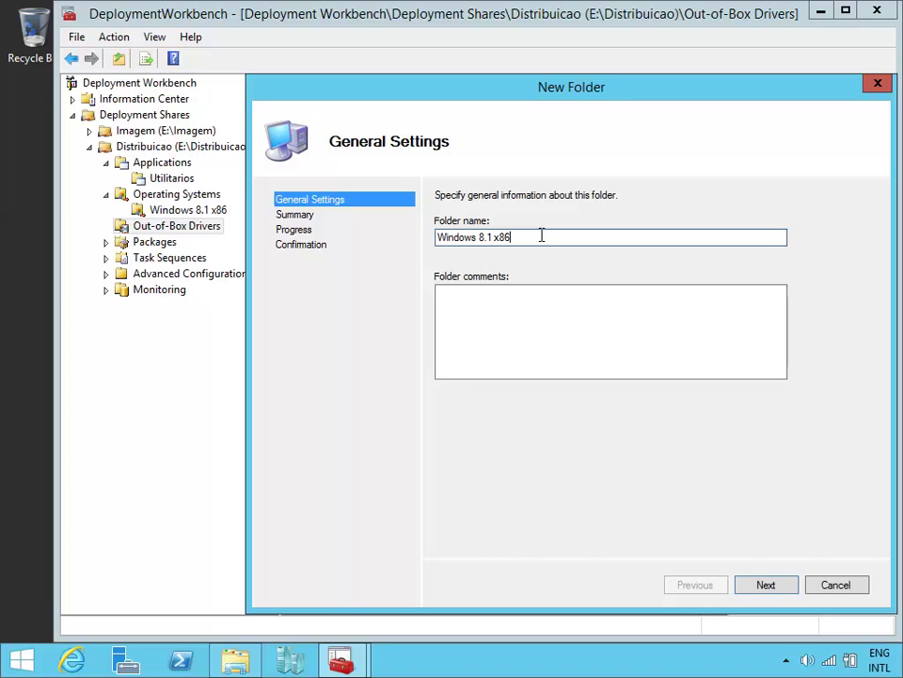
pyautogui.click(768, 589)
pyautogui.click(769, 589)
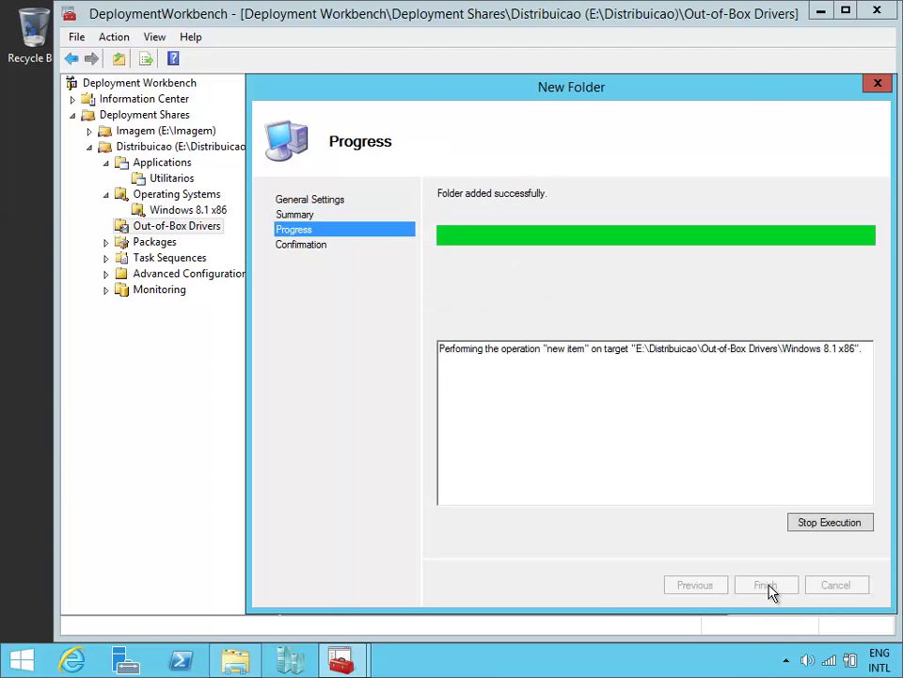
pyautogui.click(767, 589)
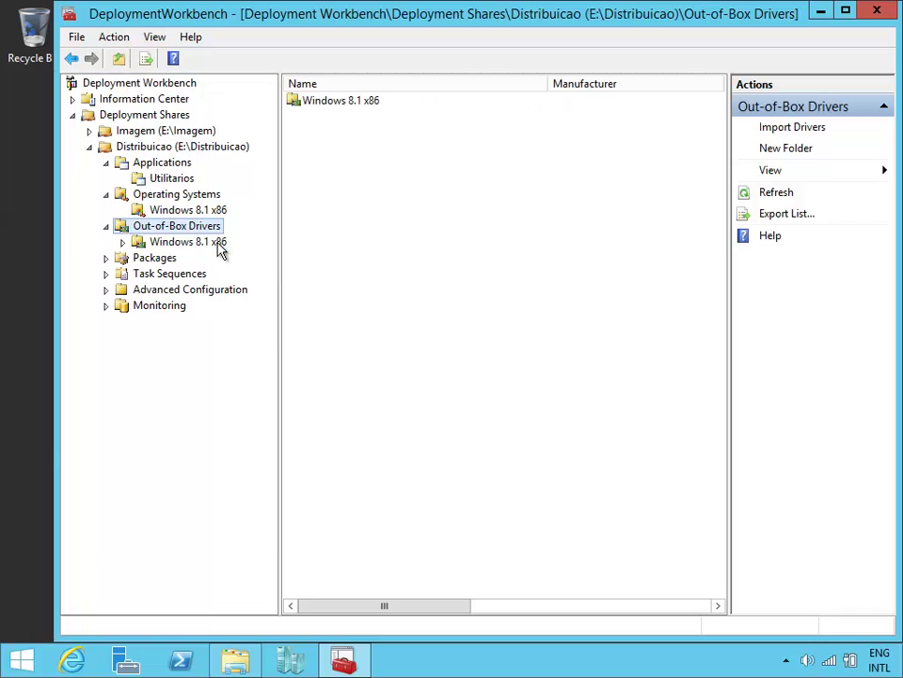
# Step: Select the empty Windows 8.1 x86 drivers folder, leaving its name unchanged and closing its context menu
pyautogui.click(188, 241)
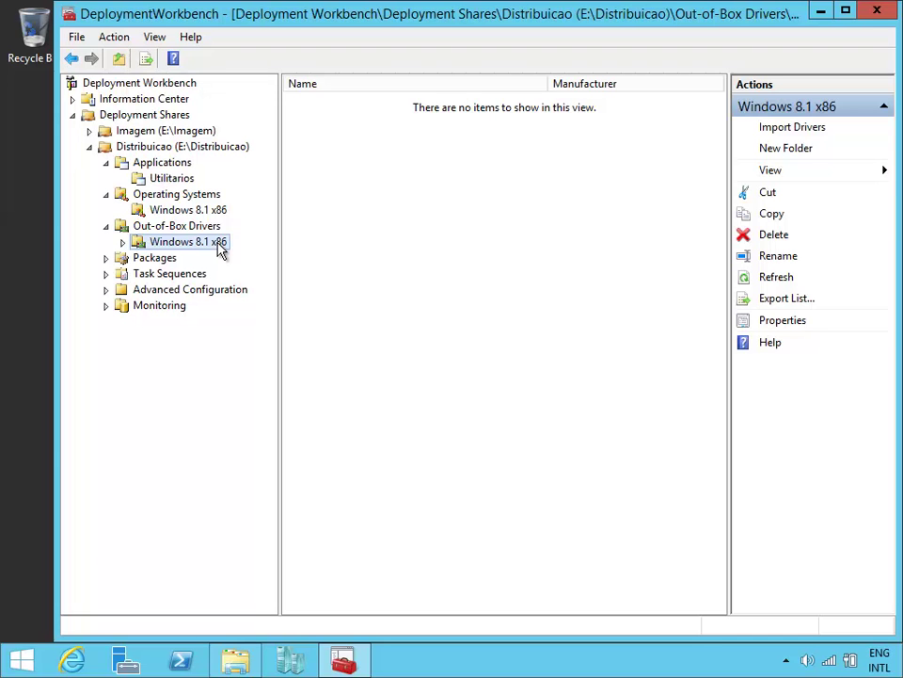
pyautogui.click(123, 242)
pyautogui.click(188, 243)
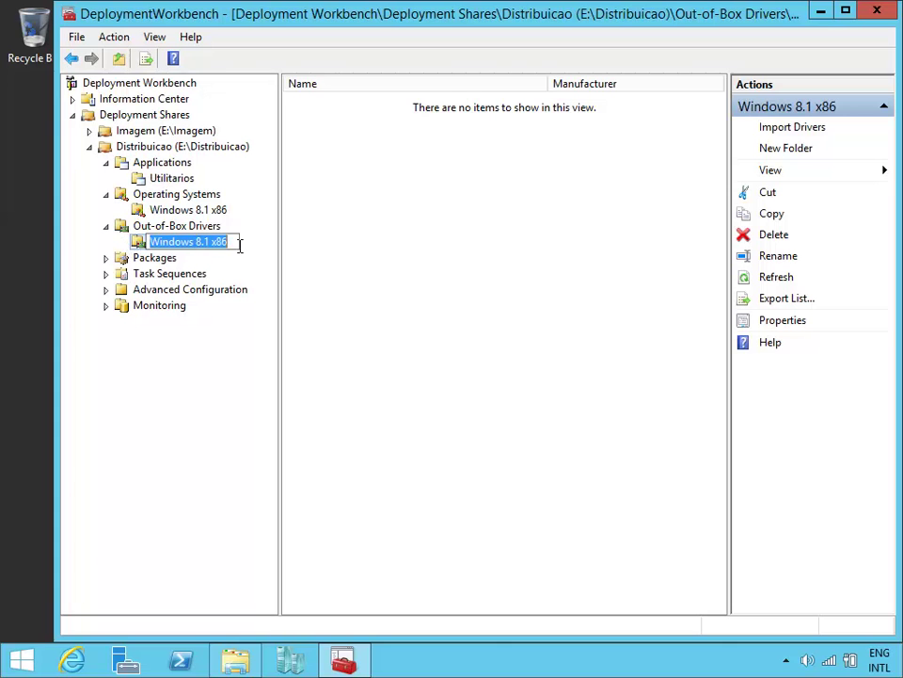
pyautogui.click(307, 260)
pyautogui.rightClick(222, 244)
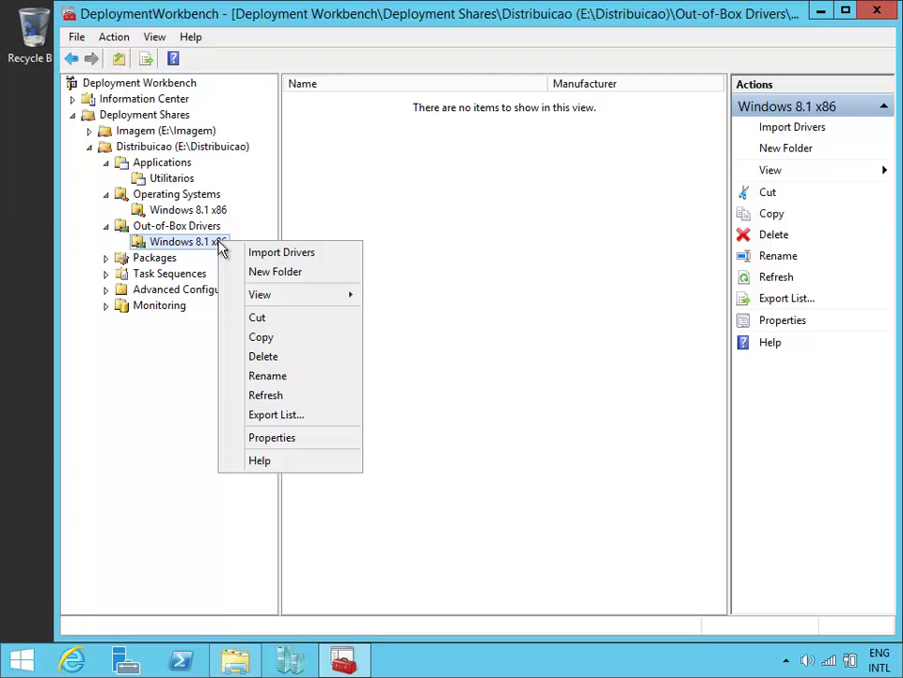
pyautogui.click(396, 217)
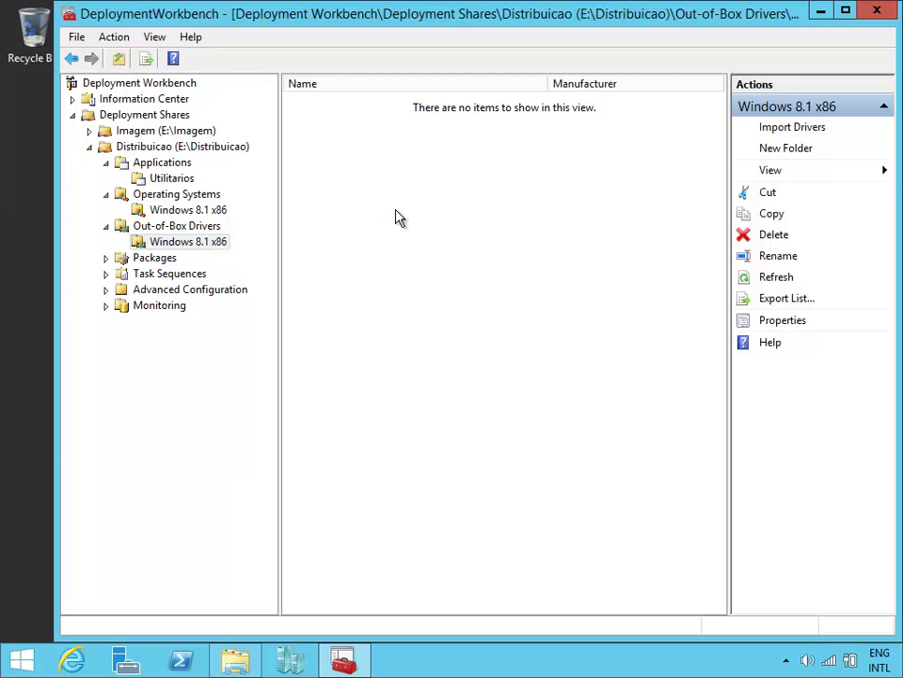
# Step: In File Explorer, browse to E:\Download\6. DRIVERS and select the ICONIA W510 folder
pyautogui.click(235, 663)
pyautogui.click(354, 134)
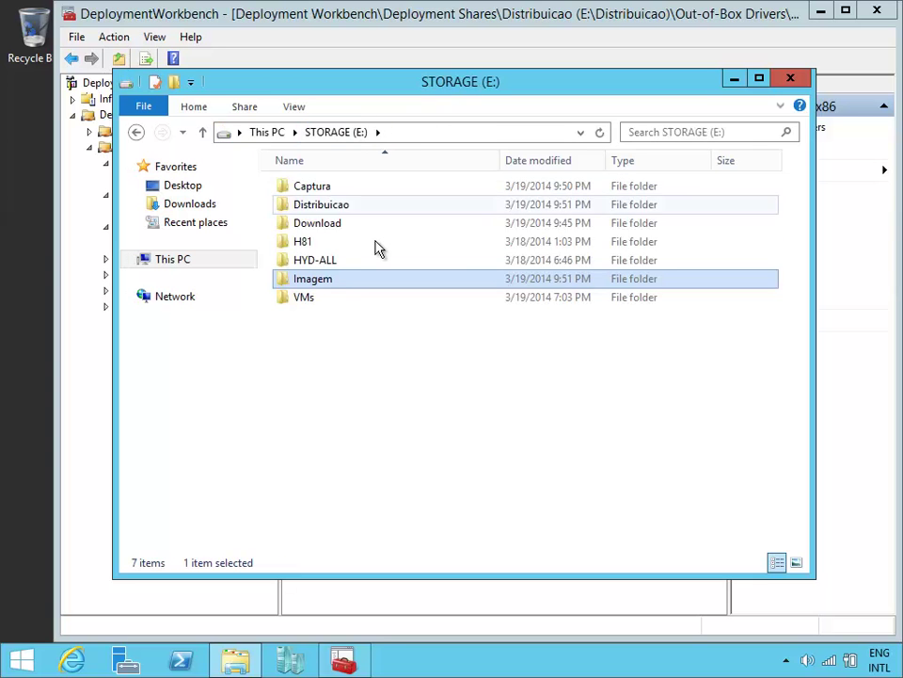
pyautogui.doubleClick(355, 225)
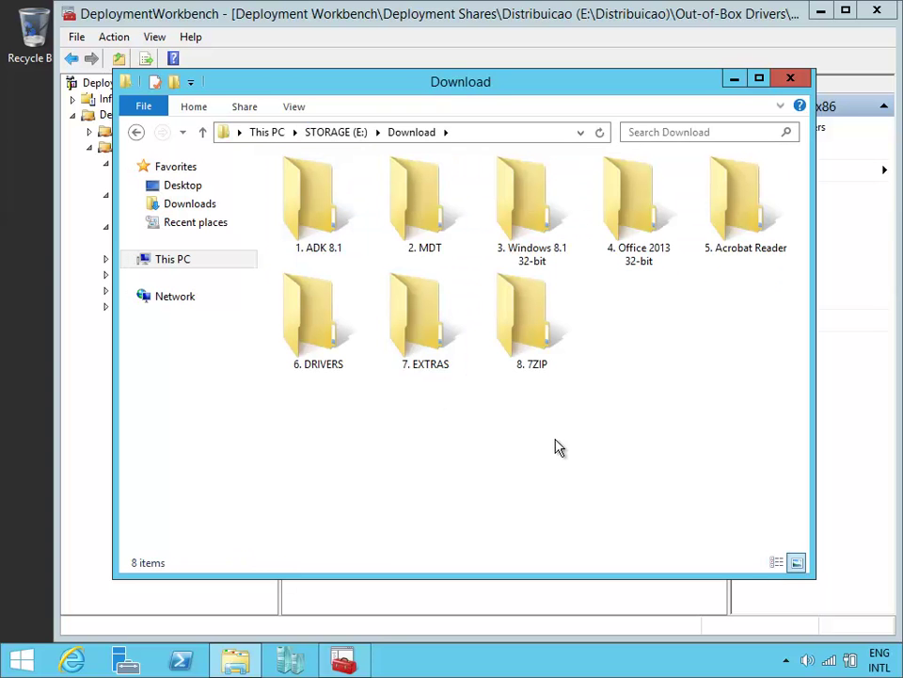
pyautogui.doubleClick(313, 323)
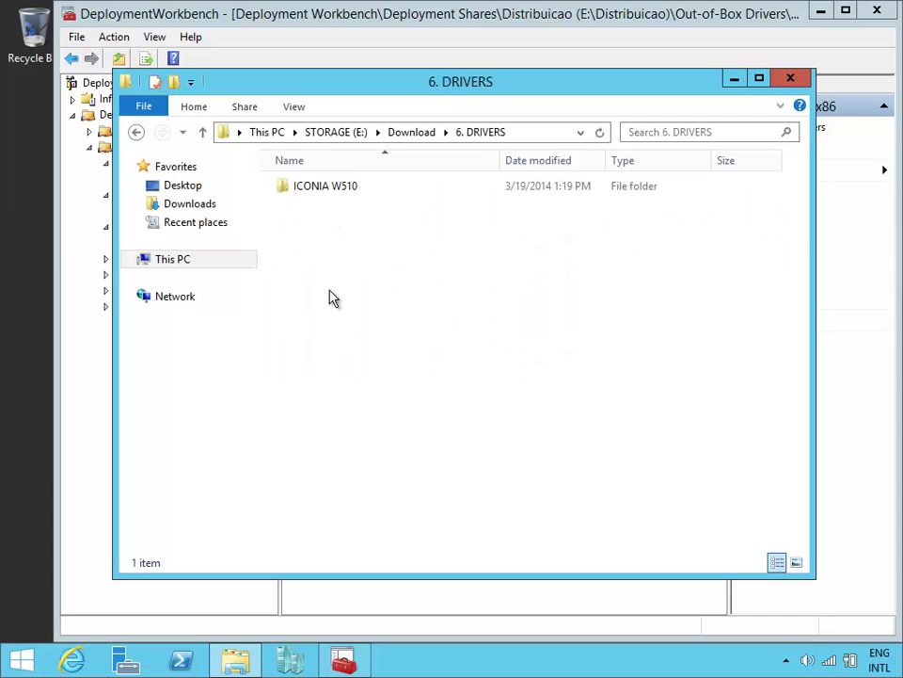
pyautogui.click(358, 192)
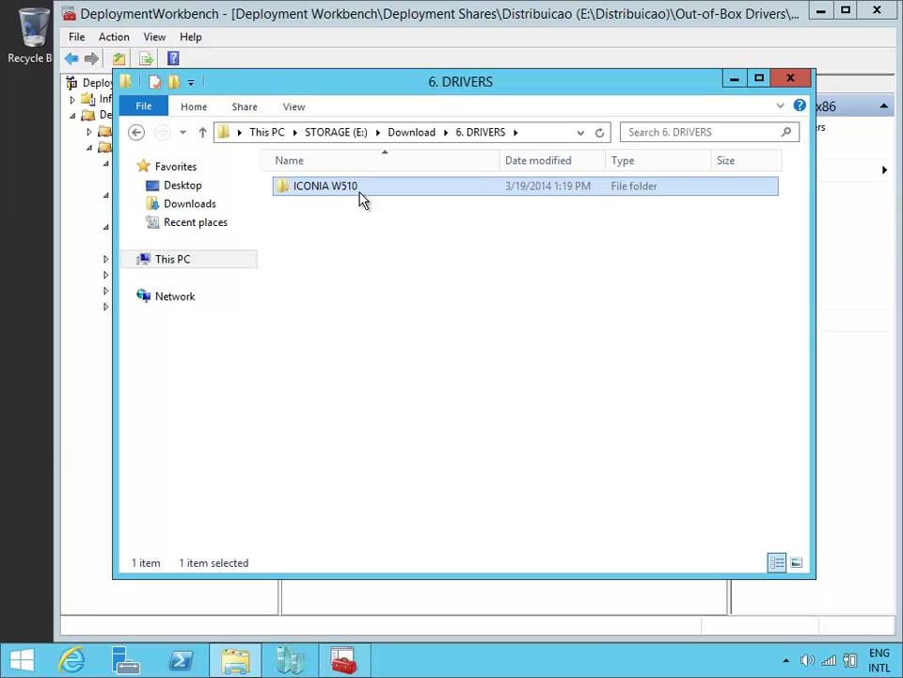
# Step: Launch msinfo32 and check that the System Model reads Dell XPS 12-9Q33
pyautogui.click(501, 671)
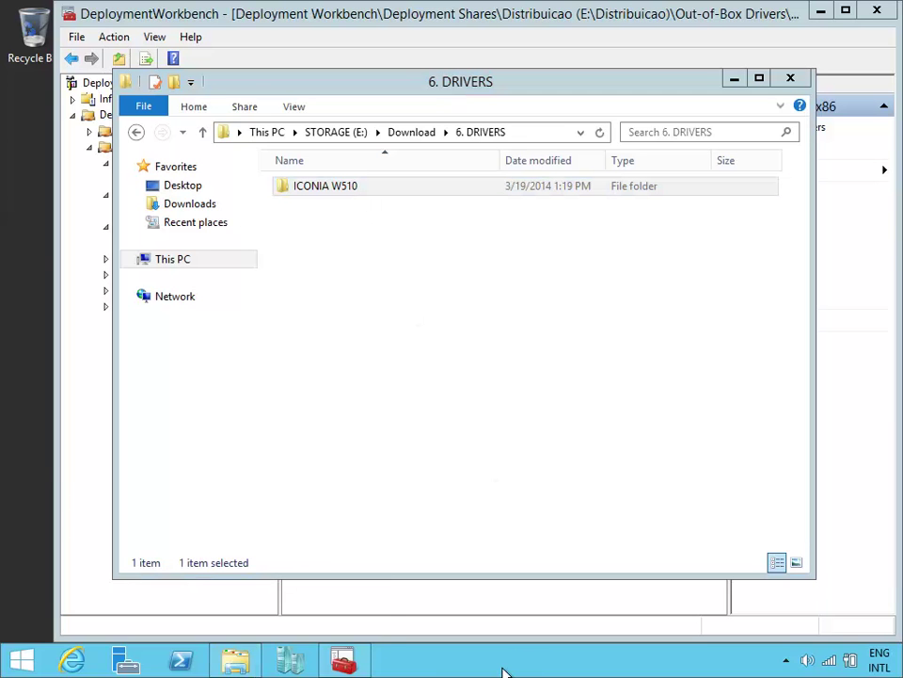
pyautogui.press('super+r')
pyautogui.write('msinfo3')
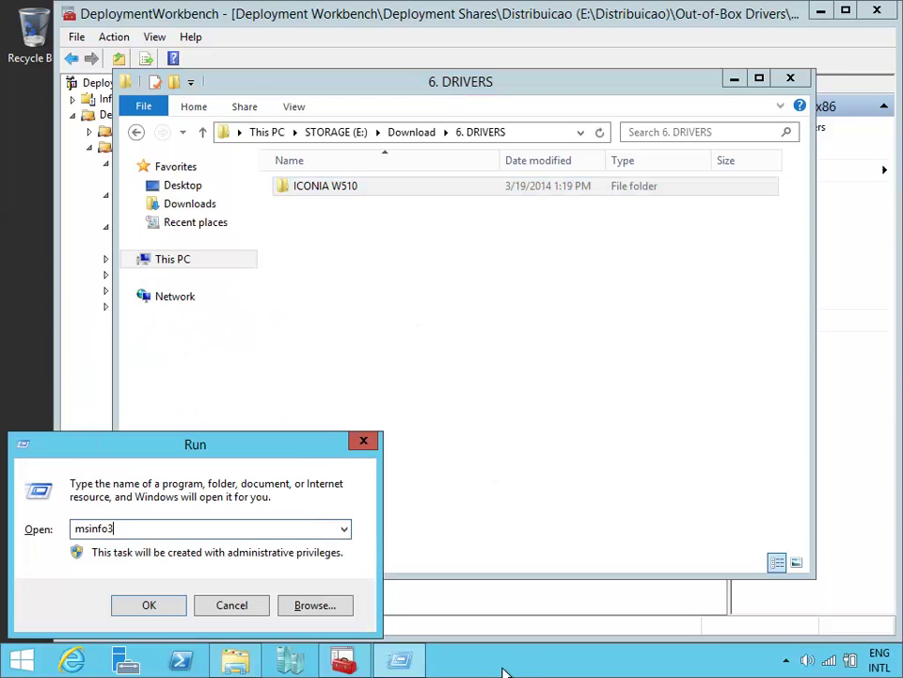
pyautogui.write('2')
pyautogui.click(158, 606)
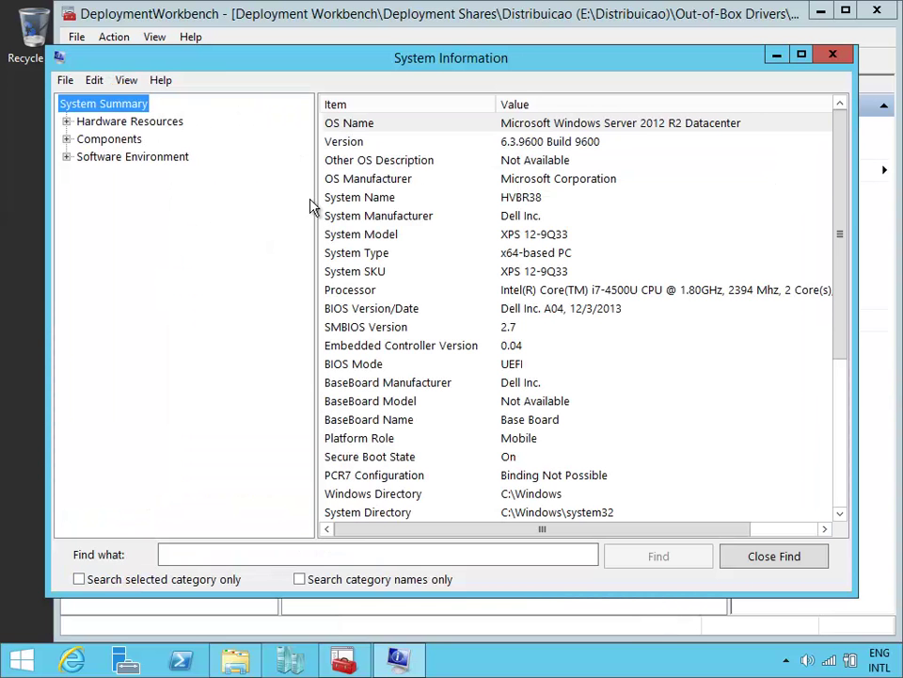
pyautogui.click(378, 238)
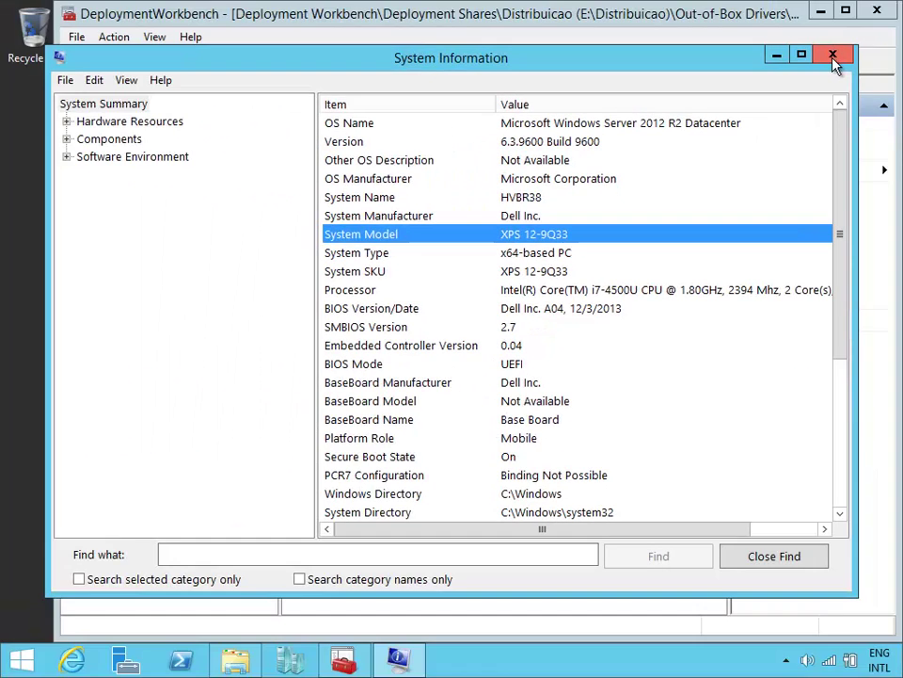
# Step: Close System Information and copy the ICONIA W510 folder name in Explorer
pyautogui.click(833, 57)
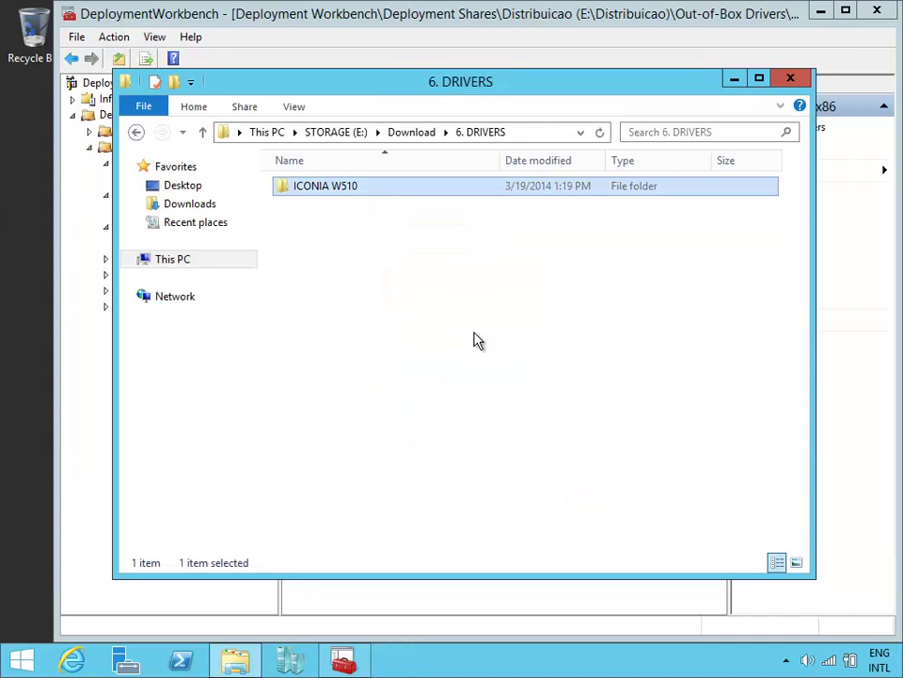
pyautogui.click(369, 189)
pyautogui.hotkey('ctrl', 'c')
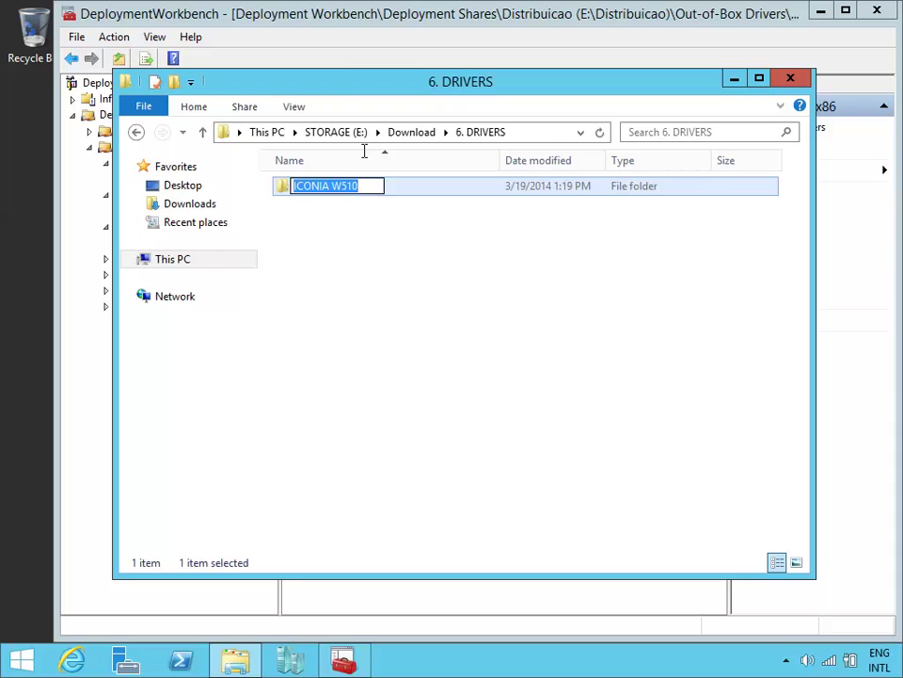
pyautogui.click(342, 81)
# Step: Create an ICONIA W510 folder under the Windows 8.1 x86 drivers folder using the pasted name
pyautogui.click(386, 20)
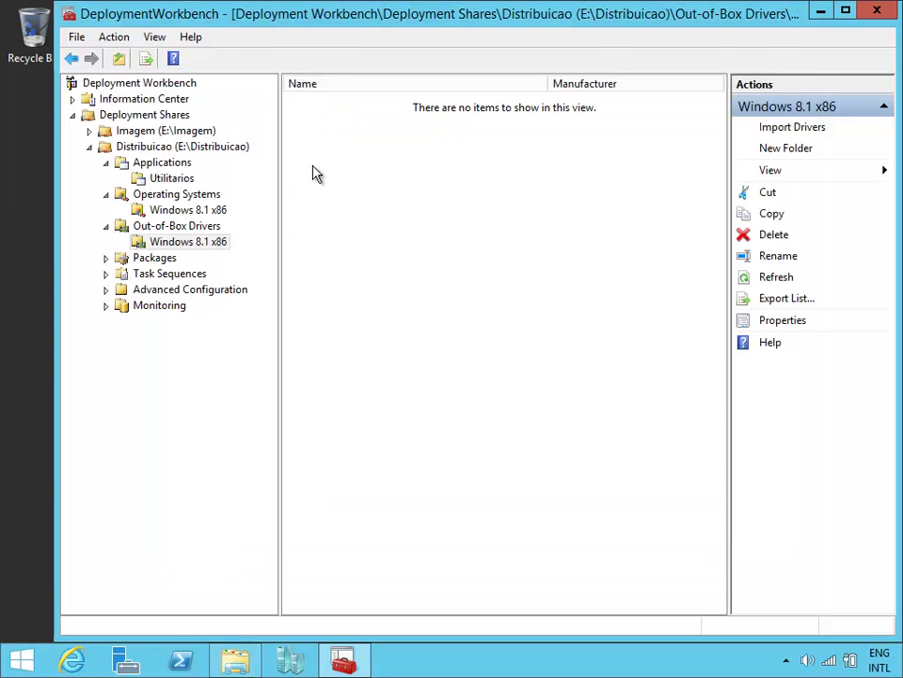
pyautogui.rightClick(196, 245)
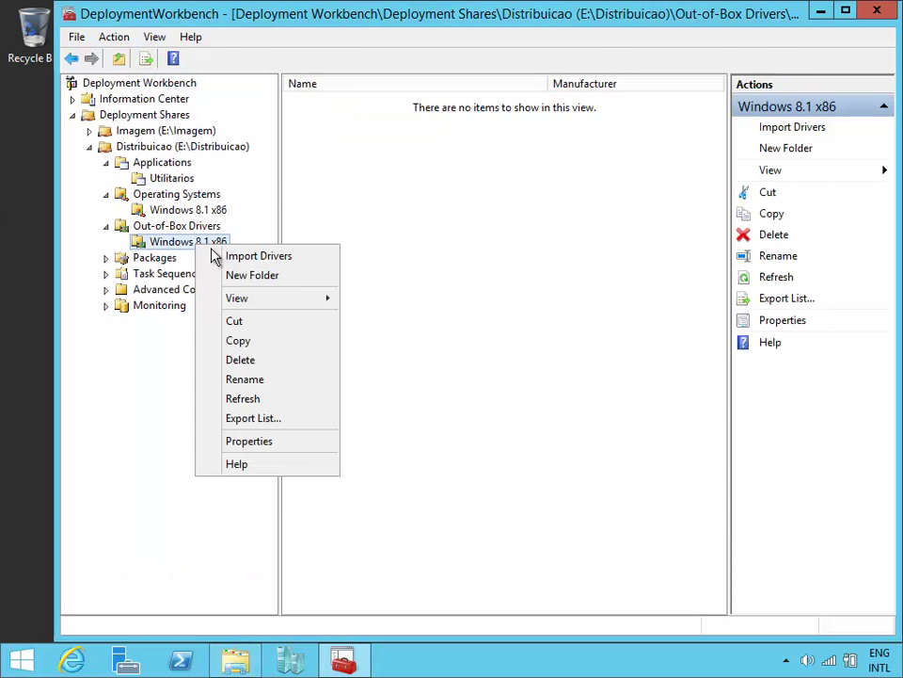
pyautogui.click(297, 278)
pyautogui.hotkey('ctrl', 'v')
pyautogui.click(671, 562)
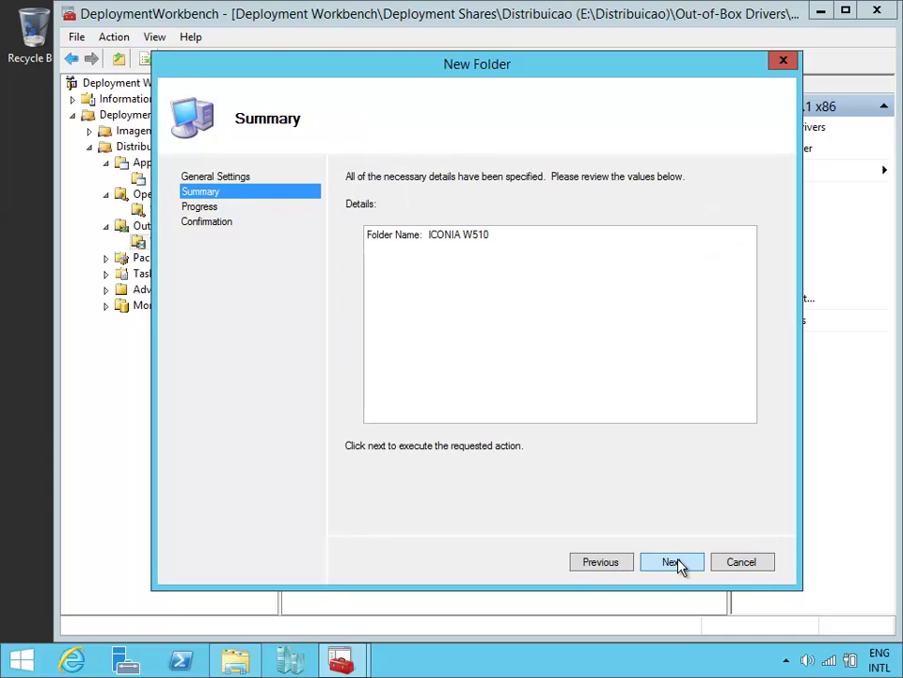
pyautogui.click(671, 562)
pyautogui.click(683, 565)
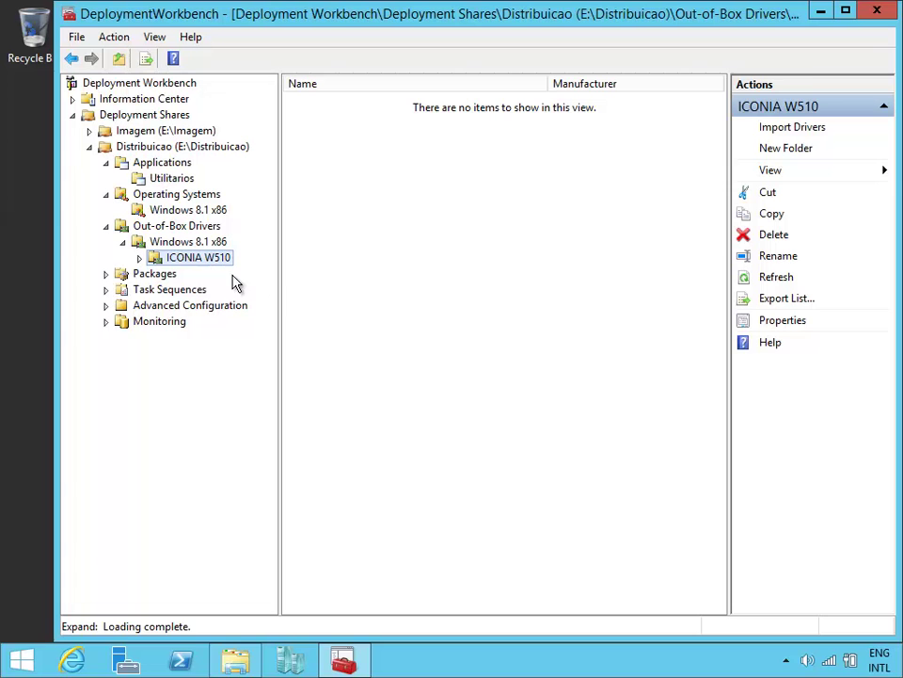
# Step: Copy the full ICONIA W510 driver folder path in Explorer, then select the new ICONIA W510 folder
pyautogui.click(243, 666)
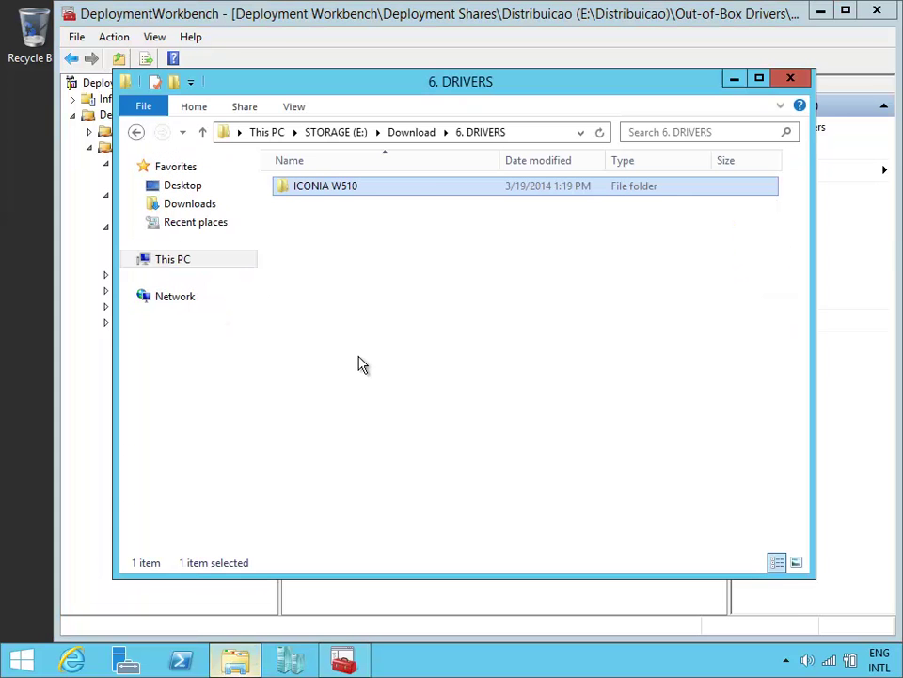
pyautogui.doubleClick(421, 196)
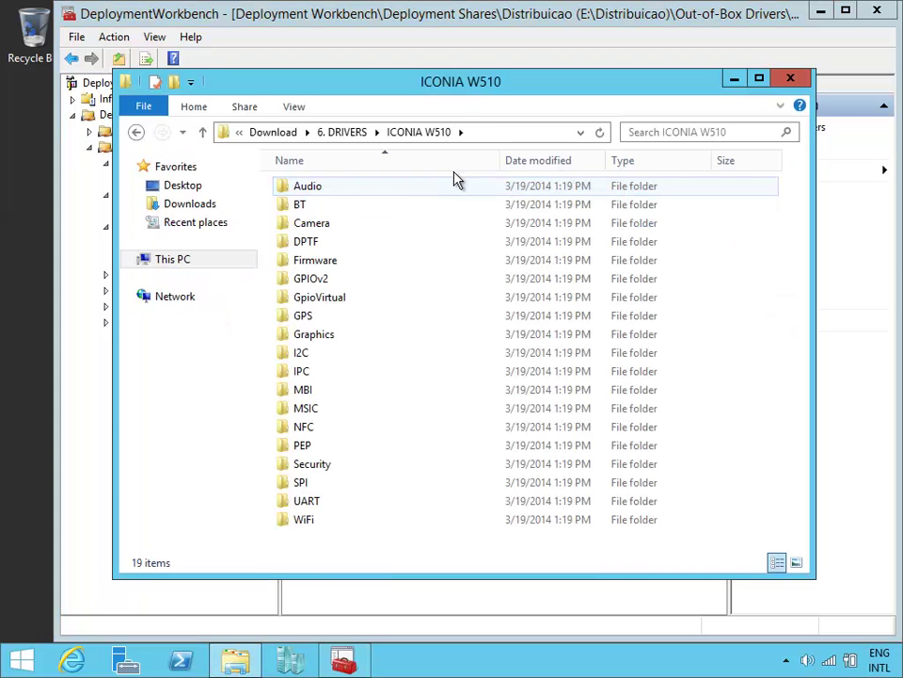
pyautogui.click(545, 133)
pyautogui.hotkey('ctrl', 'c')
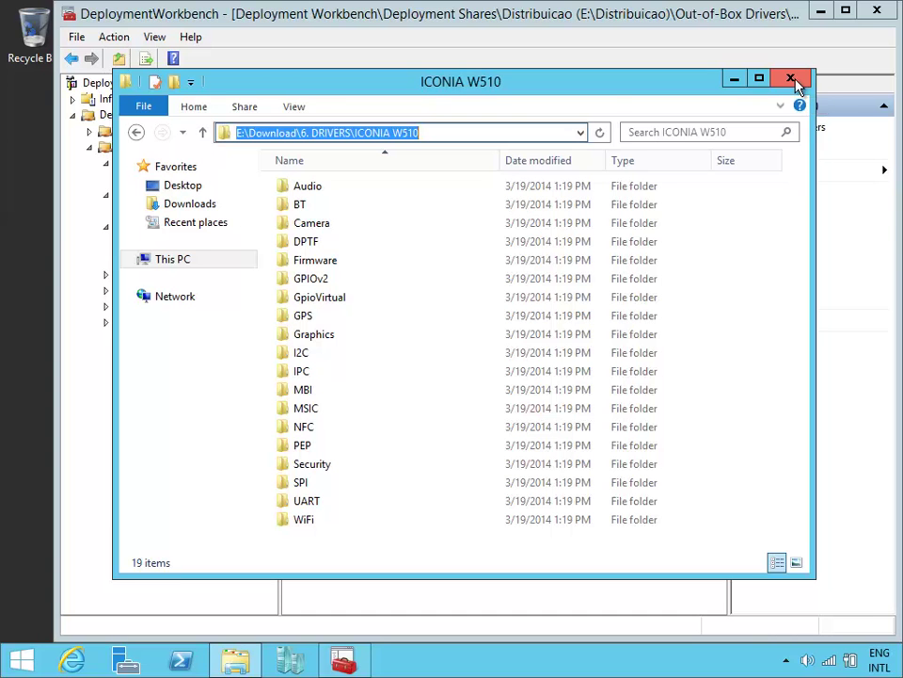
pyautogui.click(791, 80)
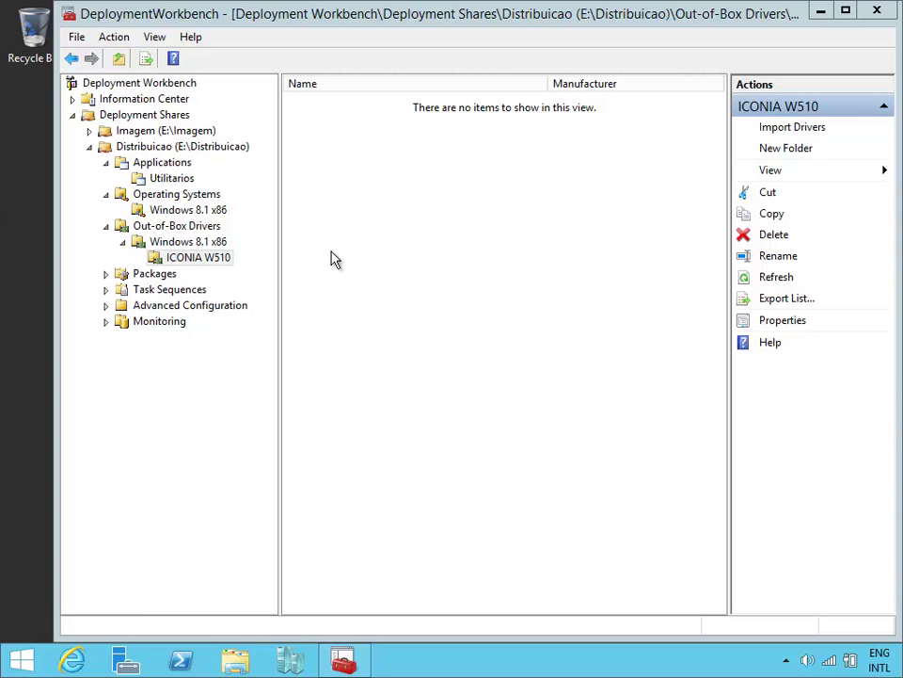
pyautogui.click(193, 260)
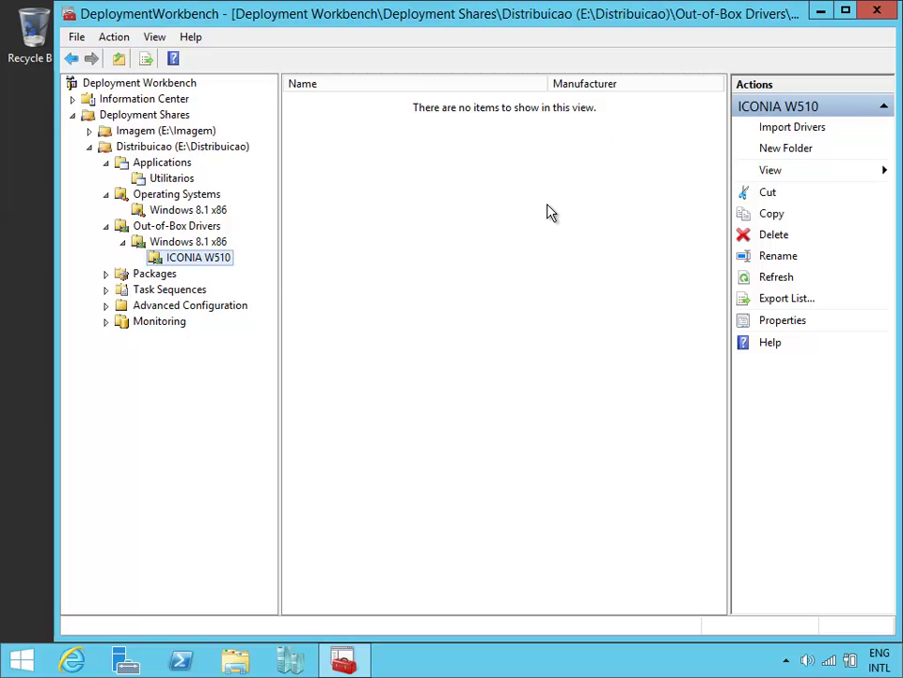
# Step: Import drivers into ICONIA W510 from the pasted path E:\Download\6. DRIVERS\ICONIA W510
pyautogui.click(802, 129)
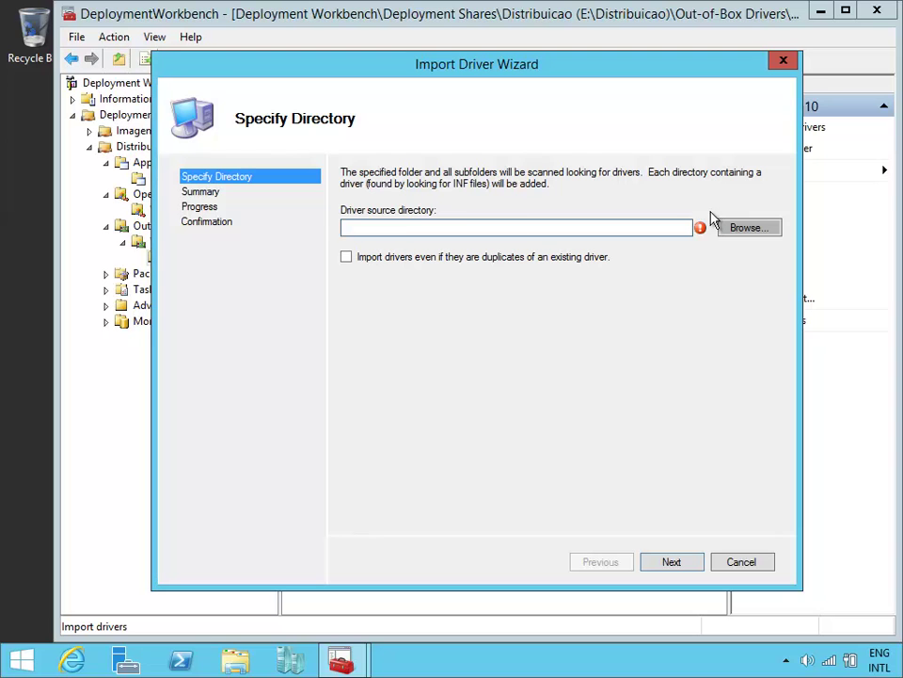
pyautogui.hotkey('ctrl', 'v')
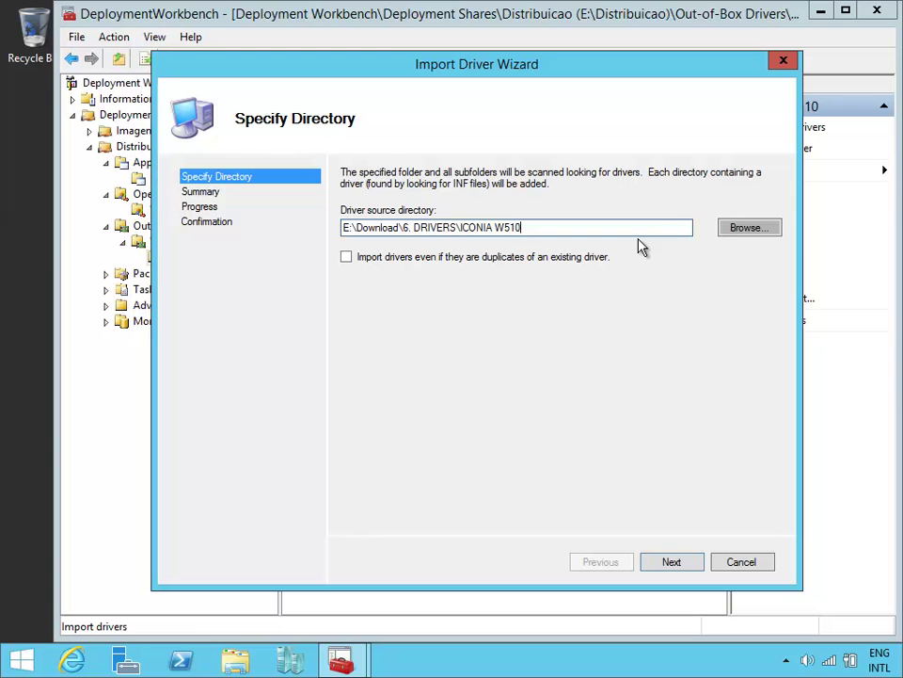
pyautogui.click(676, 561)
pyautogui.click(674, 562)
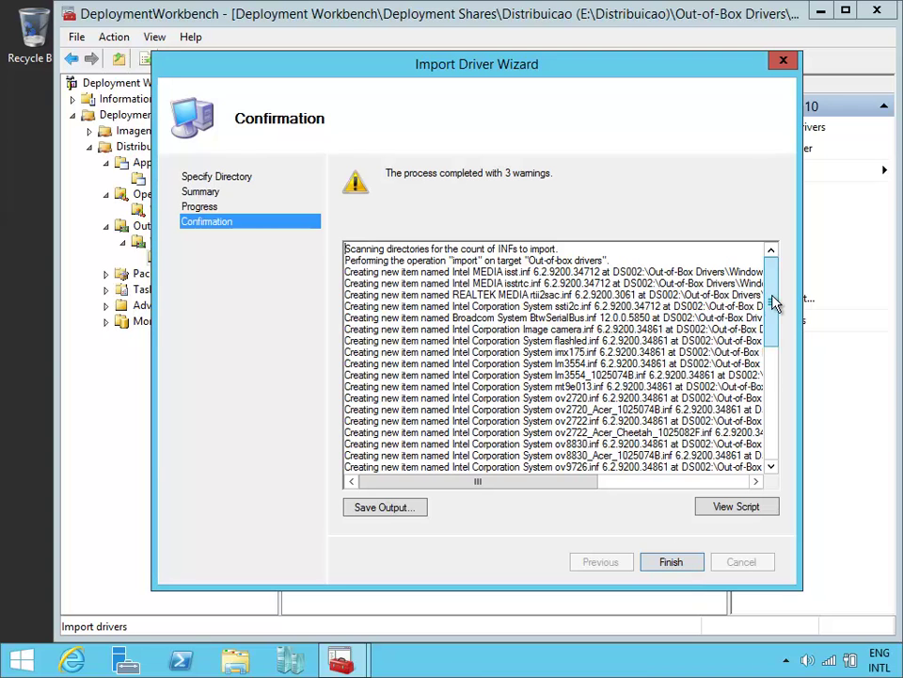
# Step: Review the import log with its 3 warnings and close the wizard
pyautogui.moveTo(771, 298); pyautogui.dragTo(778, 333)
pyautogui.scroll(-3, 730, 355)
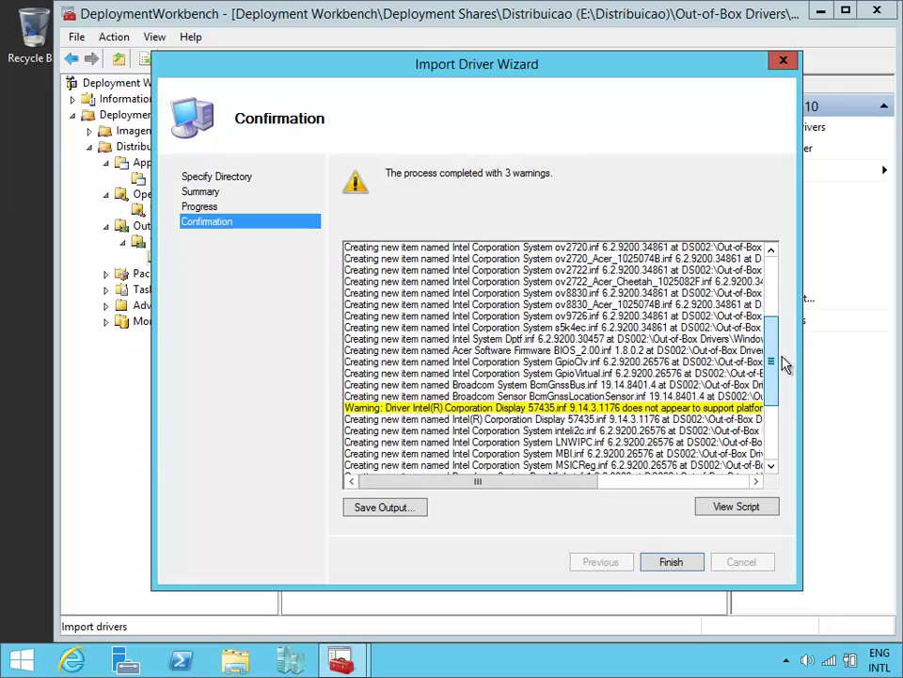
pyautogui.moveTo(557, 481); pyautogui.dragTo(480, 485)
pyautogui.moveTo(777, 365); pyautogui.dragTo(780, 417)
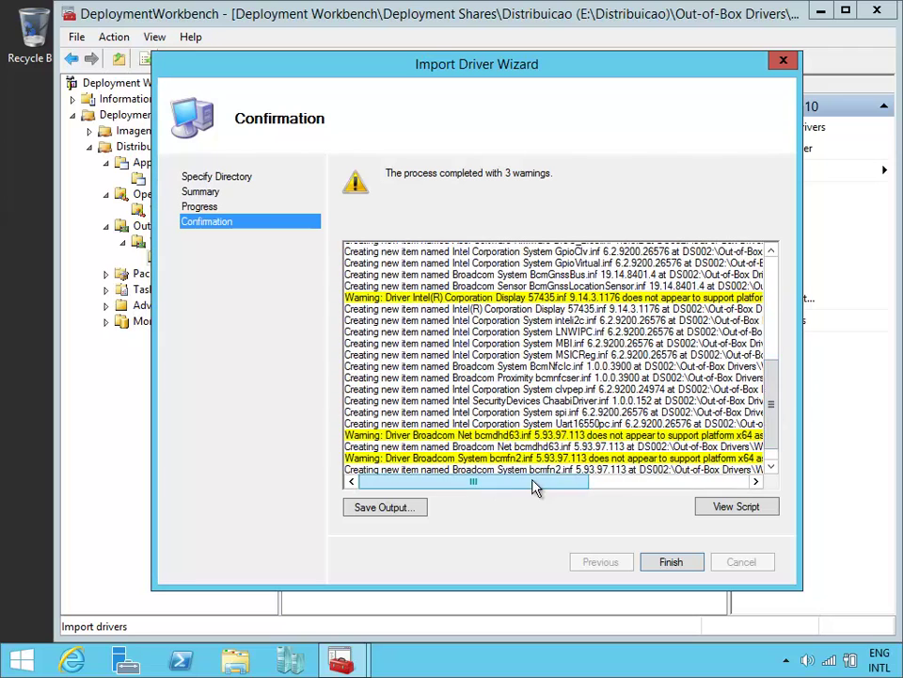
pyautogui.moveTo(542, 488)
pyautogui.mouseDown()
pyautogui.moveTo(690, 483)
pyautogui.moveTo(538, 484)
pyautogui.mouseUp()
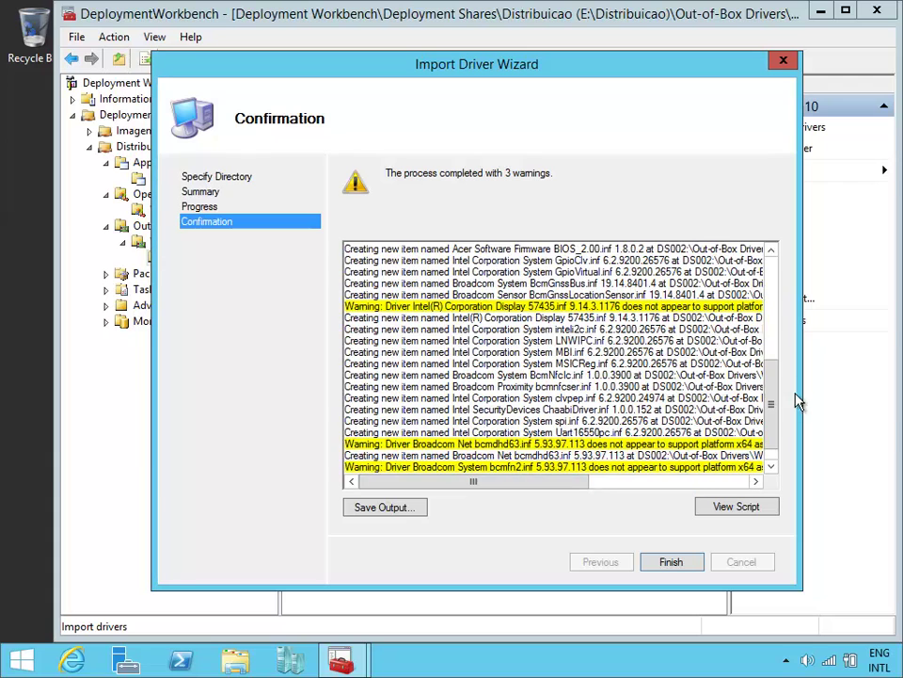
pyautogui.moveTo(777, 394); pyautogui.dragTo(754, 270)
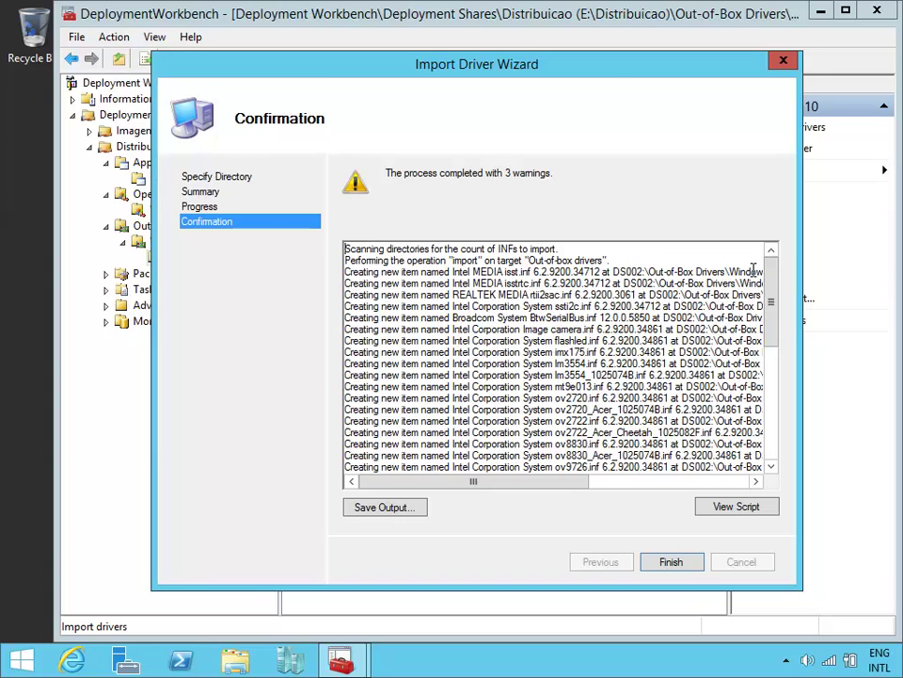
pyautogui.click(690, 562)
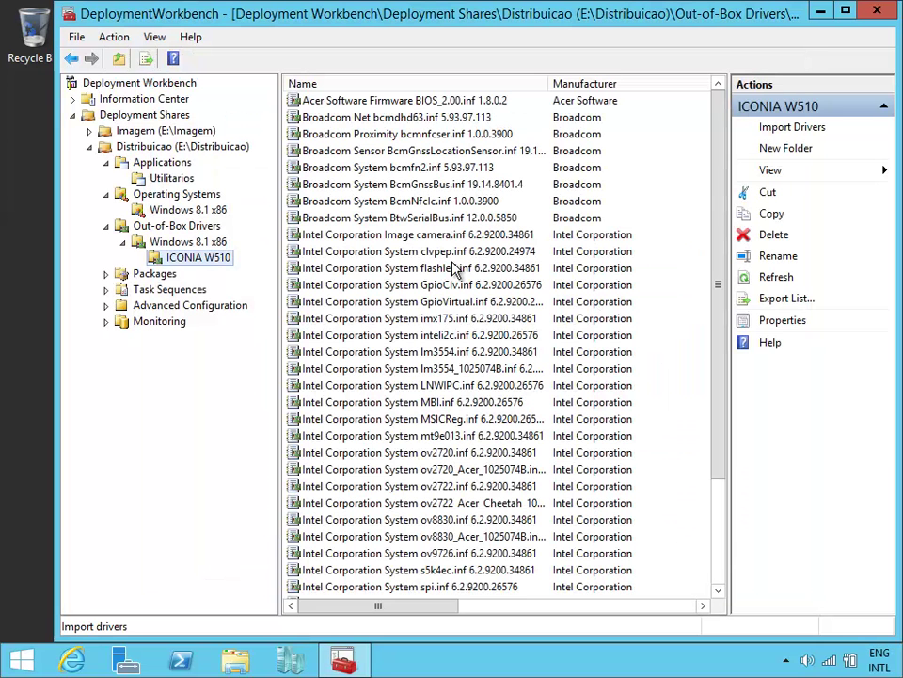
# Step: Check the Acer, Broadcom and Intel drivers under ICONIA W510, then go through Packages to Task Sequences
pyautogui.click(205, 244)
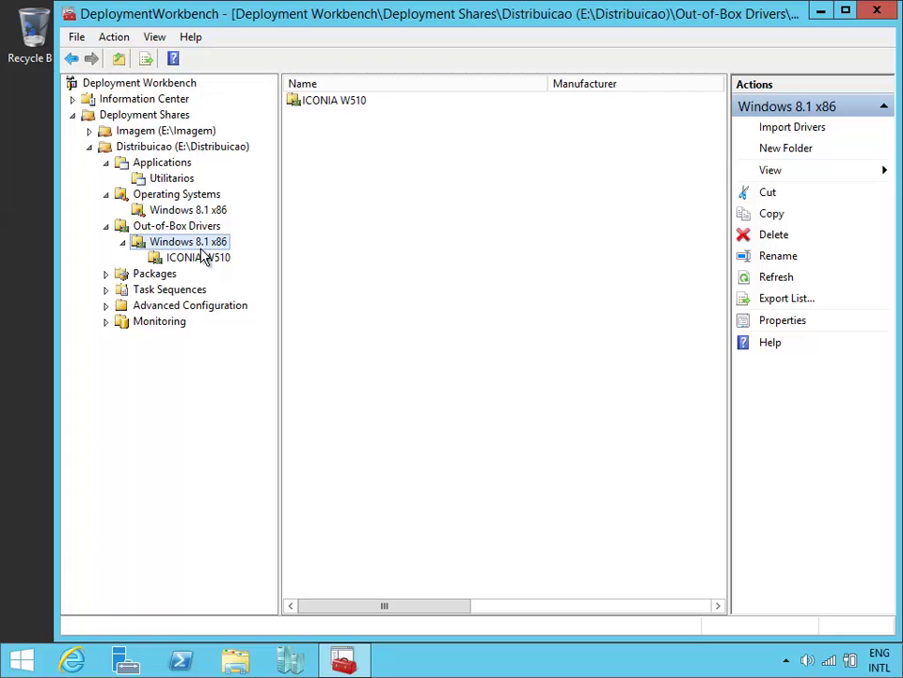
pyautogui.click(200, 258)
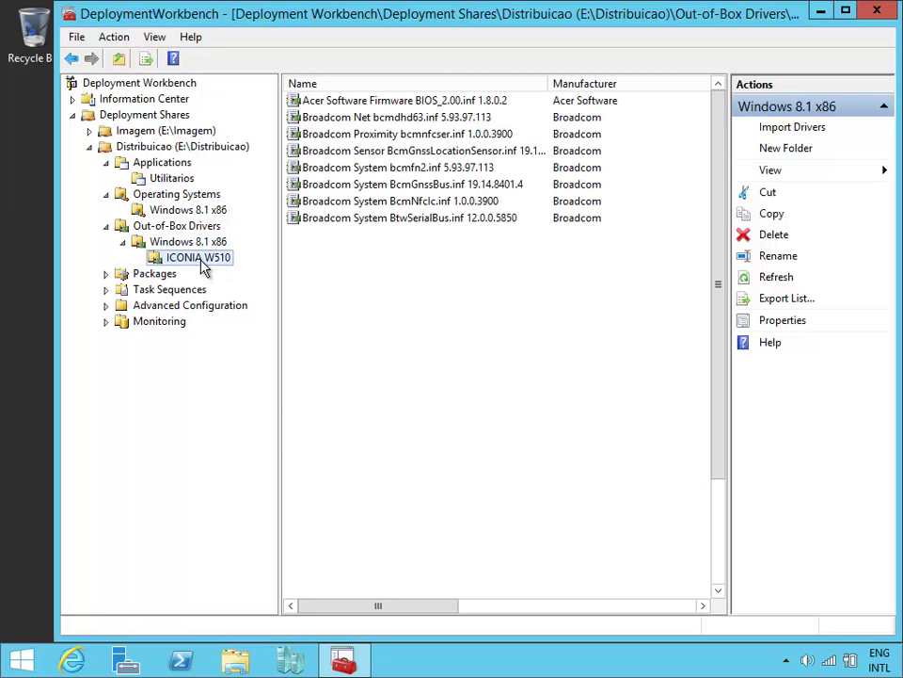
pyautogui.click(156, 276)
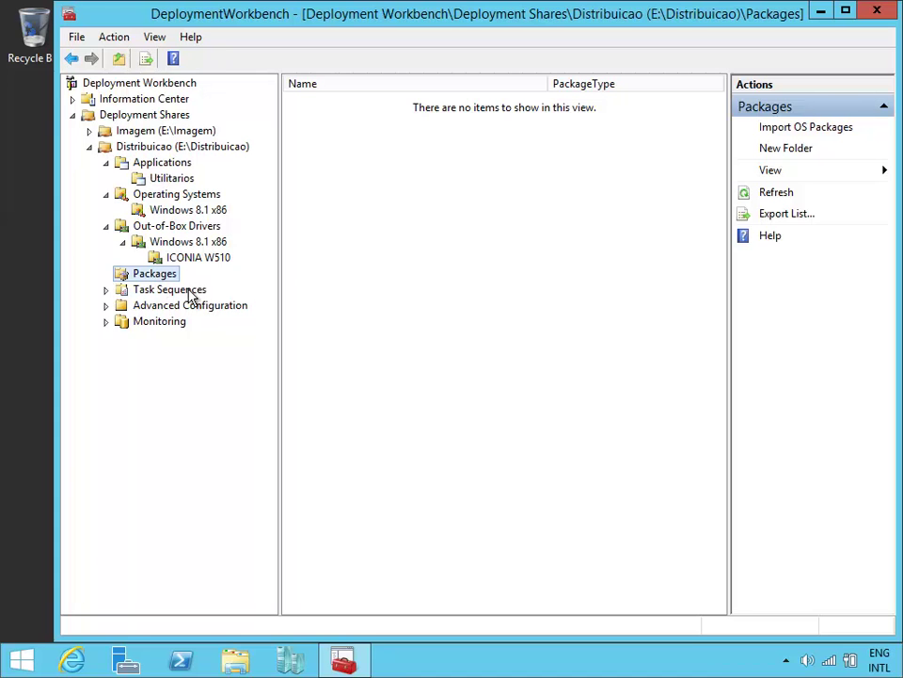
pyautogui.click(191, 292)
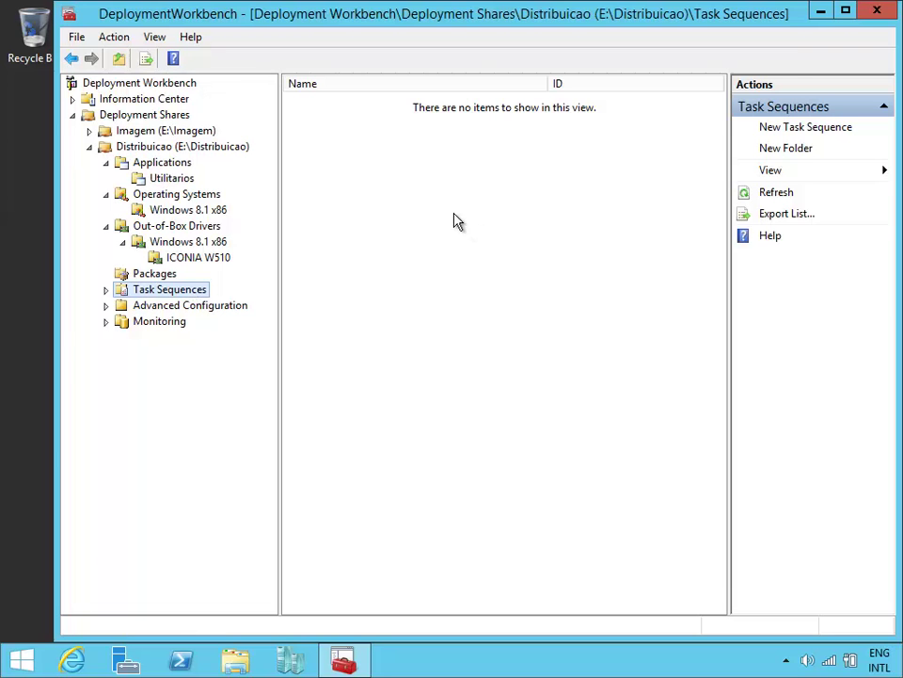
# Step: Start a task sequence with ID 001, name 'Windows 8.1 com Office 2013' and a Portuguese descriptive comment
pyautogui.click(815, 130)
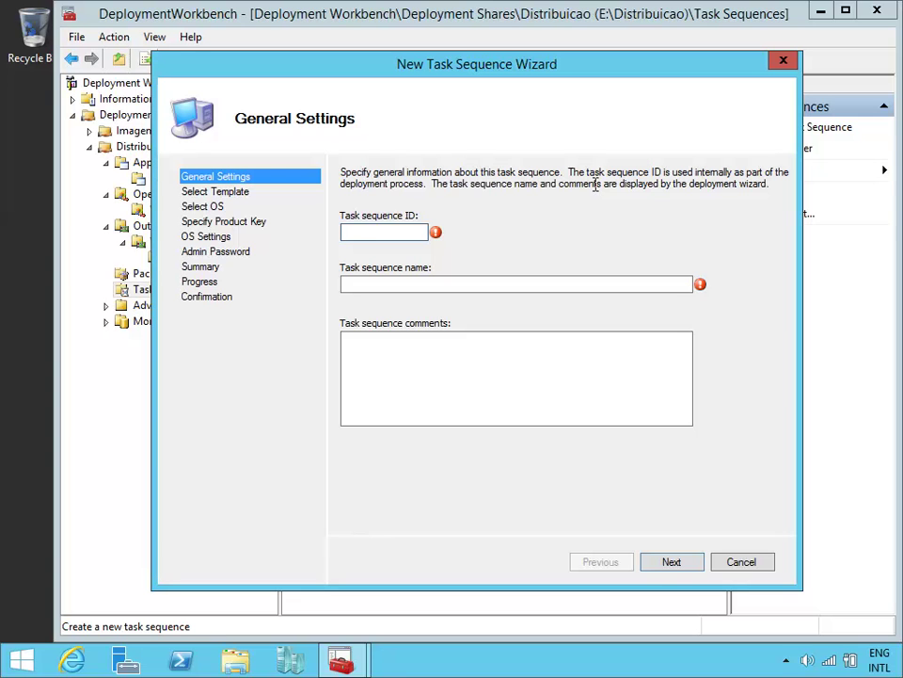
pyautogui.write('001')
pyautogui.click(613, 284)
pyautogui.write('Windows ')
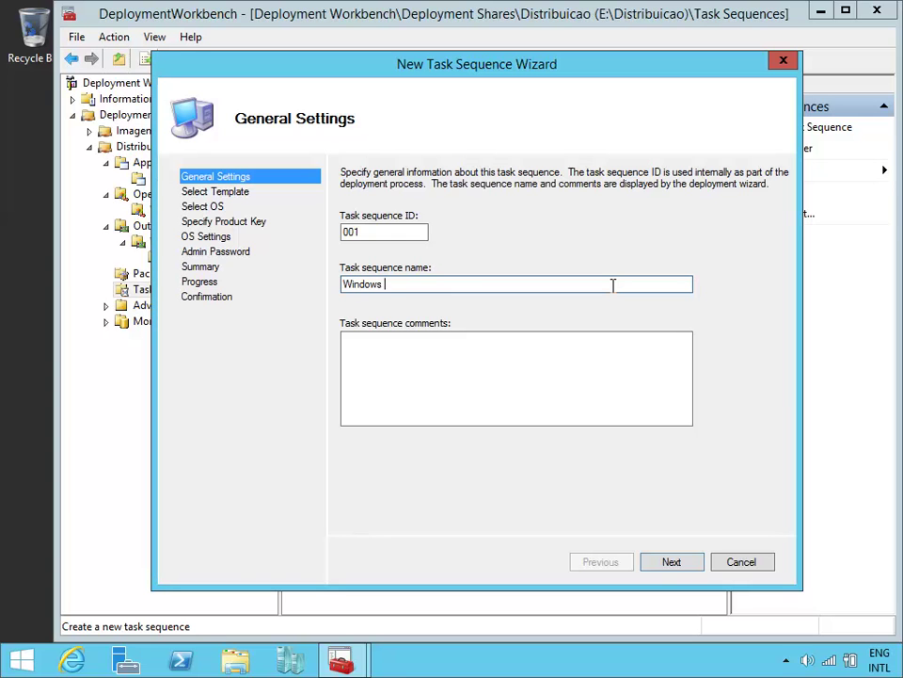
pyautogui.write('8.1 com Office 2012')
pyautogui.press('BackSpace')
pyautogui.write('3')
pyautogui.click(478, 357)
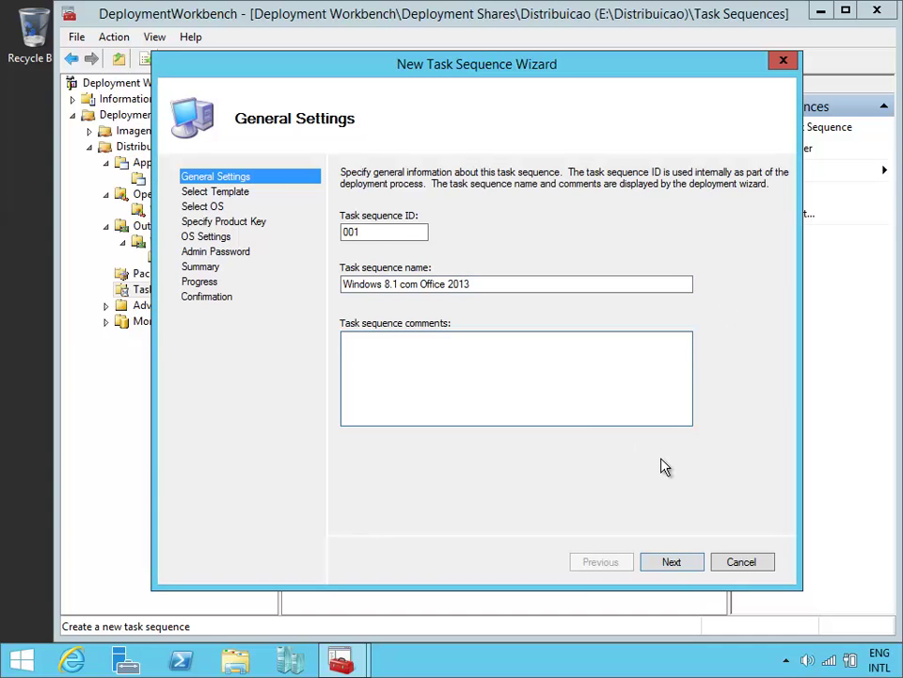
pyautogui.write('Imagem contendo Windows 8.')
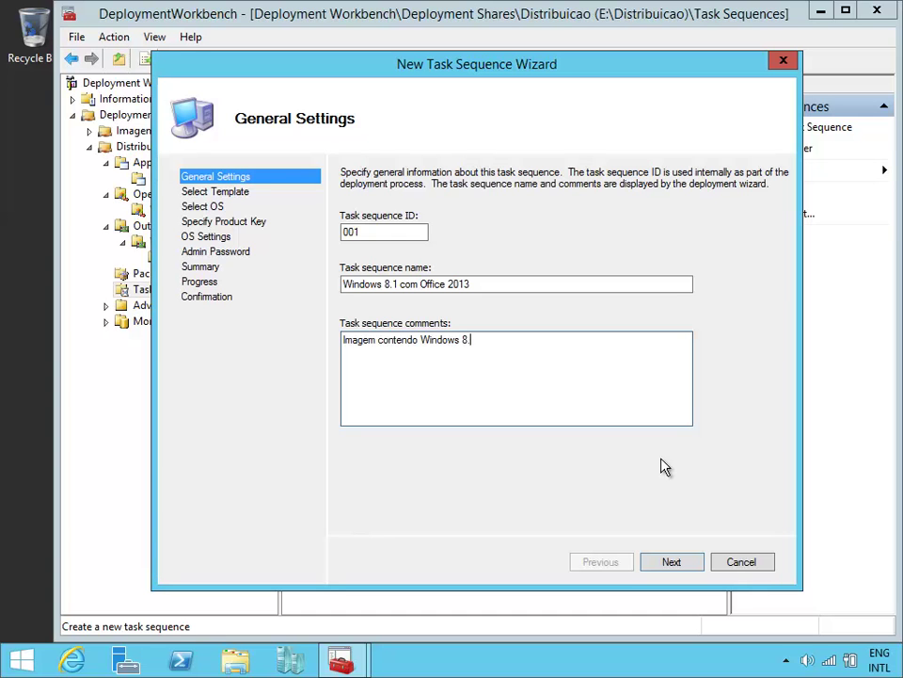
pyautogui.write('1 Enterprise x86 e Office')
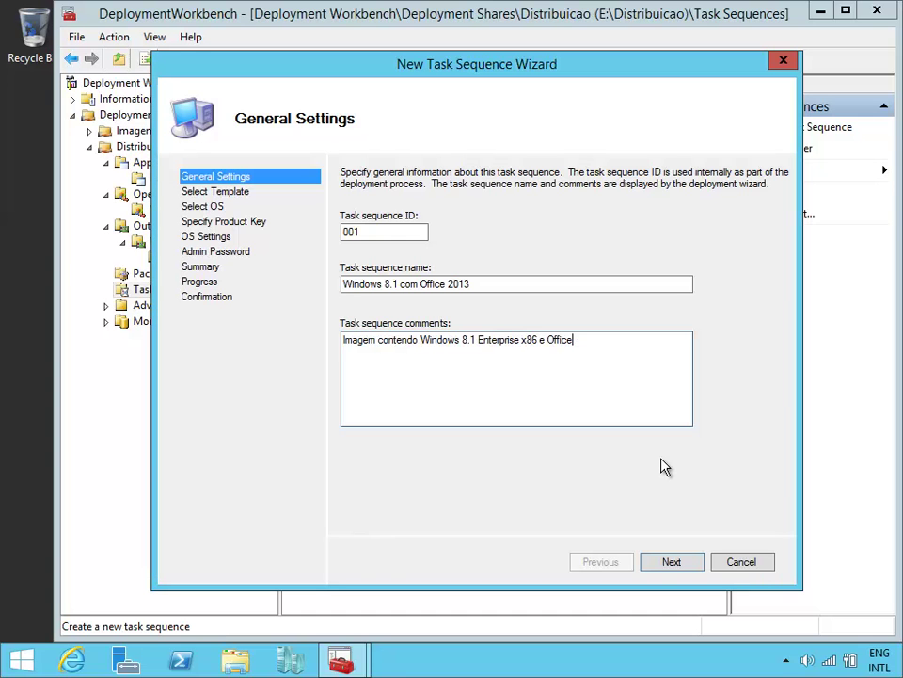
pyautogui.write(' 2013 x8')
pyautogui.write('6en')
pyautogui.press('BackSpace')
pyautogui.press('BackSpace')
pyautogui.write('em Portu')
pyautogui.press('BackSpace')
pyautogui.write('ugues')
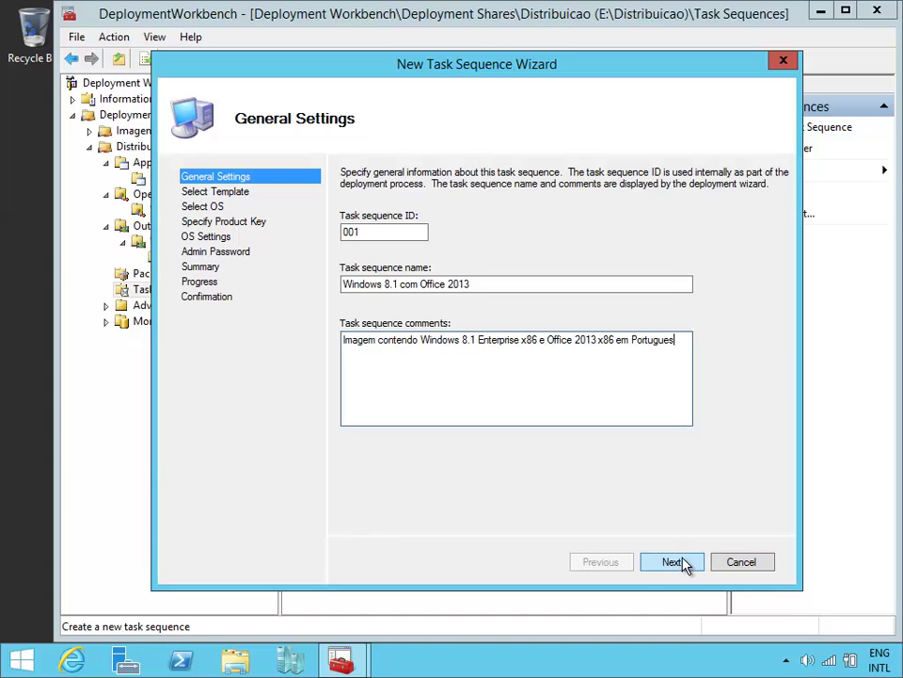
# Step: Use the Standard Client Task Sequence template with the WIN81DDrive image and no product key
pyautogui.click(679, 562)
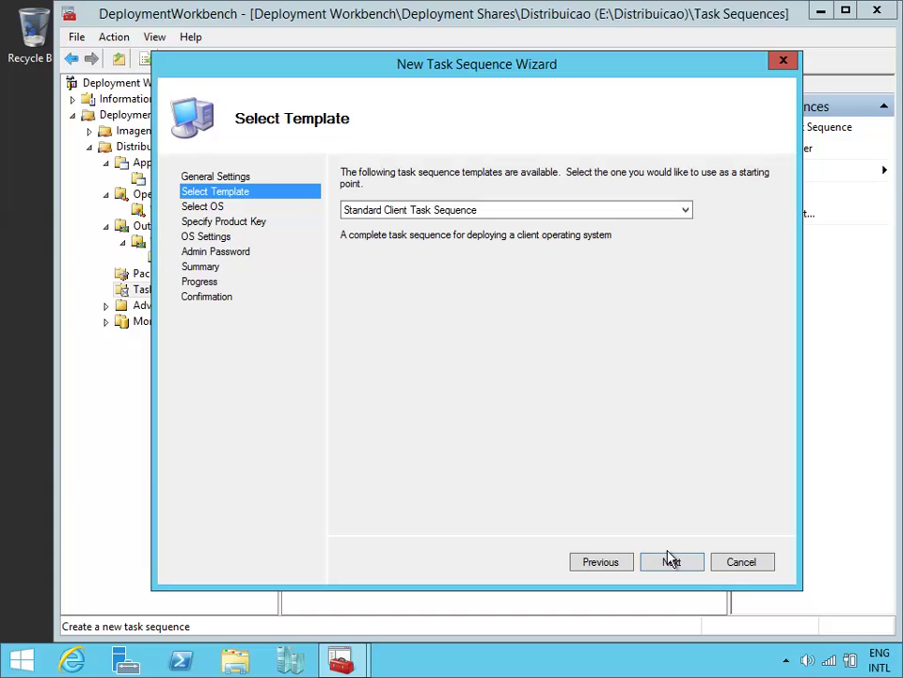
pyautogui.click(673, 563)
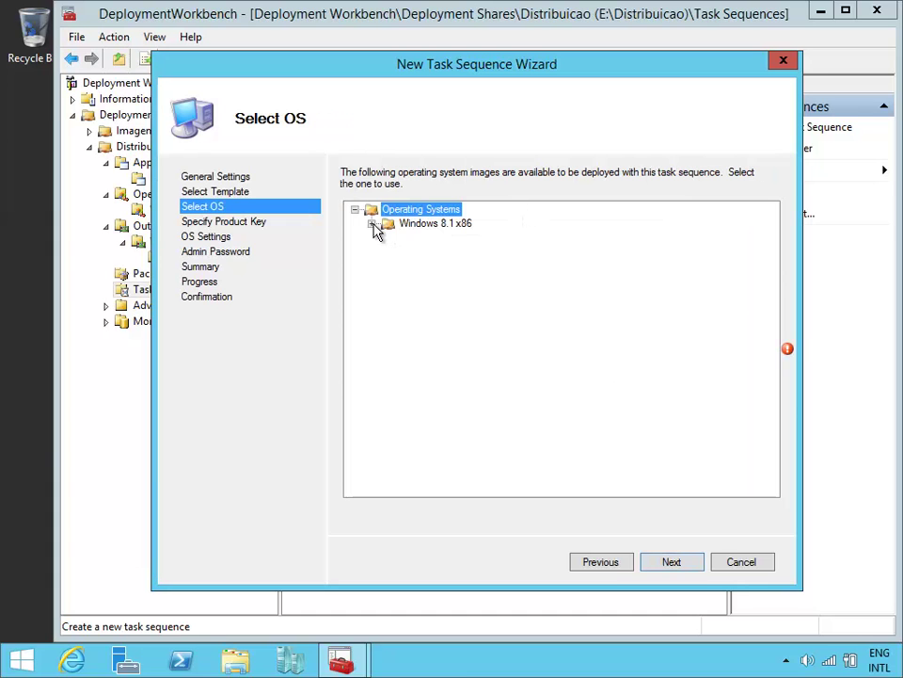
pyautogui.click(372, 224)
pyautogui.click(494, 237)
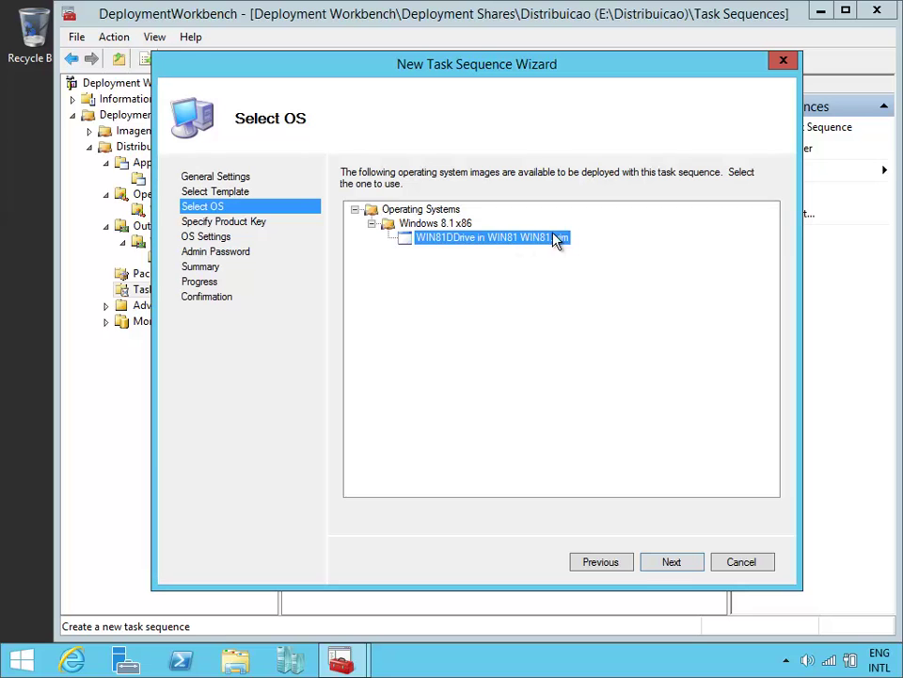
pyautogui.click(685, 562)
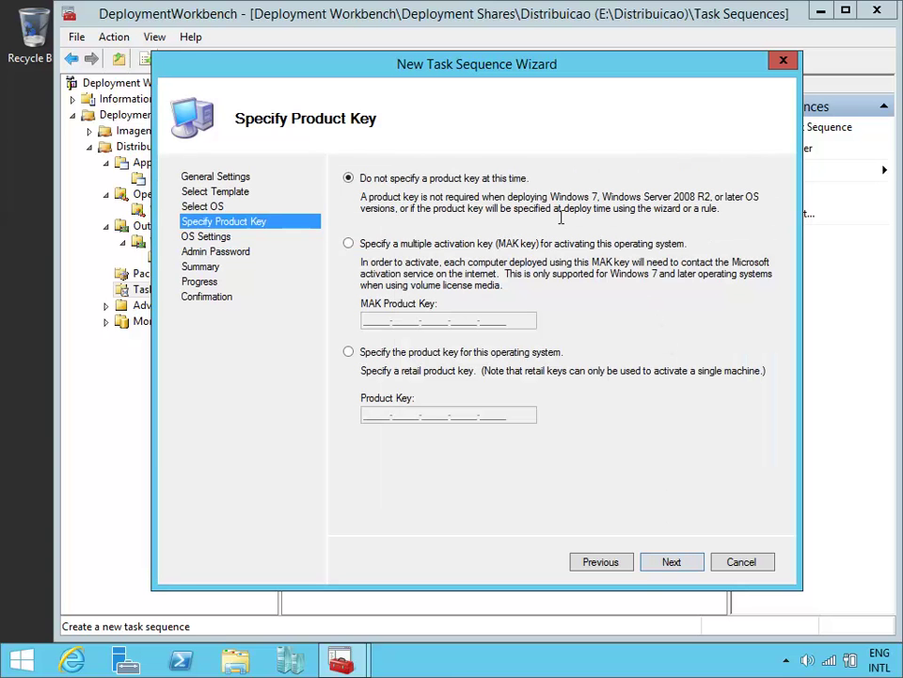
pyautogui.click(670, 562)
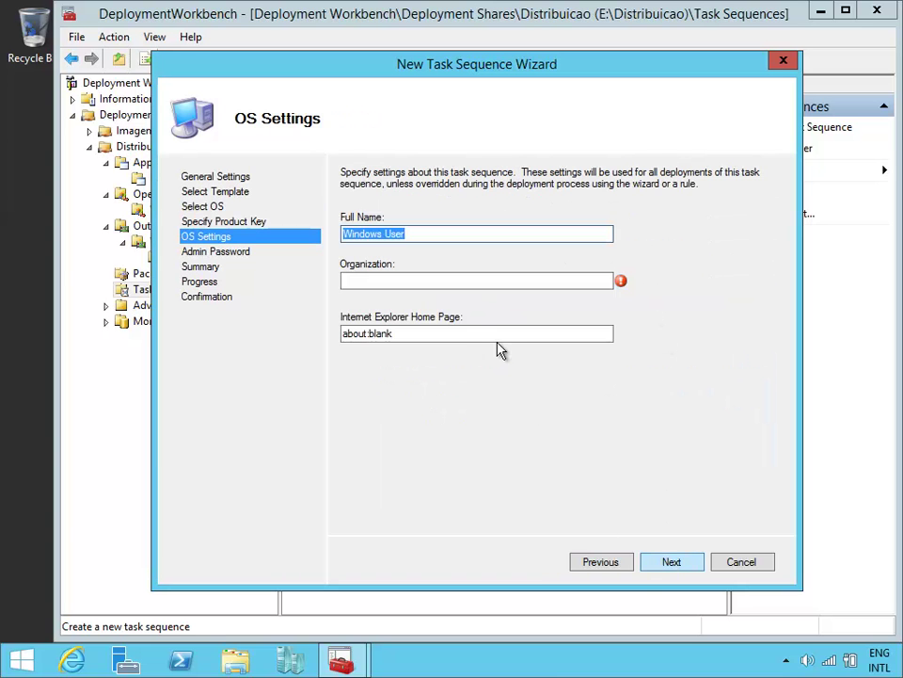
pyautogui.click(459, 282)
pyautogui.write('Contoso')
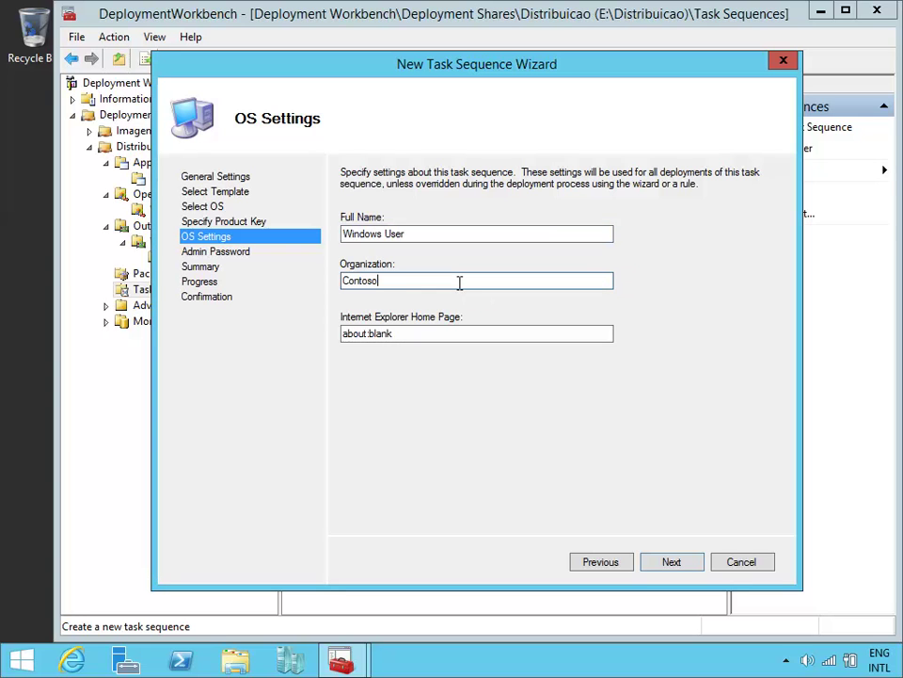
pyautogui.press('Tab')
pyautogui.write('http')
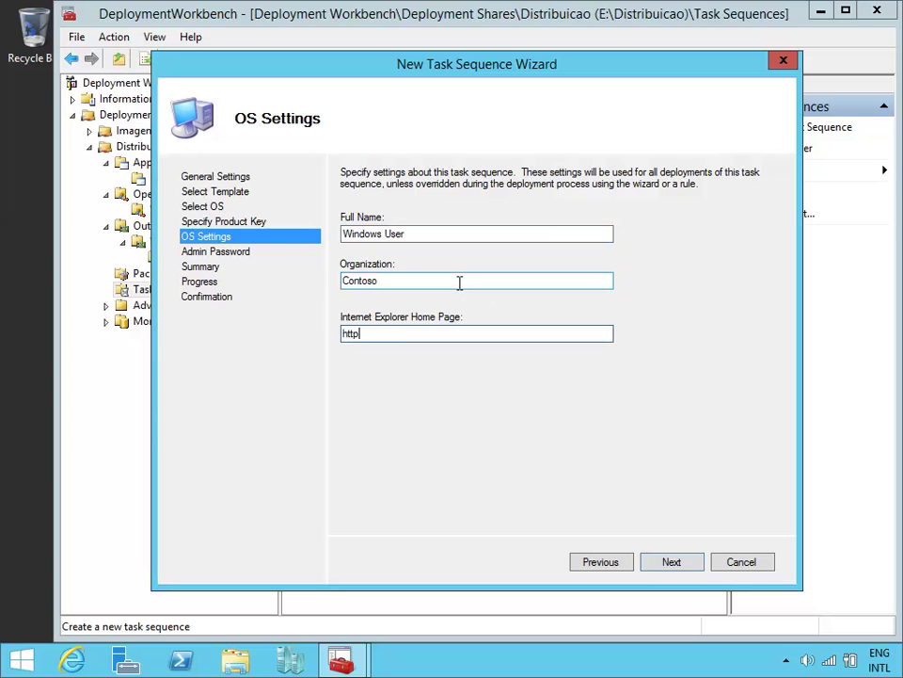
pyautogui.write('://br.bing.com')
# Step: Enter and confirm the administrator password, then create the task sequence
pyautogui.click(679, 565)
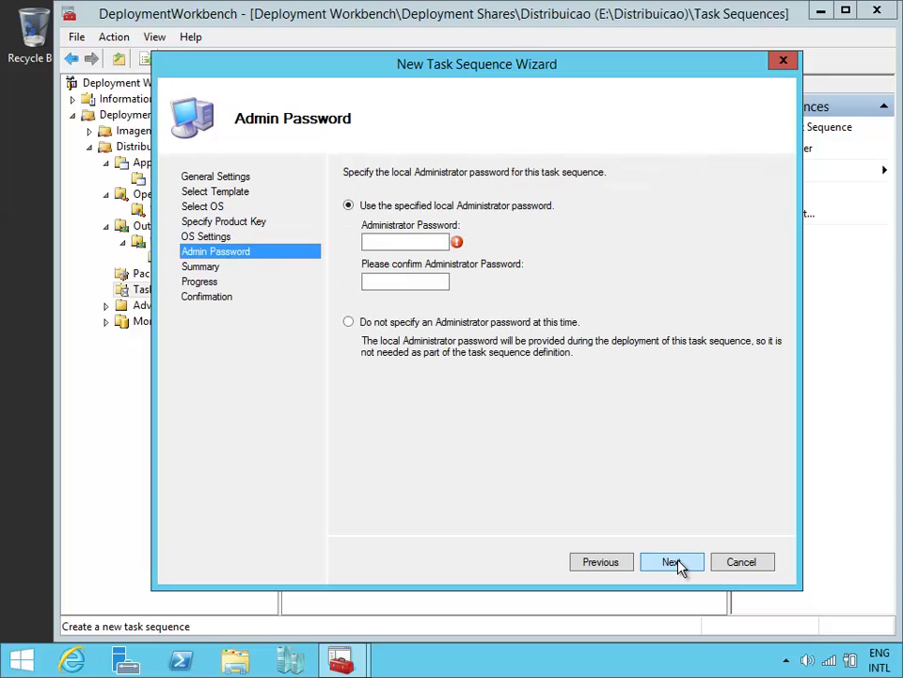
pyautogui.click(422, 240)
pyautogui.write('P@ssw0rd')
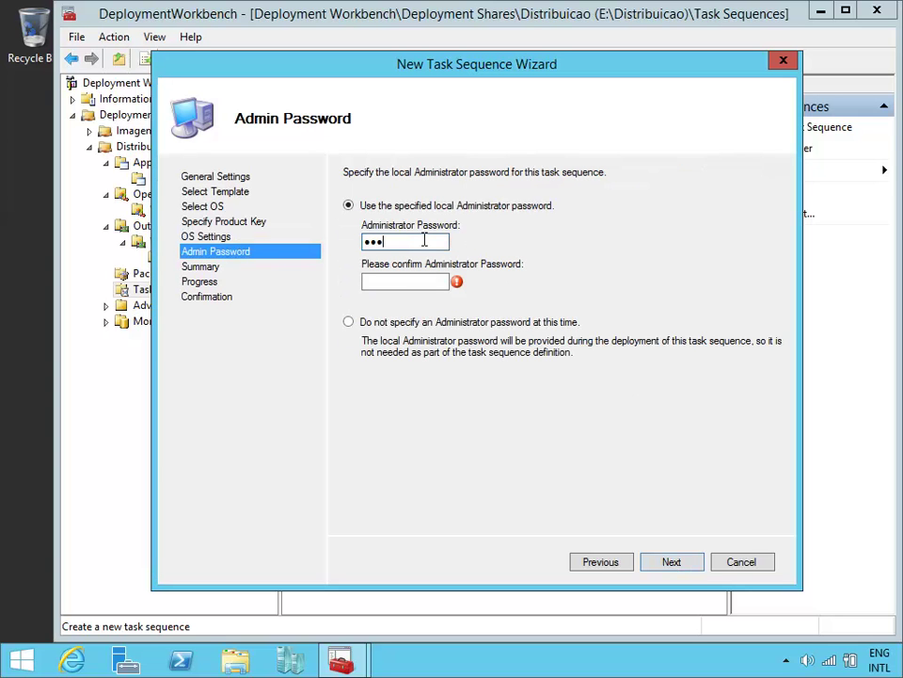
pyautogui.press('Tab')
pyautogui.write('P@ssw0rd')
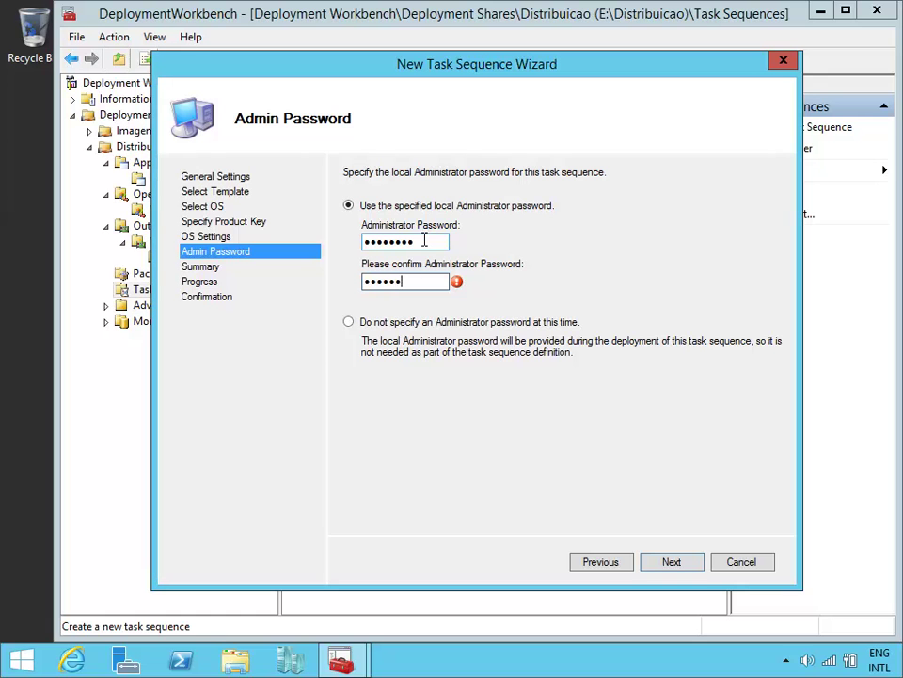
pyautogui.click(700, 567)
pyautogui.click(701, 567)
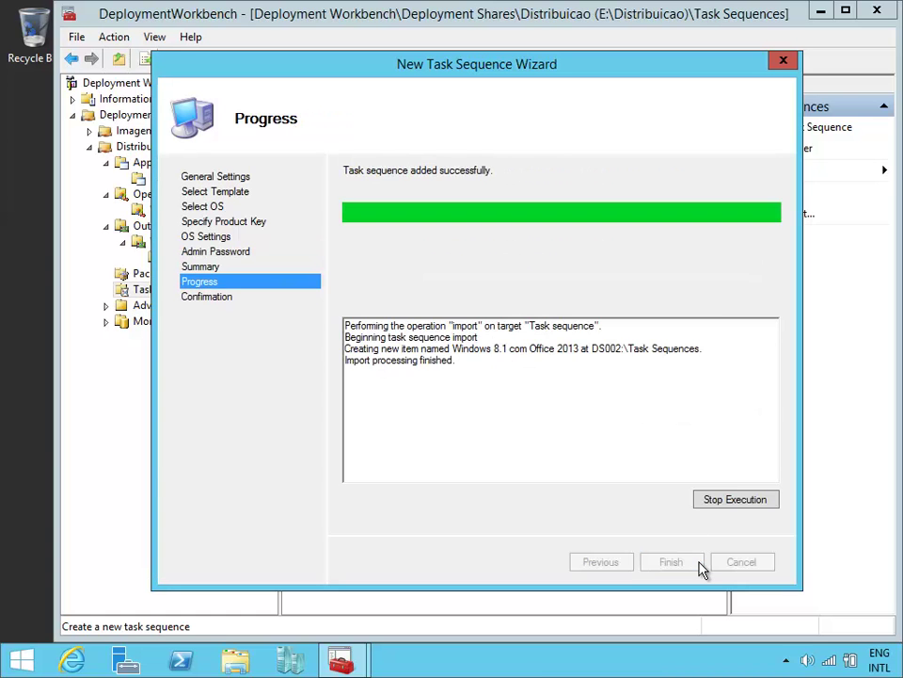
pyautogui.click(699, 567)
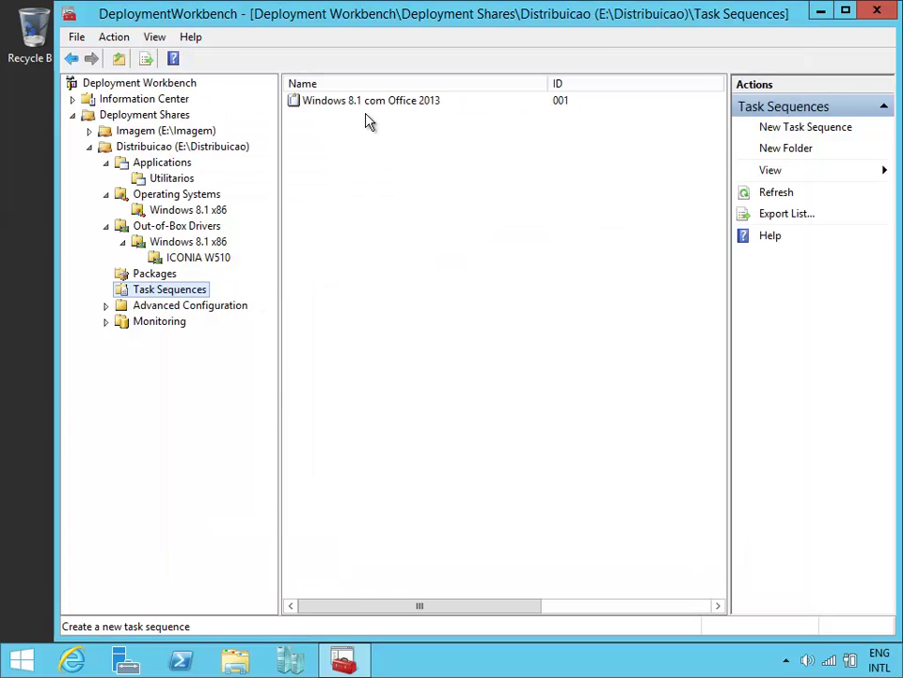
# Step: Expand Preinstall > New Computer only in the task sequence and select Format and Partition Disk's OSDisk volume
pyautogui.doubleClick(380, 101)
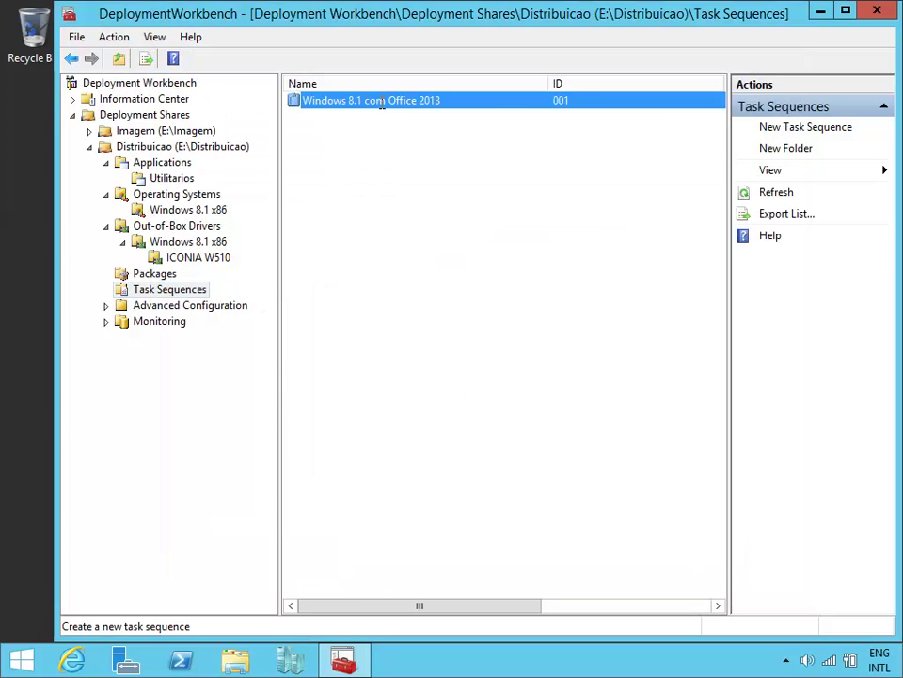
pyautogui.click(233, 66)
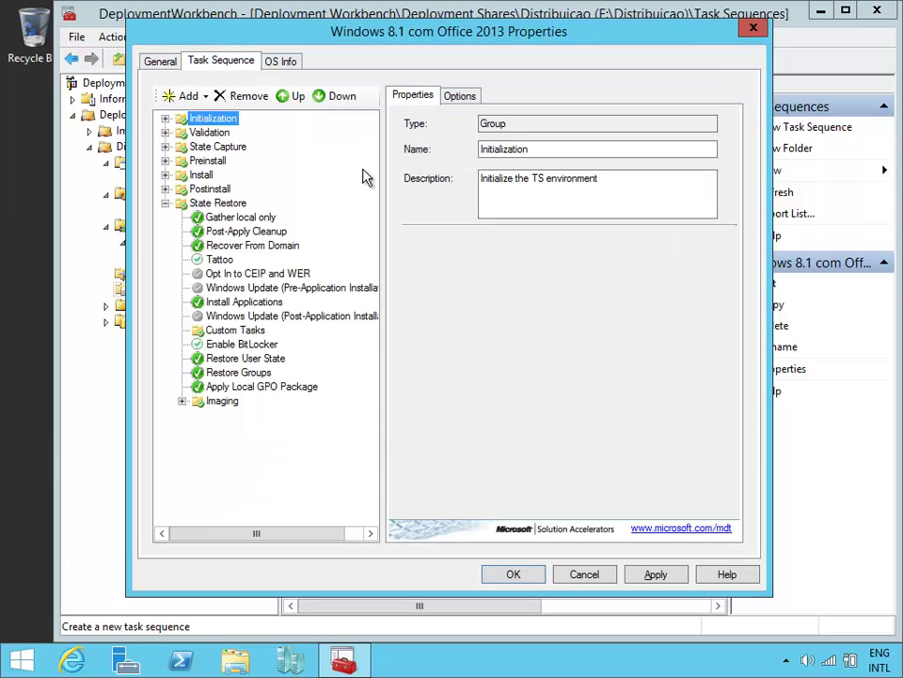
pyautogui.press('Right')
pyautogui.press('Down')
pyautogui.press('Down')
pyautogui.press('Right')
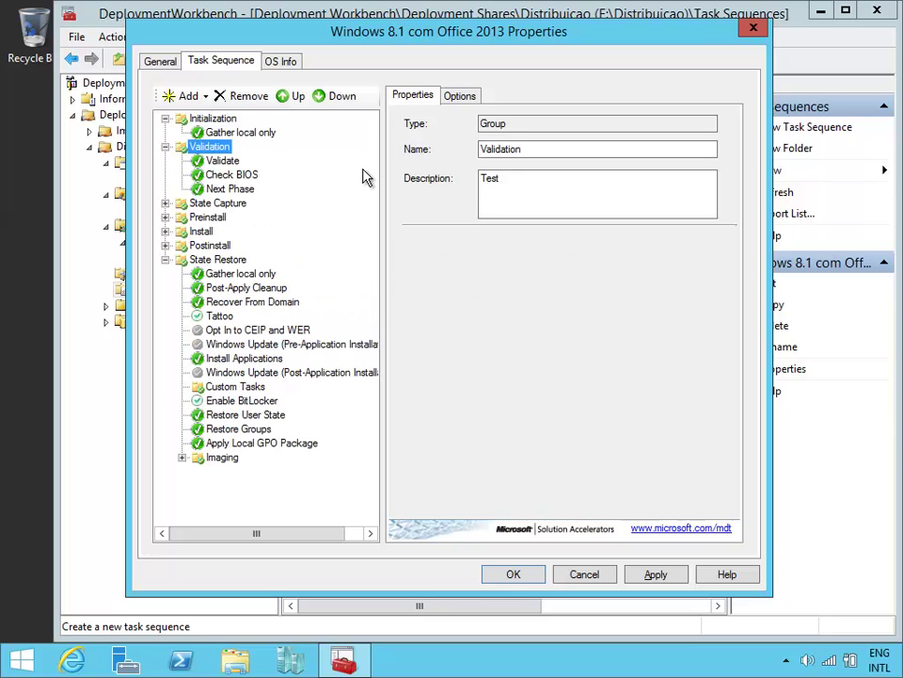
pyautogui.doubleClick(209, 216)
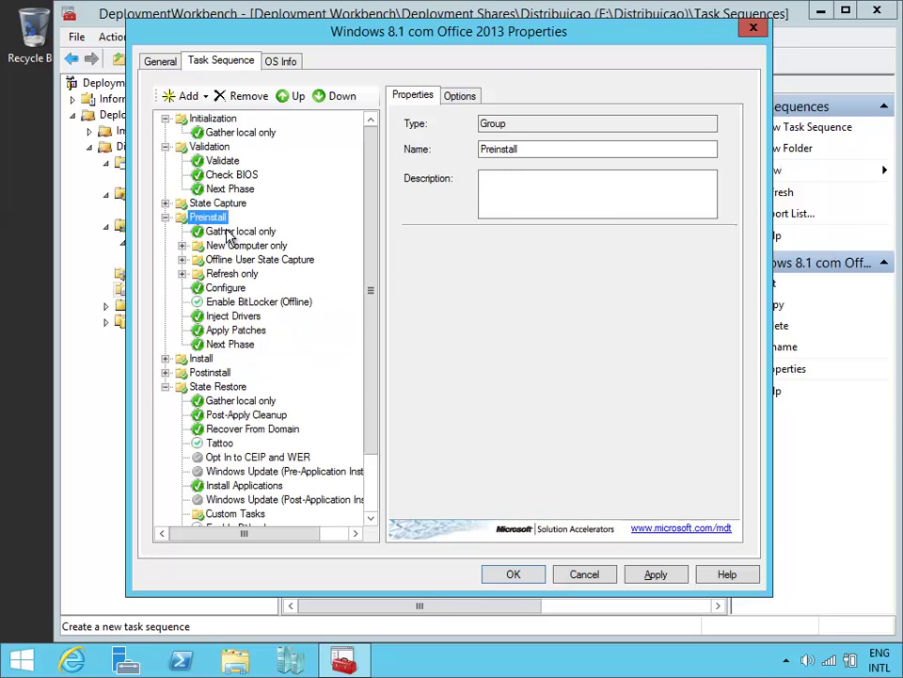
pyautogui.doubleClick(252, 247)
pyautogui.click(265, 275)
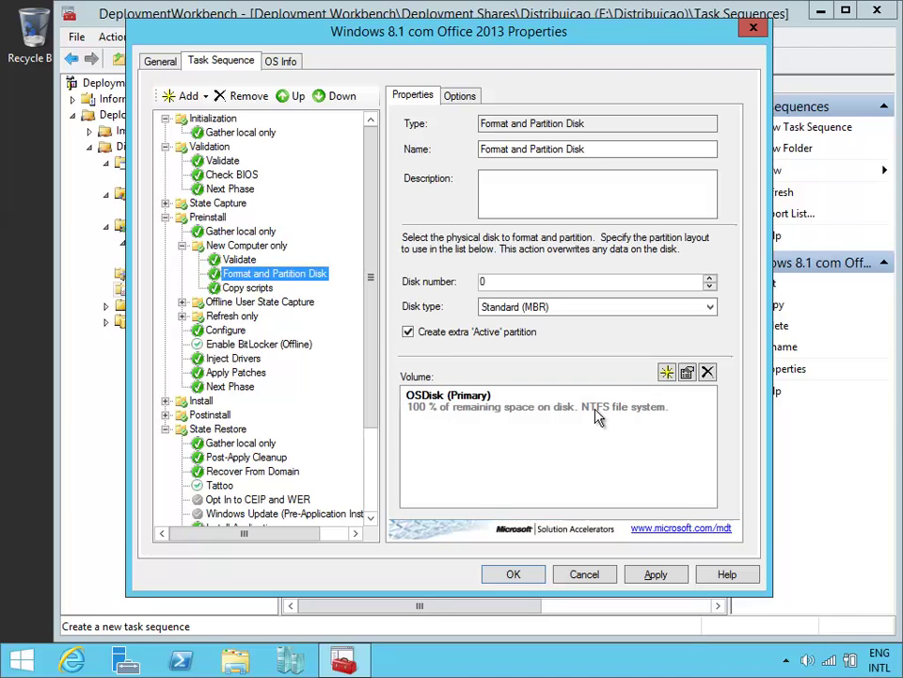
pyautogui.click(594, 415)
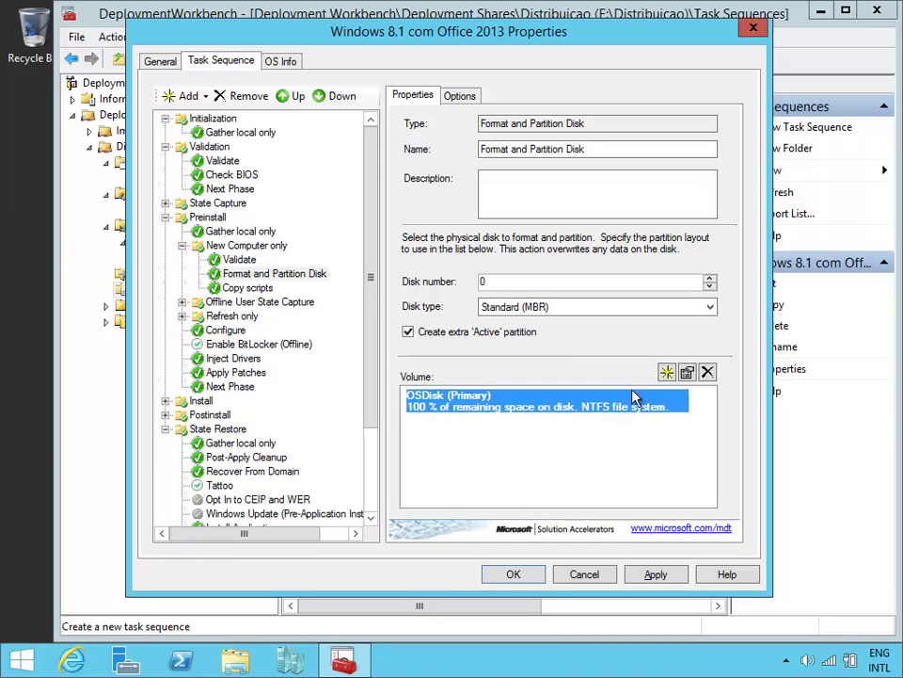
pyautogui.click(687, 372)
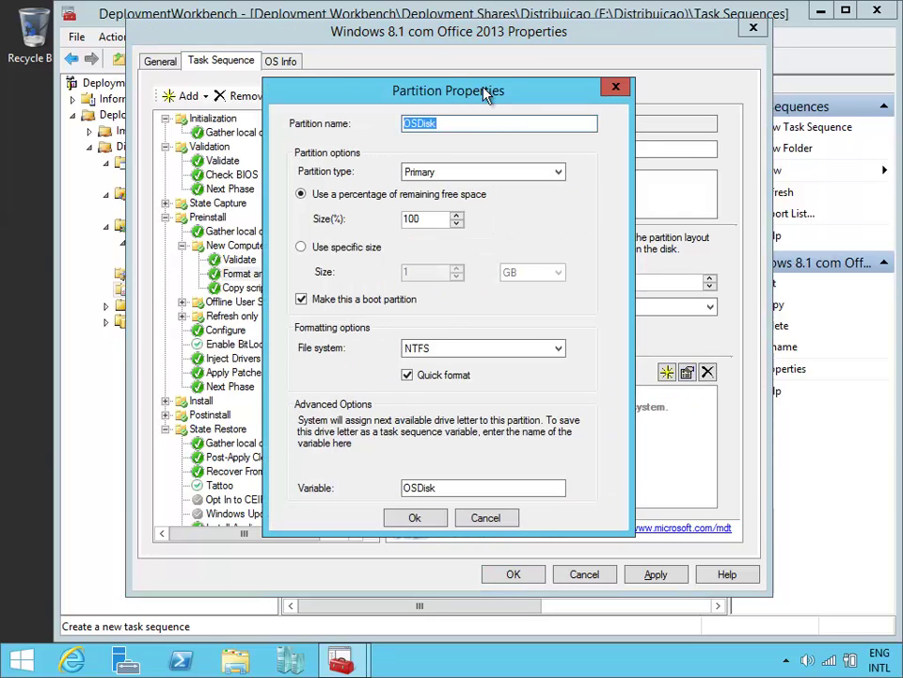
pyautogui.moveTo(434, 90); pyautogui.dragTo(274, 66)
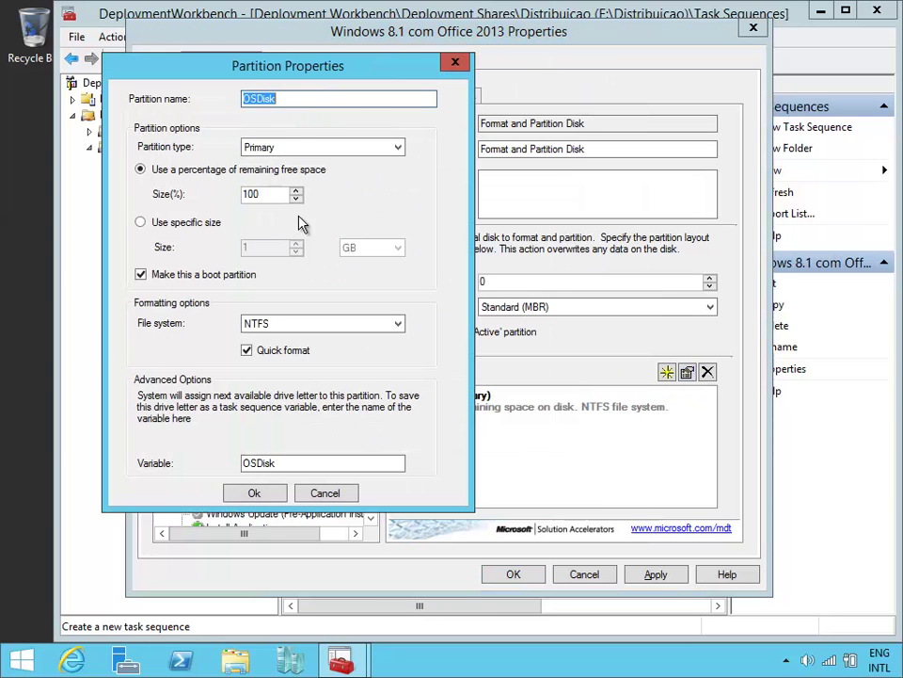
pyautogui.click(325, 492)
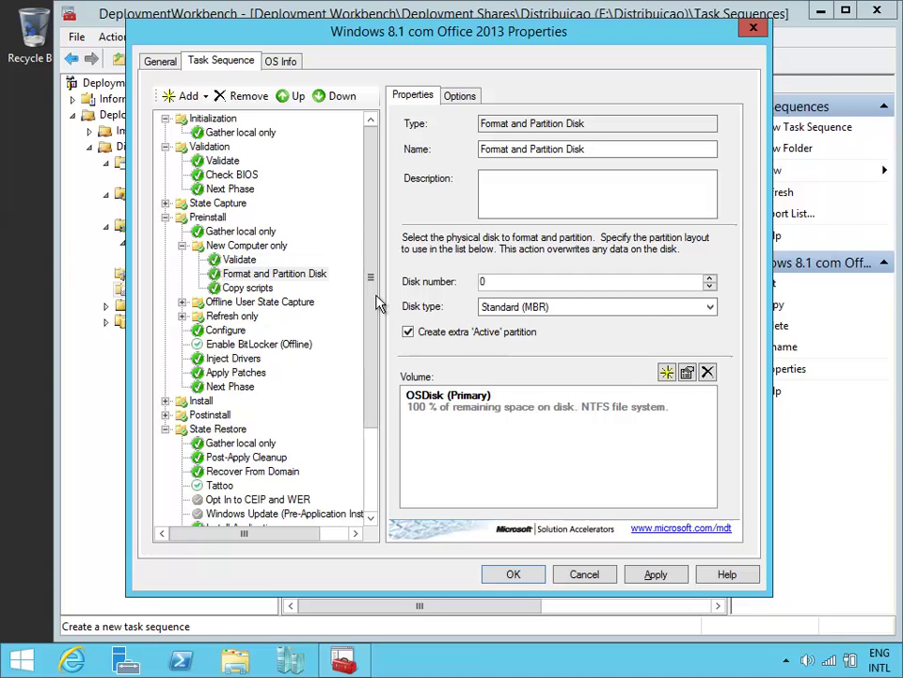
# Step: Select the Inject Drivers step and check its selection profile, leaving it at All Drivers
pyautogui.moveTo(370, 308); pyautogui.dragTo(376, 360)
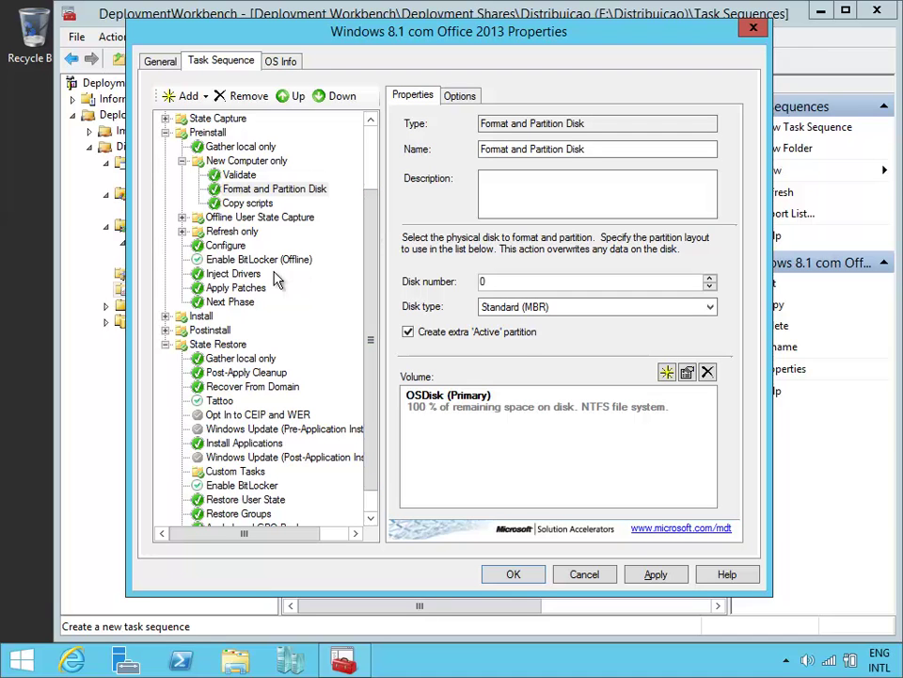
pyautogui.click(241, 275)
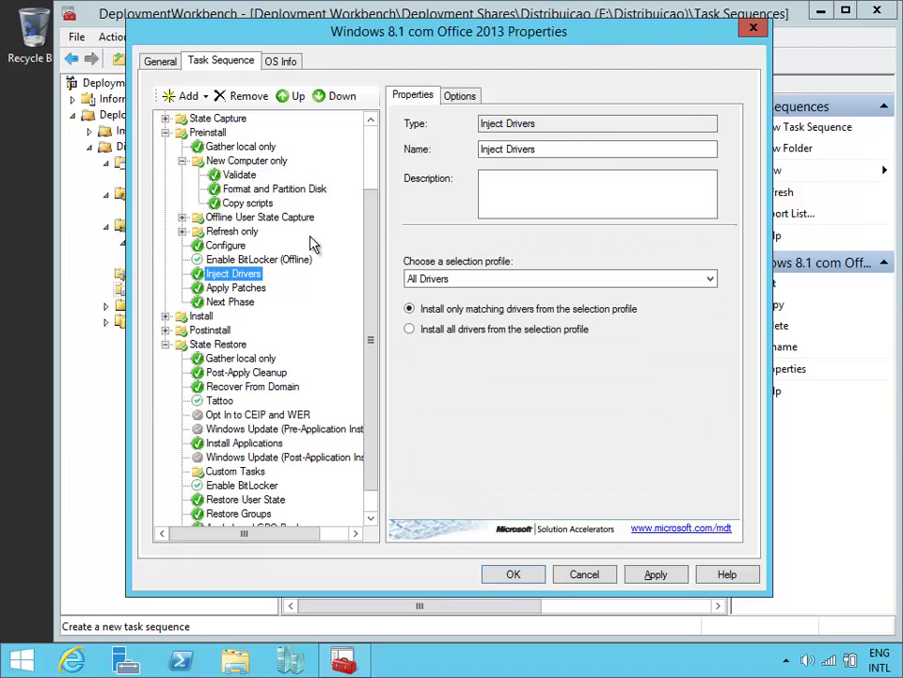
pyautogui.click(370, 163)
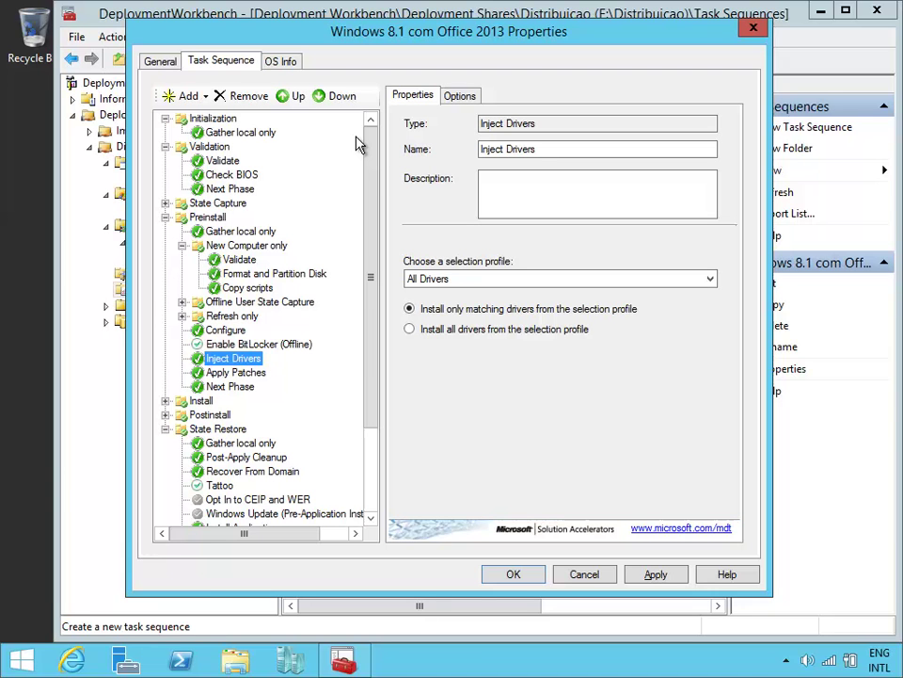
pyautogui.scroll(-1, 380, 202)
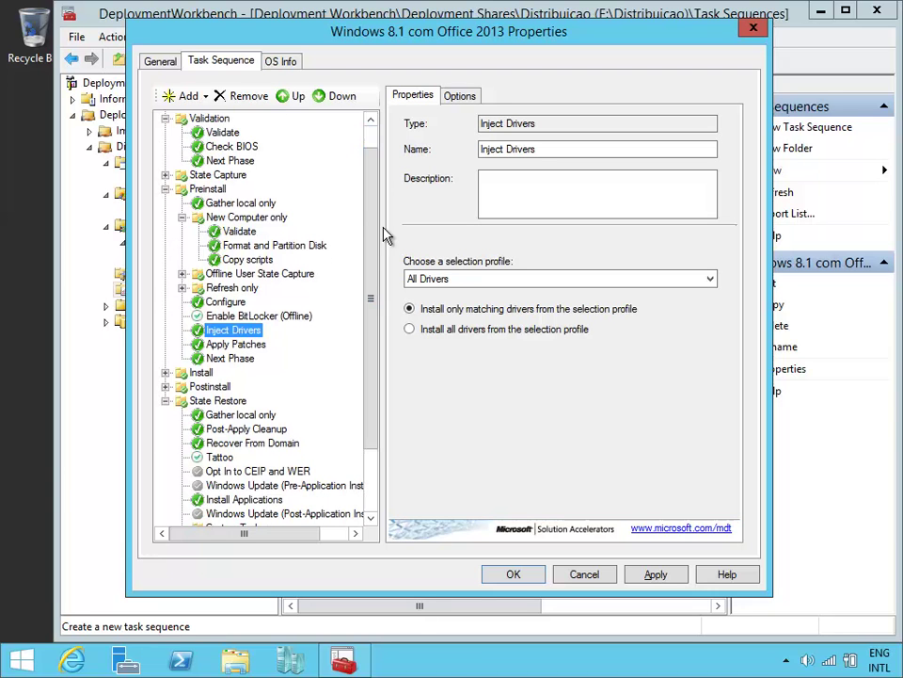
pyautogui.click(461, 280)
pyautogui.click(480, 280)
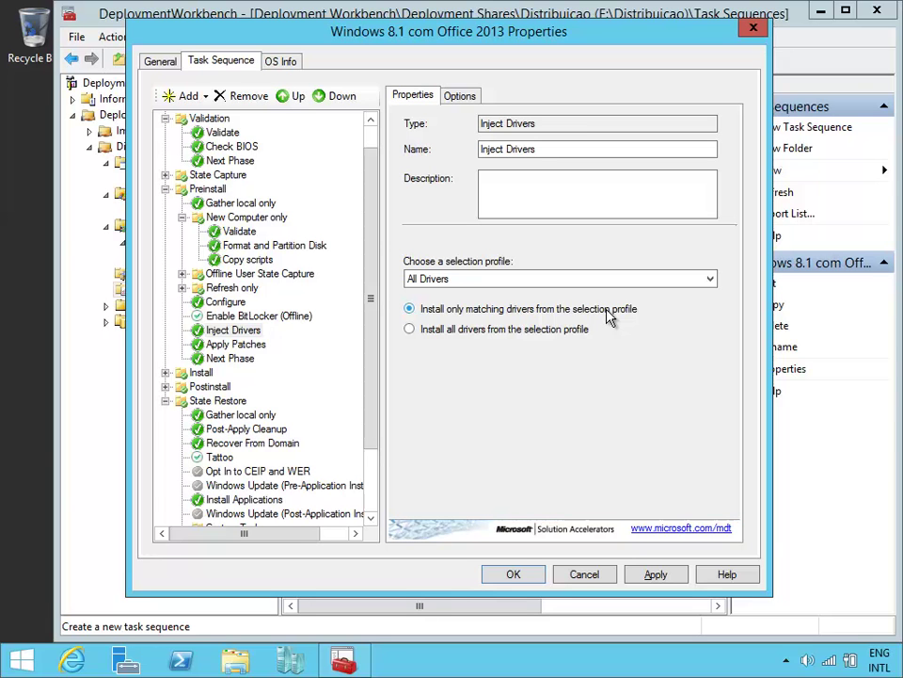
# Step: Switch Inject Drivers to 'Install all drivers from the selection profile' using the Nothing profile
pyautogui.click(247, 331)
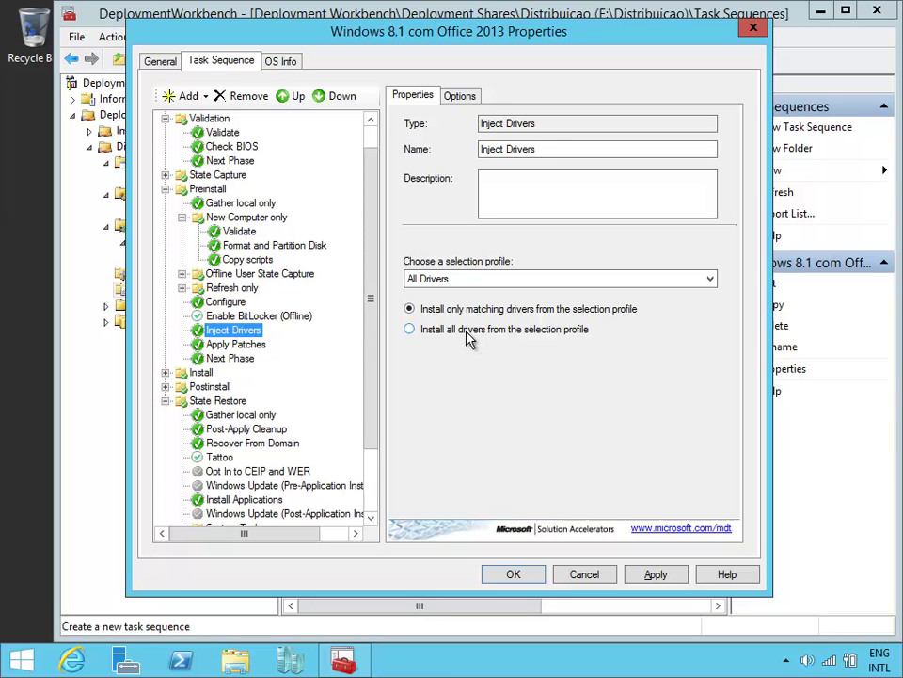
pyautogui.click(461, 333)
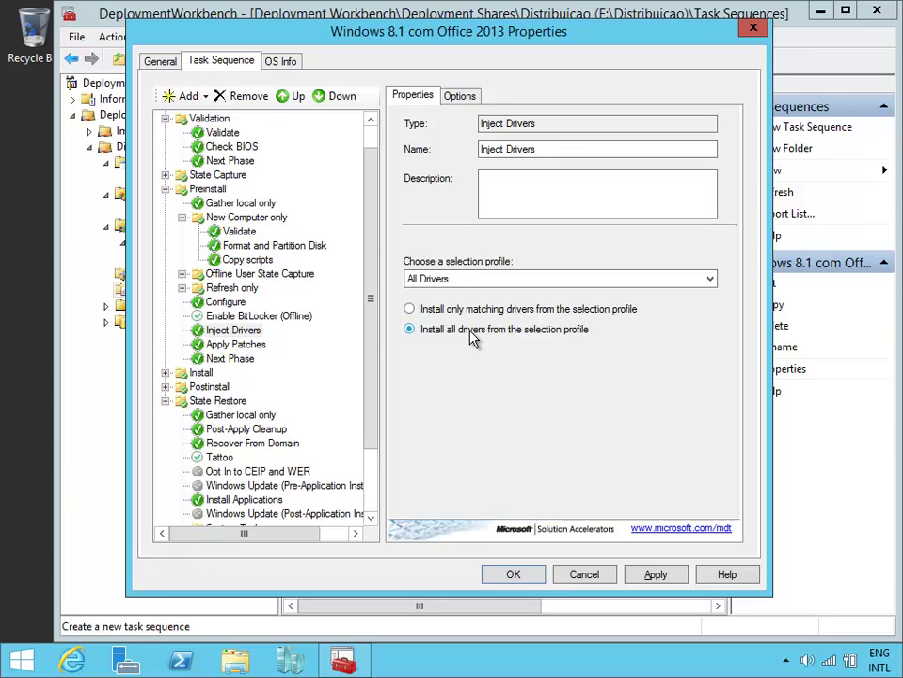
pyautogui.click(483, 285)
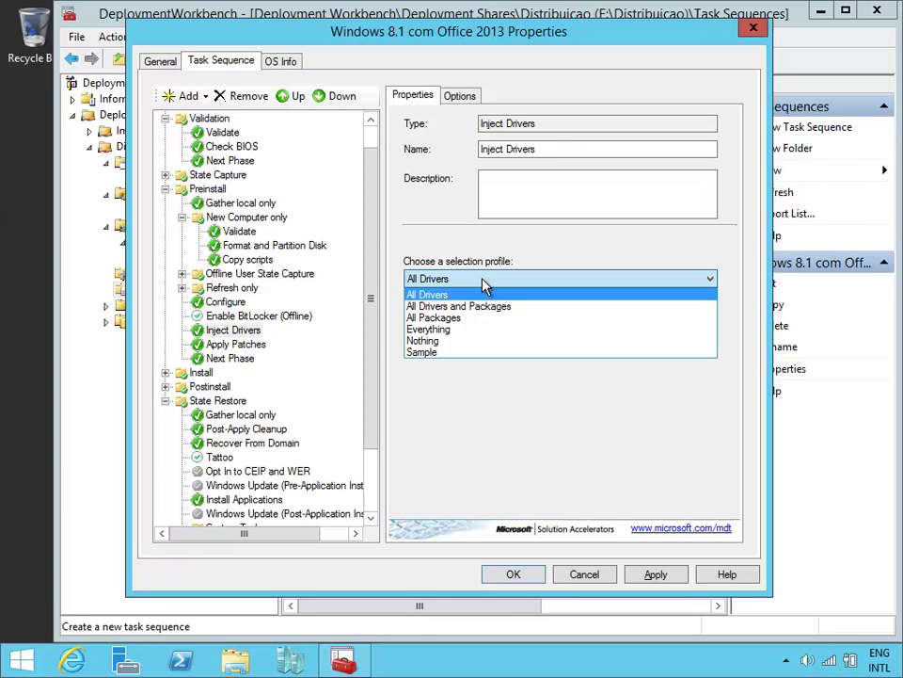
pyautogui.click(486, 341)
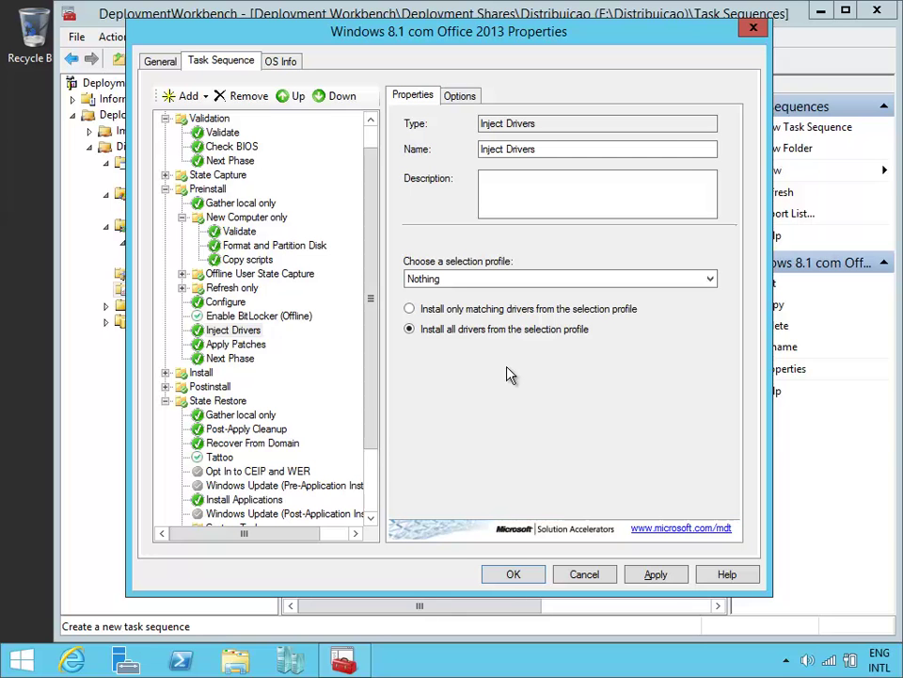
pyautogui.click(249, 331)
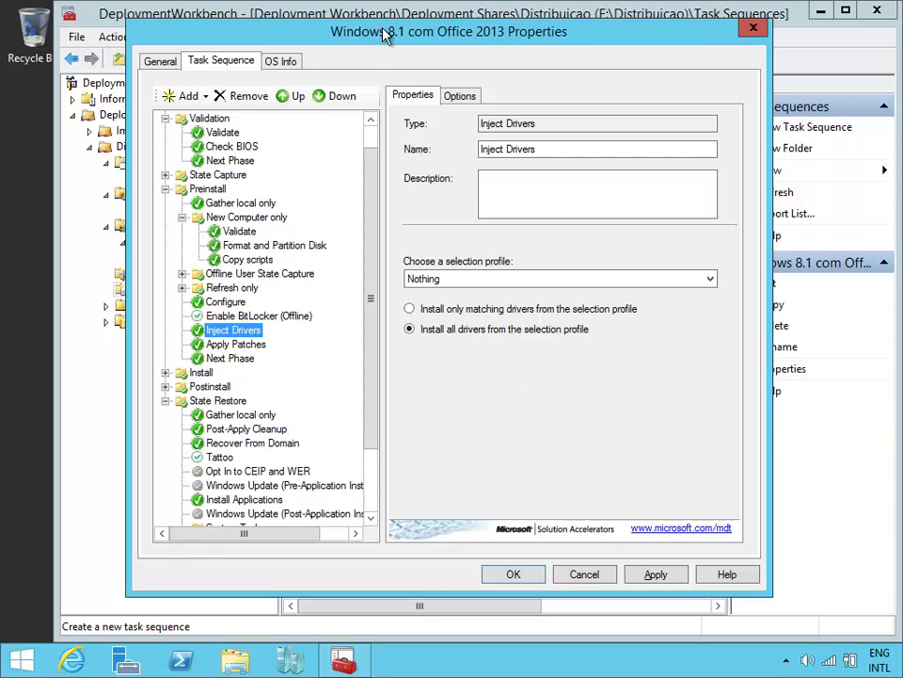
pyautogui.moveTo(297, 30); pyautogui.dragTo(475, 44)
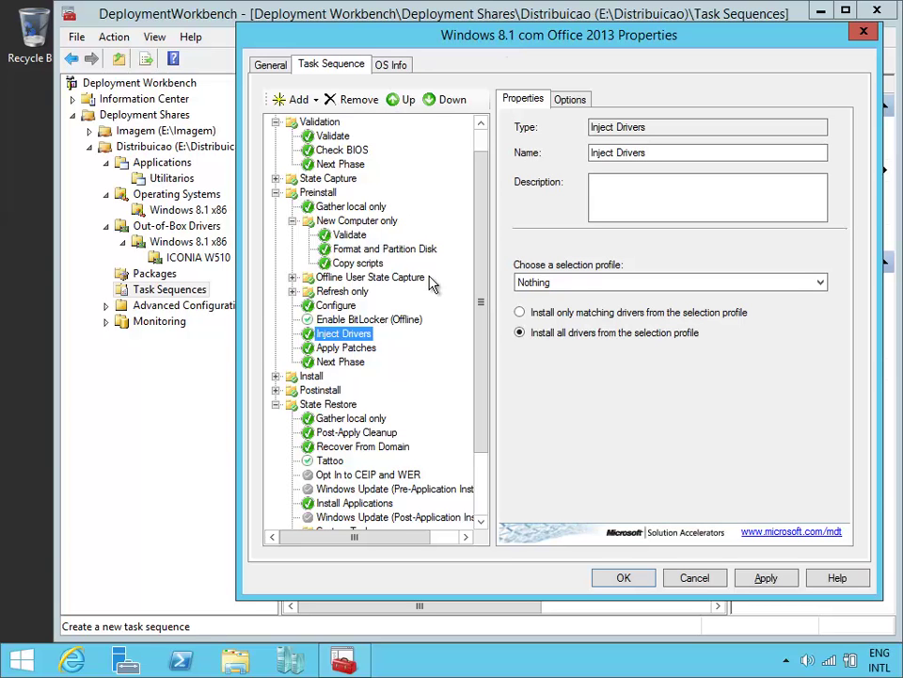
# Step: Insert a Set Task Sequence Variable step named 'Variavel dos Drivers' with variable DriverGroup001
pyautogui.click(314, 100)
pyautogui.moveTo(325, 147)
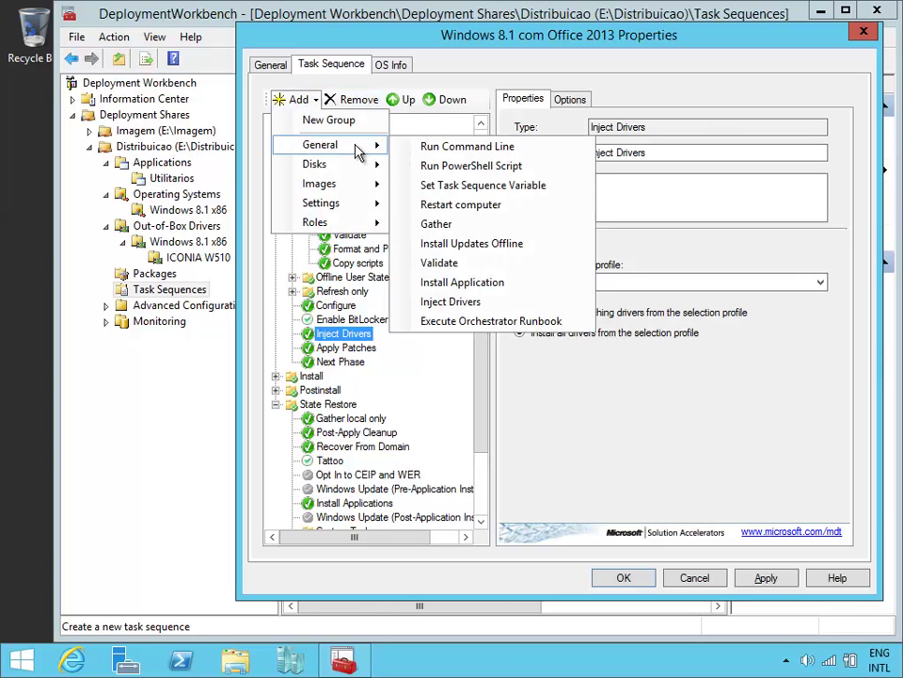
pyautogui.click(471, 186)
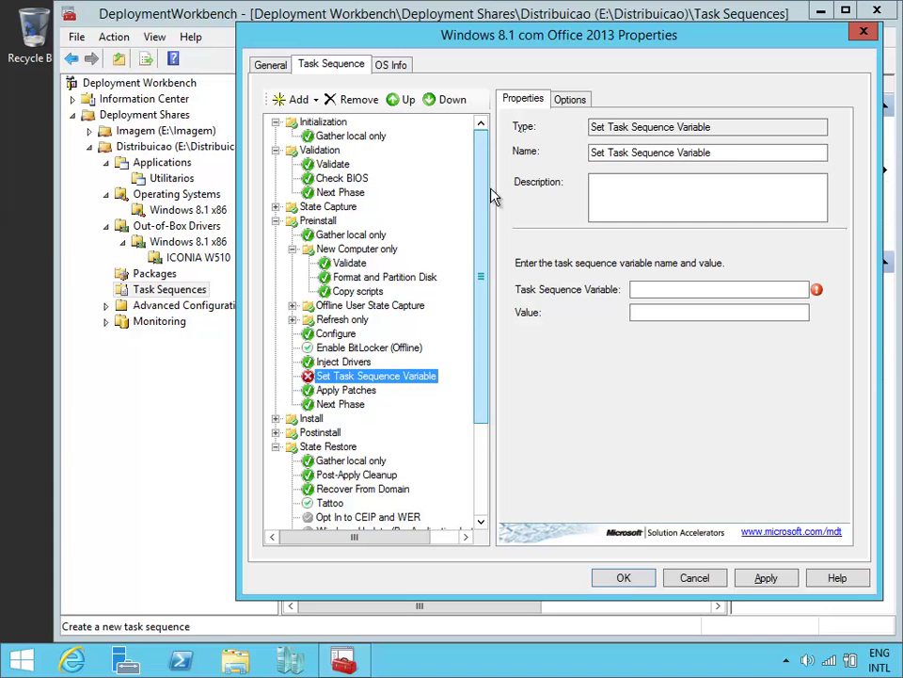
pyautogui.click(704, 152)
pyautogui.hotkey('shift', 'Home')
pyautogui.write('V')
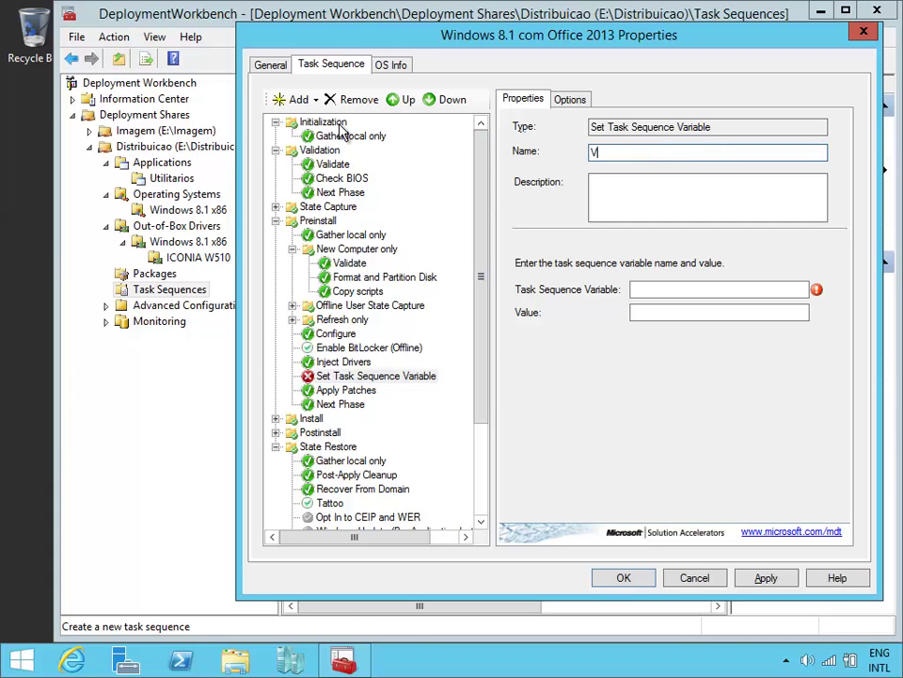
pyautogui.write('ariavel dos Drivers')
pyautogui.click(719, 287)
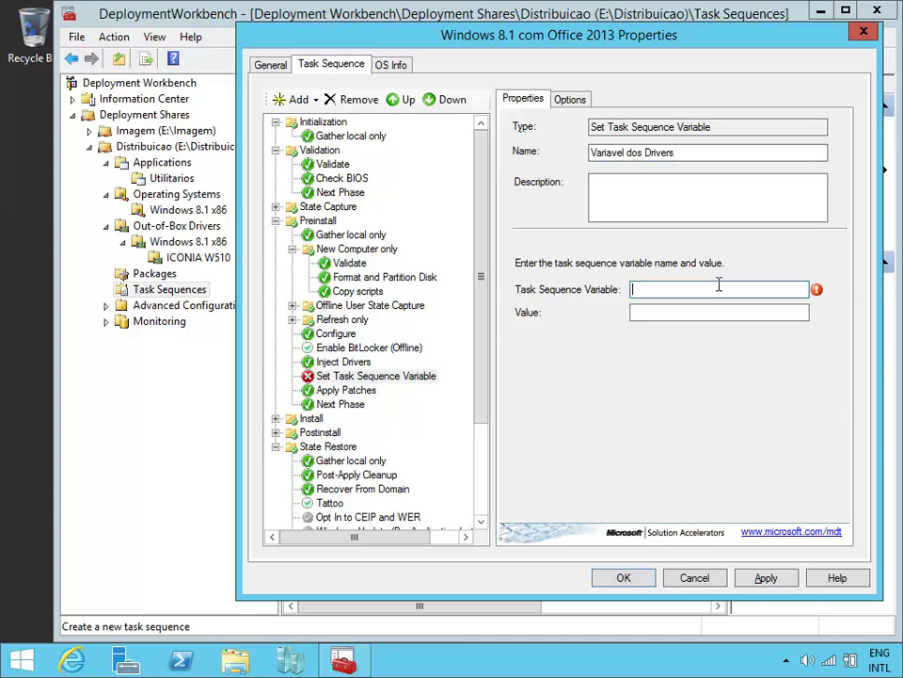
pyautogui.write('DriverGroup001')
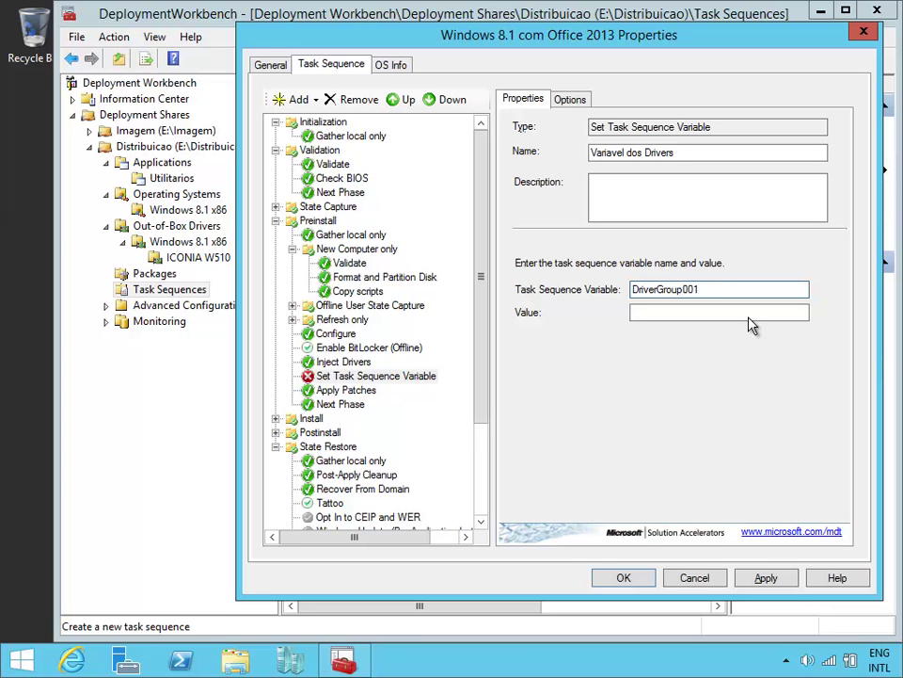
pyautogui.click(713, 312)
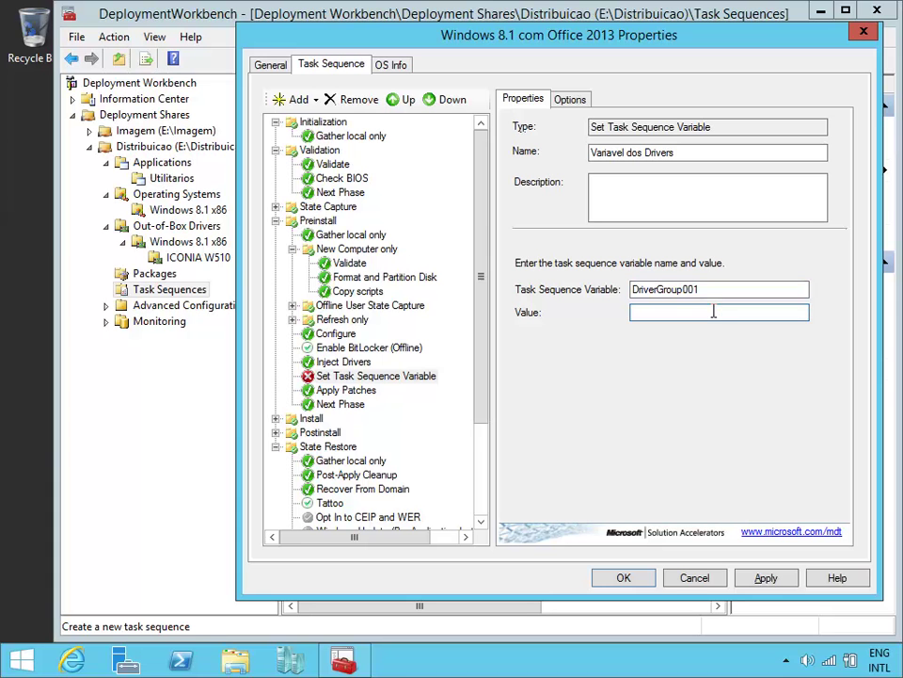
# Step: Copy the 'Windows 8.1 x86' folder name into the Value field and append '\%Model%'
pyautogui.click(213, 244)
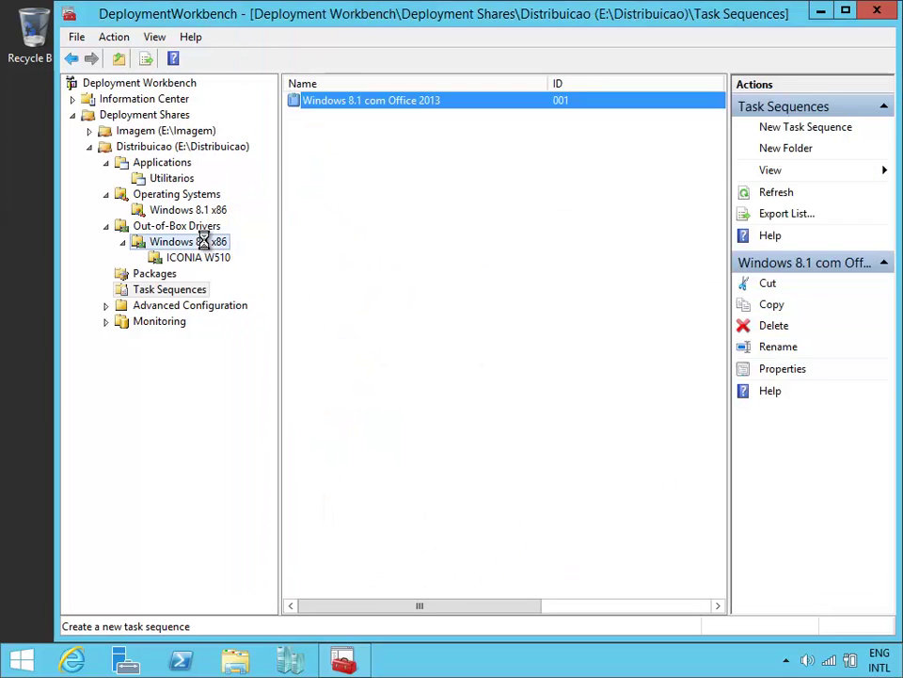
pyautogui.click(217, 243)
pyautogui.hotkey('ctrl', 'c')
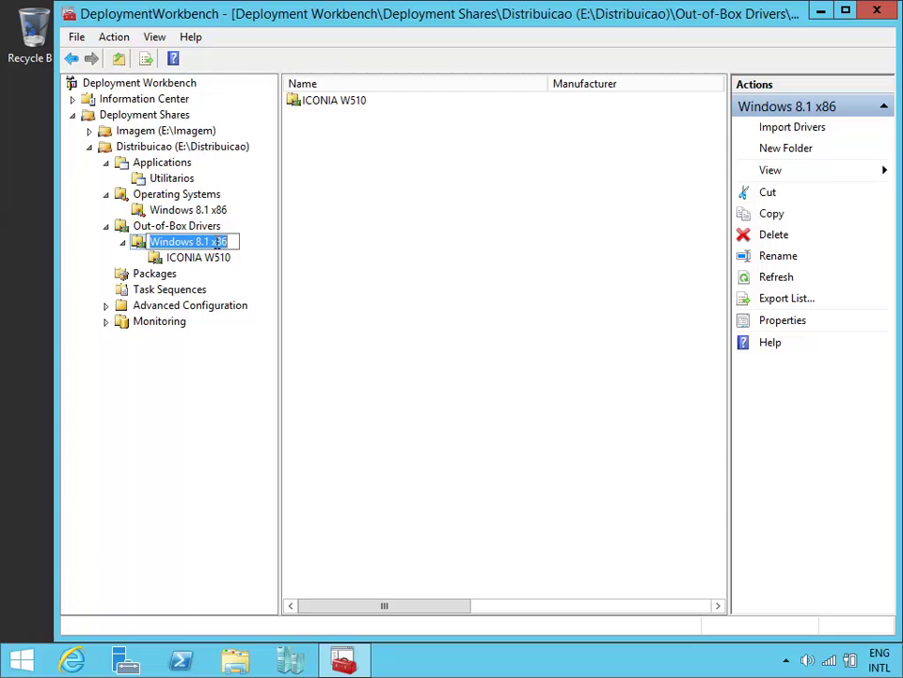
pyautogui.click(297, 236)
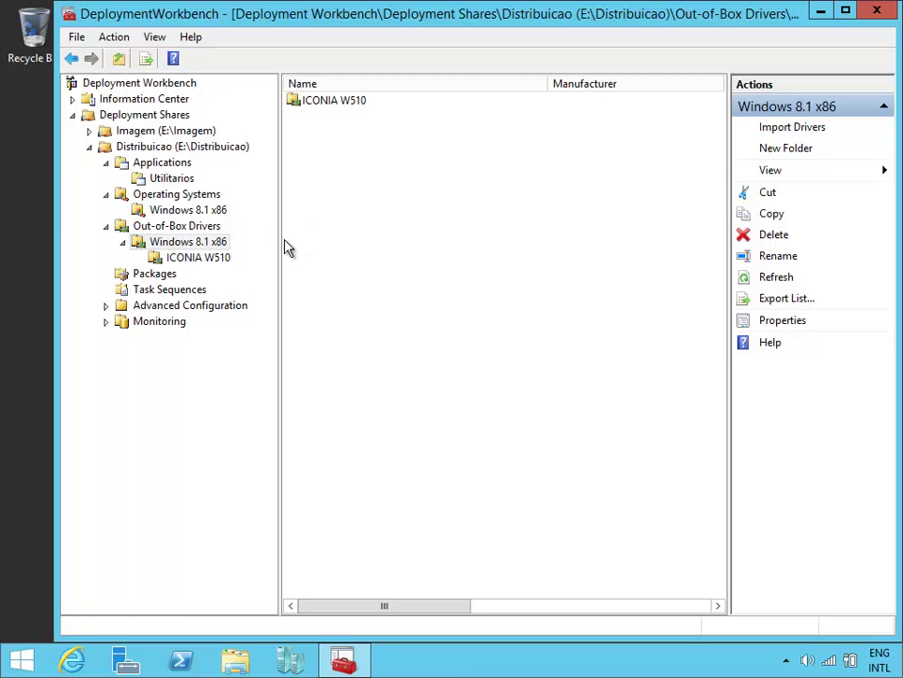
pyautogui.hotkey('alt', 'Tab')
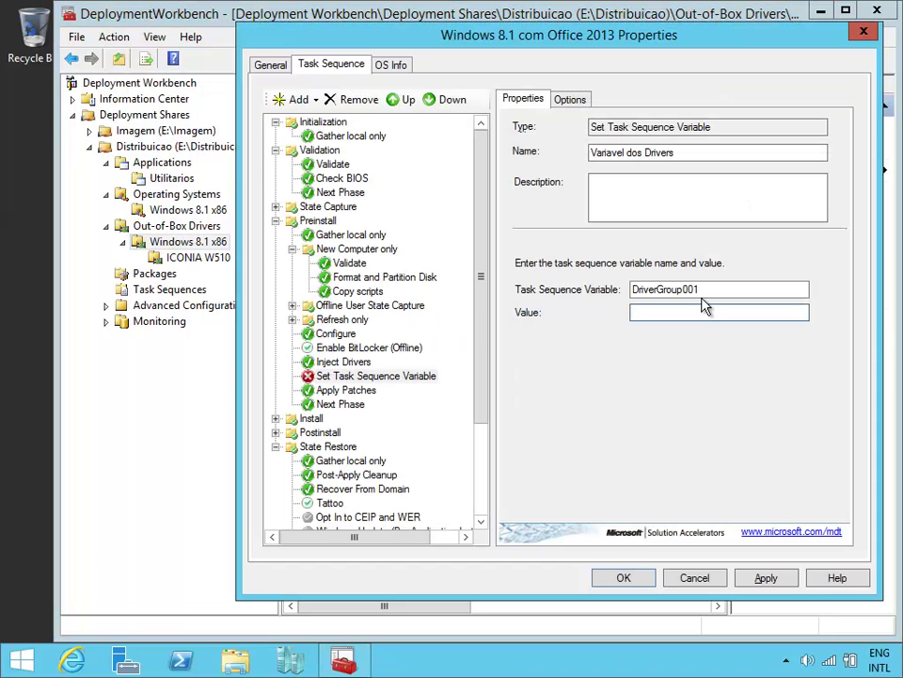
pyautogui.click(648, 312)
pyautogui.hotkey('ctrl', 'v')
pyautogui.write('\\')
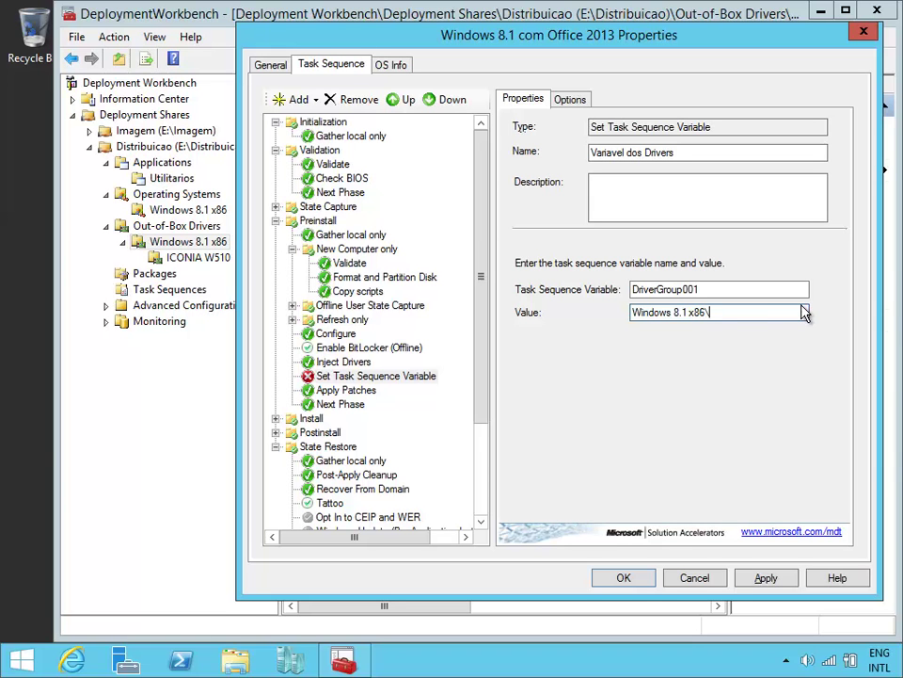
pyautogui.write('%Model%')
# Step: Check that the value reads Windows 8.1 x86\%Model%
pyautogui.moveTo(499, 41); pyautogui.dragTo(527, 36)
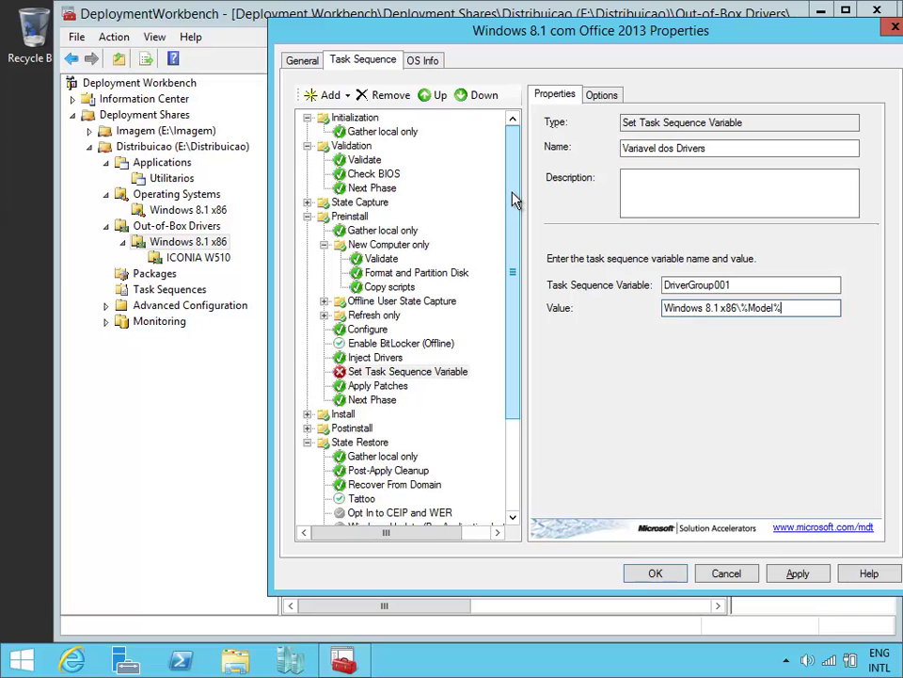
pyautogui.moveTo(743, 306); pyautogui.dragTo(784, 308)
pyautogui.click(791, 308)
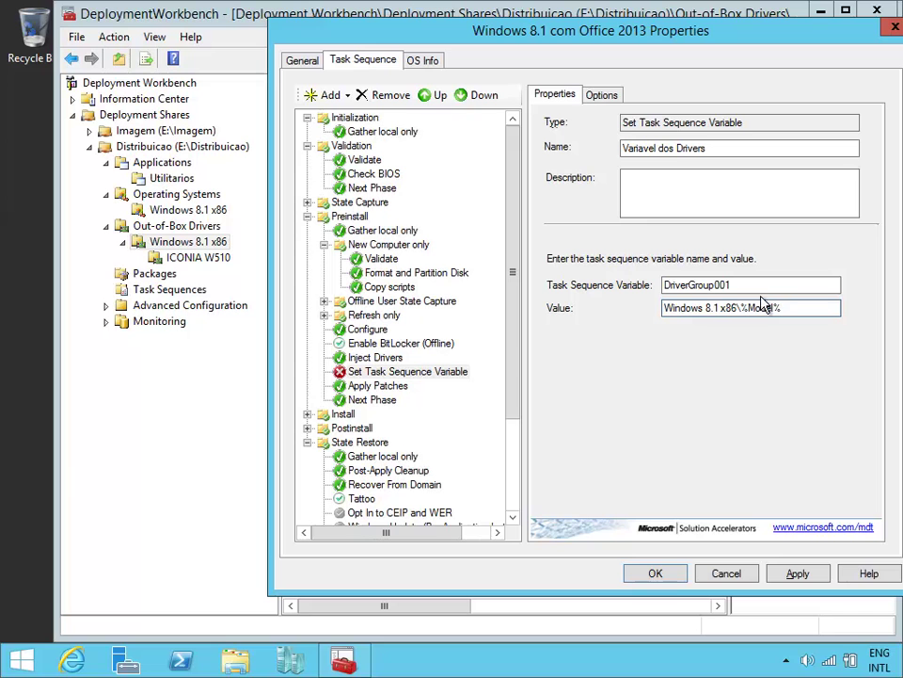
pyautogui.moveTo(666, 307); pyautogui.dragTo(803, 312)
pyautogui.click(803, 312)
# Step: Apply the new step and move Variavel dos Drivers above Inject Drivers
pyautogui.click(424, 376)
pyautogui.click(798, 573)
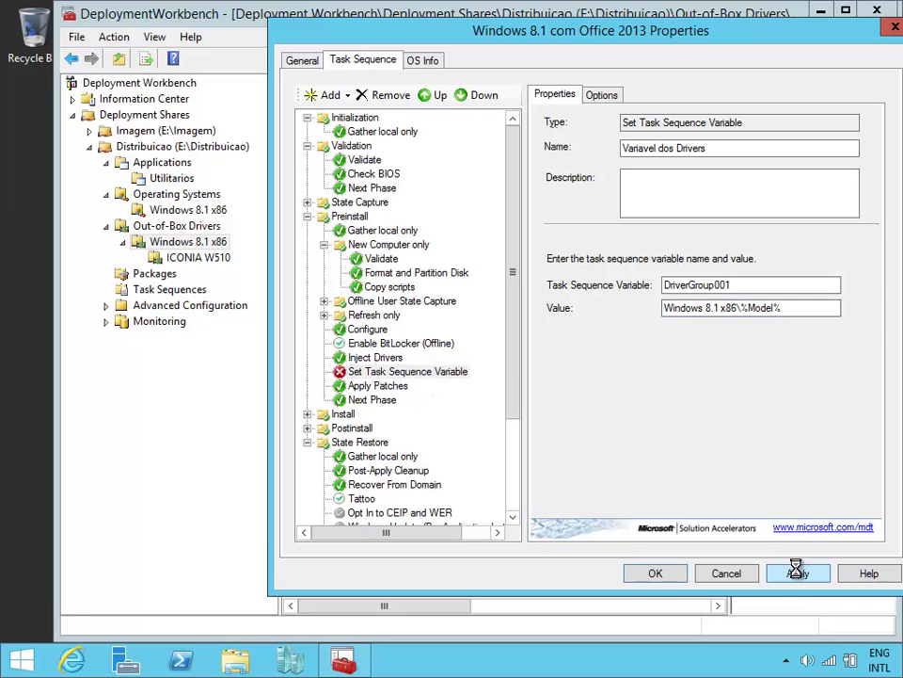
pyautogui.click(374, 358)
pyautogui.click(392, 373)
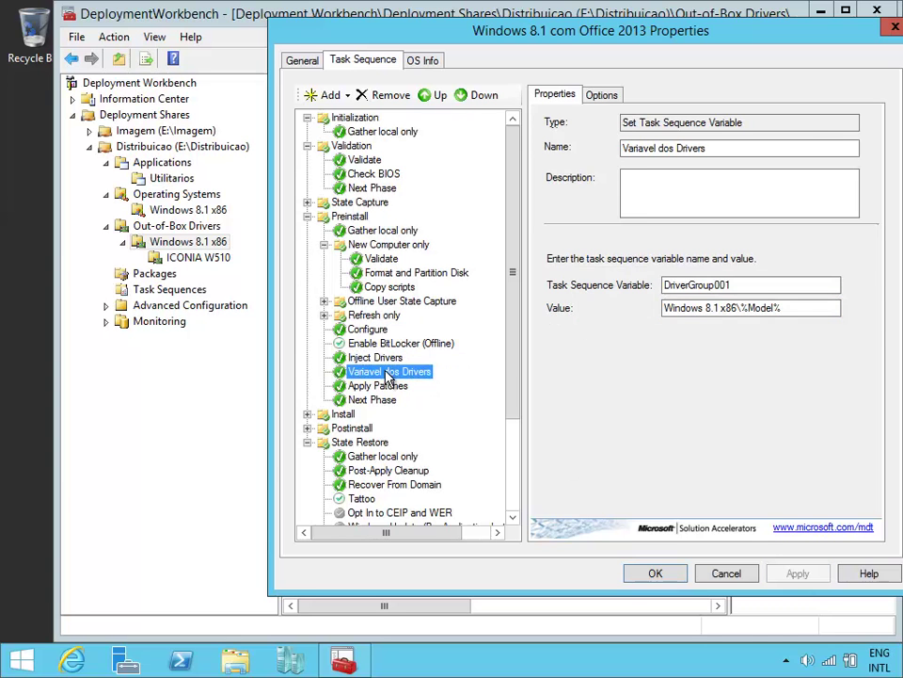
pyautogui.click(437, 95)
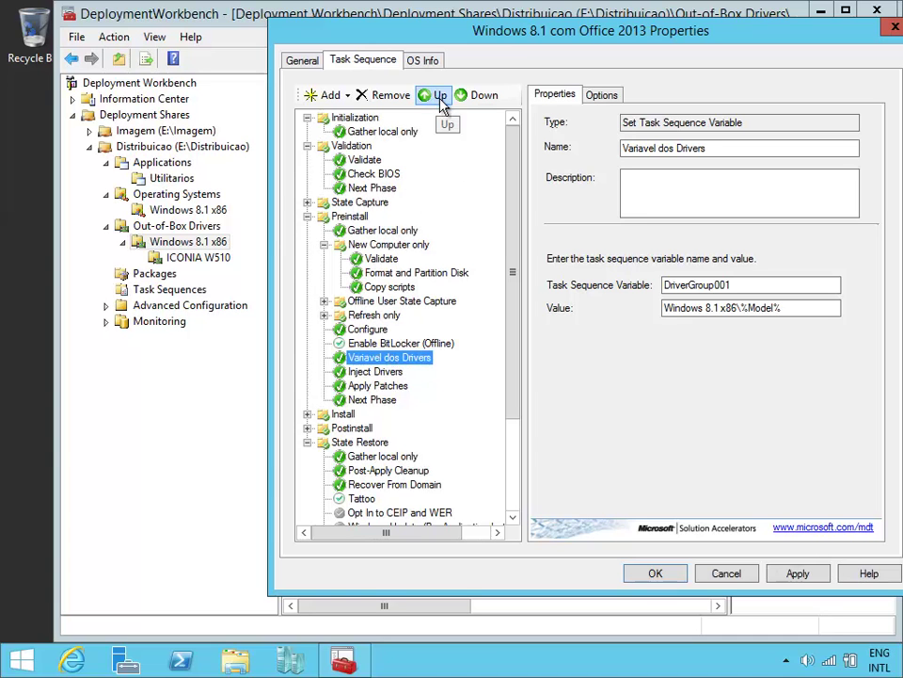
# Step: Review the Inject Drivers, Apply Patches and Install Applications steps, then confirm with OK
pyautogui.click(377, 371)
pyautogui.click(376, 358)
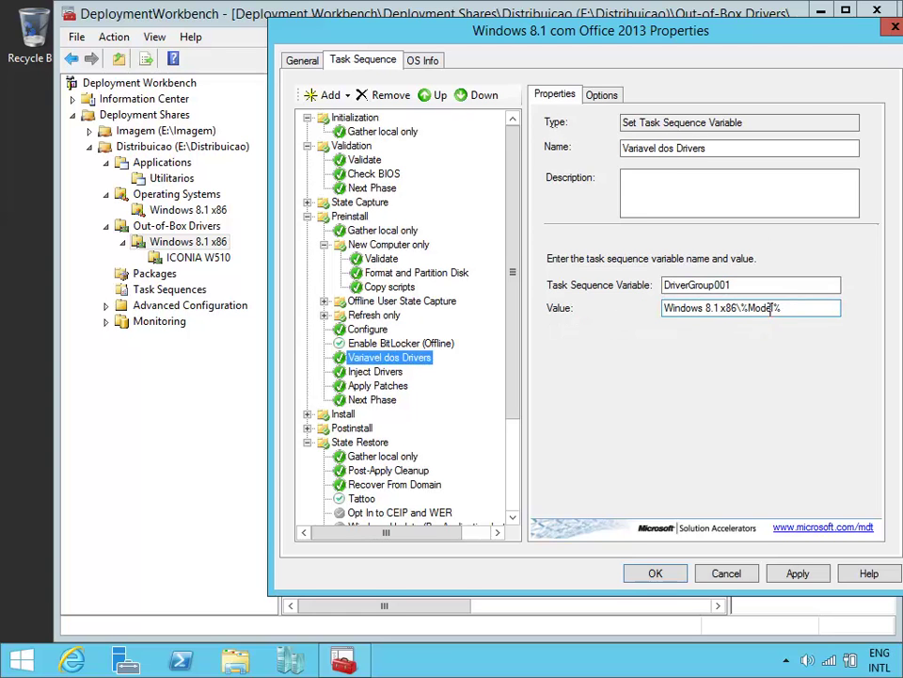
pyautogui.click(386, 372)
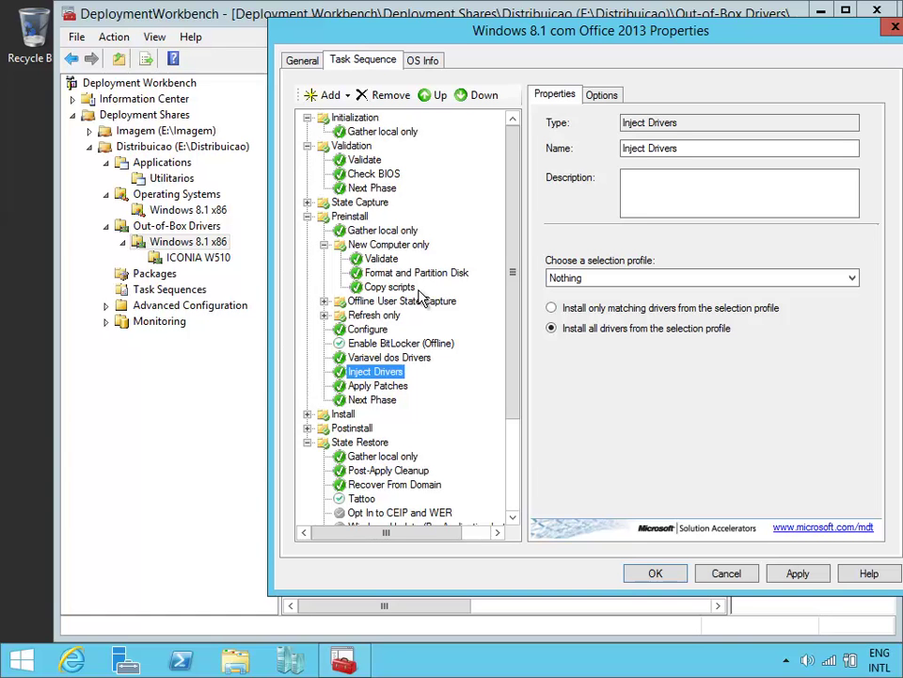
pyautogui.click(399, 386)
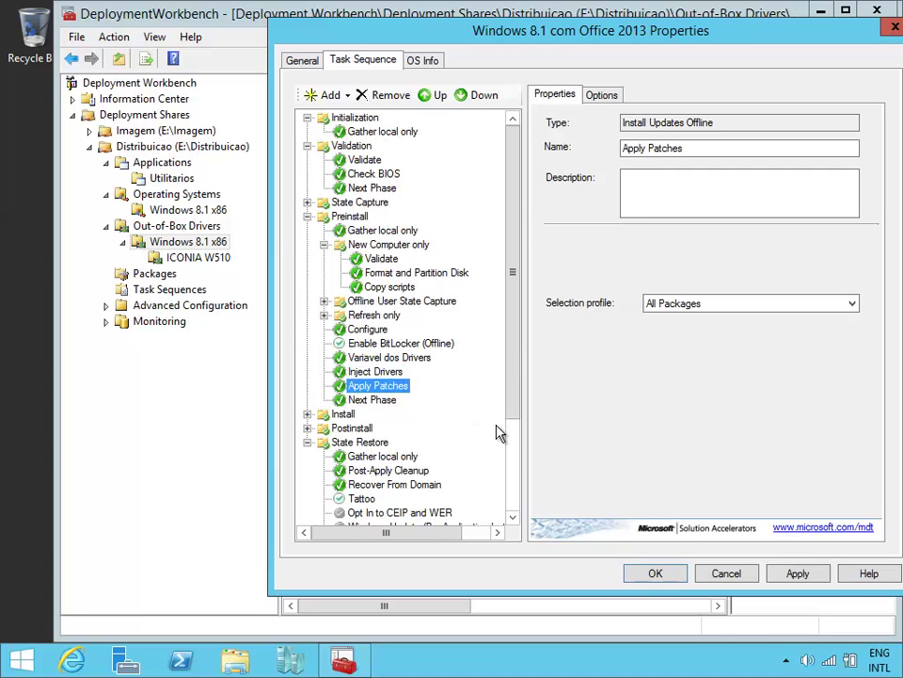
pyautogui.click(513, 439)
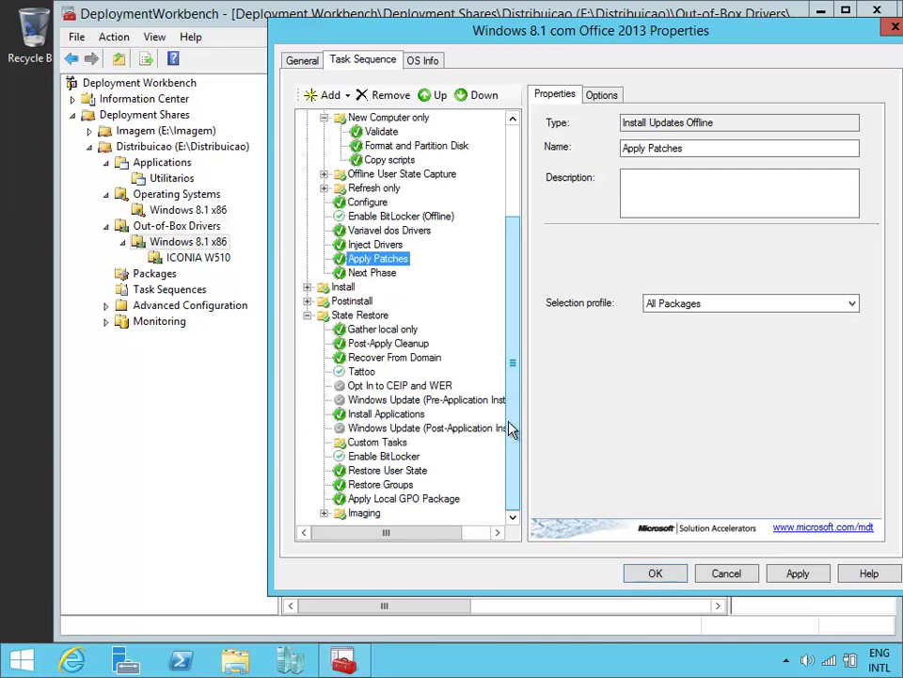
pyautogui.click(402, 415)
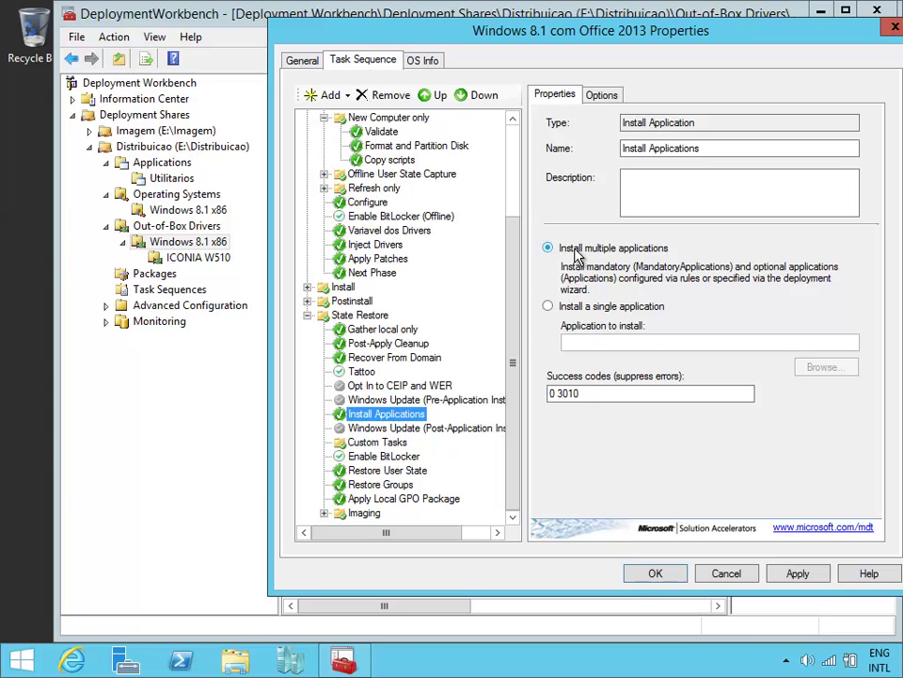
pyautogui.click(677, 577)
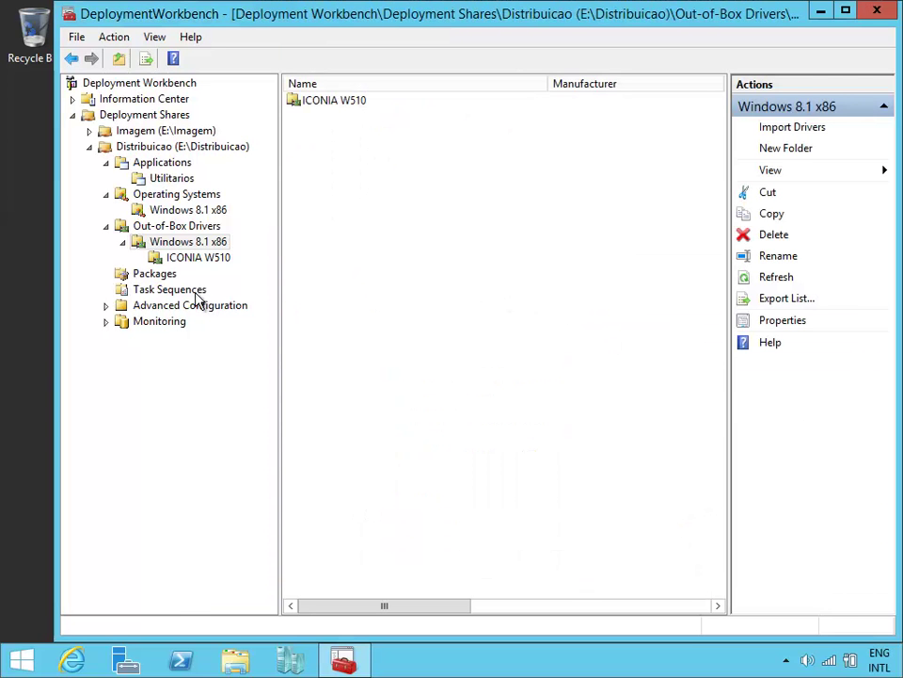
# Step: Open the Distribuicao deployment share's properties at its Windows PE settings
pyautogui.click(151, 149)
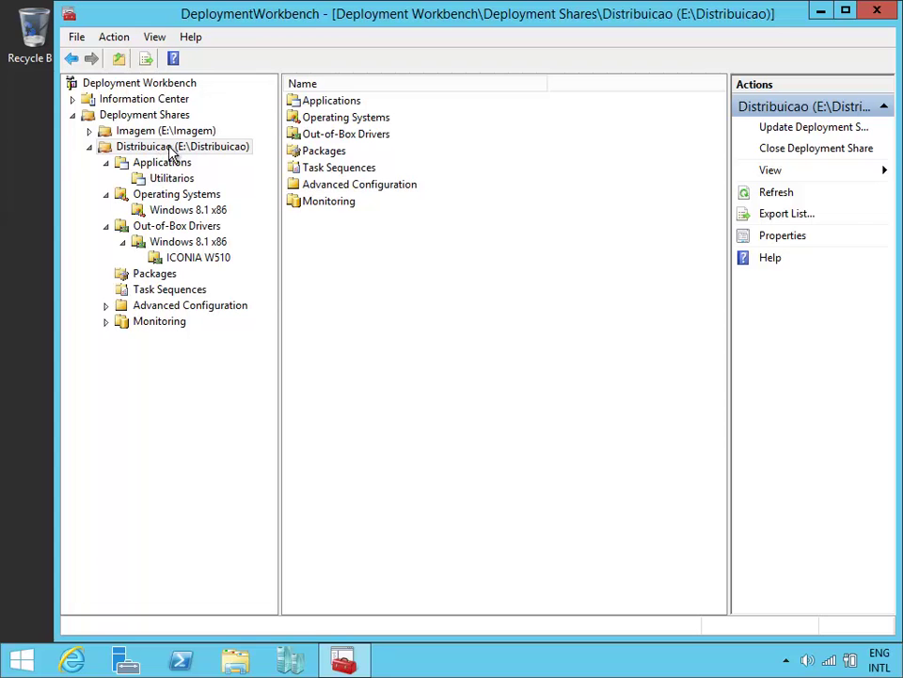
pyautogui.rightClick(207, 148)
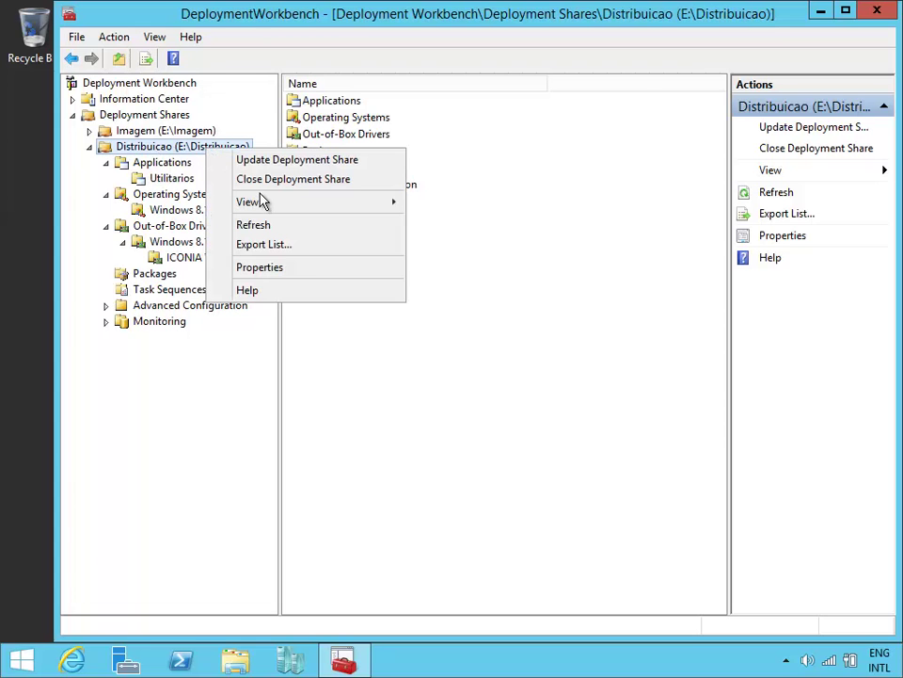
pyautogui.click(313, 270)
pyautogui.moveTo(249, 26); pyautogui.dragTo(352, 86)
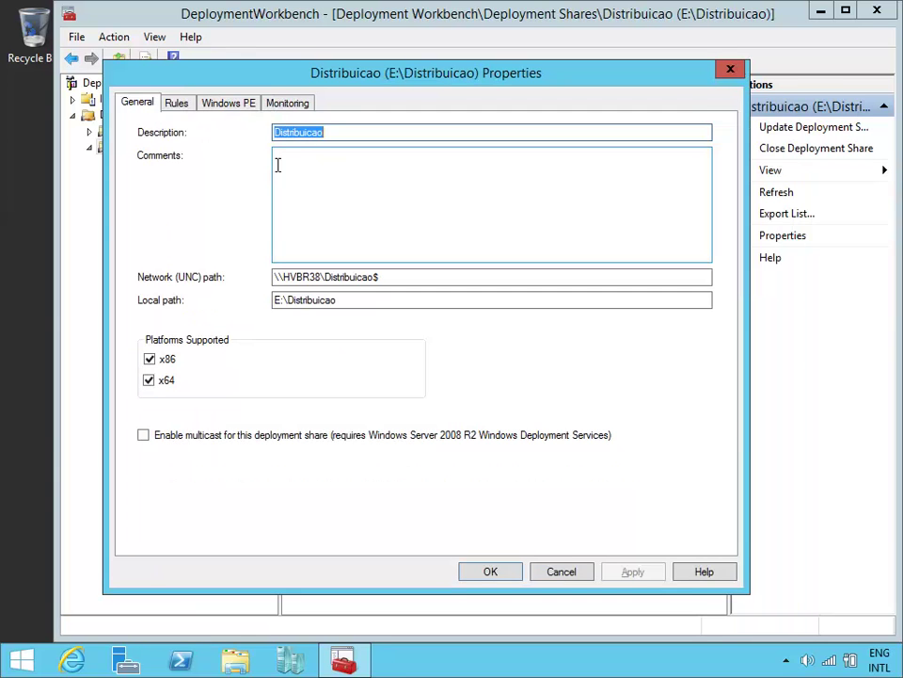
pyautogui.click(241, 84)
pyautogui.moveTo(274, 76); pyautogui.dragTo(285, 46)
pyautogui.click(295, 84)
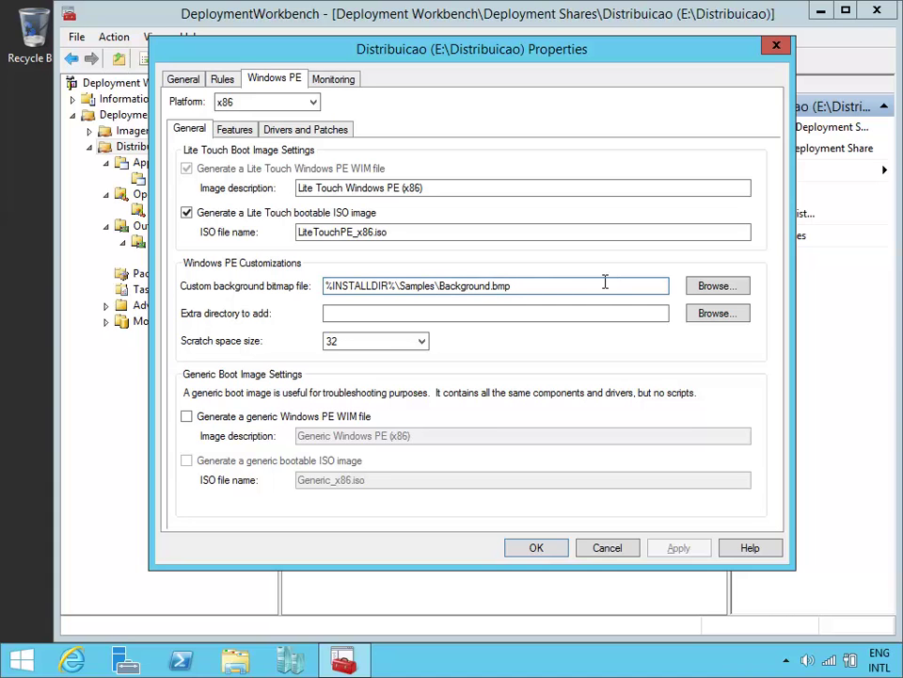
# Step: Set the custom background bitmap to E:\Download\7. EXTRAS\MTC800x600.bmp and apply
pyautogui.click(719, 288)
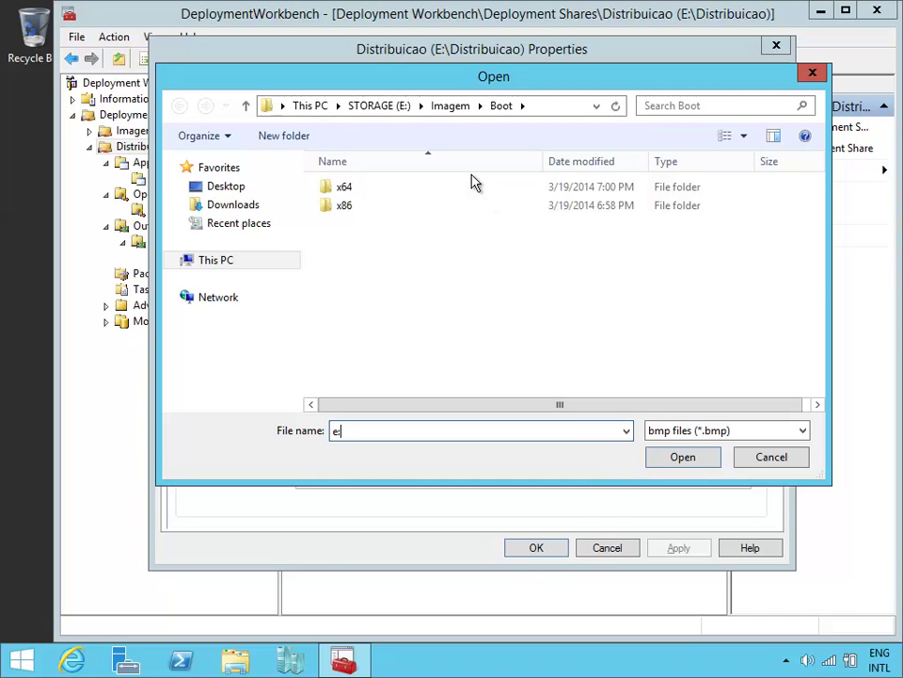
pyautogui.write('e:')
pyautogui.press('Return')
pyautogui.doubleClick(446, 229)
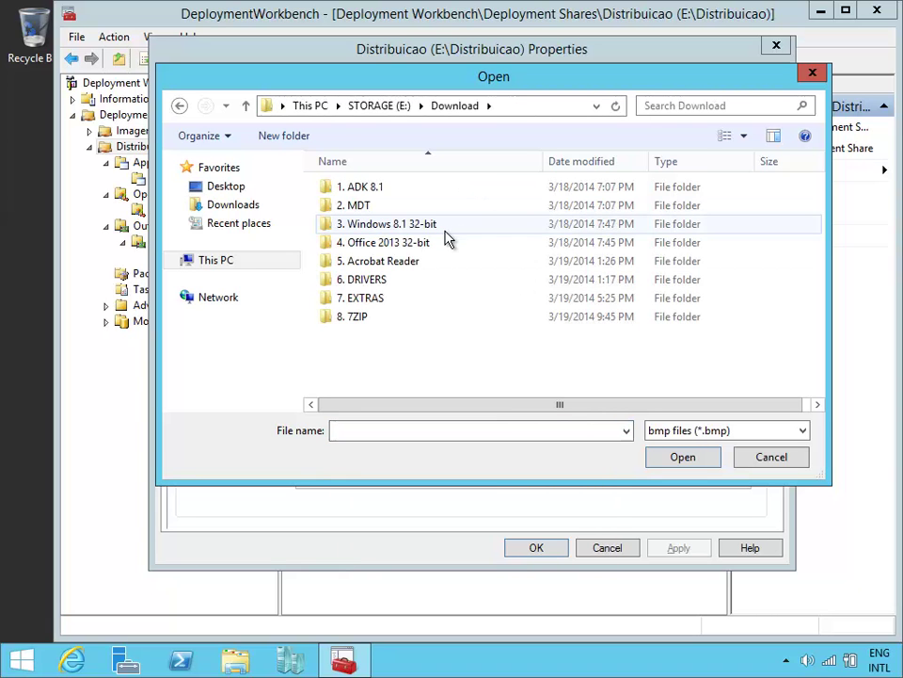
pyautogui.doubleClick(442, 297)
pyautogui.doubleClick(403, 189)
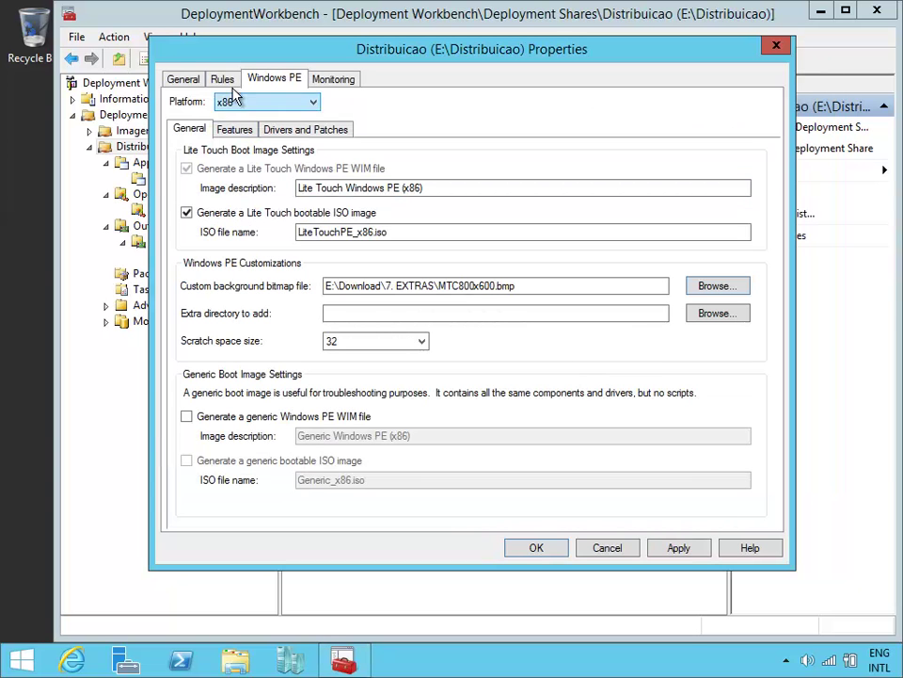
pyautogui.hotkey('alt', 'a')
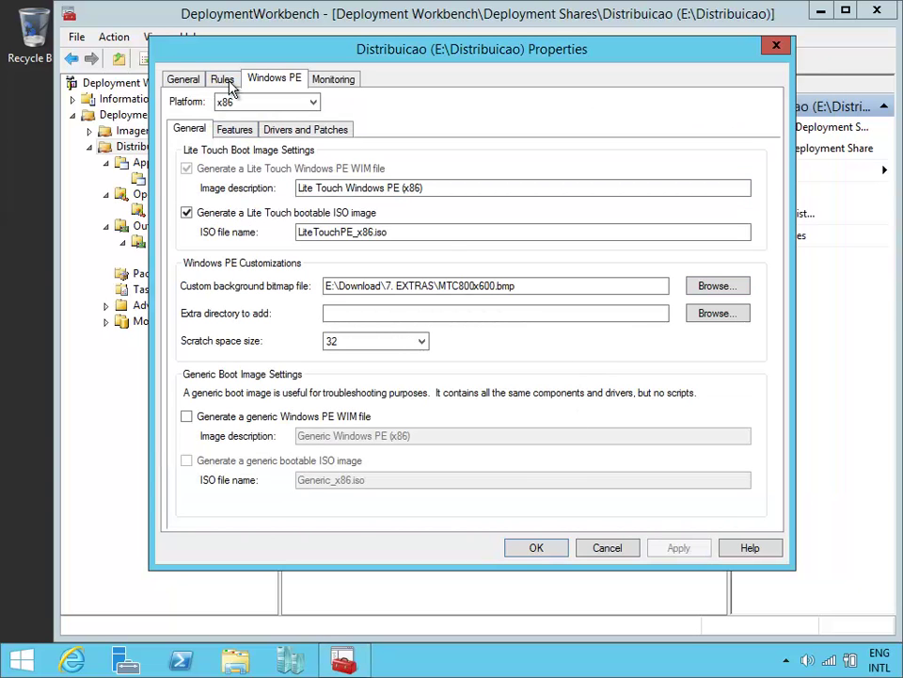
# Step: Show the share's Rules with the cursor after SkipBitLocker=NO
pyautogui.click(224, 83)
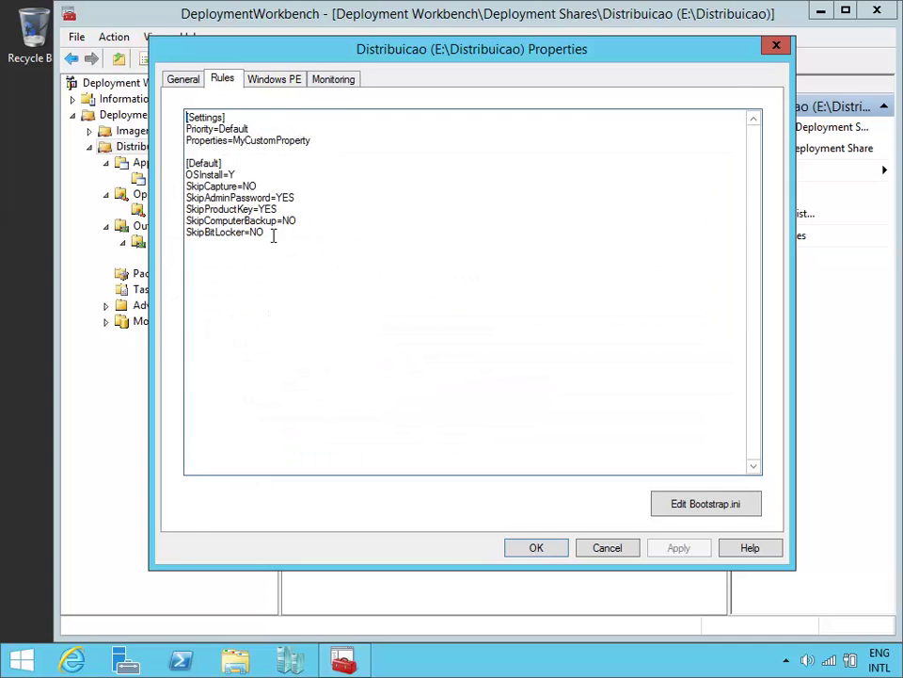
pyautogui.moveTo(274, 52); pyautogui.dragTo(205, 42)
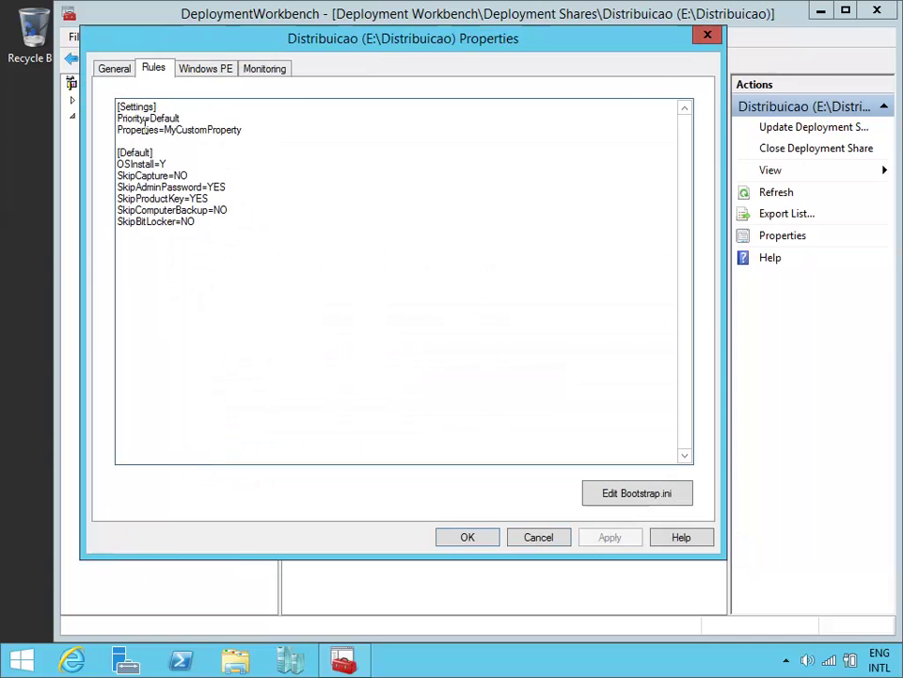
pyautogui.click(239, 230)
# Step: Open CustomSettings from E:\Download\7. EXTRAS in Notepad and close the folder window
pyautogui.click(252, 659)
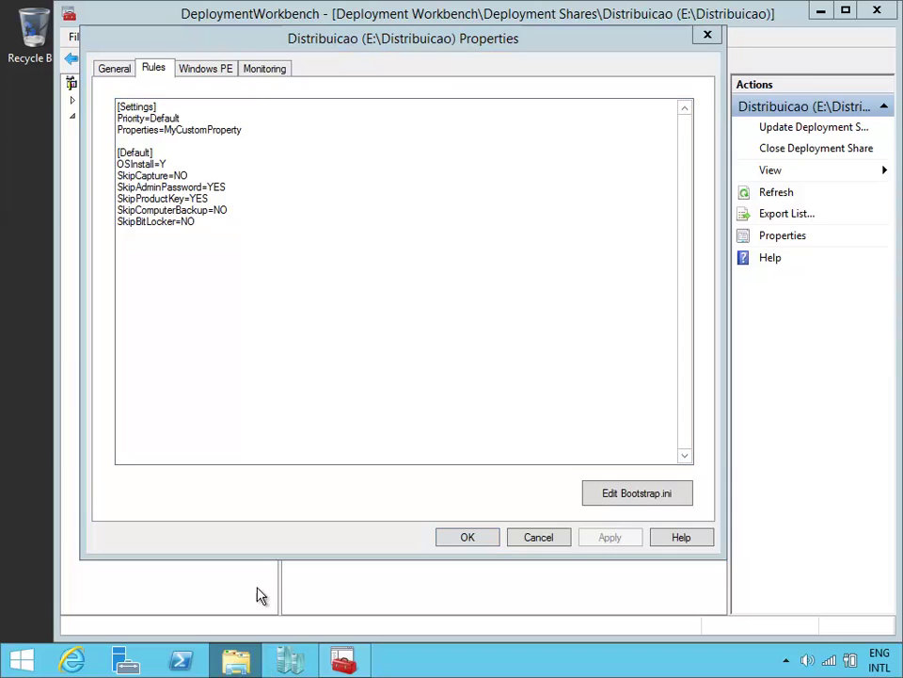
pyautogui.doubleClick(581, 380)
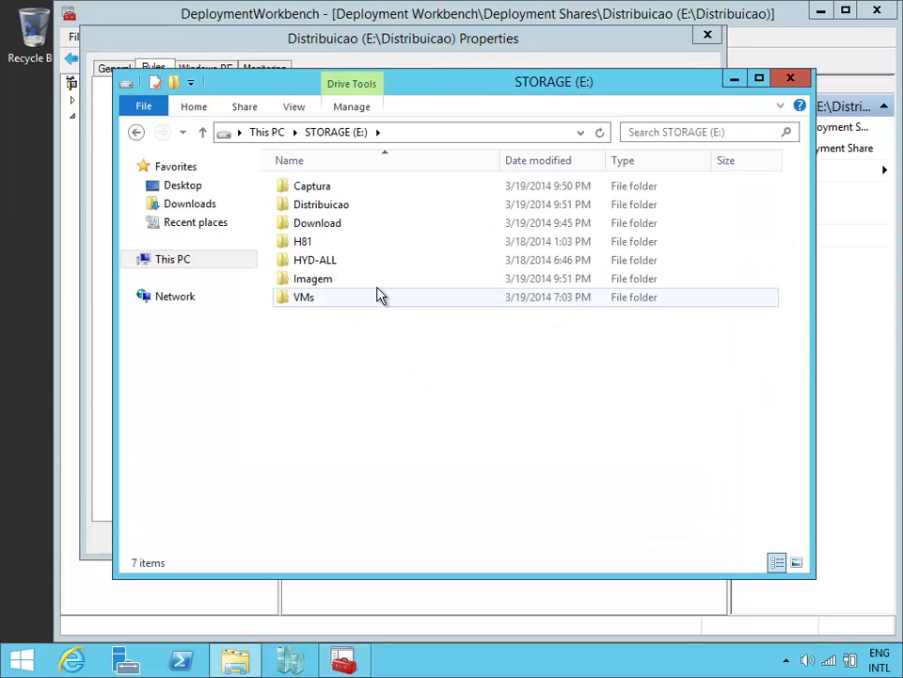
pyautogui.doubleClick(357, 225)
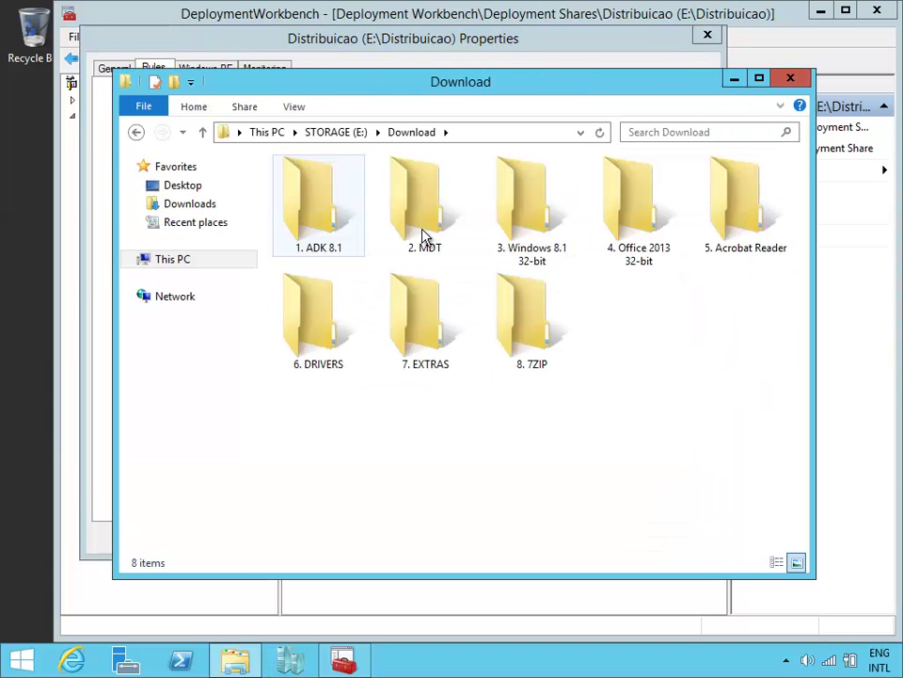
pyautogui.click(424, 235)
pyautogui.doubleClick(345, 205)
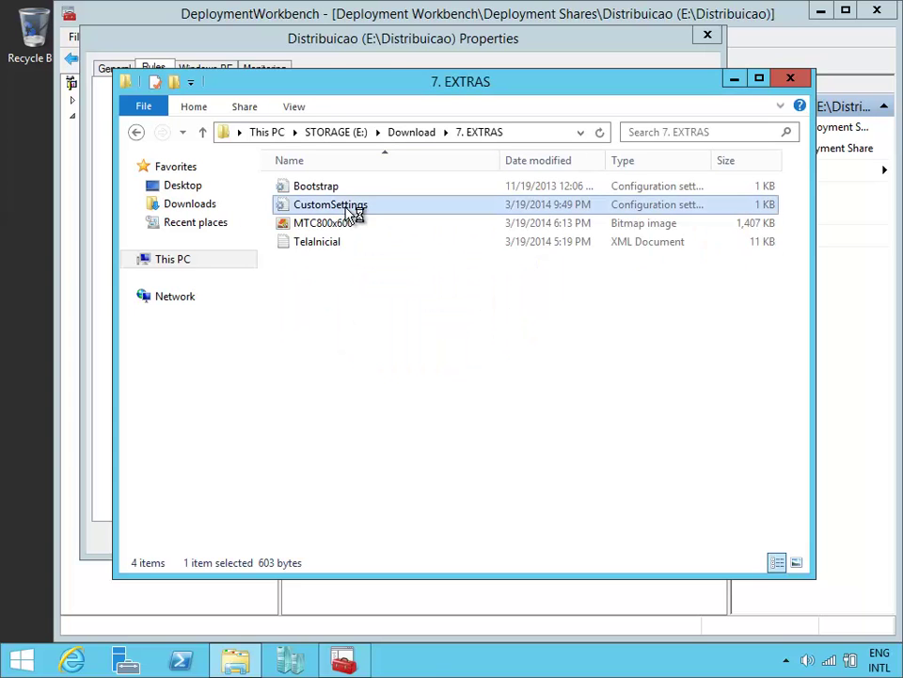
pyautogui.click(291, 84)
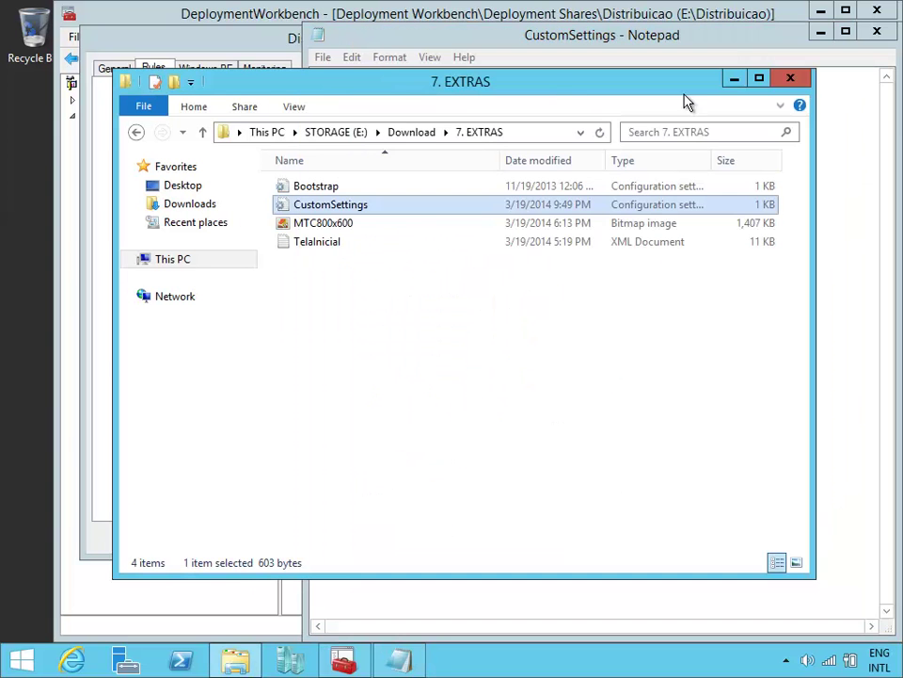
pyautogui.click(790, 79)
pyautogui.moveTo(510, 39); pyautogui.dragTo(524, 54)
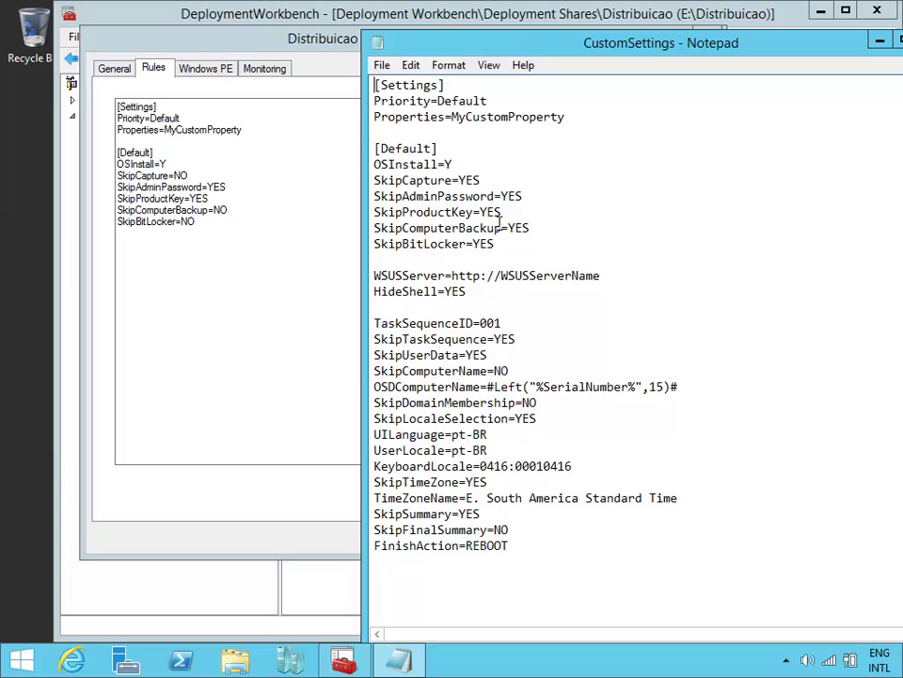
pyautogui.click(197, 172)
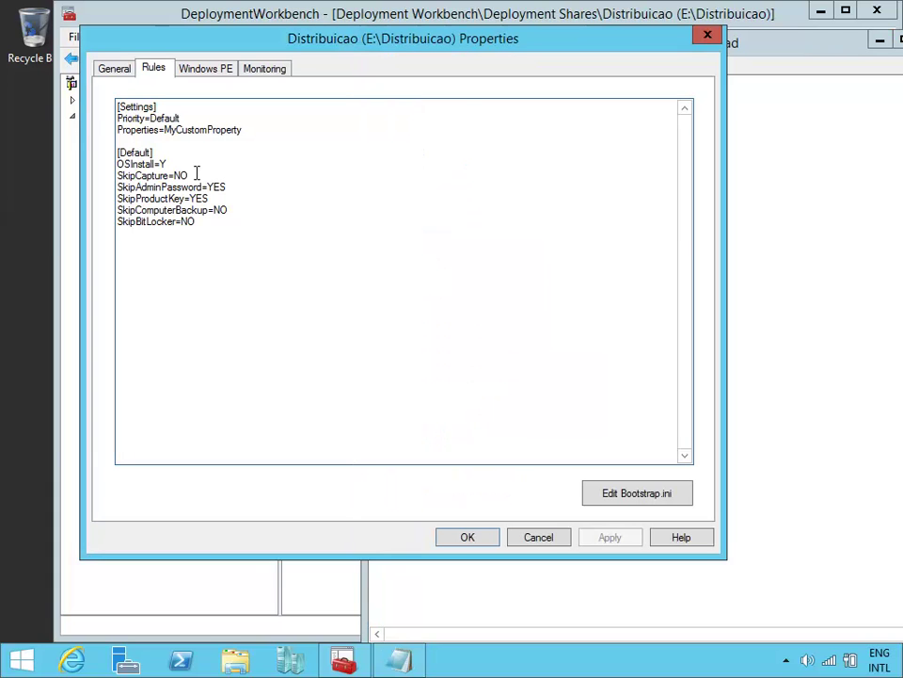
# Step: Change SkipCapture to YES and paste the TaskSequenceID=001 through FinishAction=REBOOT lines below SkipBitLocker=NO
pyautogui.press('BackSpace')
pyautogui.press('BackSpace')
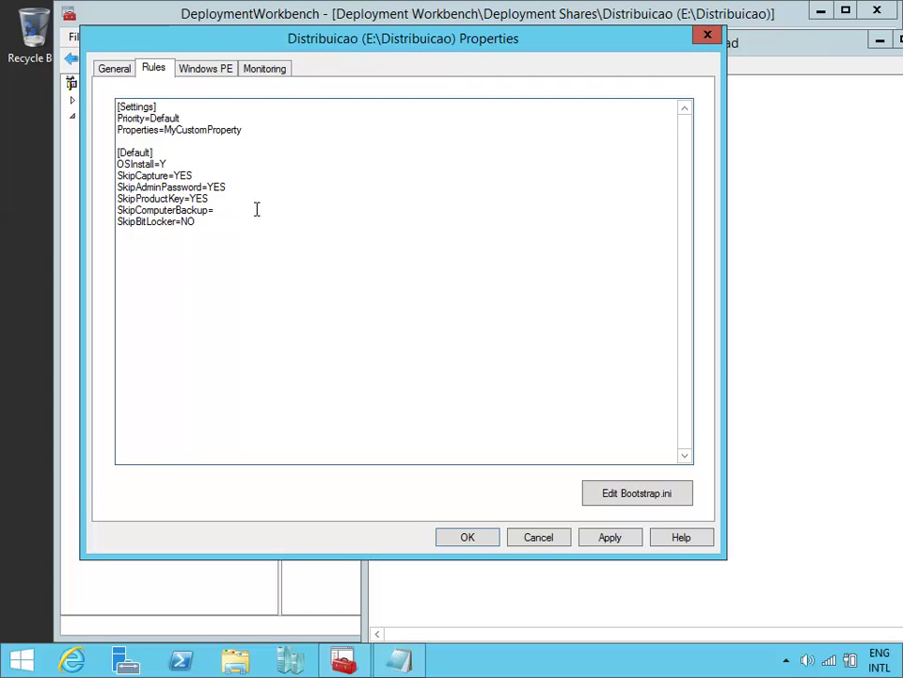
pyautogui.click(193, 223)
pyautogui.hotkey('alt', 'Tab')
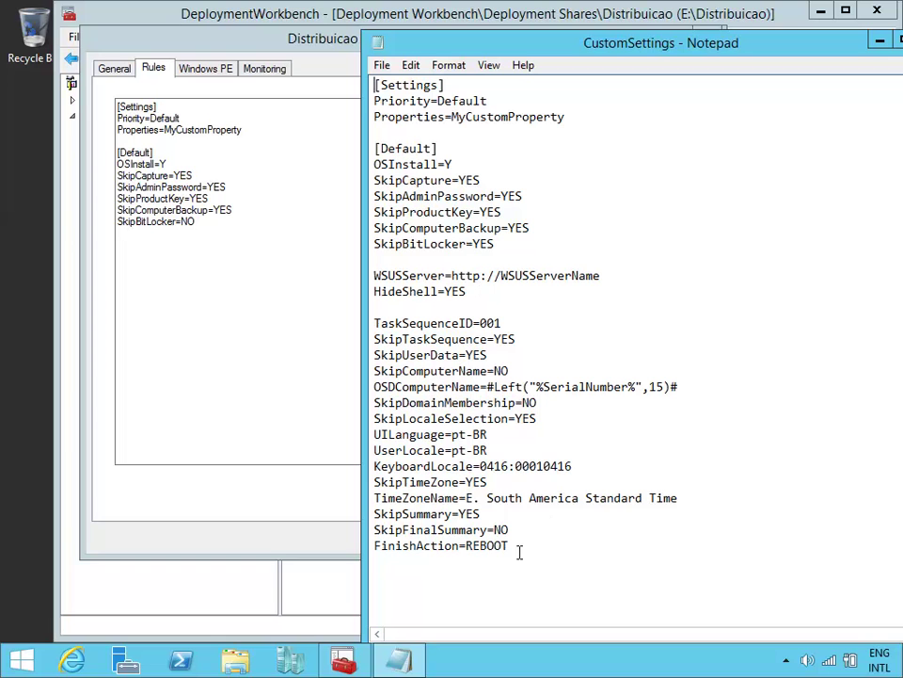
pyautogui.moveTo(522, 548); pyautogui.dragTo(346, 321)
pyautogui.hotkey('ctrl', 'c')
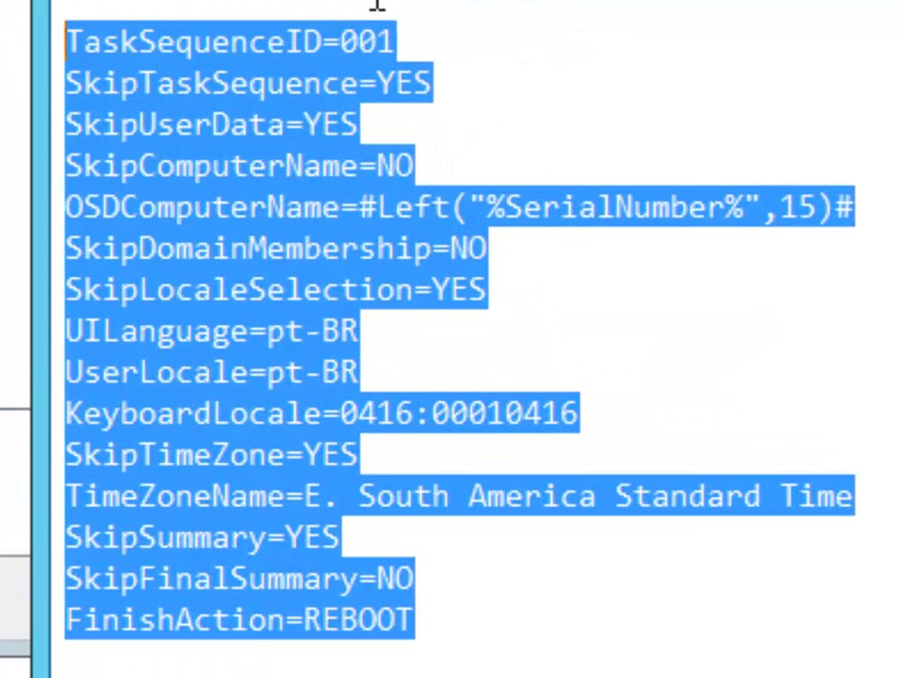
pyautogui.click(398, 63)
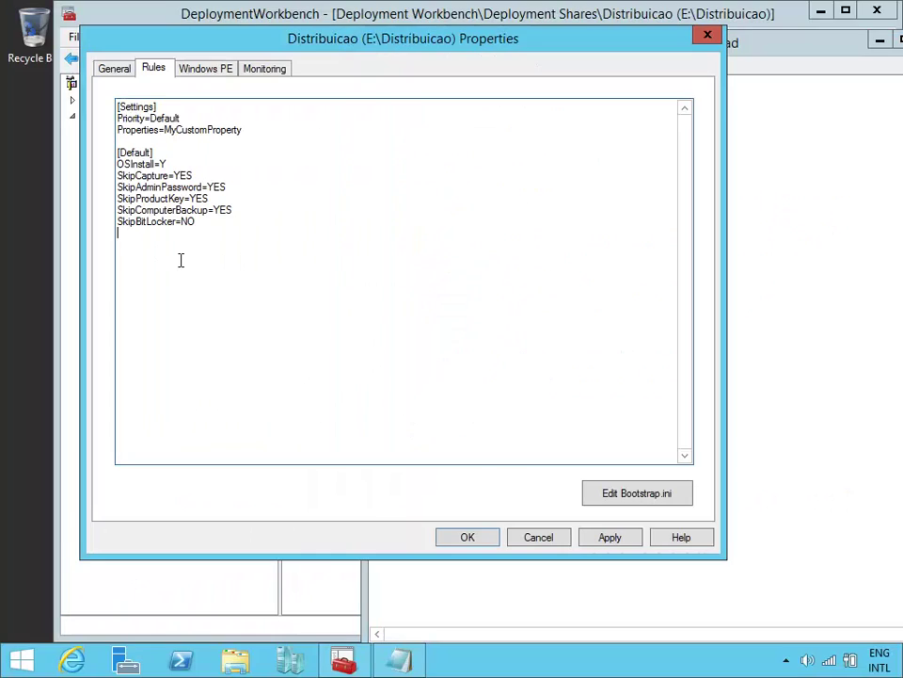
pyautogui.click(181, 260)
pyautogui.hotkey('ctrl', 'v')
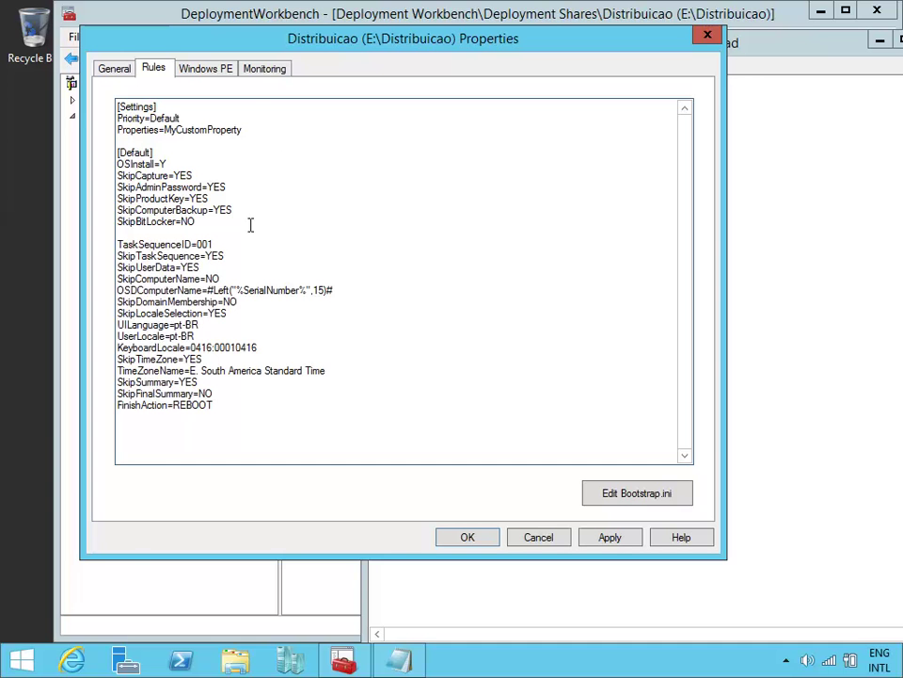
pyautogui.moveTo(218, 50); pyautogui.dragTo(374, 75)
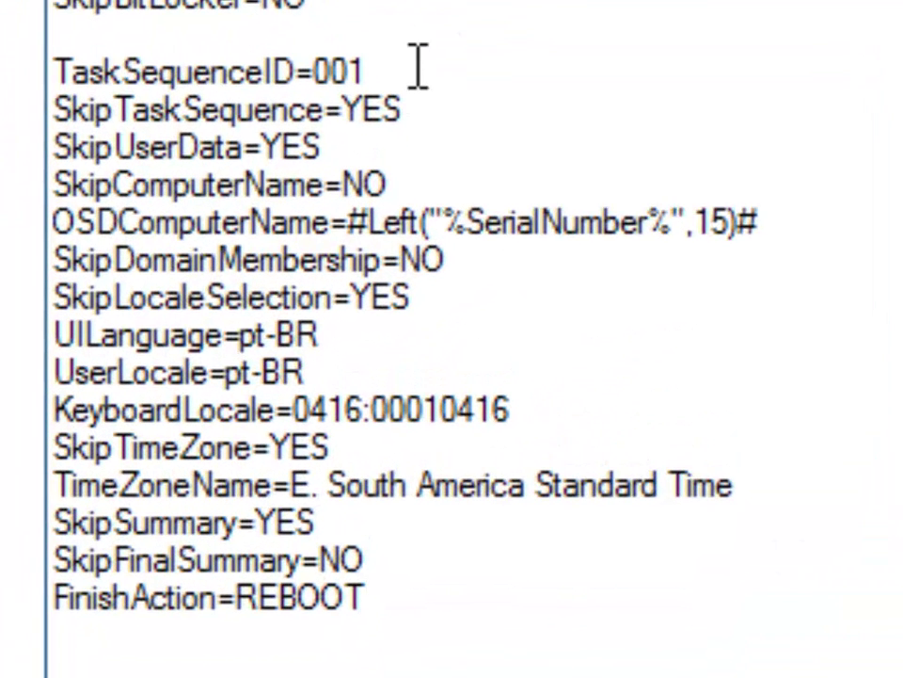
pyautogui.click(421, 69)
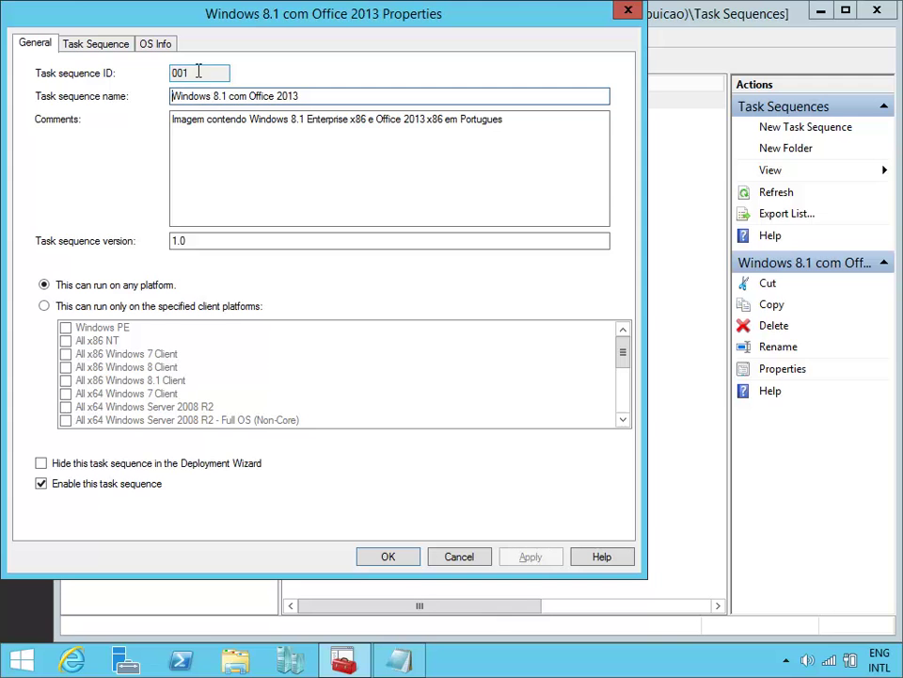
pyautogui.click(462, 560)
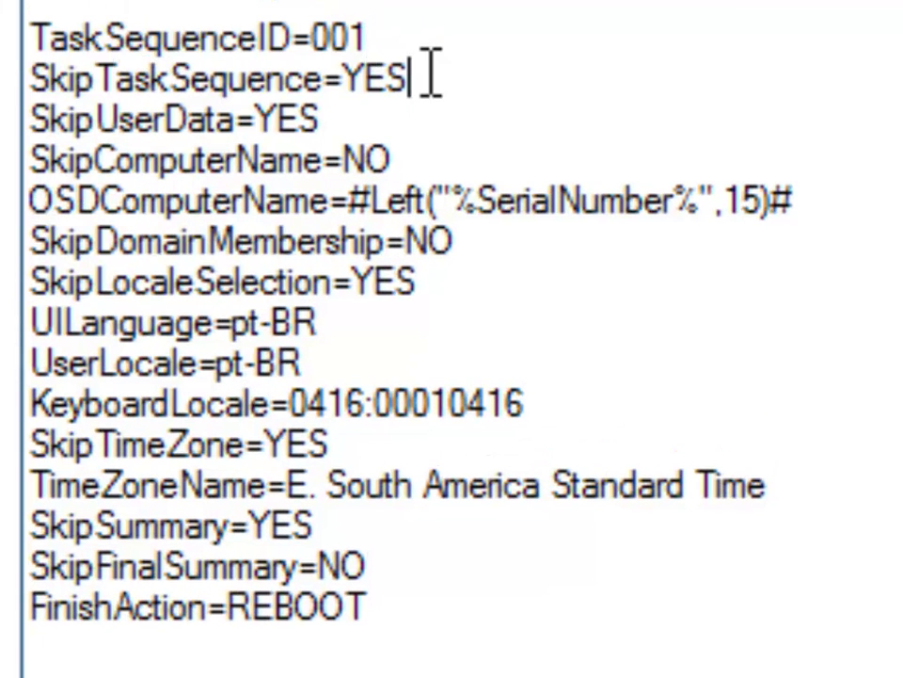
pyautogui.moveTo(415, 138); pyautogui.dragTo(108, 140)
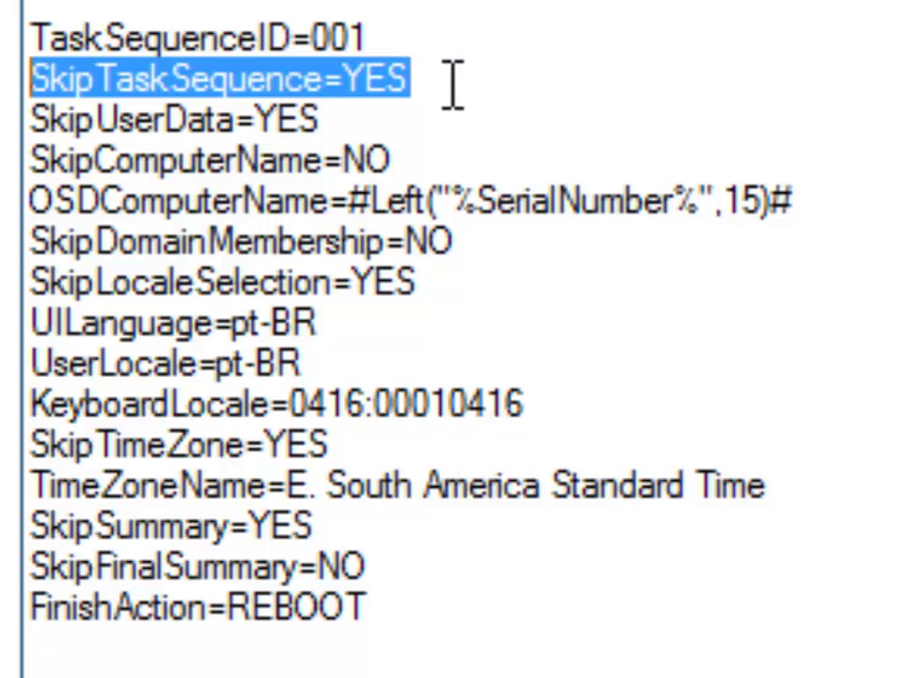
pyautogui.click(406, 125)
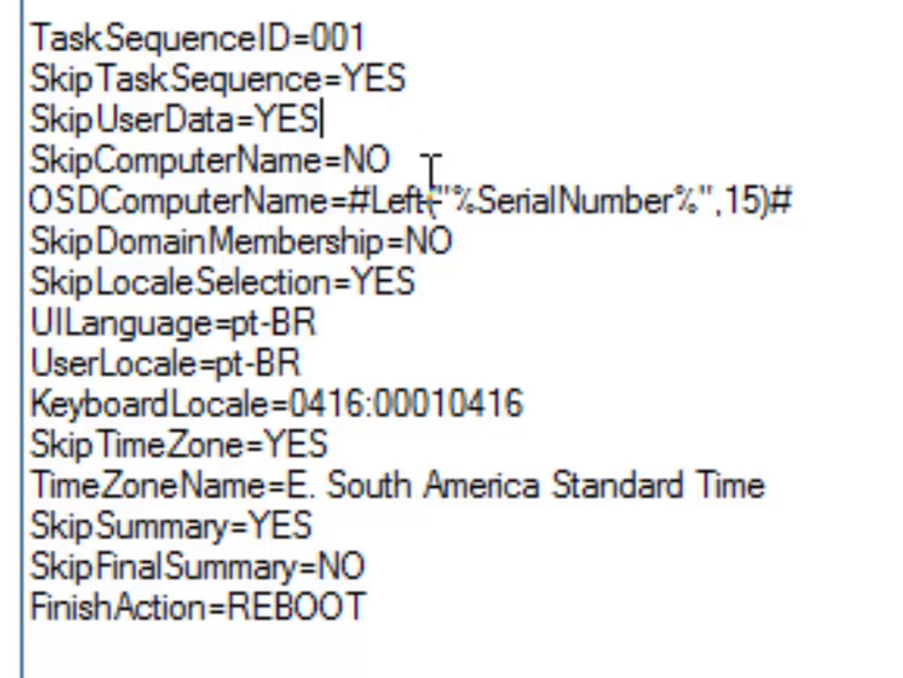
pyautogui.moveTo(430, 165); pyautogui.dragTo(95, 174)
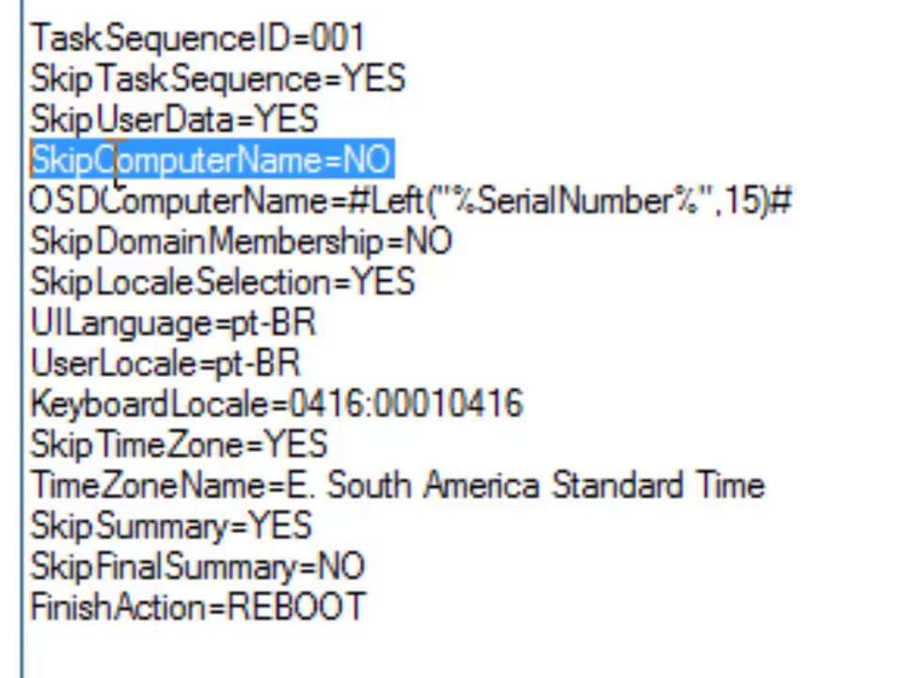
pyautogui.click(463, 160)
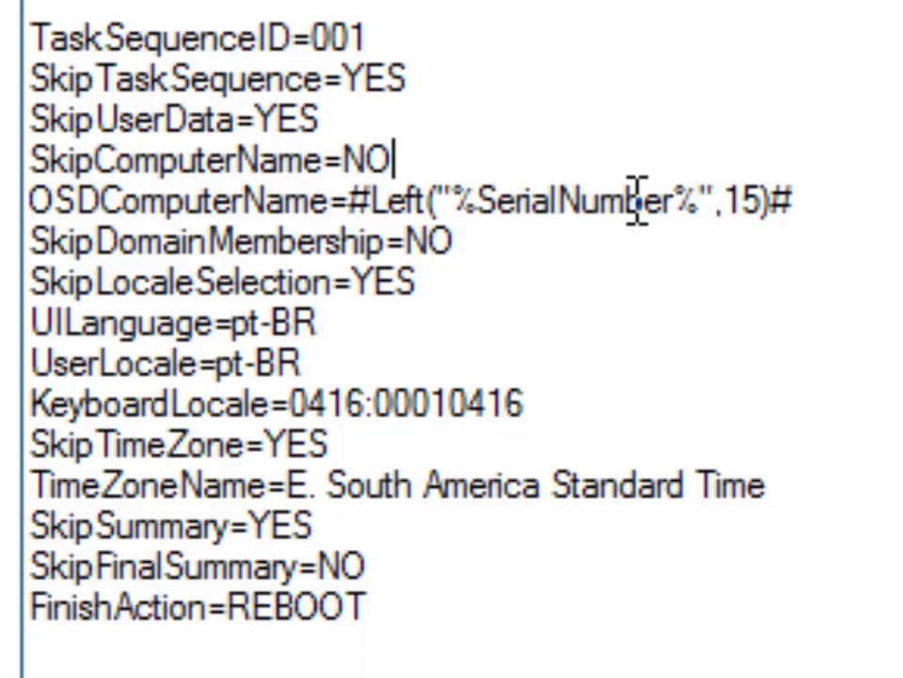
pyautogui.click(857, 203)
pyautogui.moveTo(858, 203); pyautogui.dragTo(348, 203)
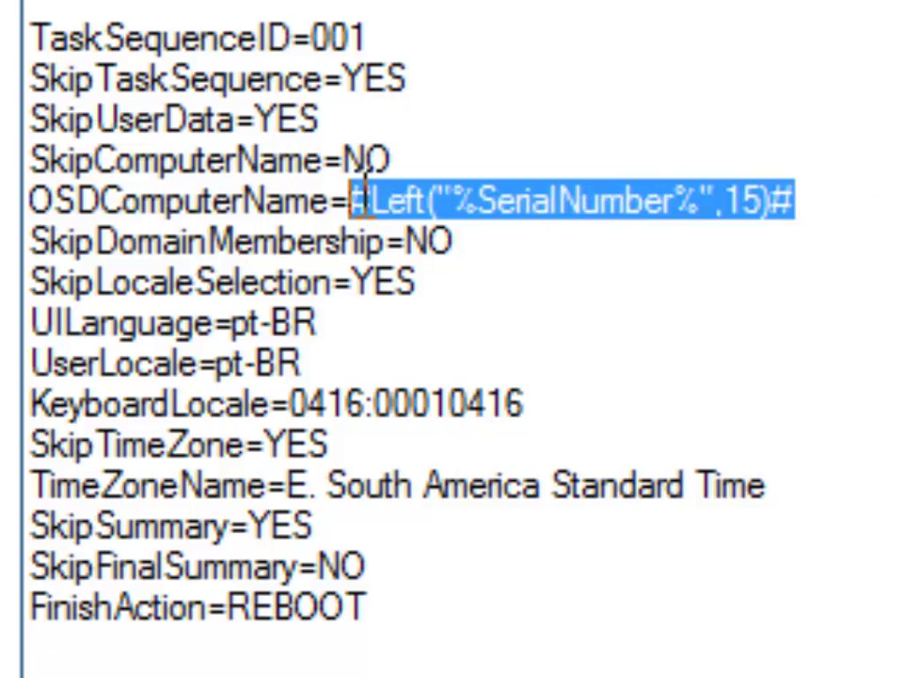
pyautogui.click(892, 200)
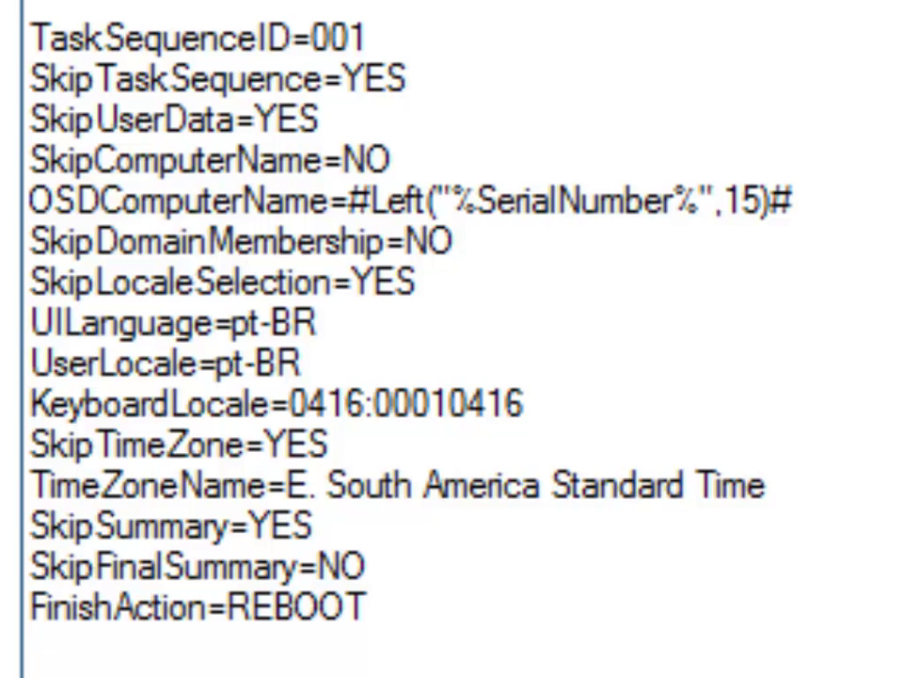
# Step: Walk through the SkipDomainMembership, locale (keyboard 0416:00010416) and E. South America Standard Time zone rules
pyautogui.click(545, 245)
pyautogui.click(429, 285)
pyautogui.click(347, 327)
pyautogui.click(365, 365)
pyautogui.click(576, 399)
pyautogui.moveTo(561, 399); pyautogui.dragTo(290, 403)
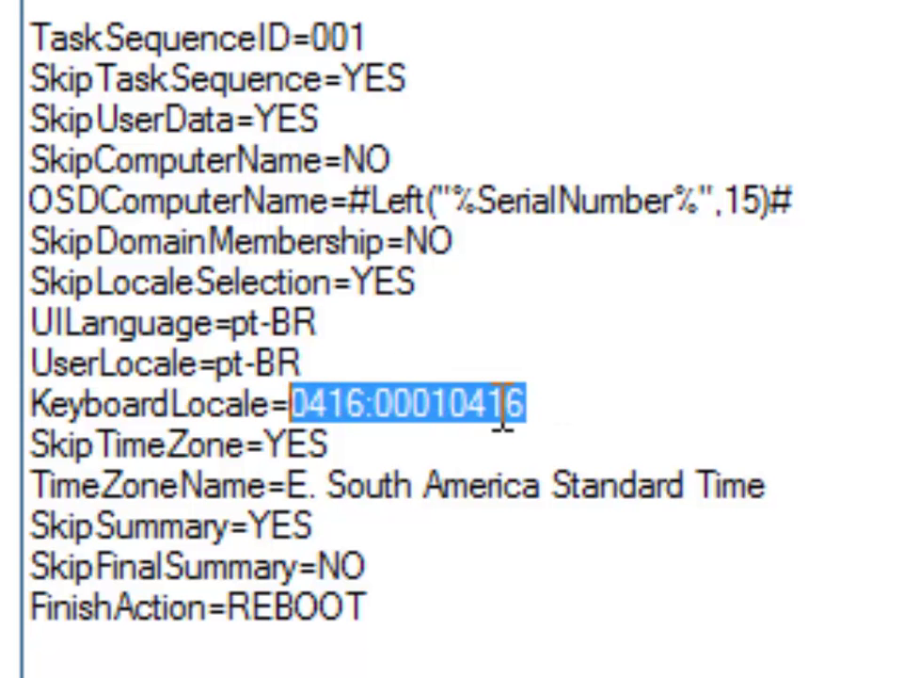
pyautogui.click(541, 400)
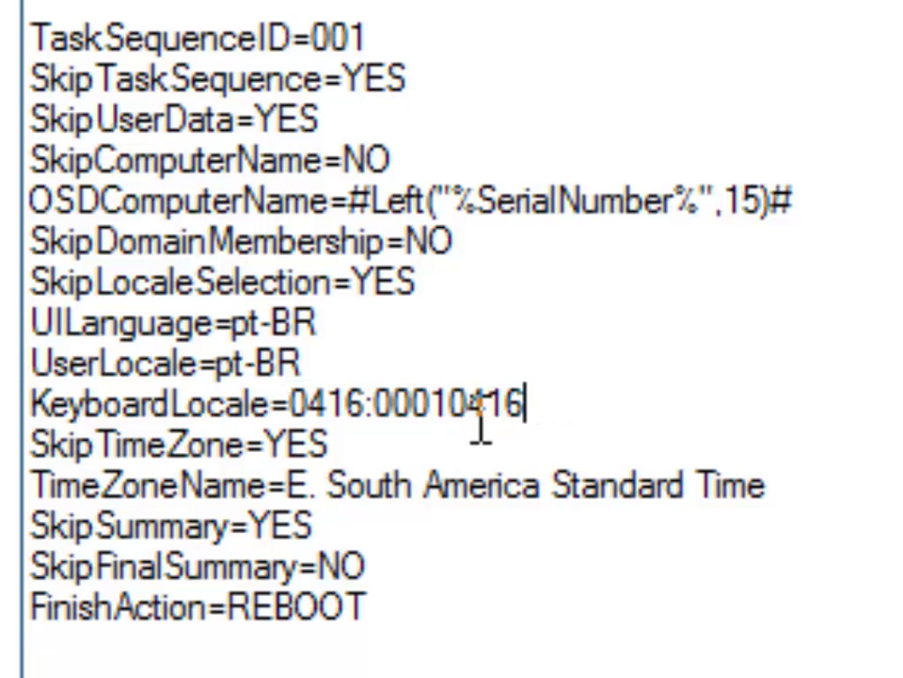
pyautogui.click(338, 442)
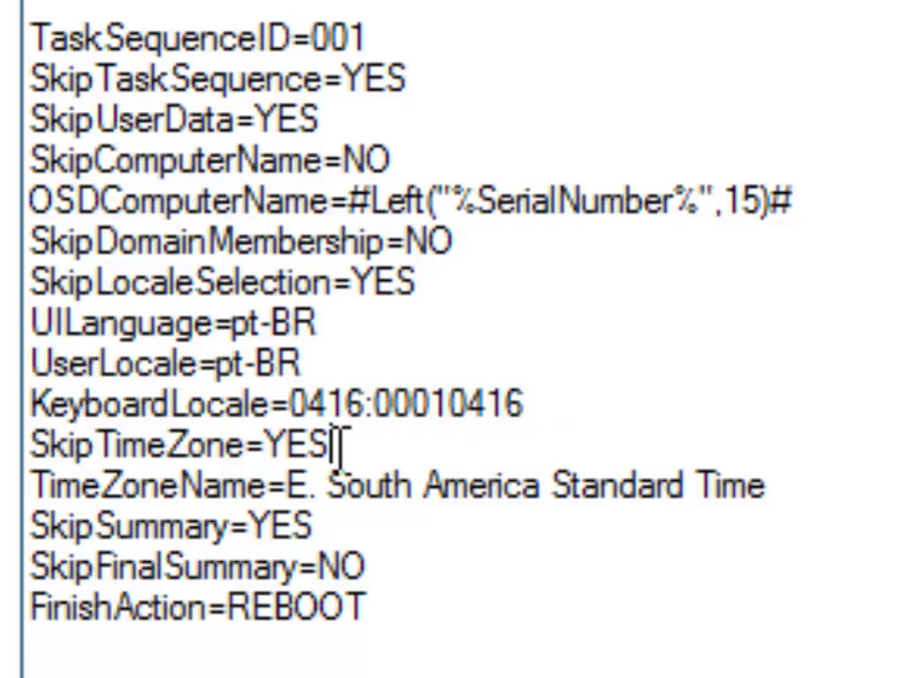
pyautogui.click(773, 488)
pyautogui.moveTo(770, 485); pyautogui.dragTo(296, 484)
pyautogui.click(772, 487)
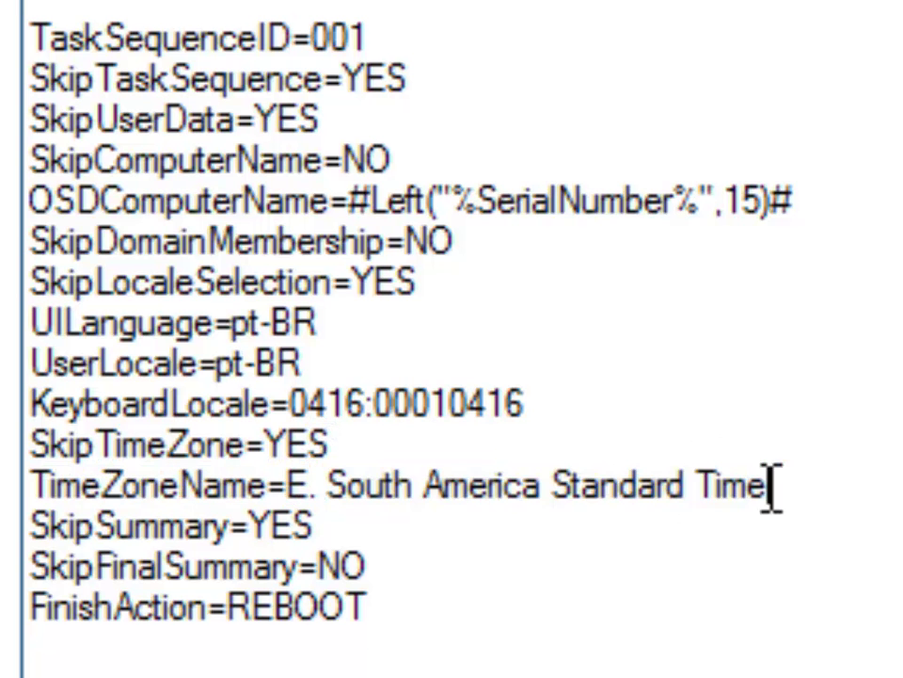
# Step: Highlight the SkipSummary, SkipFinalSummary=NO and FinishAction=REBOOT rules, returning to SkipDomainMembership
pyautogui.click(351, 524)
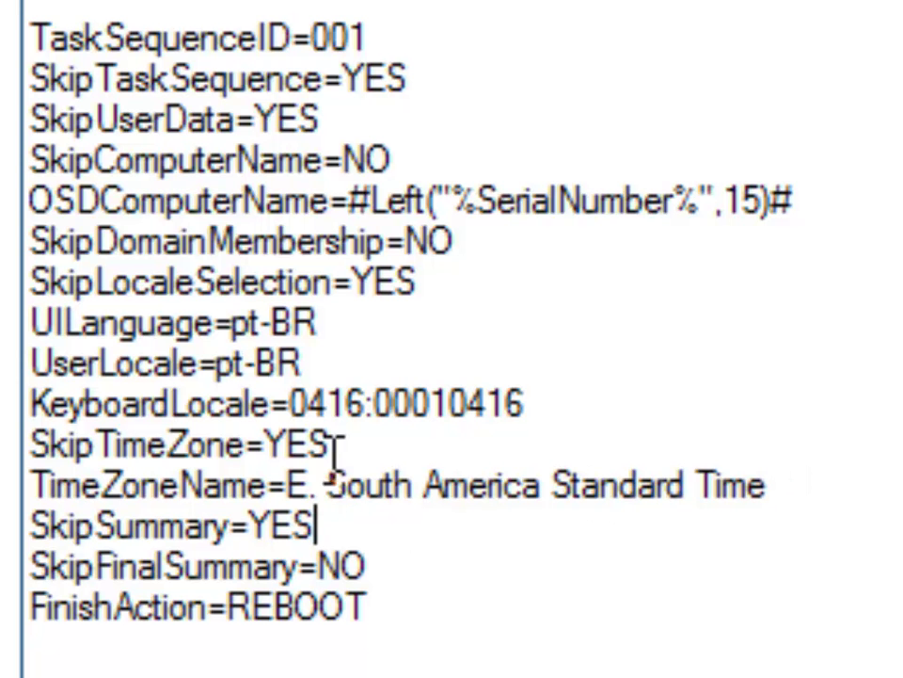
pyautogui.click(425, 574)
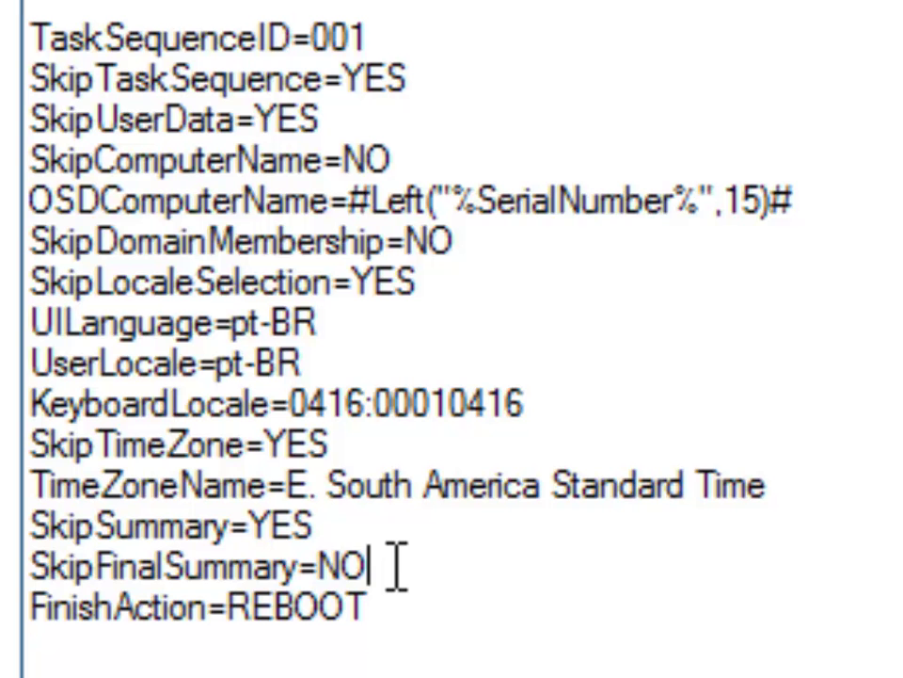
pyautogui.keyDown('shift'); pyautogui.click(32, 568); pyautogui.keyUp('shift')
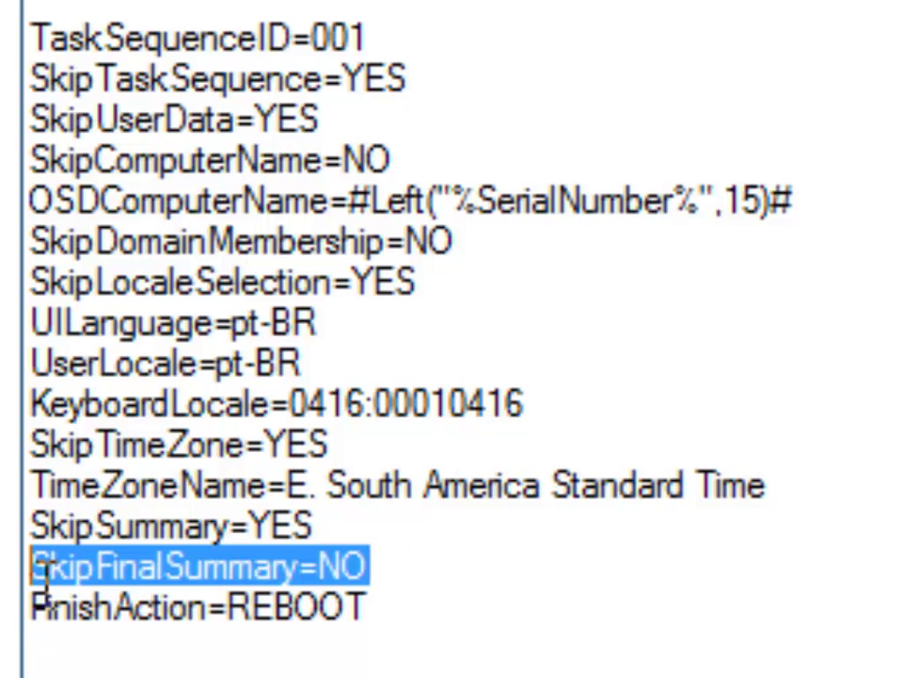
pyautogui.click(428, 599)
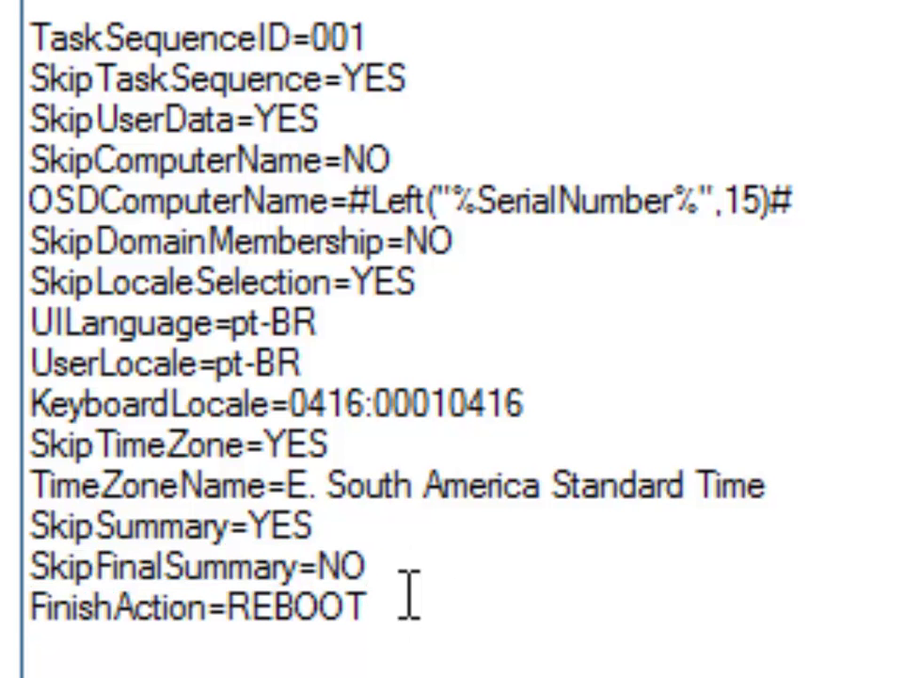
pyautogui.moveTo(413, 607); pyautogui.dragTo(228, 623)
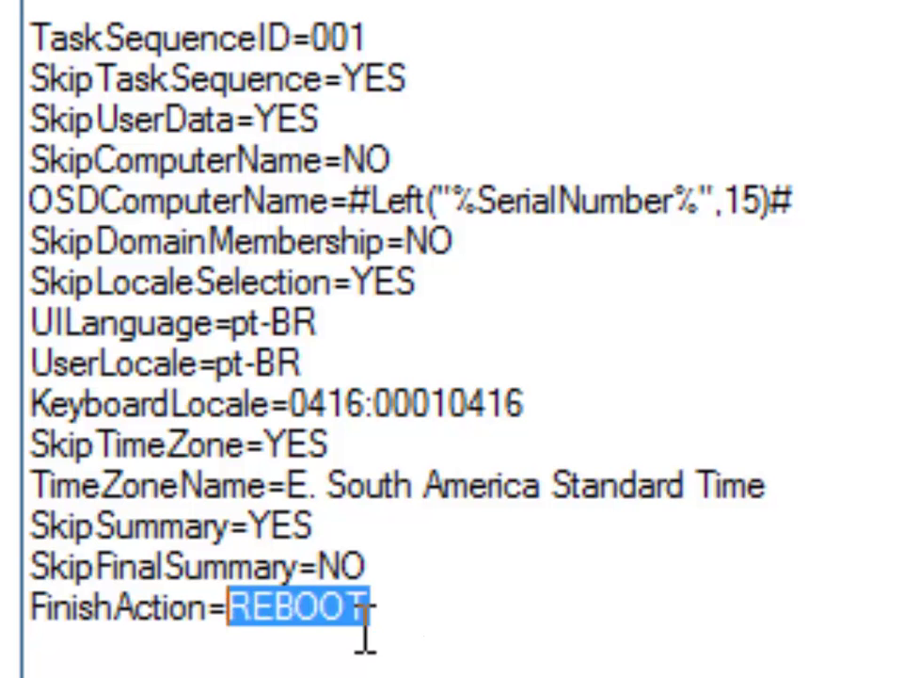
pyautogui.click(414, 617)
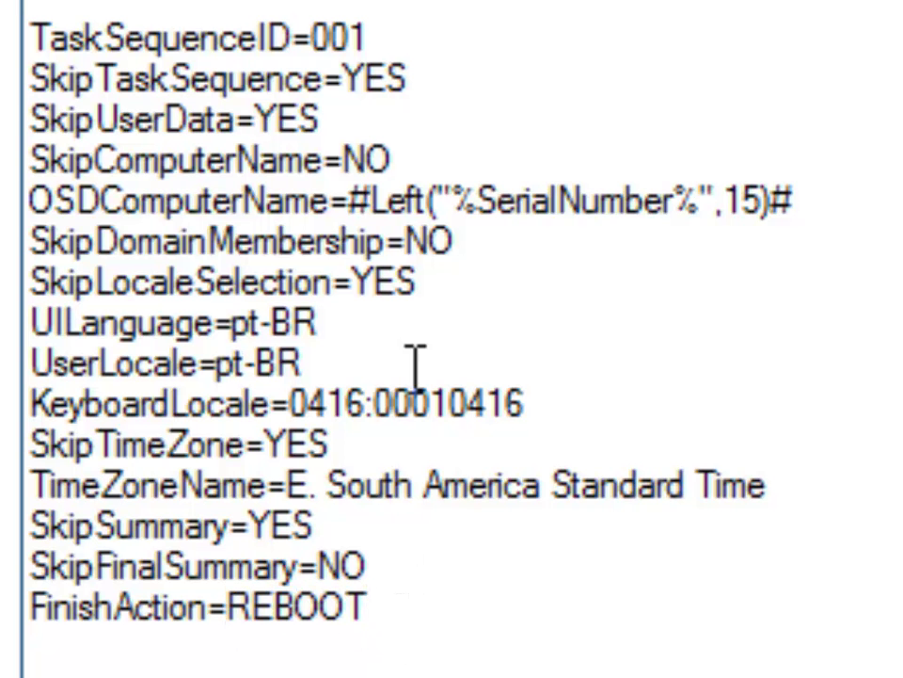
pyautogui.click(403, 242)
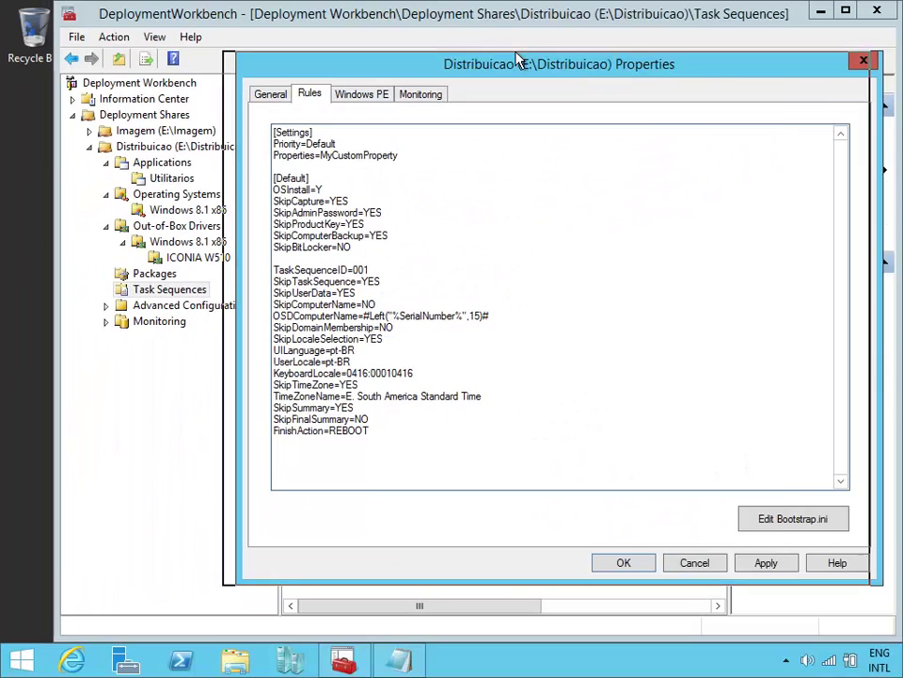
# Step: Open the share's Bootstrap.ini in Notepad beside the share properties window
pyautogui.moveTo(588, 65); pyautogui.dragTo(392, 38)
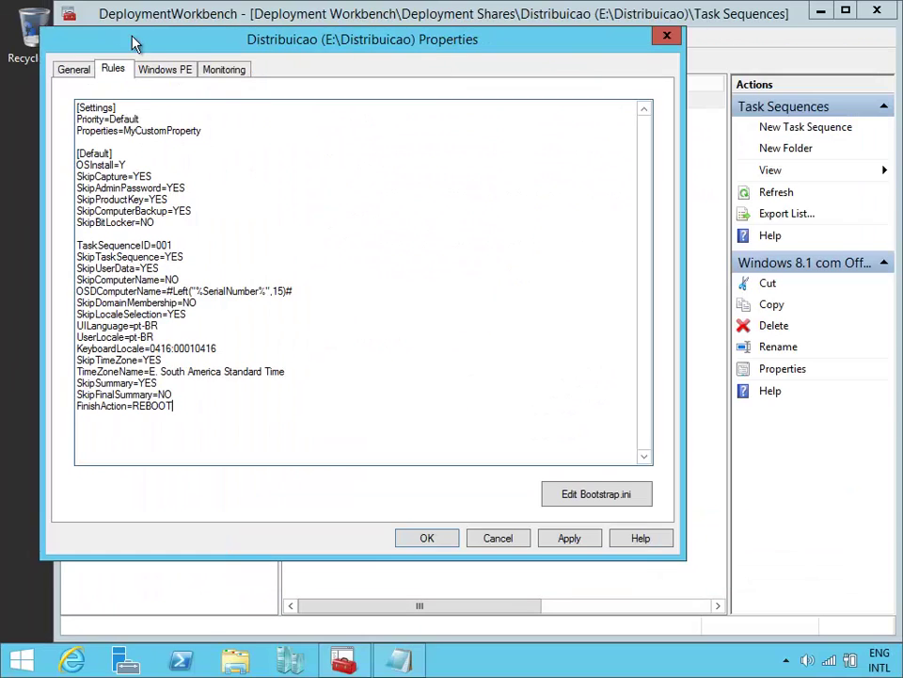
pyautogui.moveTo(131, 36); pyautogui.dragTo(110, 29)
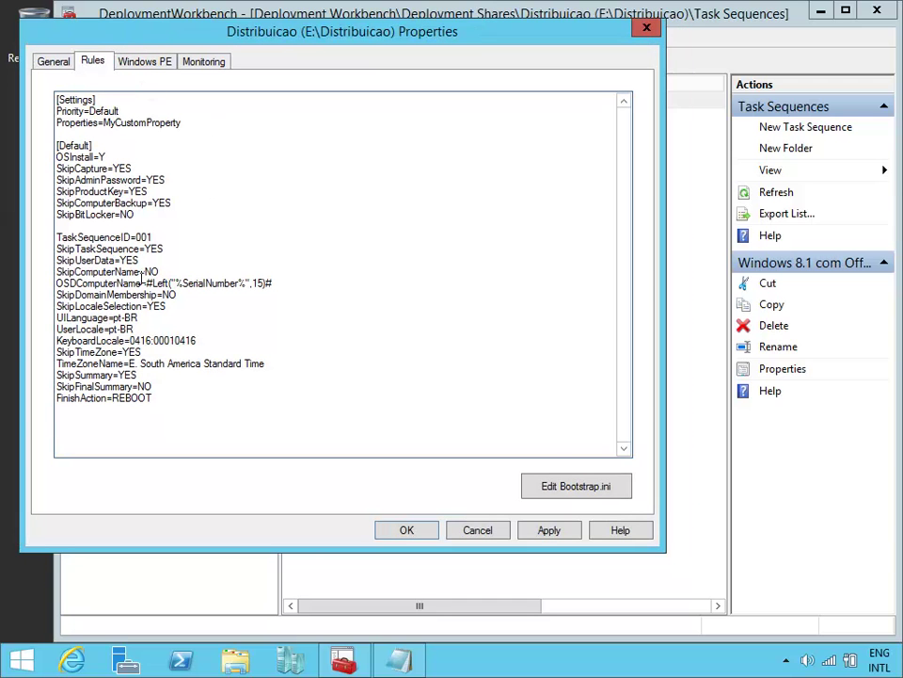
pyautogui.click(588, 490)
pyautogui.moveTo(518, 38); pyautogui.dragTo(282, 166)
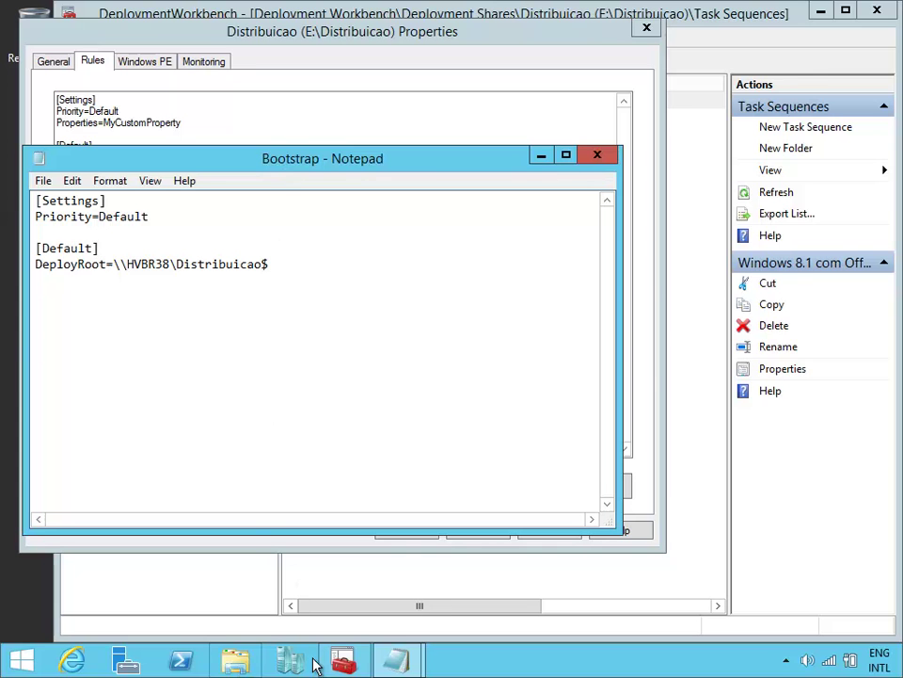
# Step: Copy the SkipBDDWelcome=YES line from the reference Bootstrap file in E:\Download\7. EXTRAS
pyautogui.click(235, 662)
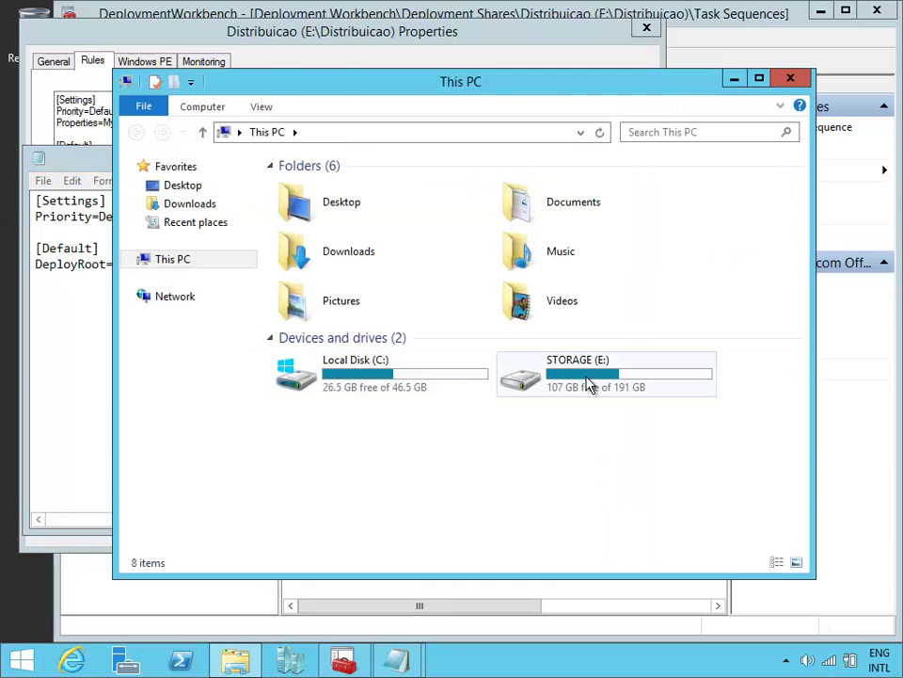
pyautogui.doubleClick(590, 386)
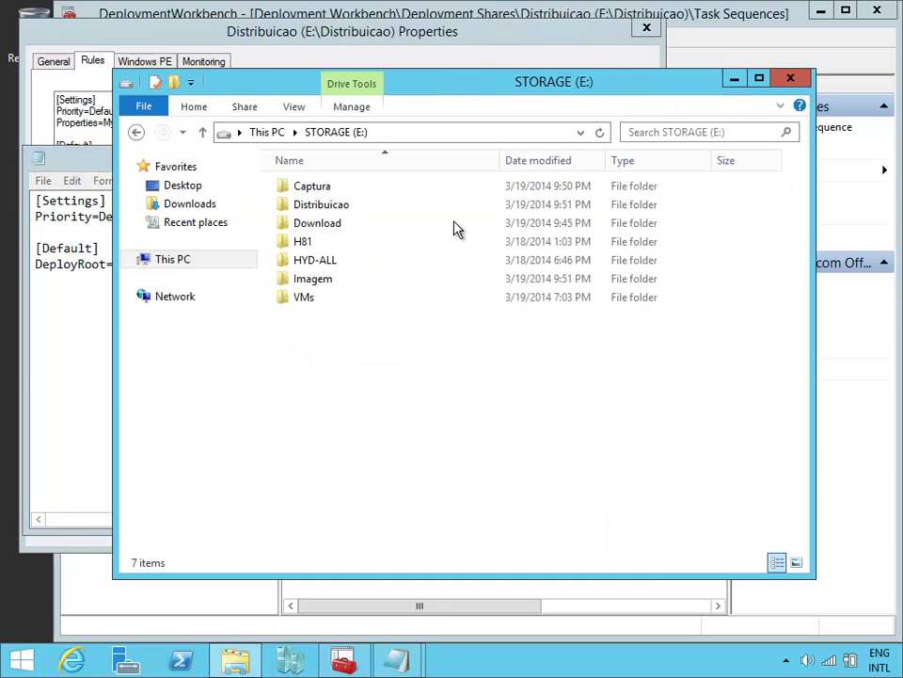
pyautogui.doubleClick(368, 233)
pyautogui.doubleClick(409, 308)
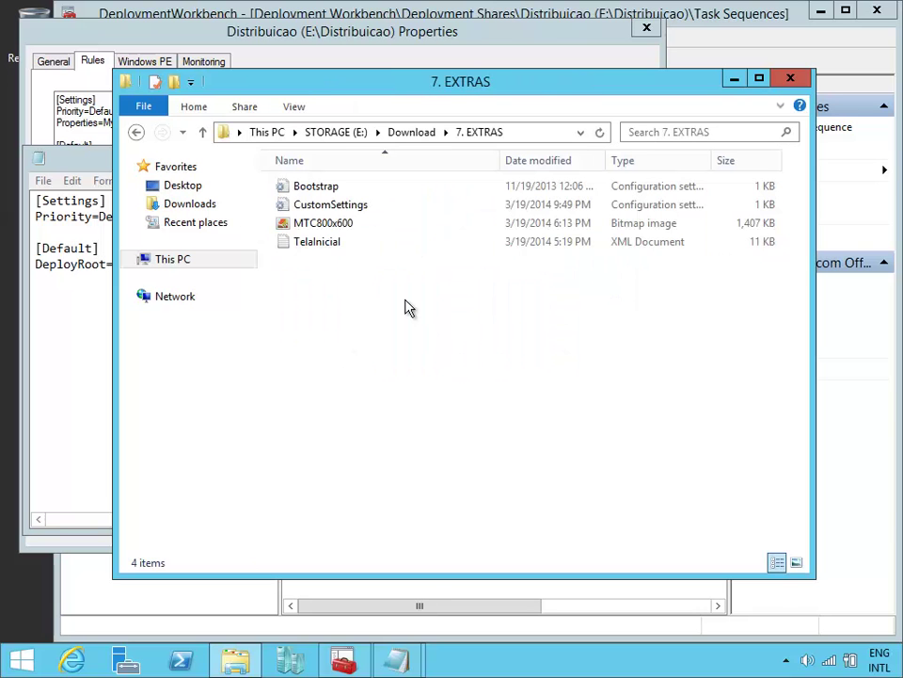
pyautogui.doubleClick(341, 187)
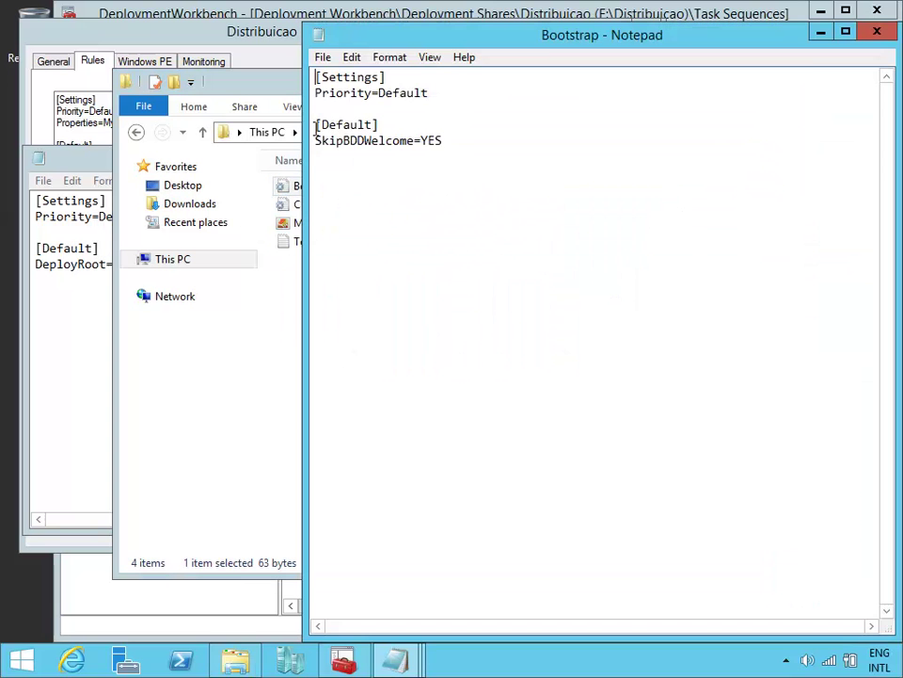
pyautogui.click(287, 87)
pyautogui.click(792, 77)
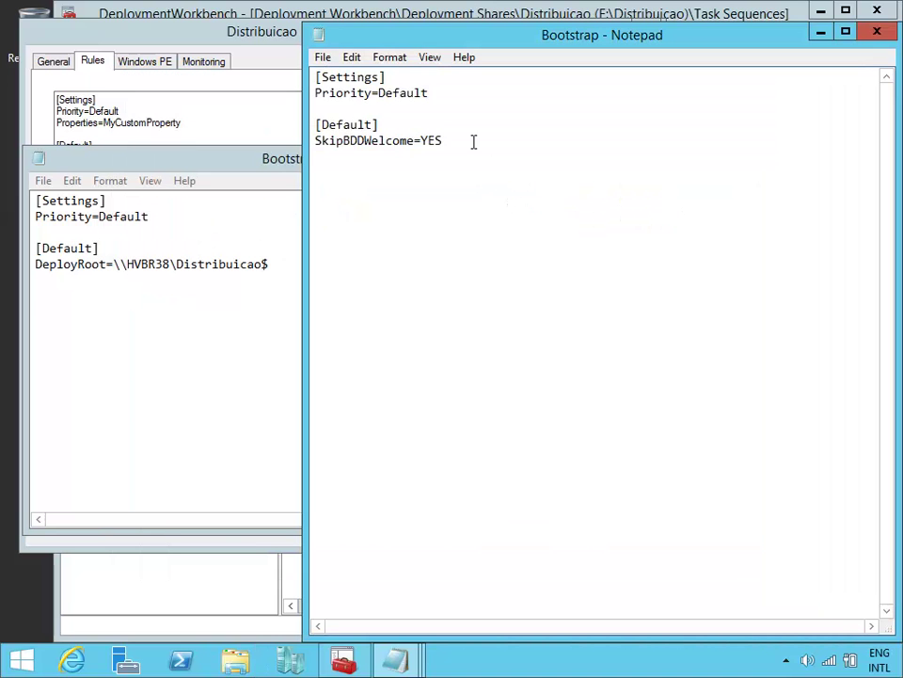
pyautogui.moveTo(474, 141); pyautogui.dragTo(315, 142)
pyautogui.hotkey('ctrl', 'c')
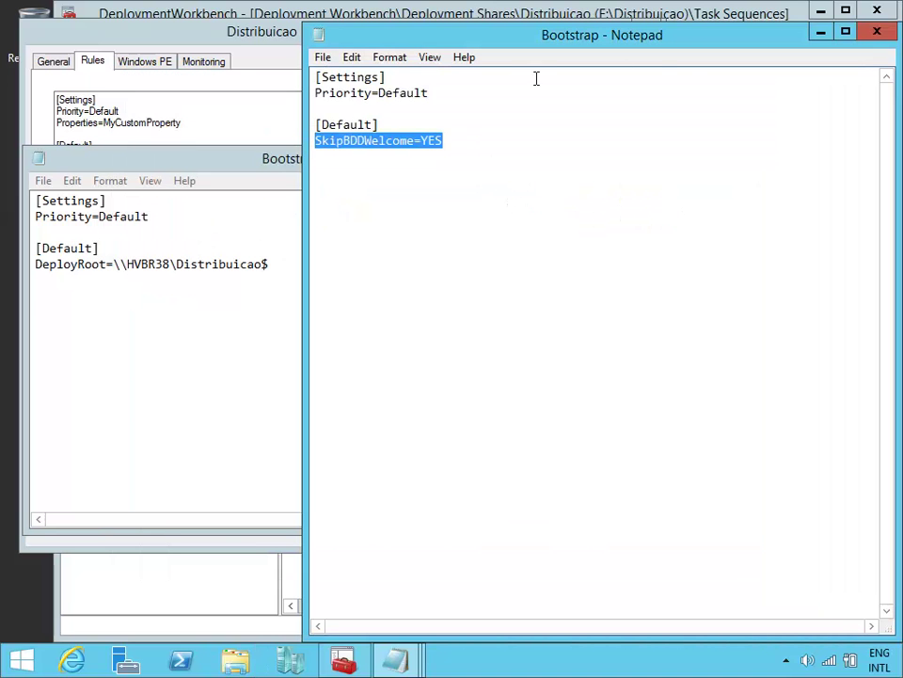
pyautogui.click(763, 59)
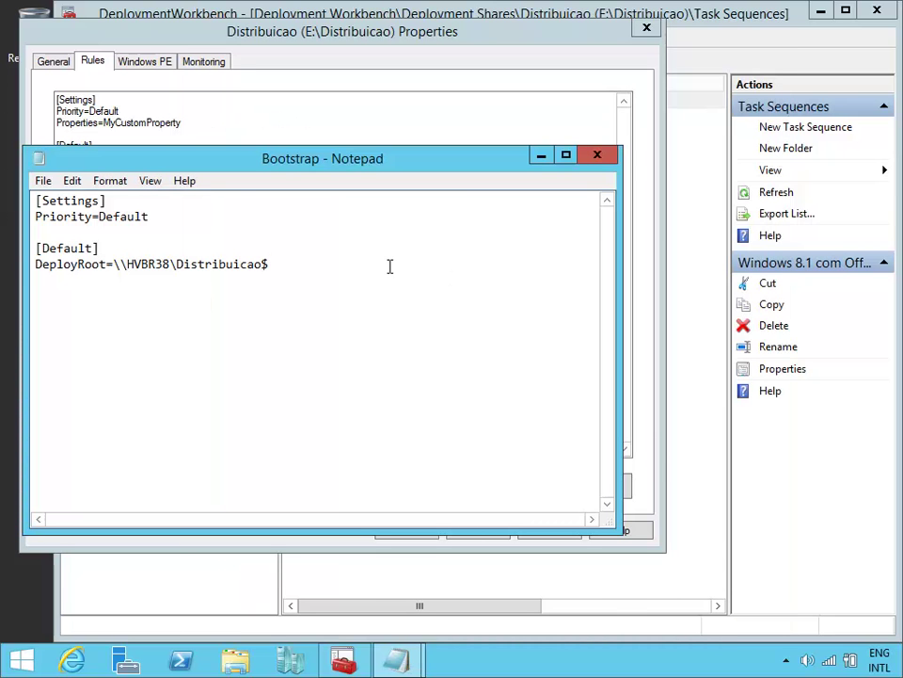
# Step: Paste SkipBDDWelcome=YES under DeployRoot, save and close Bootstrap.ini, then OK the share properties
pyautogui.press('Return')
pyautogui.hotkey('ctrl', 'v')
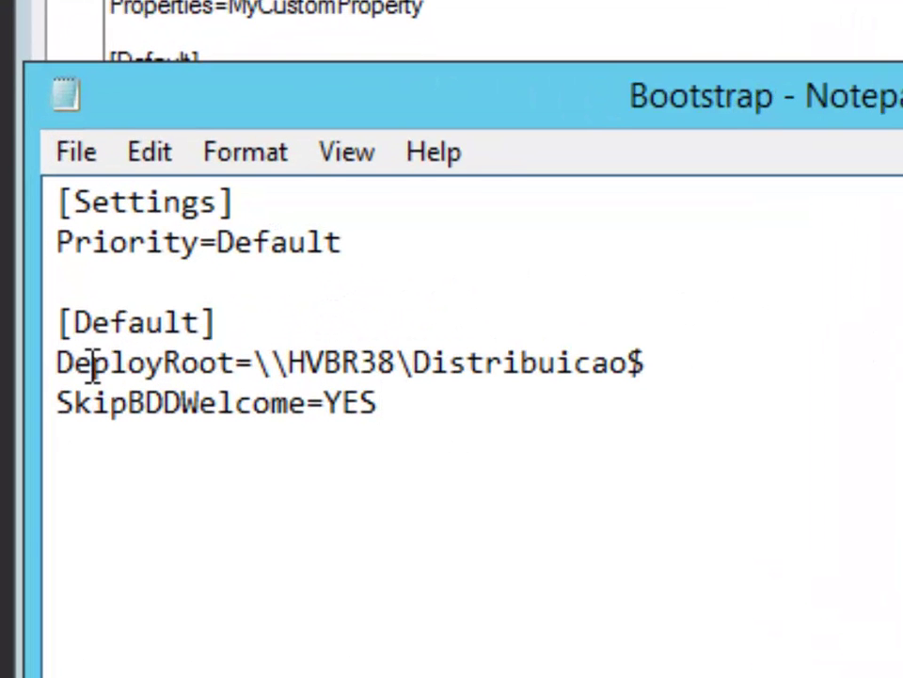
pyautogui.click(74, 153)
pyautogui.click(627, 212)
pyautogui.hotkey('alt', 'F4')
pyautogui.click(410, 641)
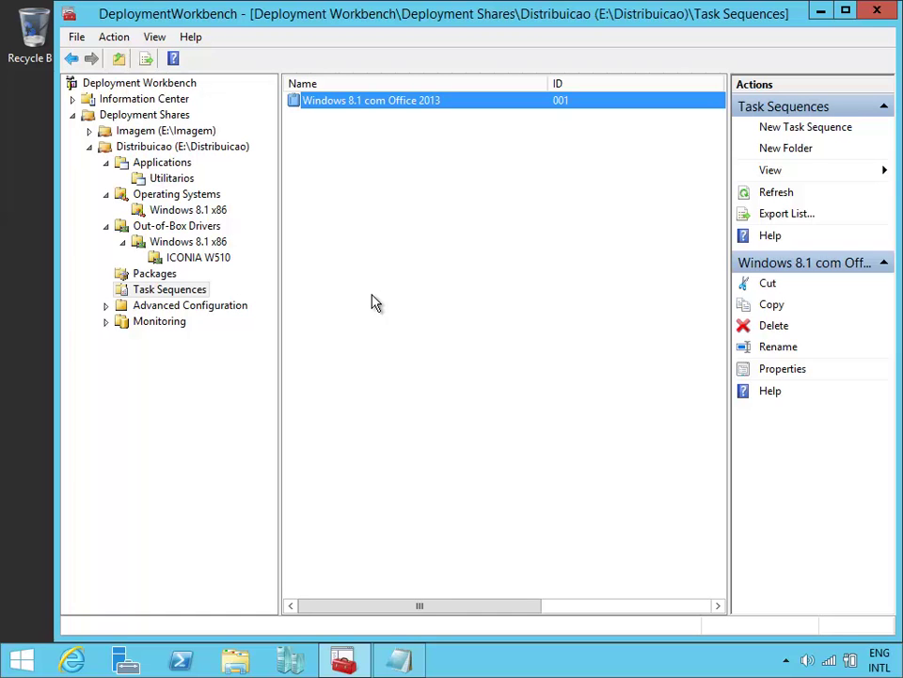
# Step: Run Update Deployment Share on Distribuicao with default options to regenerate the boot images
pyautogui.rightClick(188, 150)
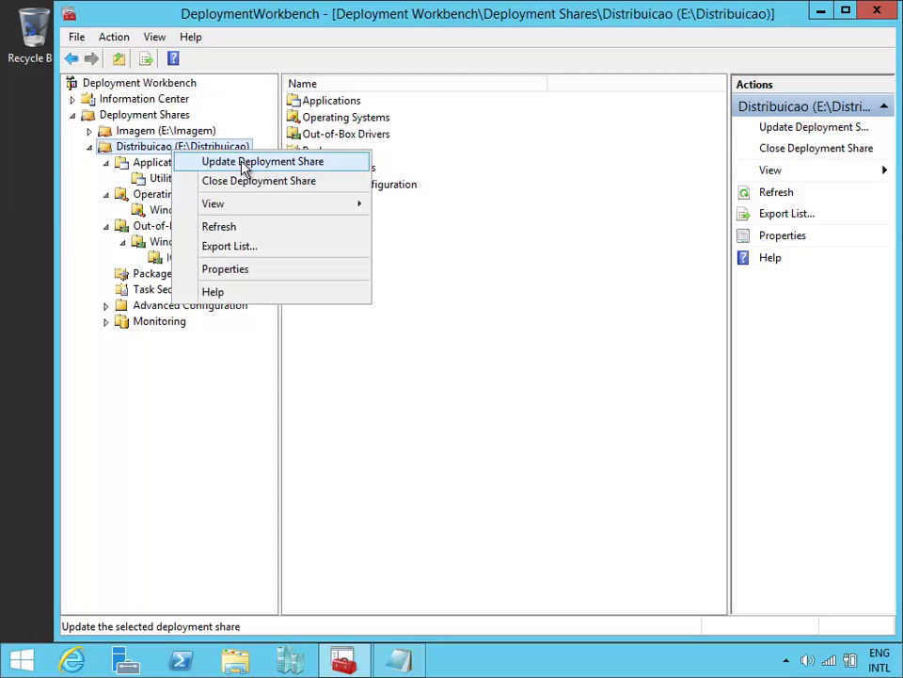
pyautogui.click(245, 162)
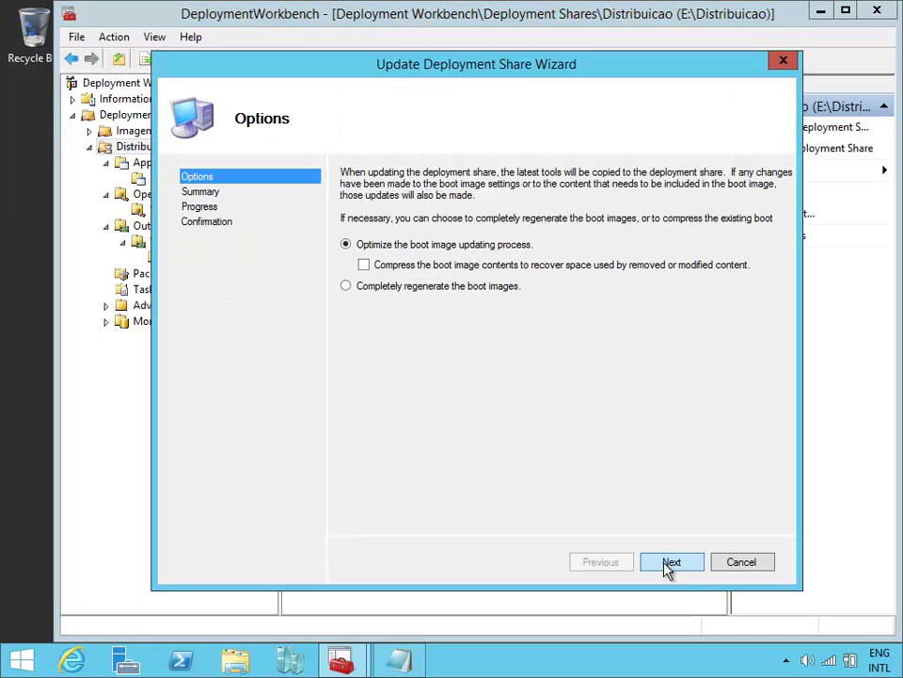
pyautogui.click(669, 564)
pyautogui.click(669, 563)
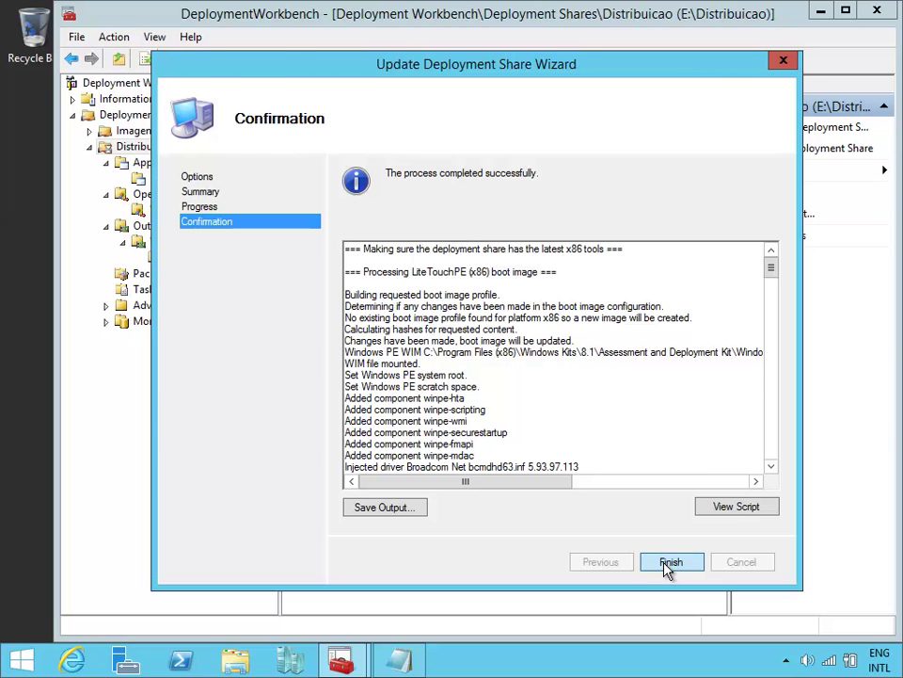
pyautogui.click(668, 567)
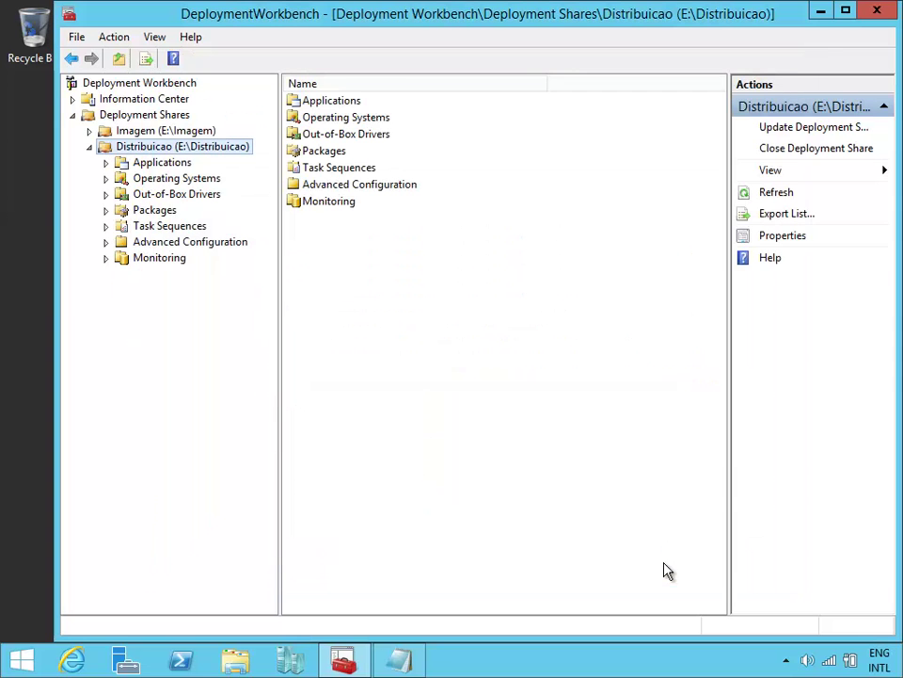
# Step: Minimize the Deployment Workbench and close the CustomSettings Notepad window
pyautogui.click(819, 11)
pyautogui.moveTo(785, 32); pyautogui.dragTo(610, 56)
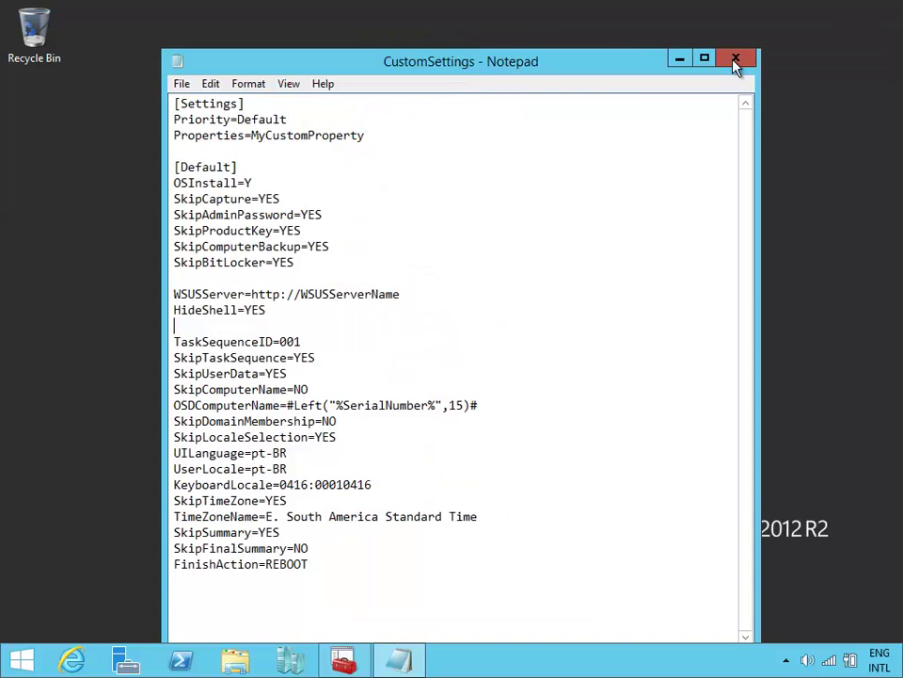
pyautogui.click(736, 59)
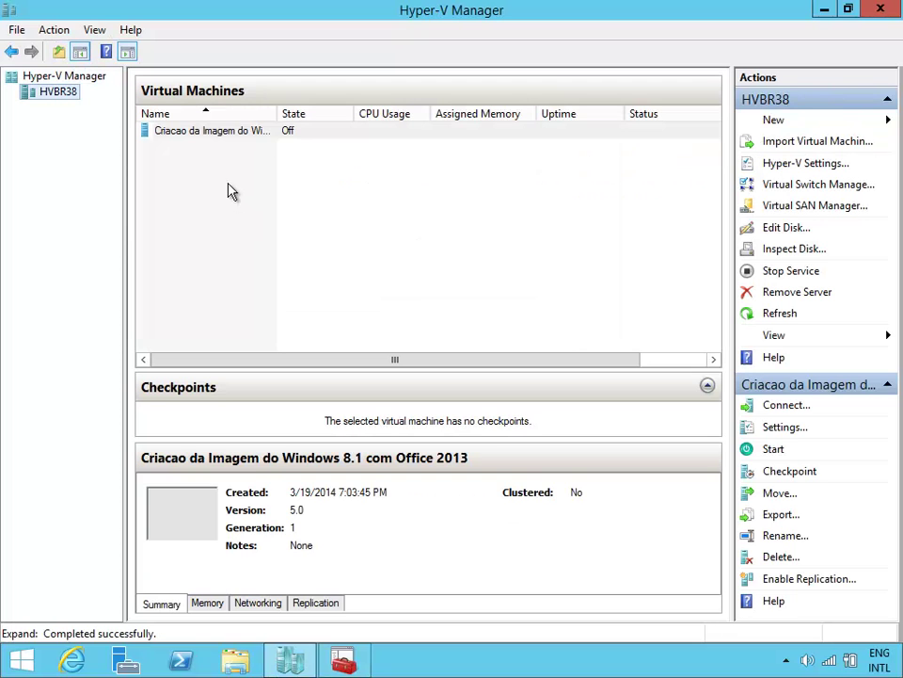
# Step: Start a new VM named Teste do Windows 8.1, stored in a different location under E:\VMs\
pyautogui.click(229, 188)
pyautogui.click(778, 120)
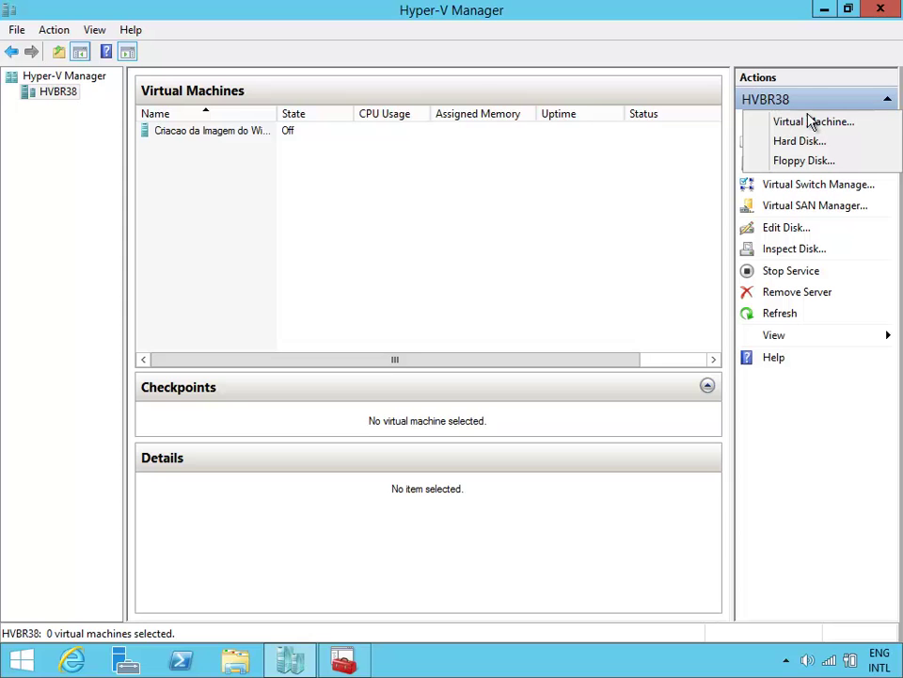
pyautogui.click(815, 120)
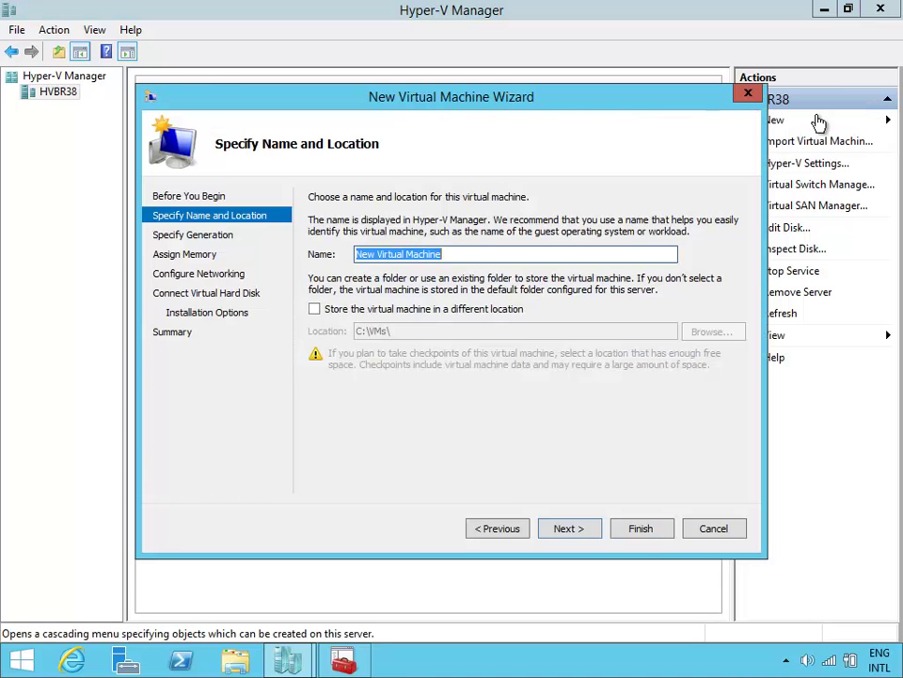
pyautogui.write('Imple')
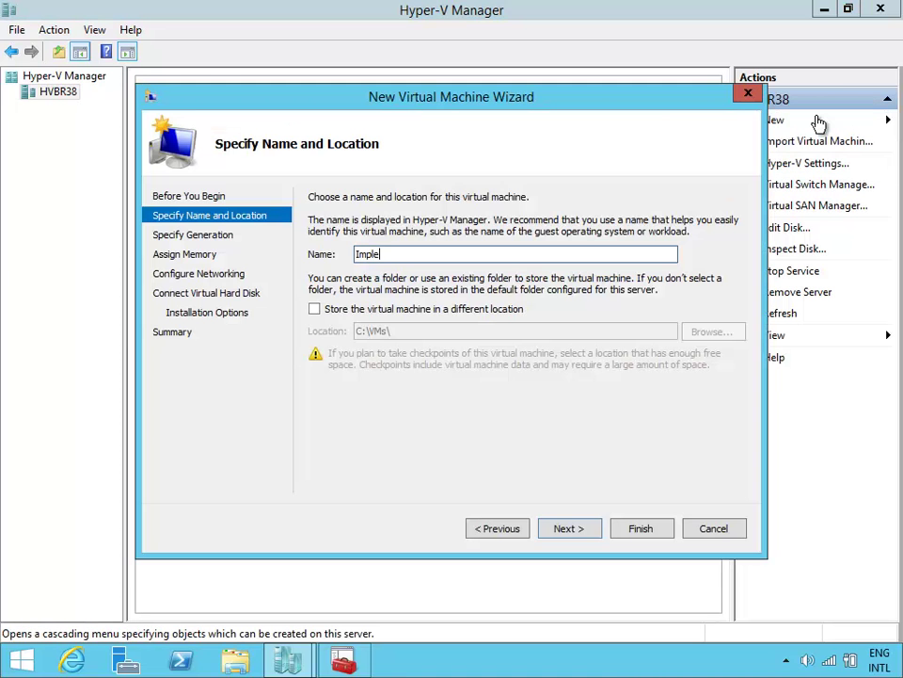
pyautogui.write('mentacao')
pyautogui.press('BackSpace')
pyautogui.press('BackSpace')
pyautogui.press('BackSpace')
pyautogui.press('BackSpace')
pyautogui.press('BackSpace')
pyautogui.press('BackSpace')
pyautogui.press('BackSpace')
pyautogui.press('BackSpace')
pyautogui.press('BackSpace')
pyautogui.press('BackSpace')
pyautogui.press('BackSpace')
pyautogui.press('BackSpace')
pyautogui.press('BackSpace')
pyautogui.press('BackSpace')
pyautogui.write('Teste do Windows 8.')
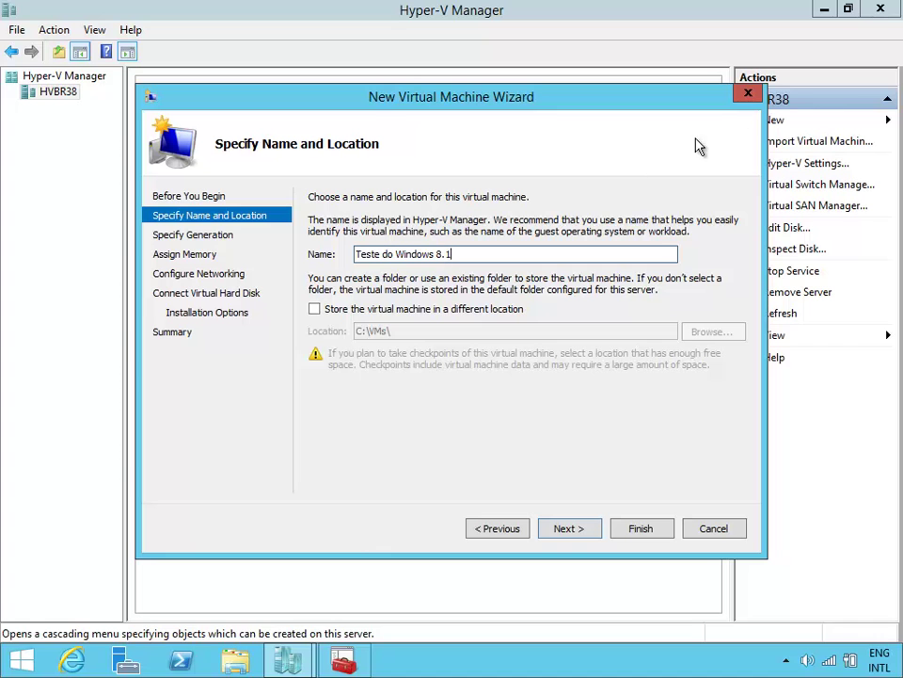
pyautogui.write('1')
pyautogui.click(358, 311)
pyautogui.moveTo(360, 329); pyautogui.dragTo(321, 330)
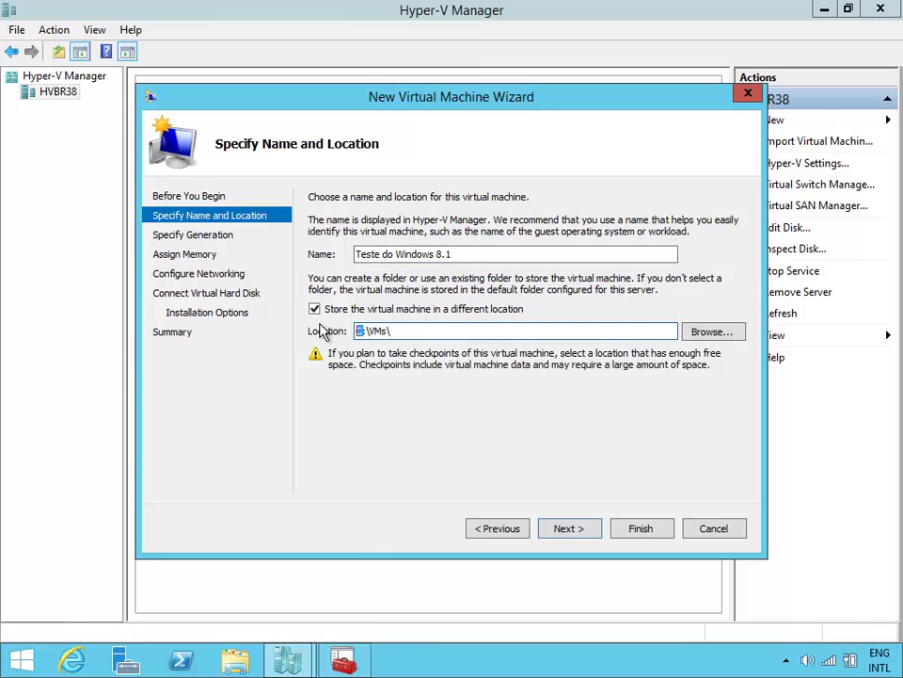
pyautogui.write('E')
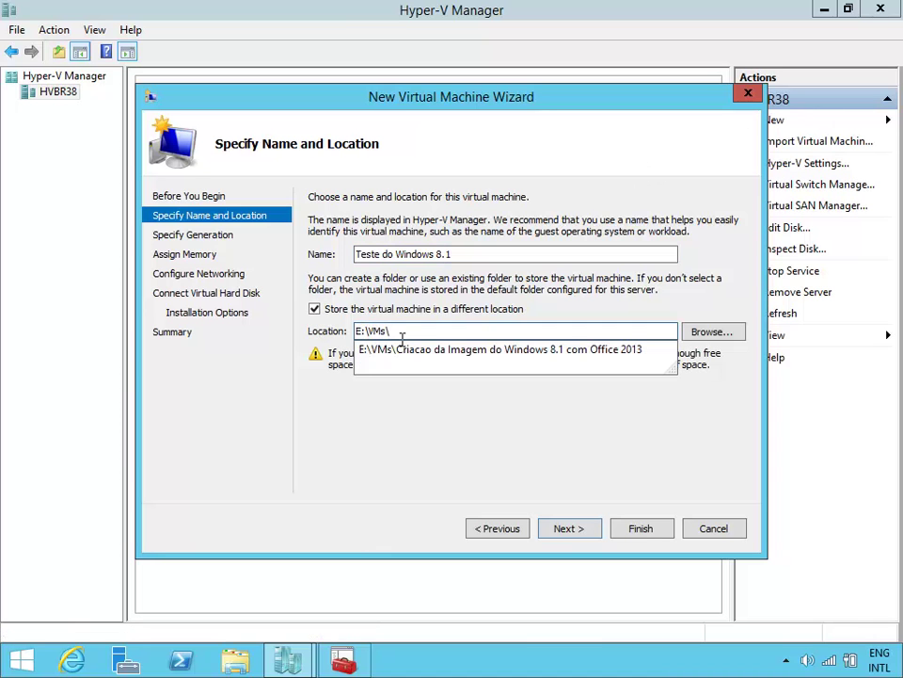
pyautogui.click(593, 528)
# Step: Give the VM 2048 MB memory, Wireless networking, a default new VHDX, and ISO image install media
pyautogui.click(596, 530)
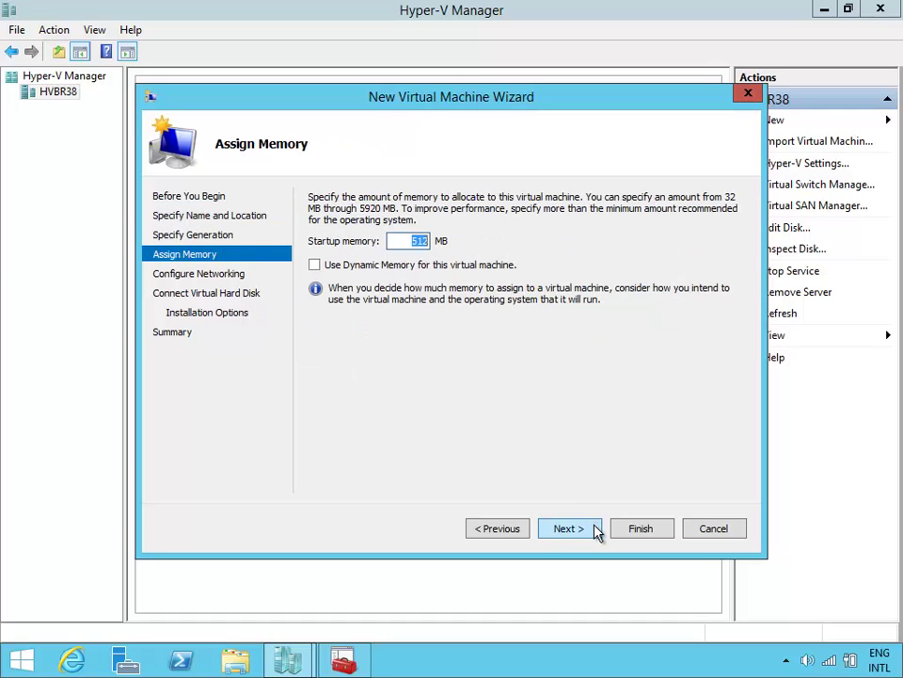
pyautogui.write('2048')
pyautogui.click(579, 528)
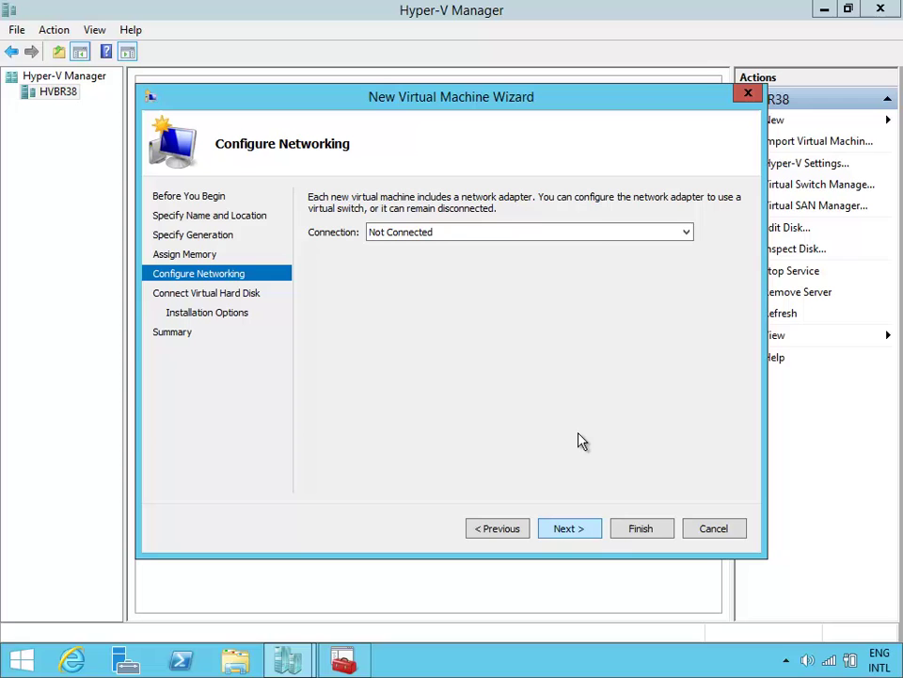
pyautogui.click(581, 236)
pyautogui.click(569, 282)
pyautogui.click(585, 531)
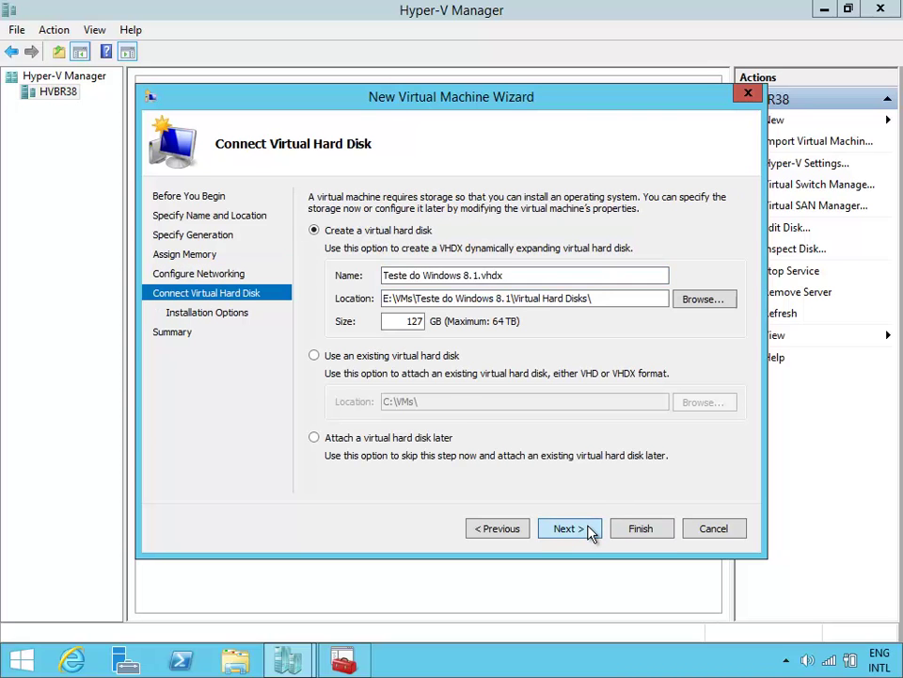
pyautogui.click(591, 531)
pyautogui.click(313, 254)
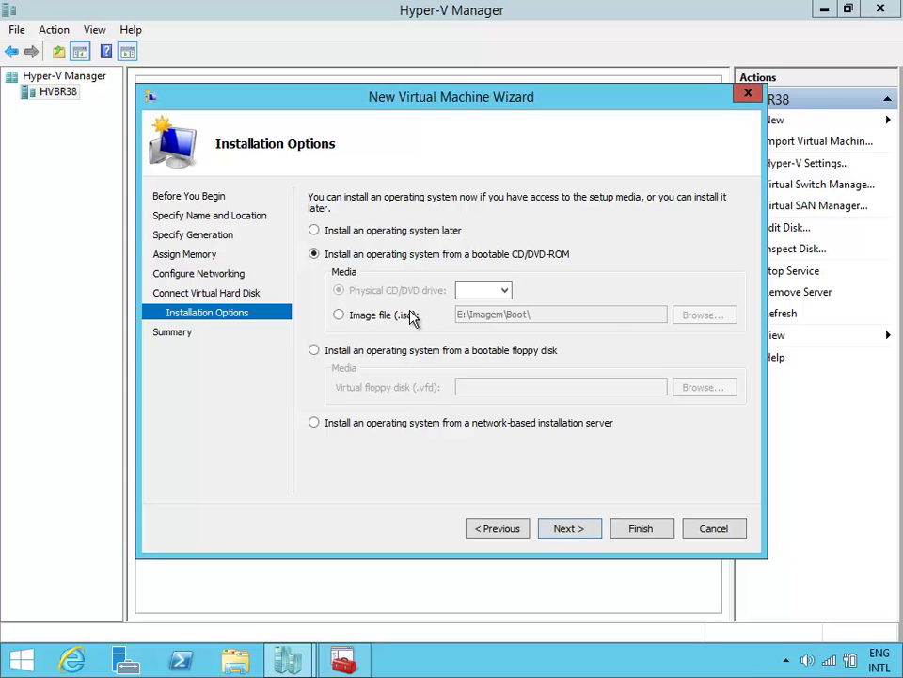
pyautogui.click(339, 314)
# Step: Browse for the install ISO in the E:\Distribuicao\Boot folder
pyautogui.click(702, 316)
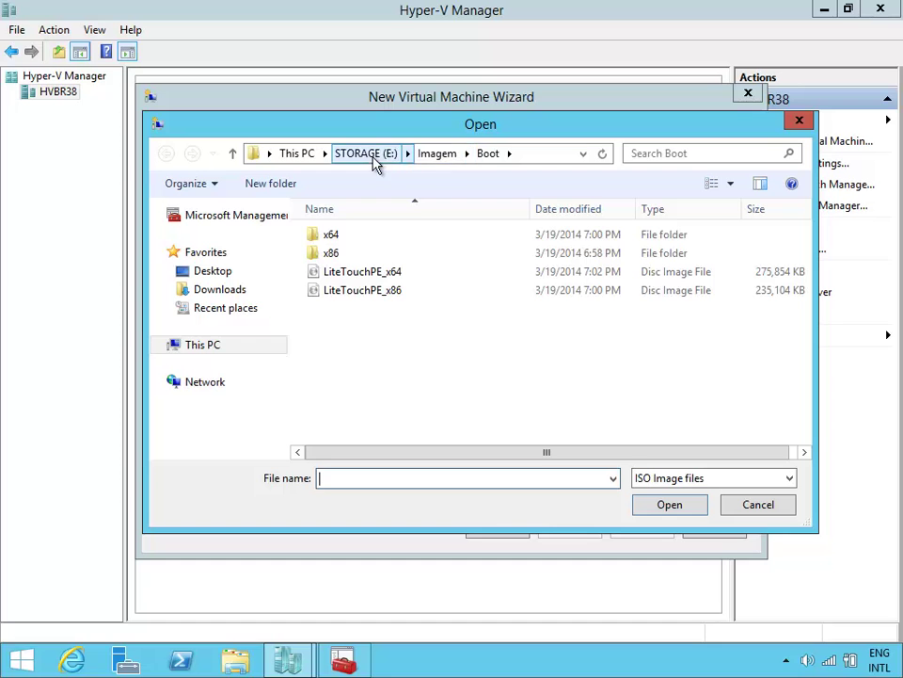
pyautogui.click(368, 156)
pyautogui.doubleClick(402, 256)
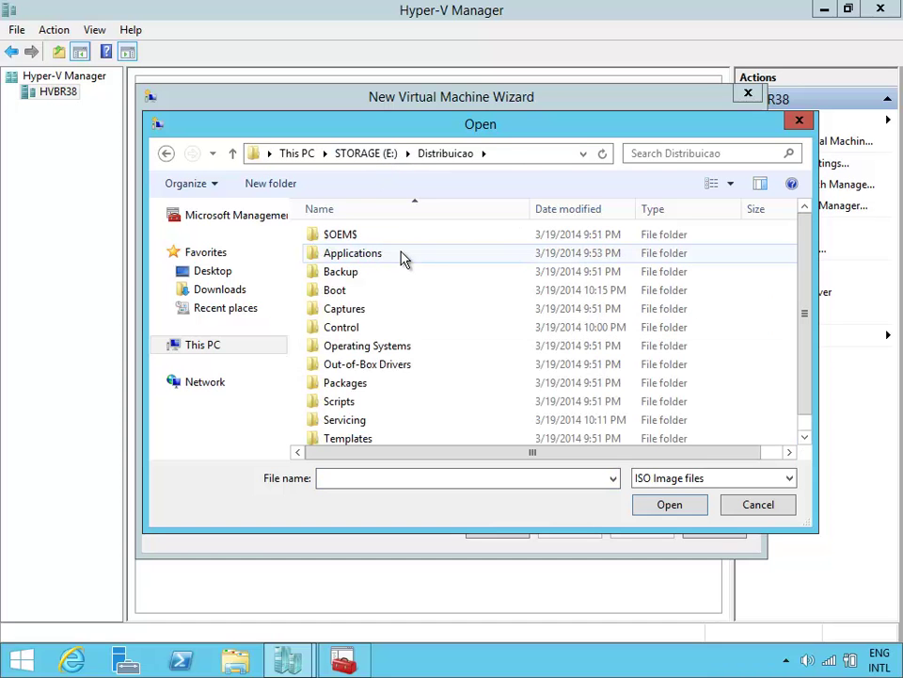
pyautogui.doubleClick(411, 294)
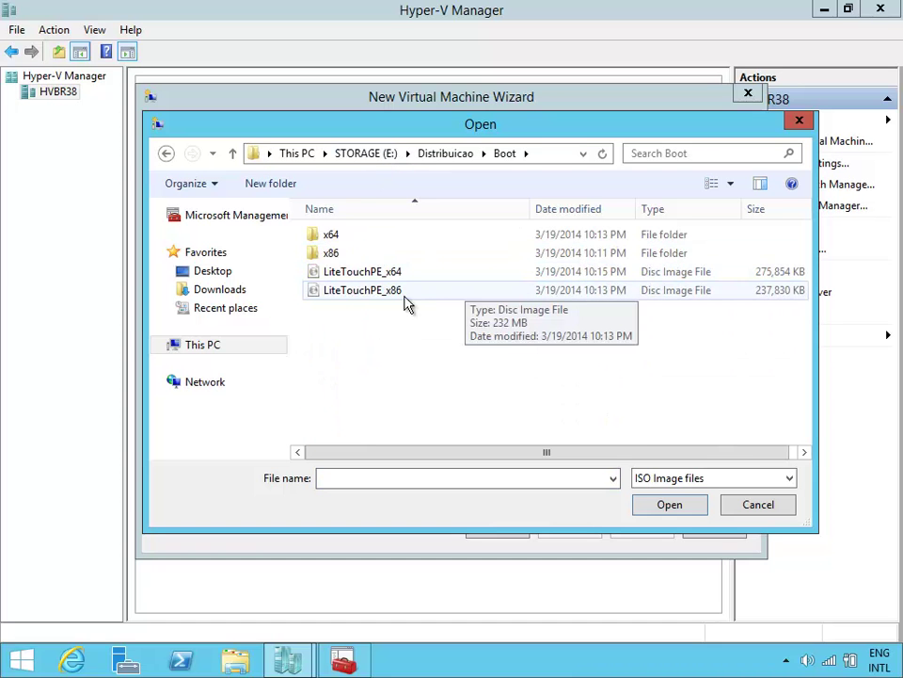
# Step: Choose LiteTouchPE_x86 as the install ISO and finish creating the VM
pyautogui.doubleClick(419, 297)
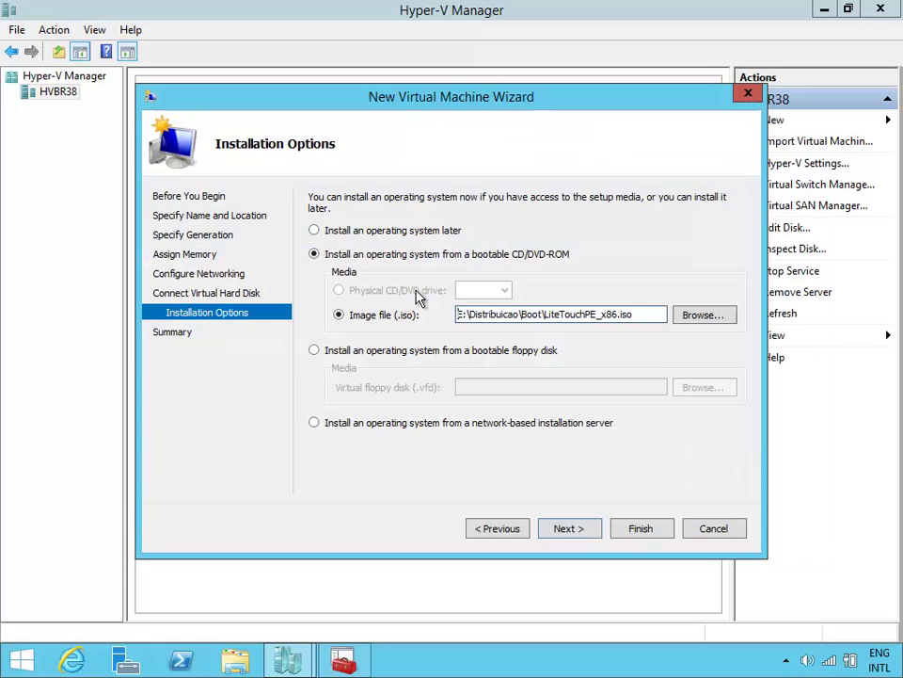
pyautogui.click(581, 529)
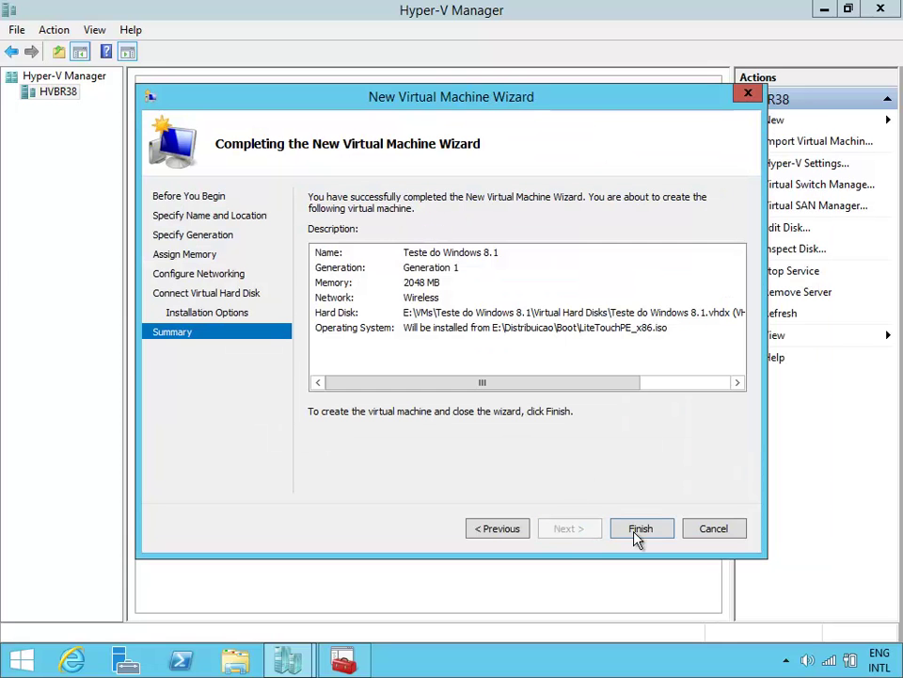
pyautogui.click(638, 533)
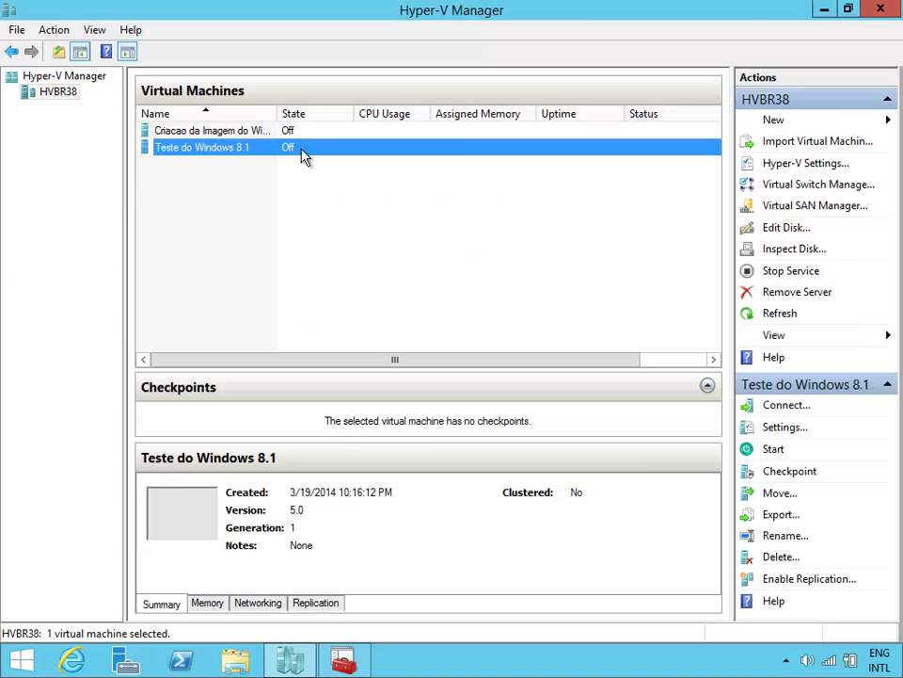
# Step: Check the new VM's settings without changes, then connect to it and power it on
pyautogui.rightClick(301, 156)
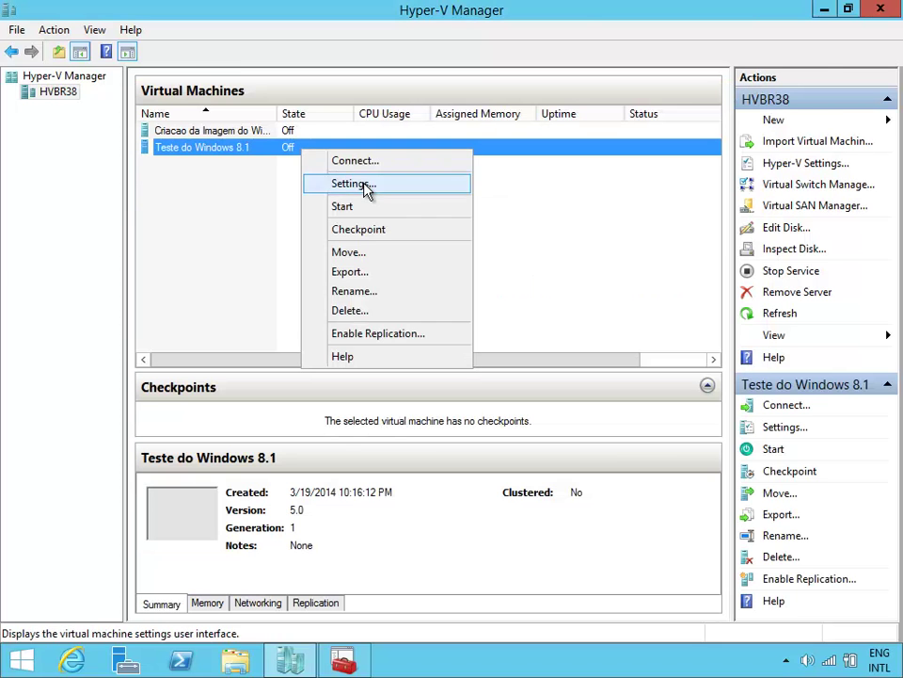
pyautogui.click(365, 184)
pyautogui.click(317, 184)
pyautogui.click(596, 598)
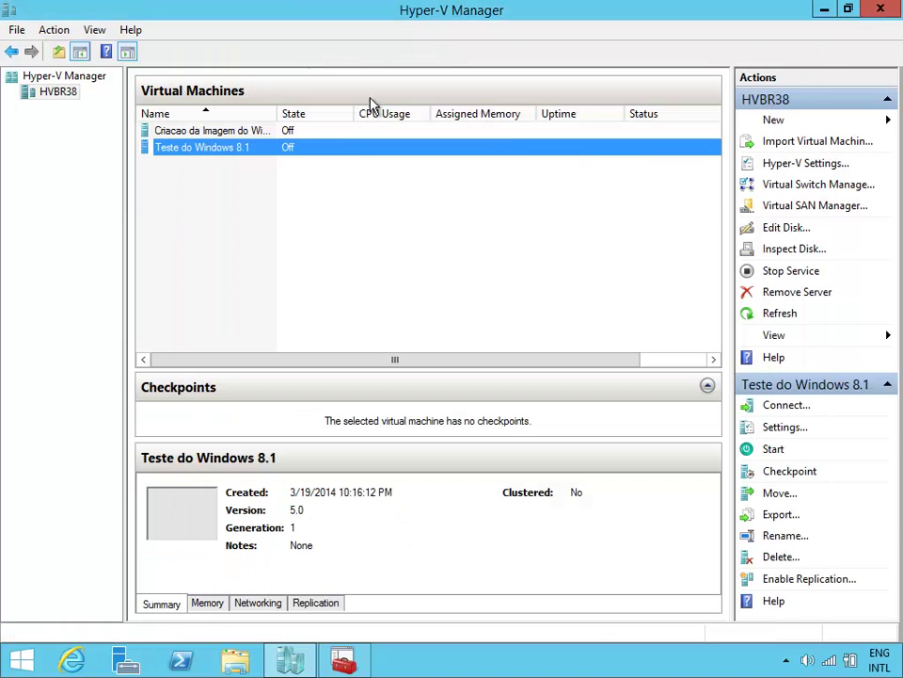
pyautogui.doubleClick(391, 149)
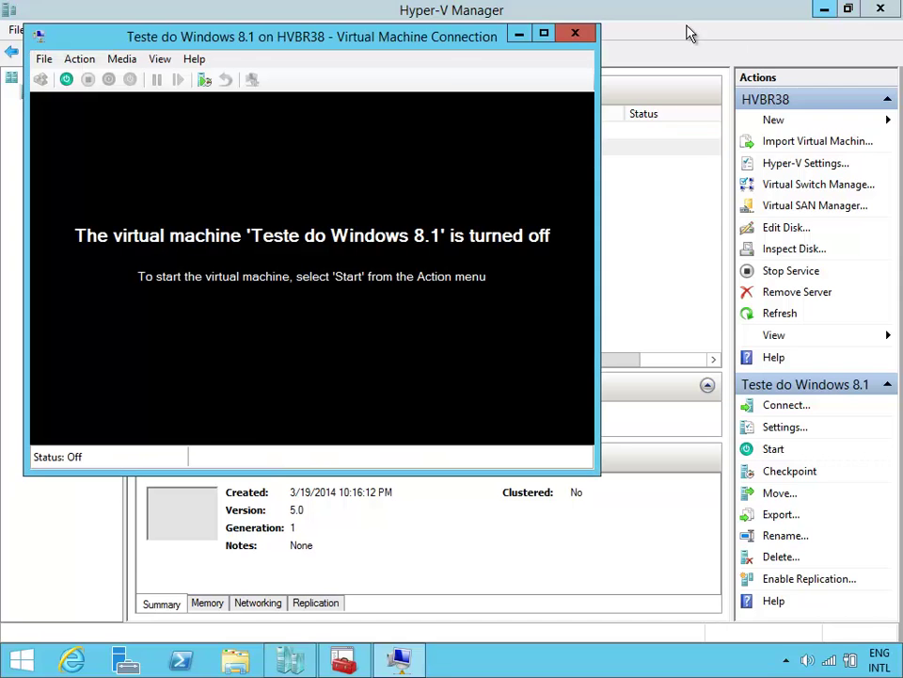
pyautogui.click(824, 9)
pyautogui.click(67, 80)
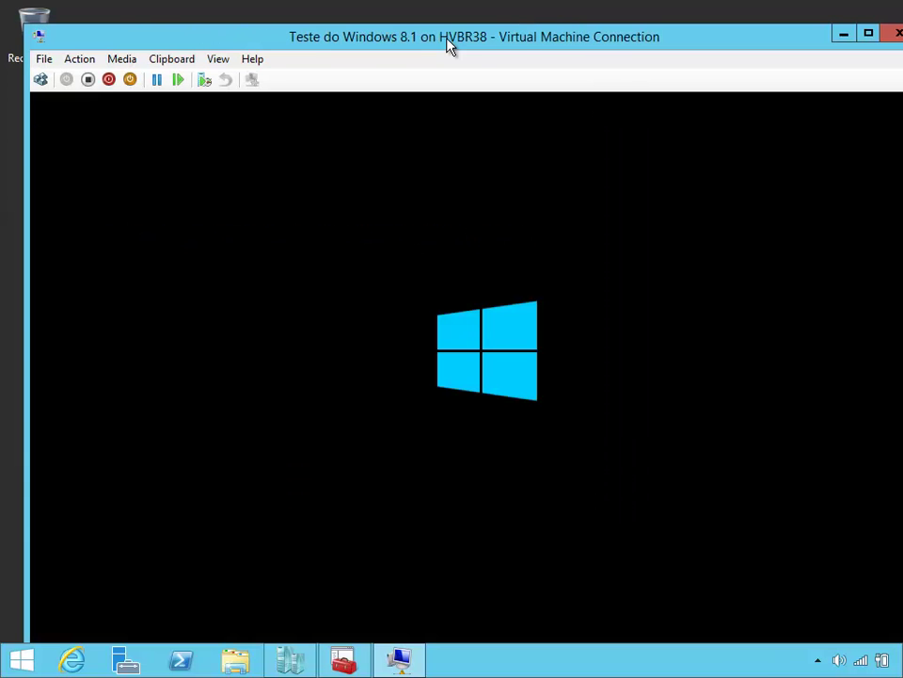
# Step: Make the Virtual Machine Connection window full screen while the VM boots to the credentials prompt
pyautogui.doubleClick(448, 44)
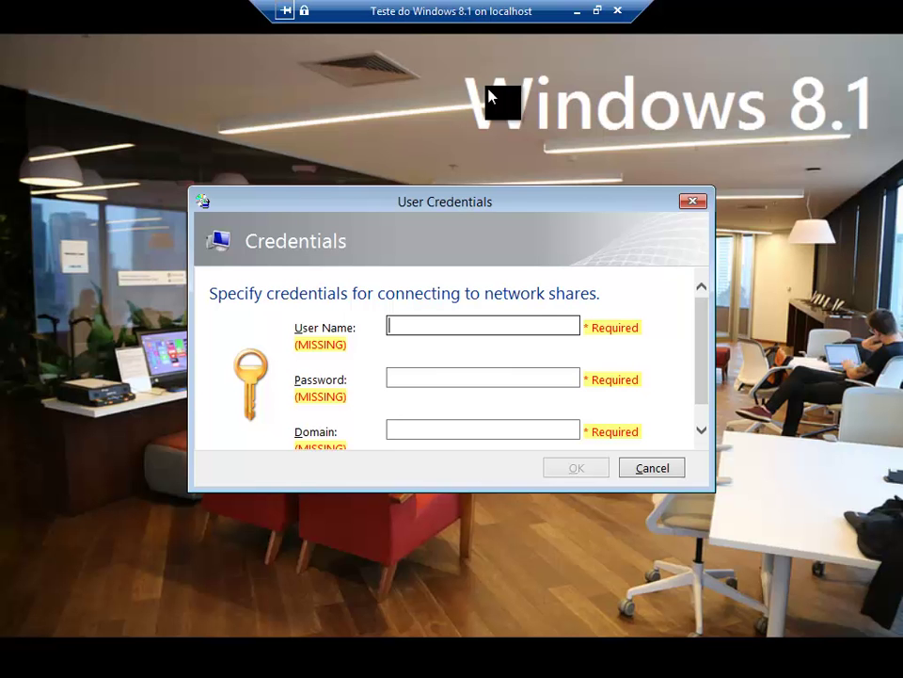
# Step: Enter .\administrator and its password in the User Credentials dialog and submit them
pyautogui.moveTo(531, 201); pyautogui.dragTo(501, 159)
pyautogui.moveTo(464, 454); pyautogui.dragTo(460, 514)
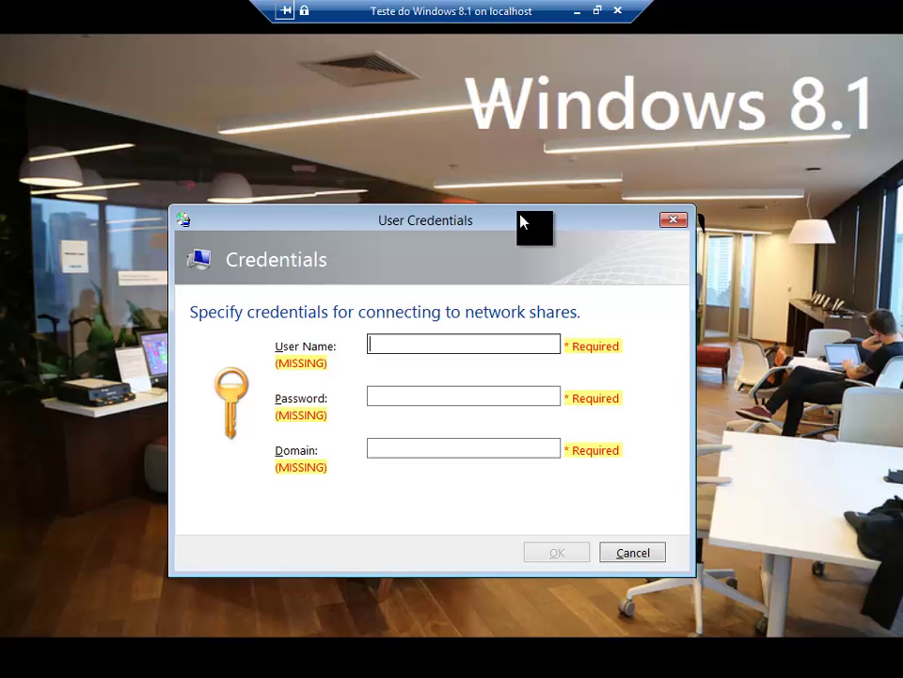
pyautogui.write('.\\')
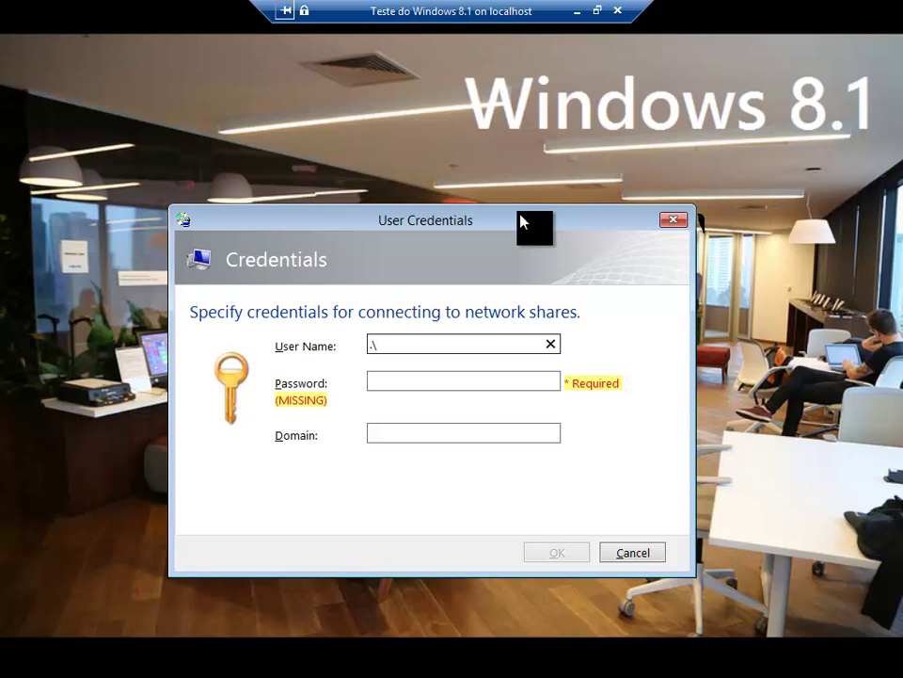
pyautogui.write('administrator')
pyautogui.press('Tab')
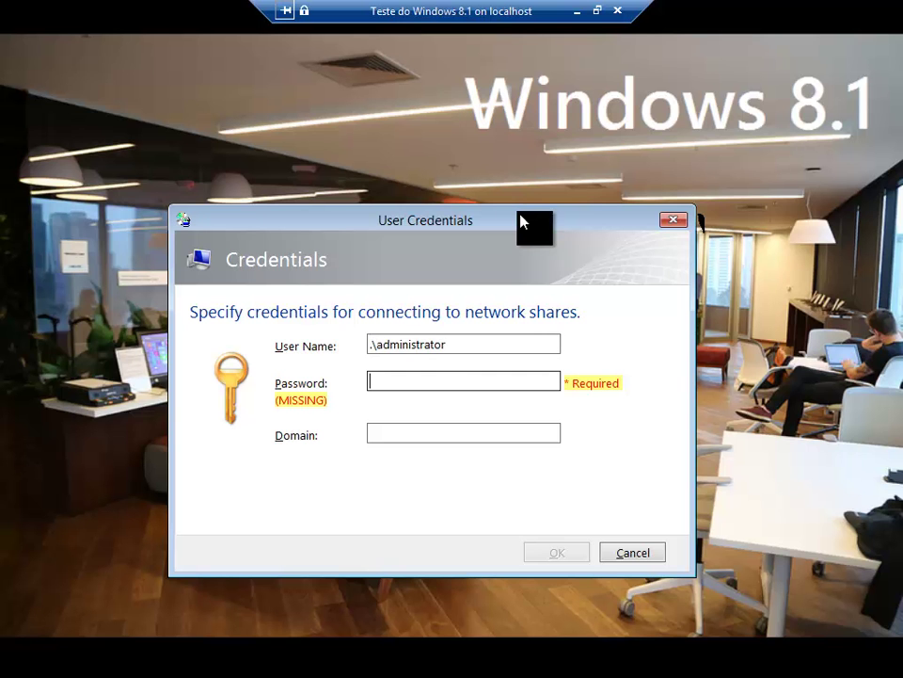
pyautogui.write('***********')
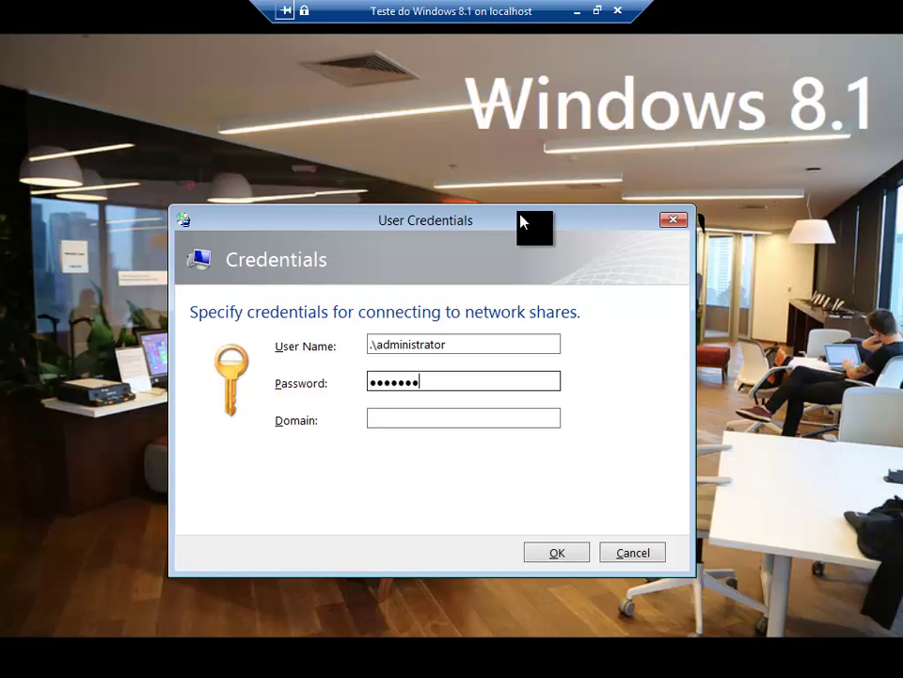
pyautogui.click(578, 555)
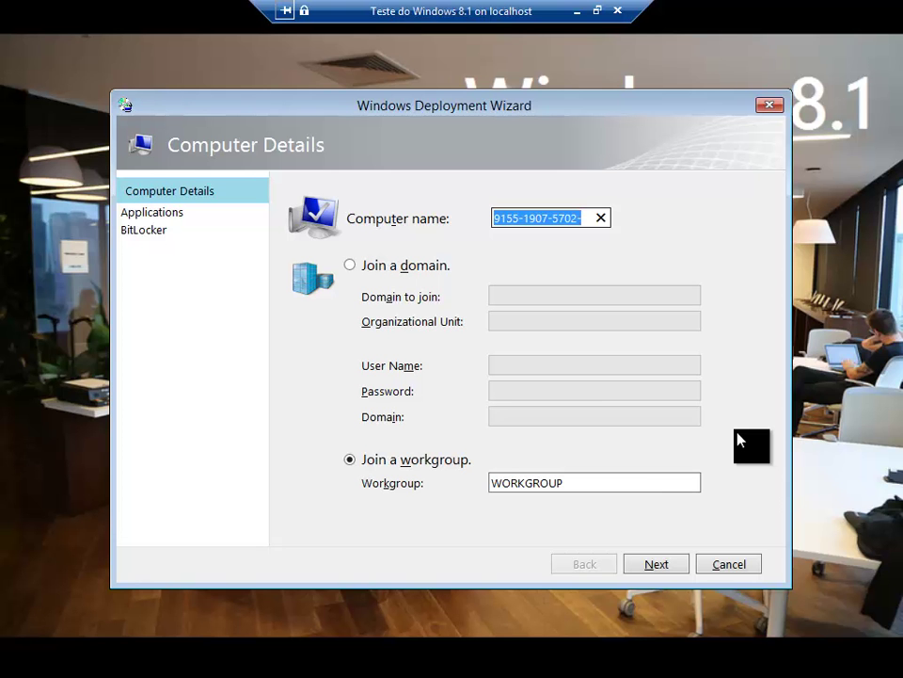
# Step: Rename the computer to PCBR23524367
pyautogui.click(587, 218)
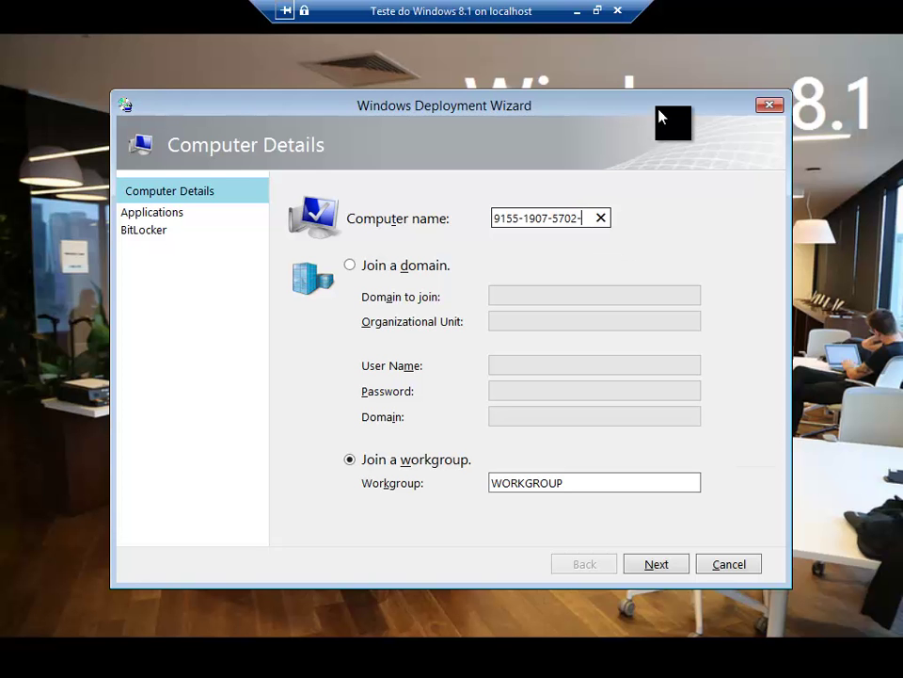
pyautogui.press('BackSpace')
pyautogui.press('BackSpace')
pyautogui.press('BackSpace')
pyautogui.press('BackSpace')
pyautogui.press('BackSpace')
pyautogui.press('BackSpace')
pyautogui.press('BackSpace')
pyautogui.press('BackSpace')
pyautogui.press('BackSpace')
pyautogui.press('BackSpace')
pyautogui.press('BackSpace')
pyautogui.press('BackSpace')
pyautogui.press('BackSpace')
pyautogui.press('BackSpace')
pyautogui.press('BackSpace')
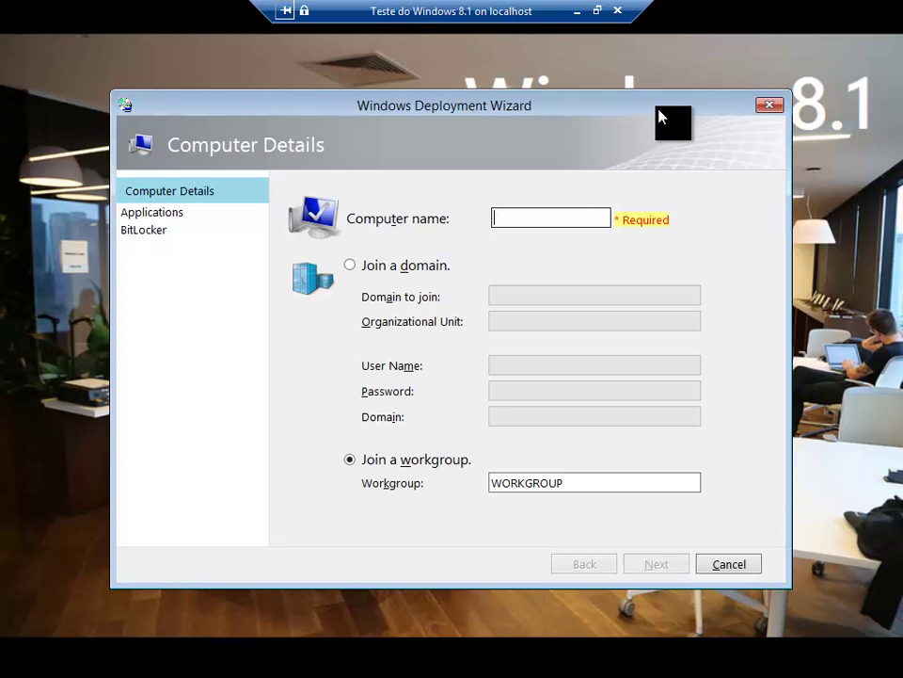
pyautogui.write('PC')
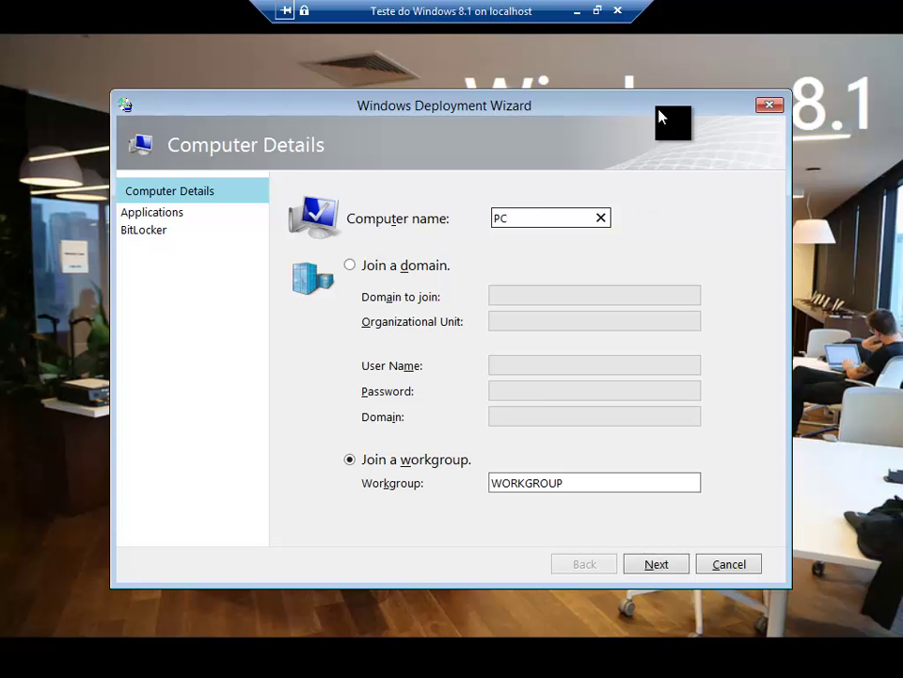
pyautogui.write('BR23524367')
# Step: Join southamerica.corp.microsoft.com, entering the join account's user name, password and domain
pyautogui.click(407, 268)
pyautogui.click(575, 296)
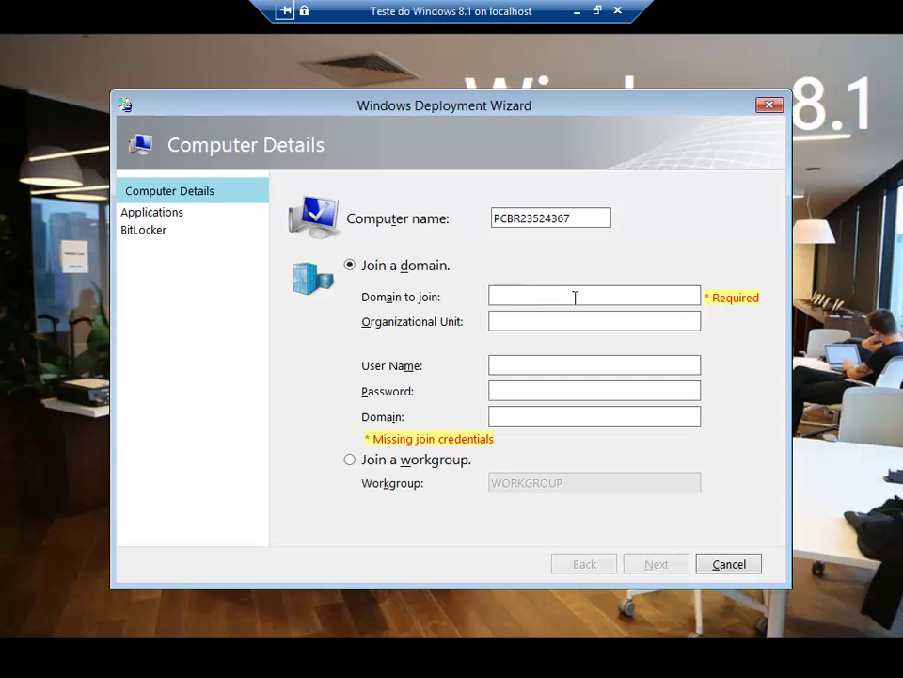
pyautogui.write('sout')
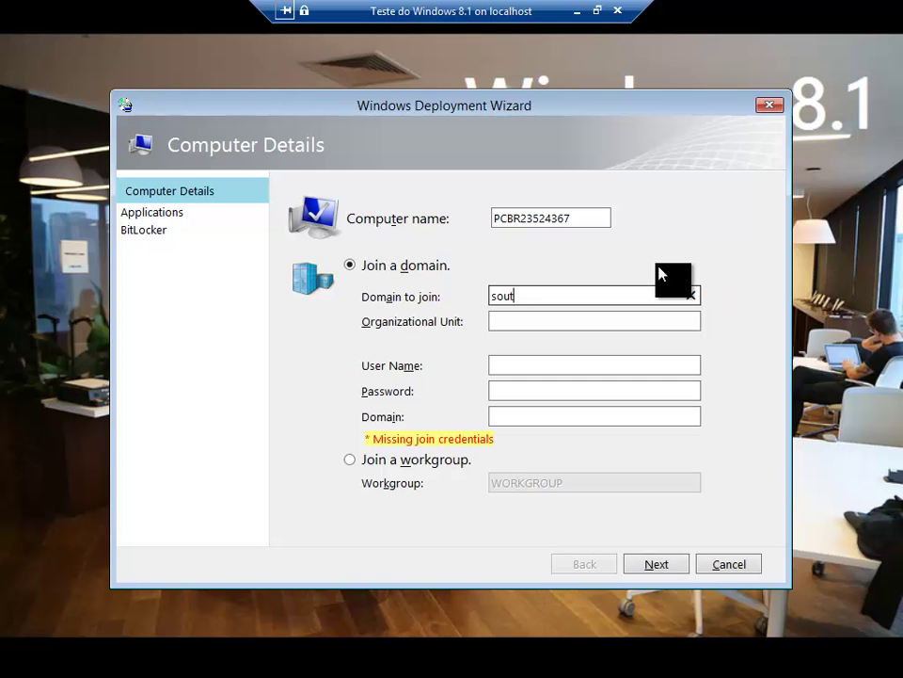
pyautogui.write('hamerica.corp.microsoft.com')
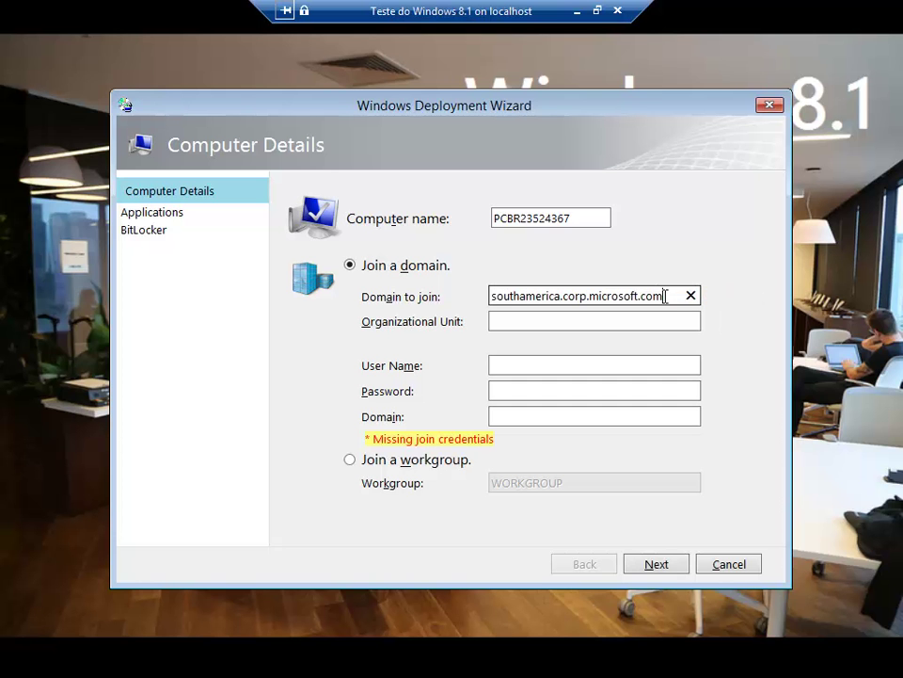
pyautogui.moveTo(666, 295); pyautogui.dragTo(409, 303)
pyautogui.hotkey('ctrl', 'c')
pyautogui.click(553, 365)
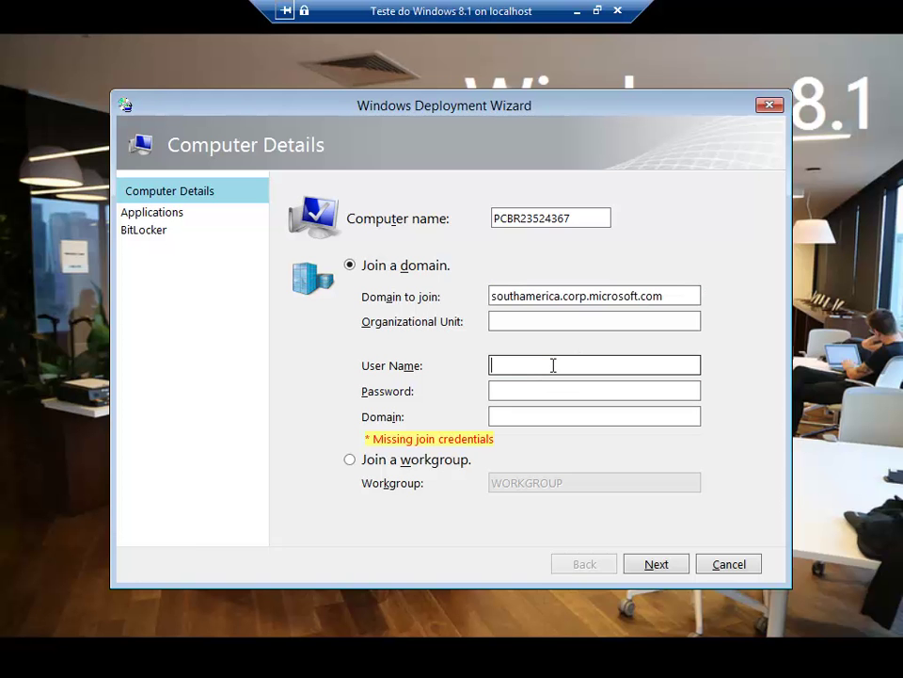
pyautogui.press('Tab')
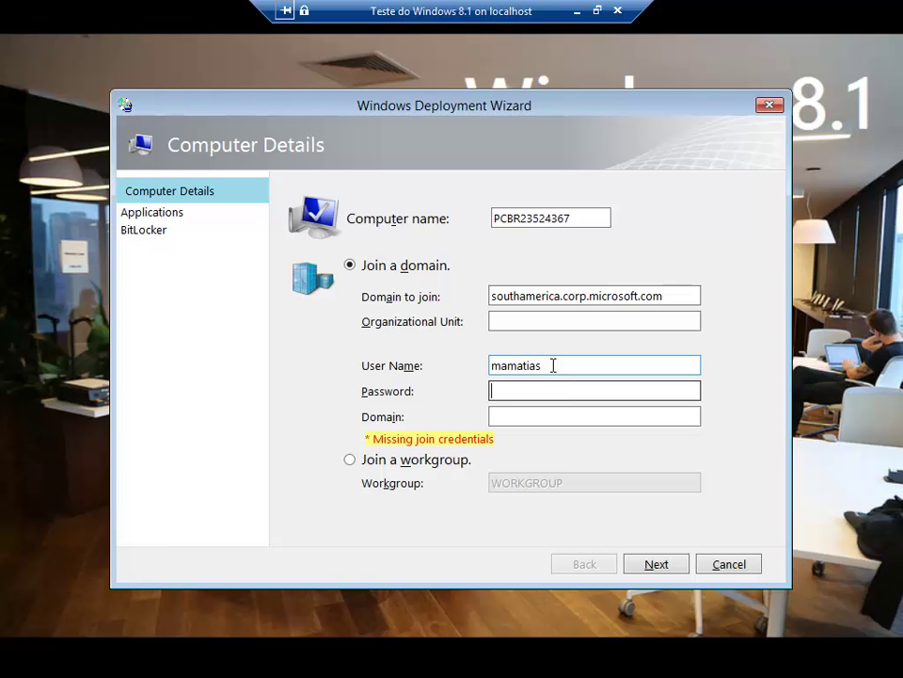
pyautogui.write('•••••••••••')
pyautogui.click(537, 414)
pyautogui.hotkey('ctrl', 'v')
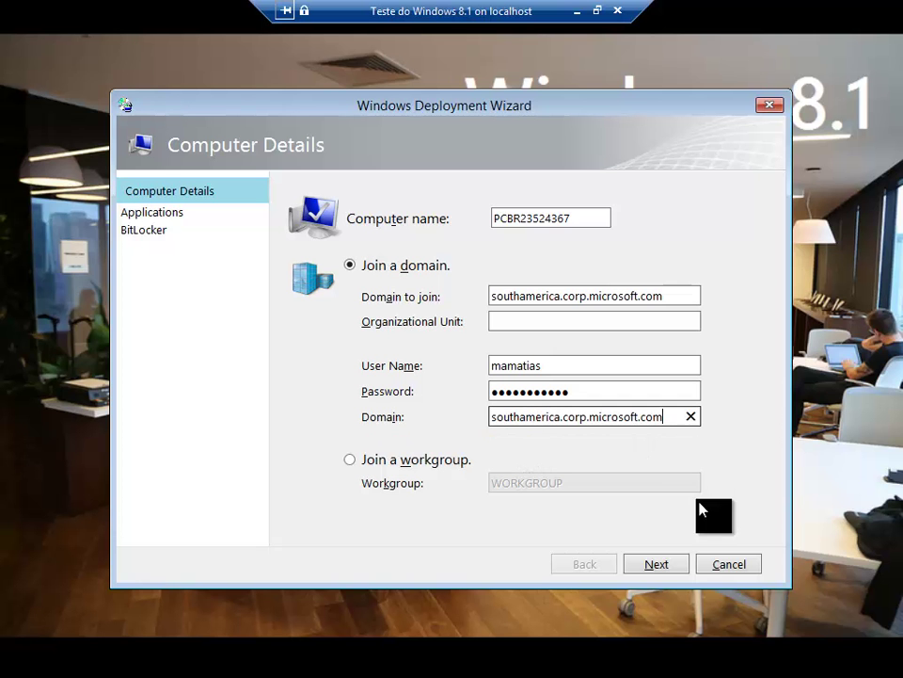
# Step: Tick 7 Zip under Utilitarios on the applications page and continue to the BitLocker page
pyautogui.click(659, 571)
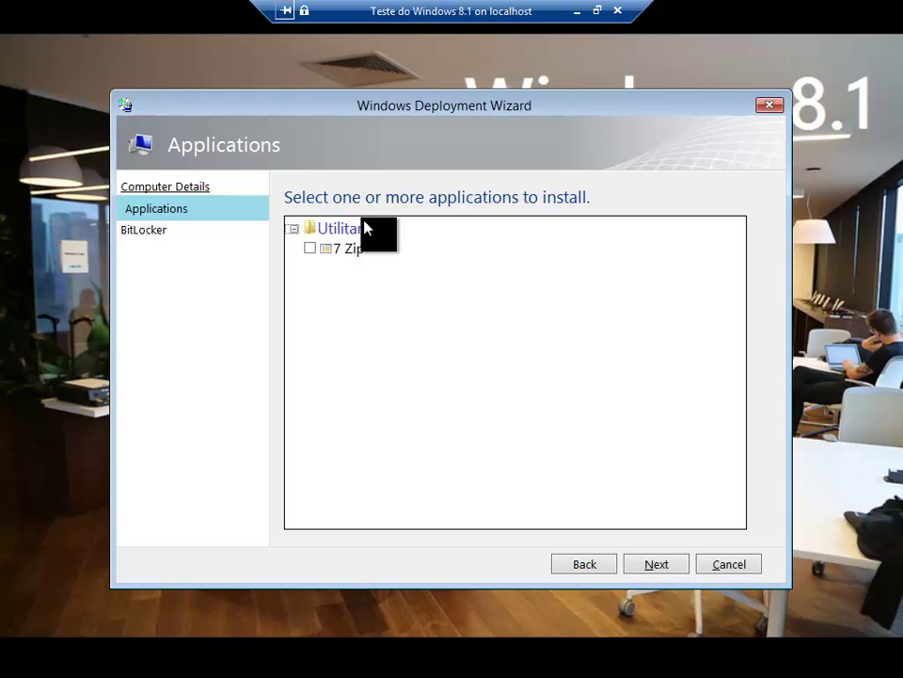
pyautogui.click(376, 249)
pyautogui.click(309, 248)
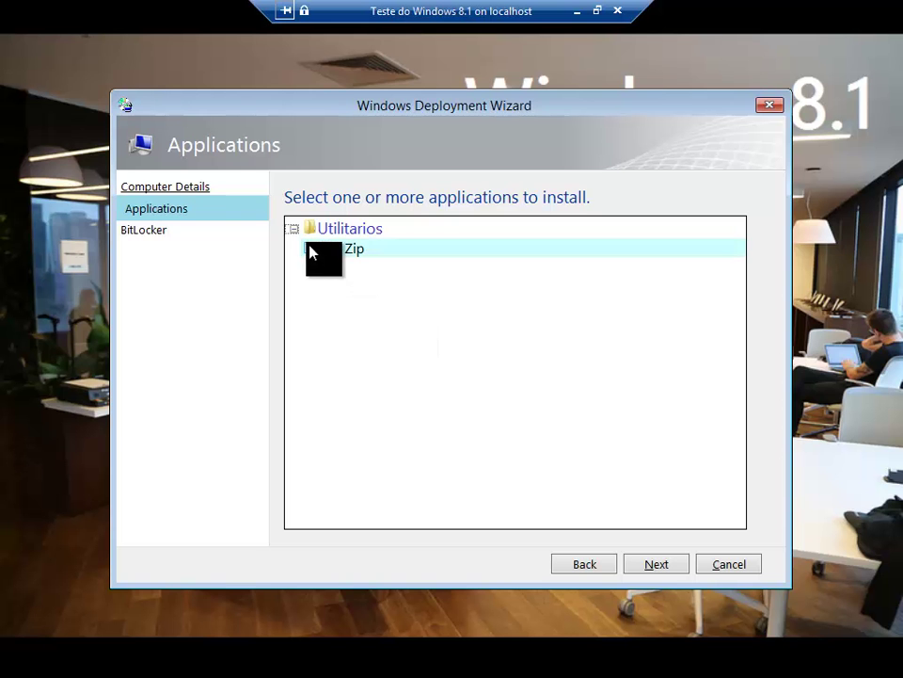
pyautogui.click(657, 568)
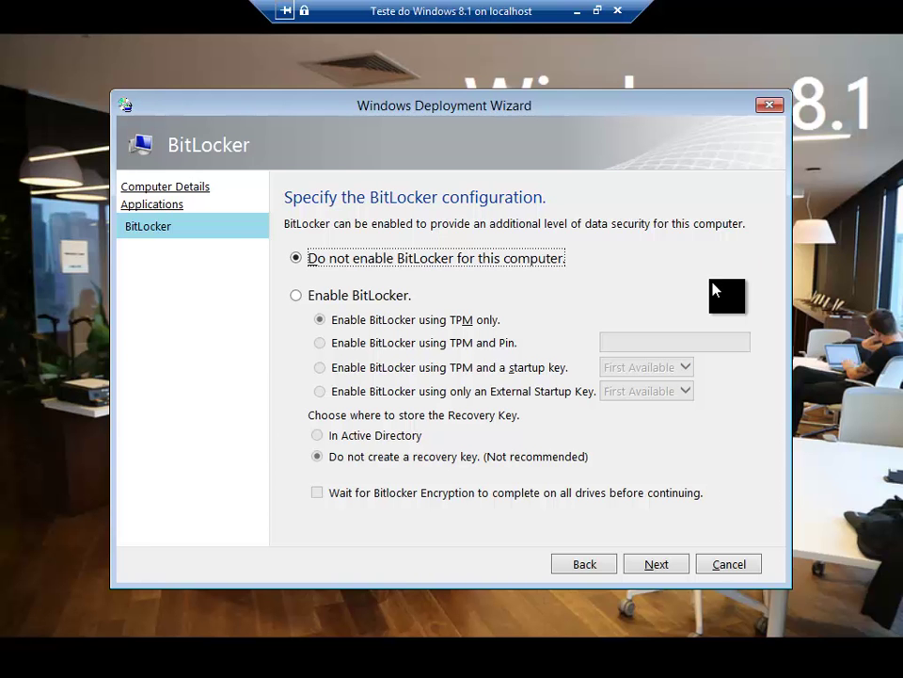
# Step: Keep 'Do not enable BitLocker for this computer' selected and begin the Windows 8.1 deployment
pyautogui.click(663, 564)
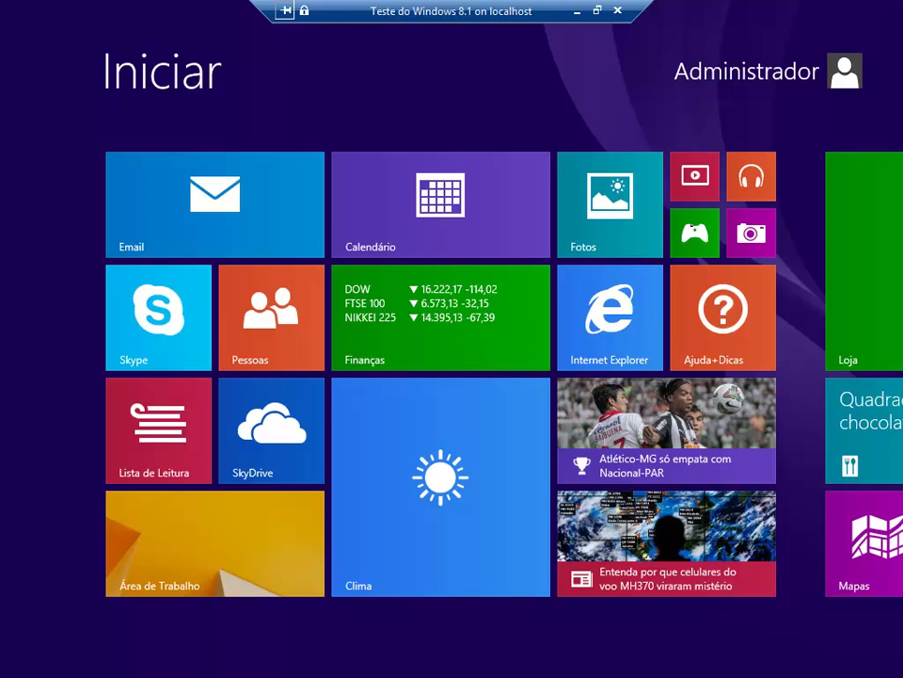
# Step: From the desktop, show all apps in the Start screen sorted by installation date
pyautogui.click(191, 554)
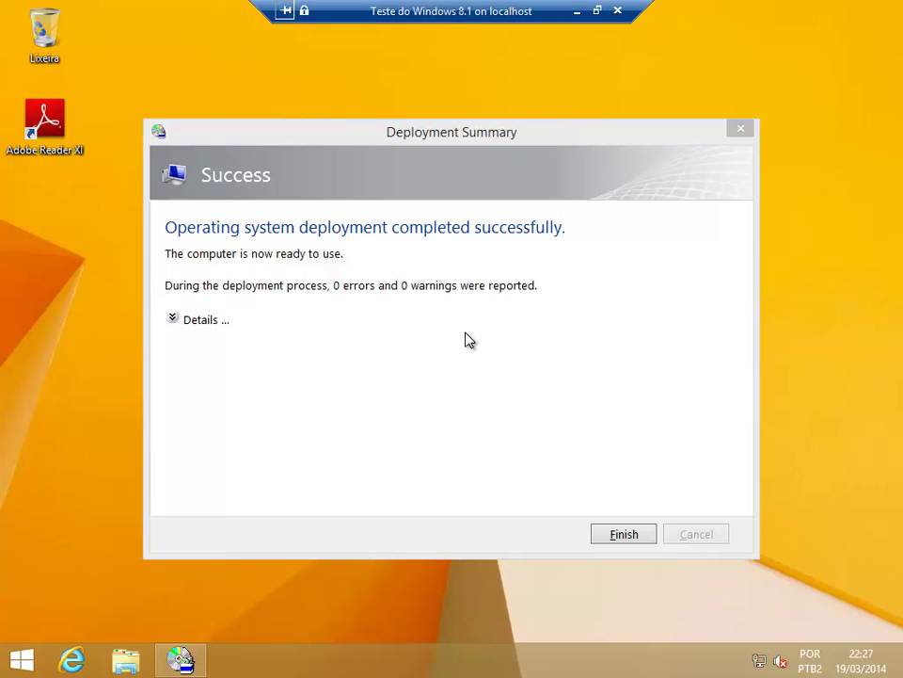
pyautogui.click(391, 370)
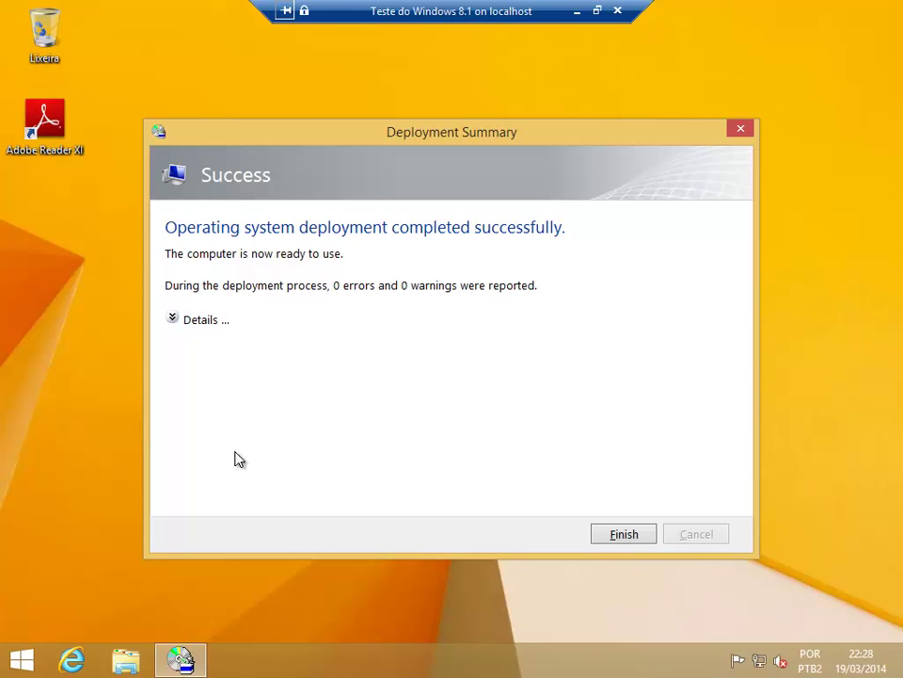
pyautogui.click(22, 663)
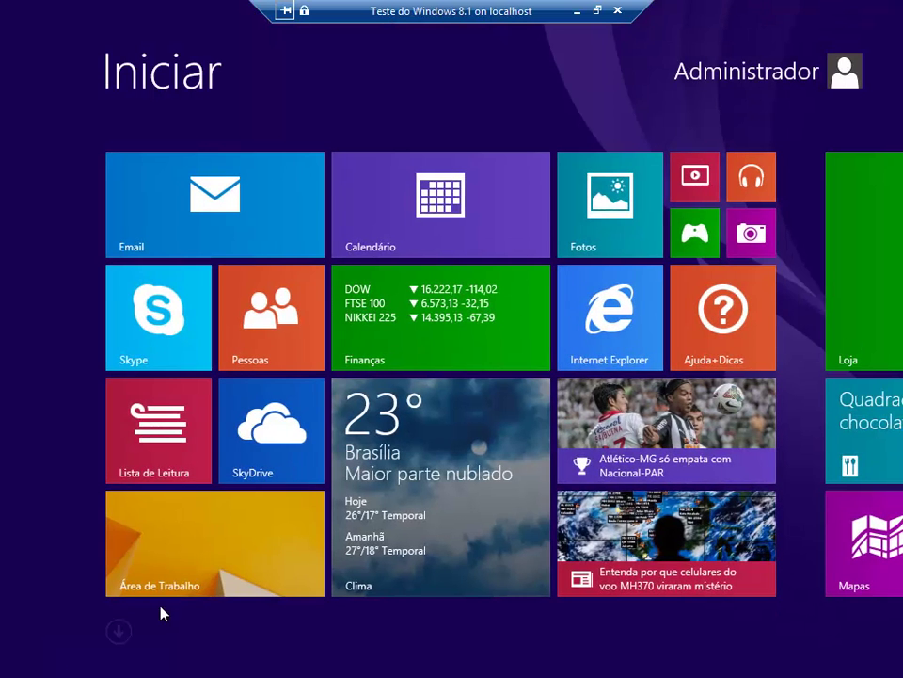
pyautogui.click(120, 633)
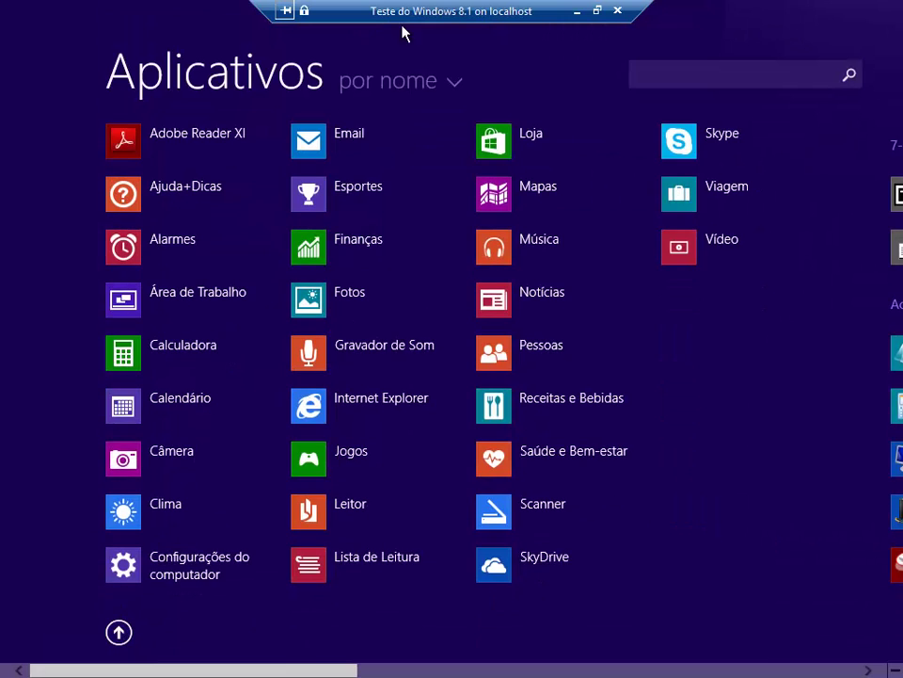
pyautogui.click(424, 85)
pyautogui.click(456, 138)
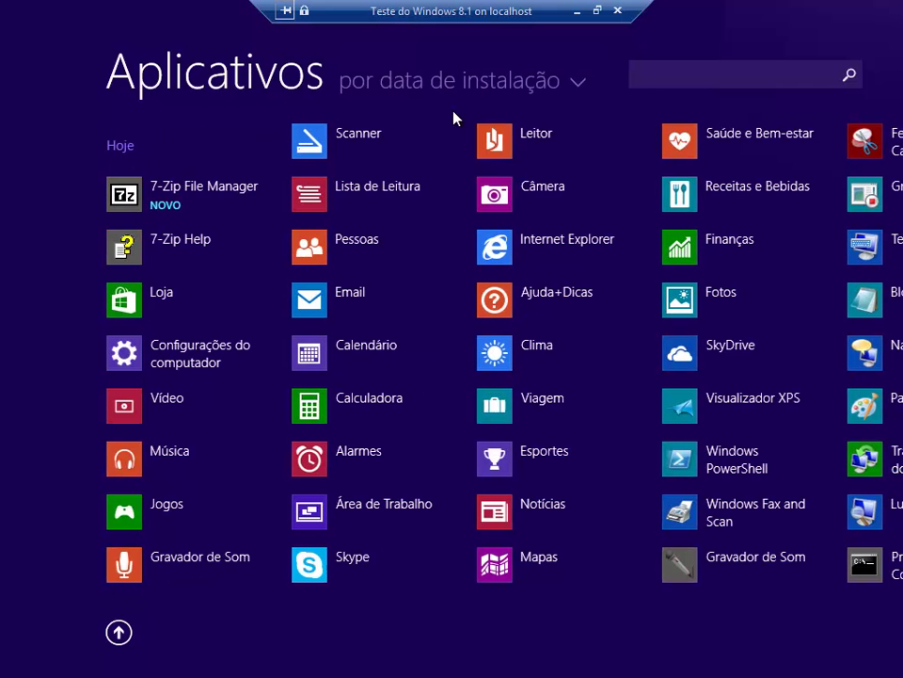
# Step: Launch and close 7-Zip File Manager, then finish the successful Deployment Summary
pyautogui.click(192, 208)
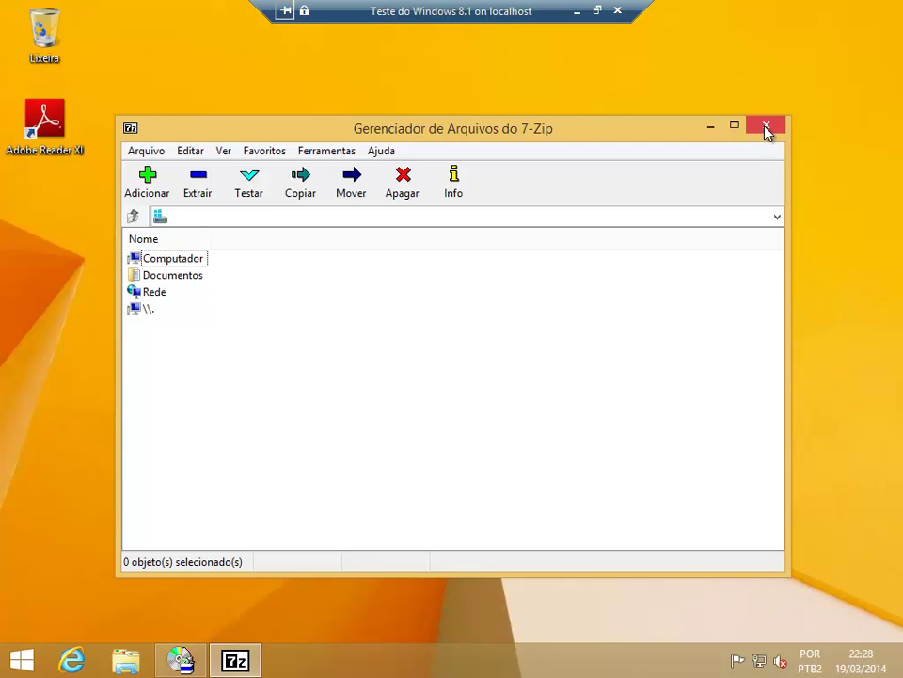
pyautogui.click(766, 128)
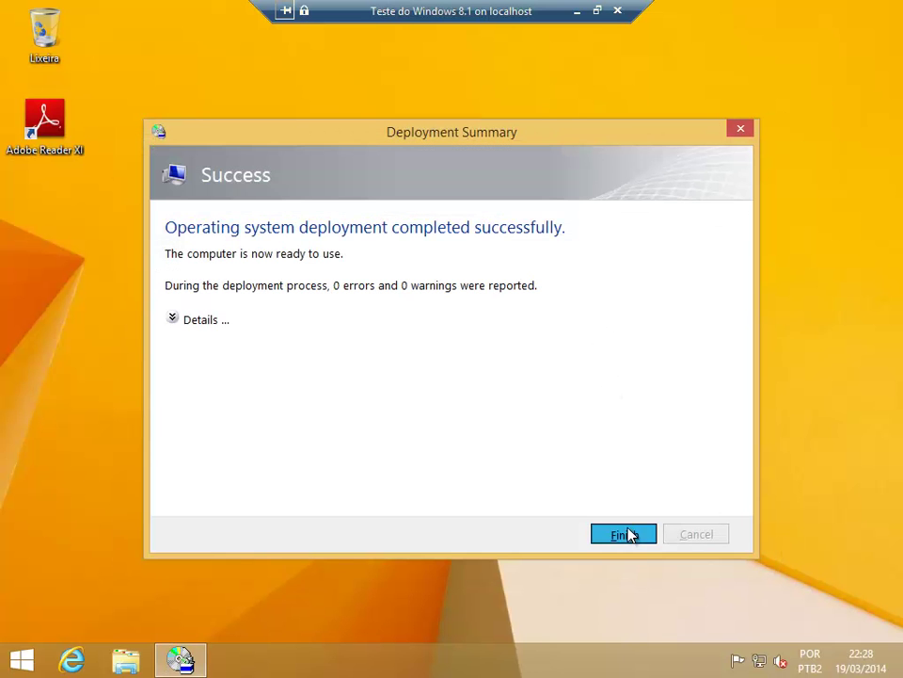
pyautogui.click(630, 534)
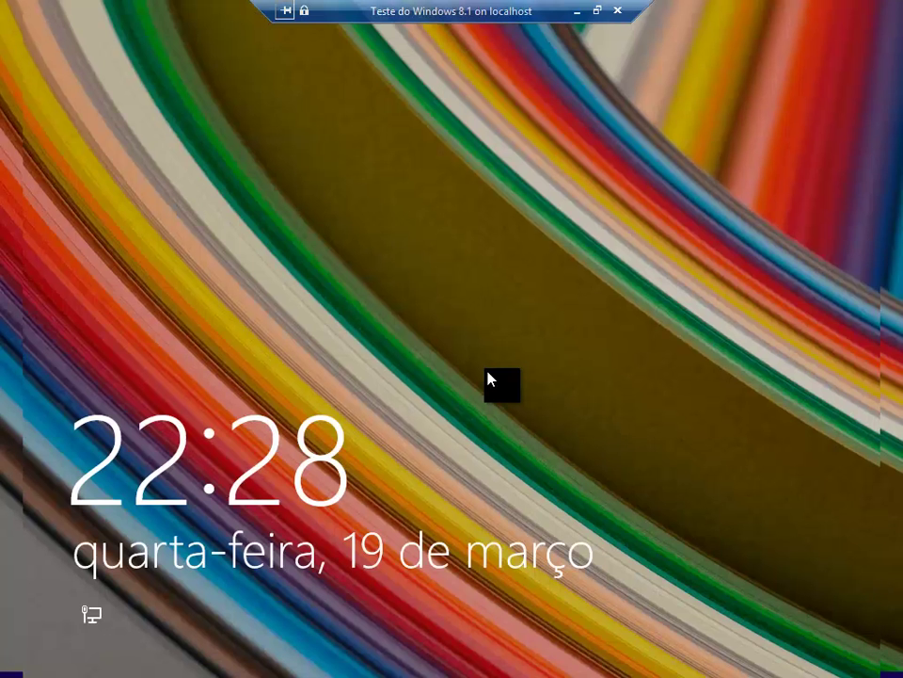
# Step: Dismiss the lock screen and choose Outro usuário to sign in as a different user
pyautogui.click(489, 377)
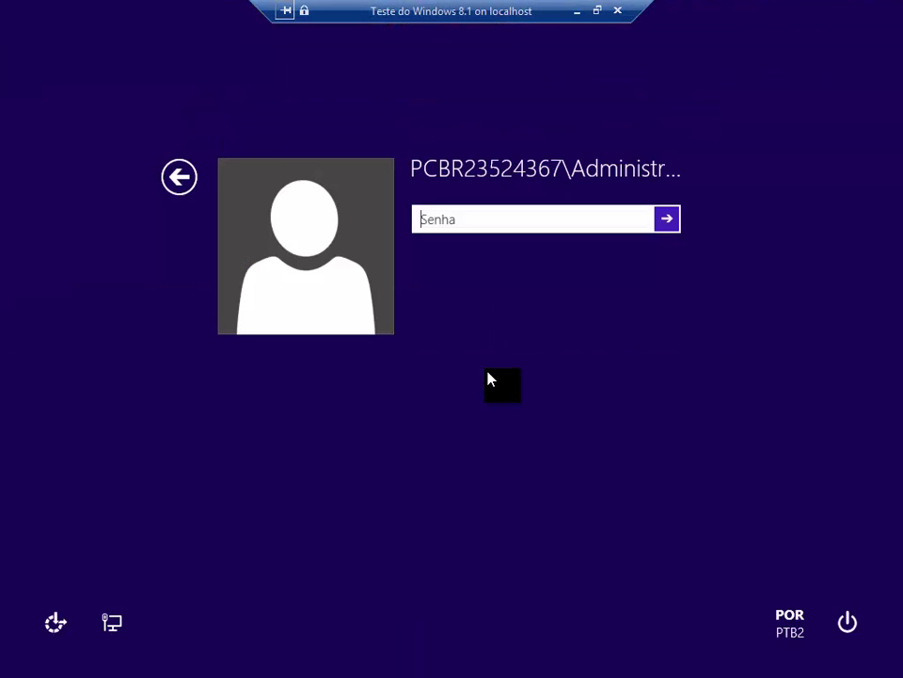
pyautogui.click(179, 176)
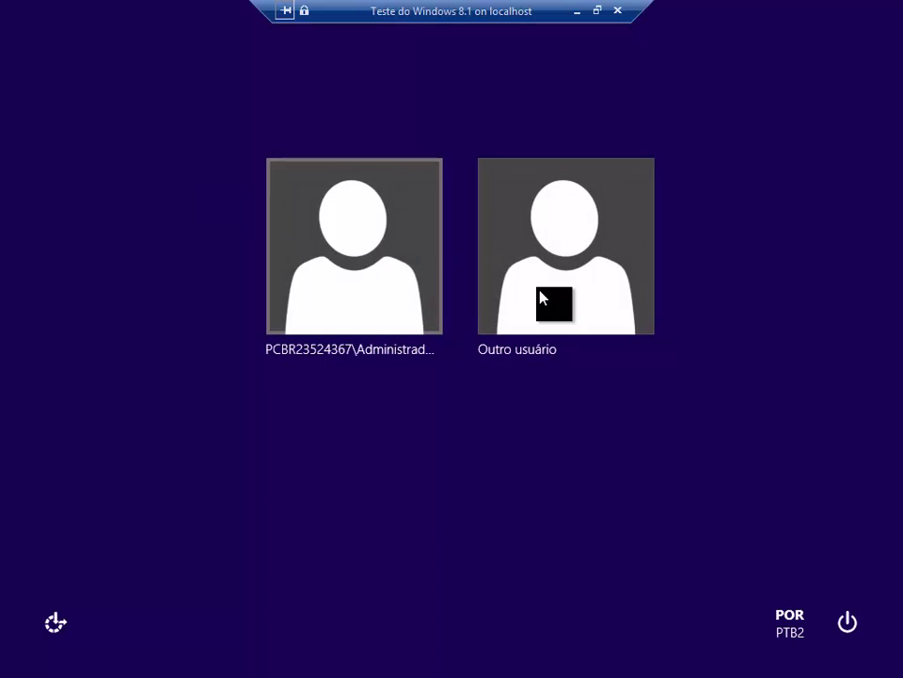
pyautogui.click(560, 299)
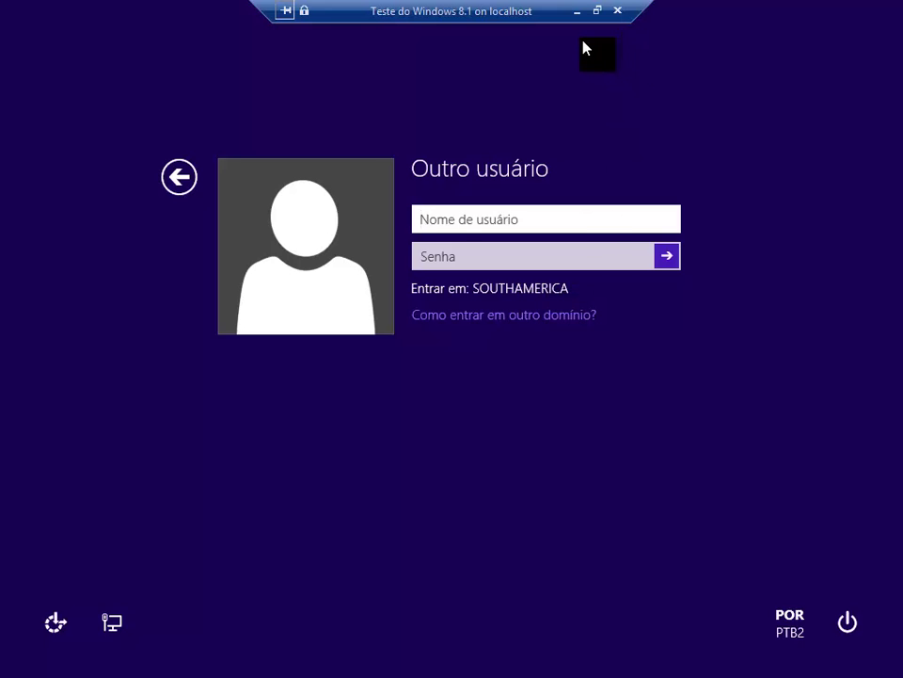
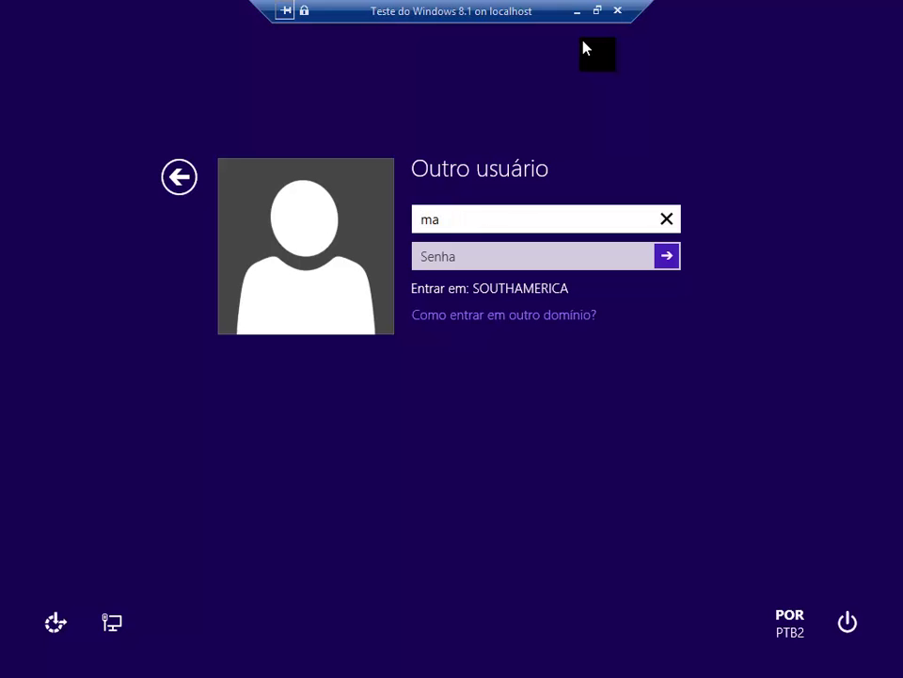
# Step: Sign in with the SOUTHAMERICA domain username and password, then switch to Deployment Workbench
pyautogui.press('Tab')
pyautogui.write('•••')
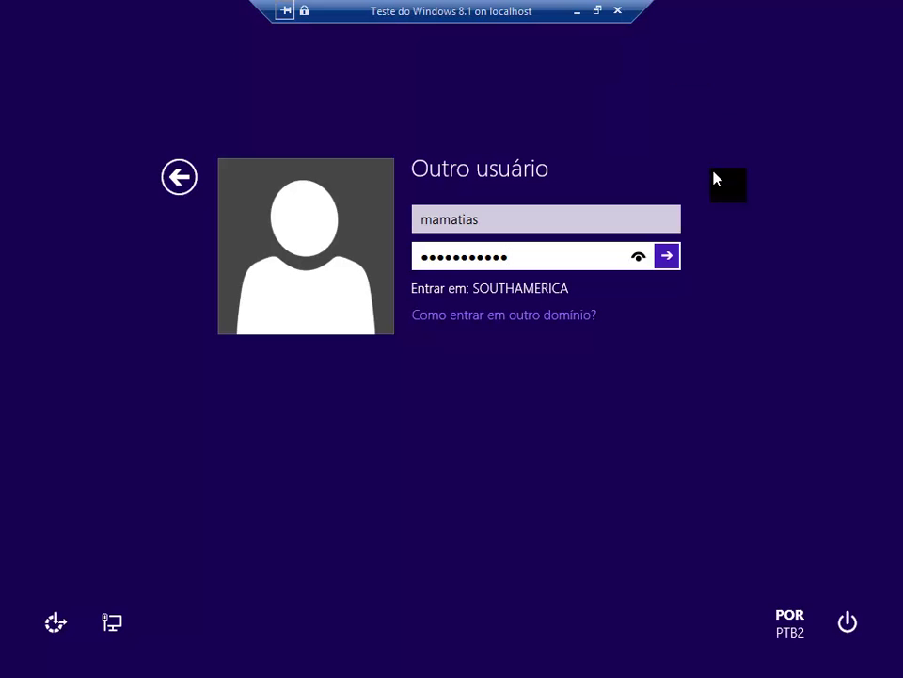
pyautogui.click(673, 257)
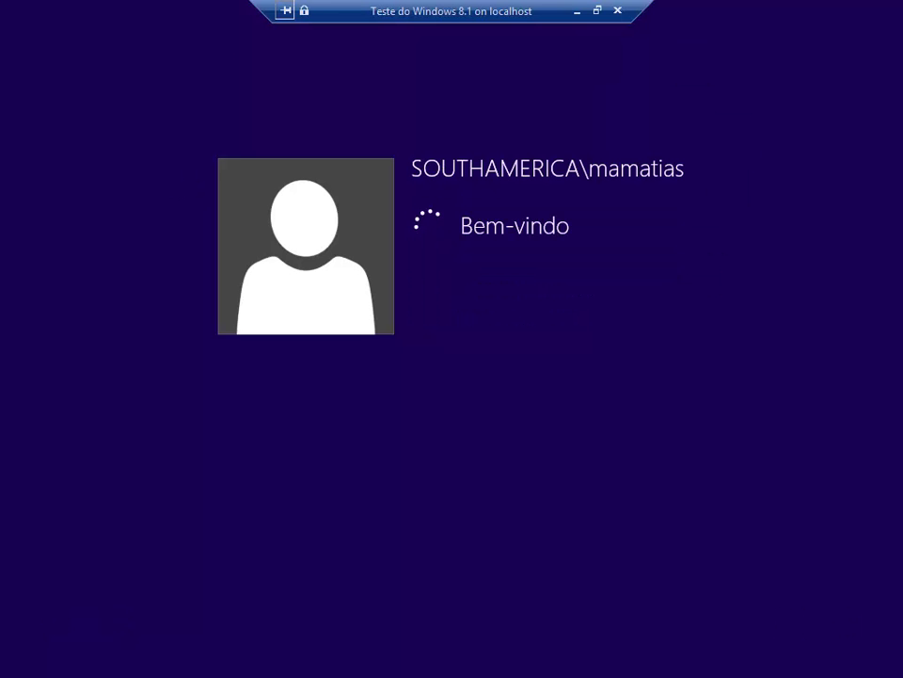
pyautogui.click(576, 11)
pyautogui.click(343, 659)
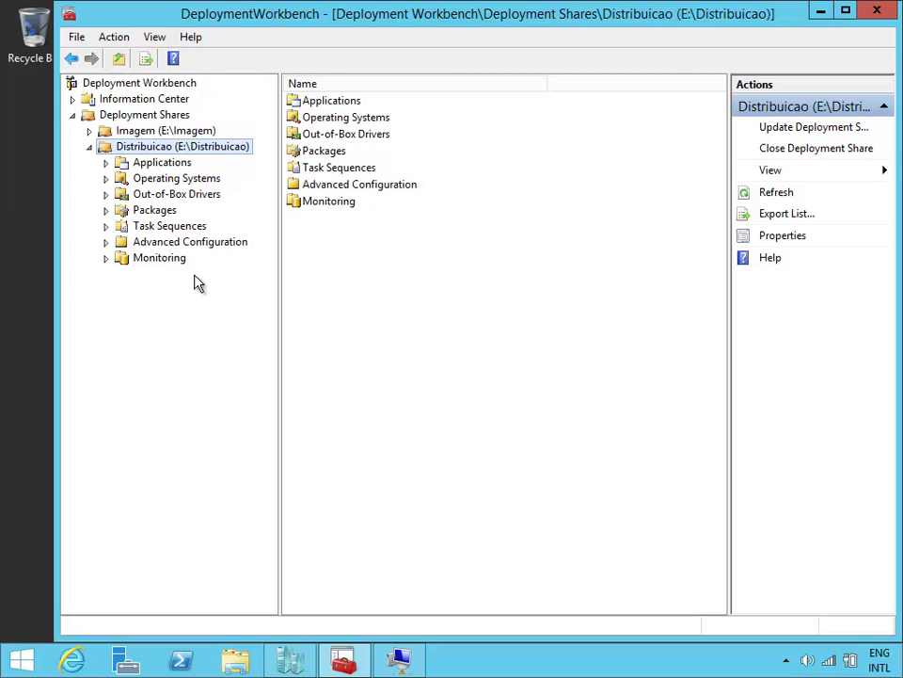
# Step: Expand Advanced Configuration and bring up the action menu for the Media folder
pyautogui.click(106, 242)
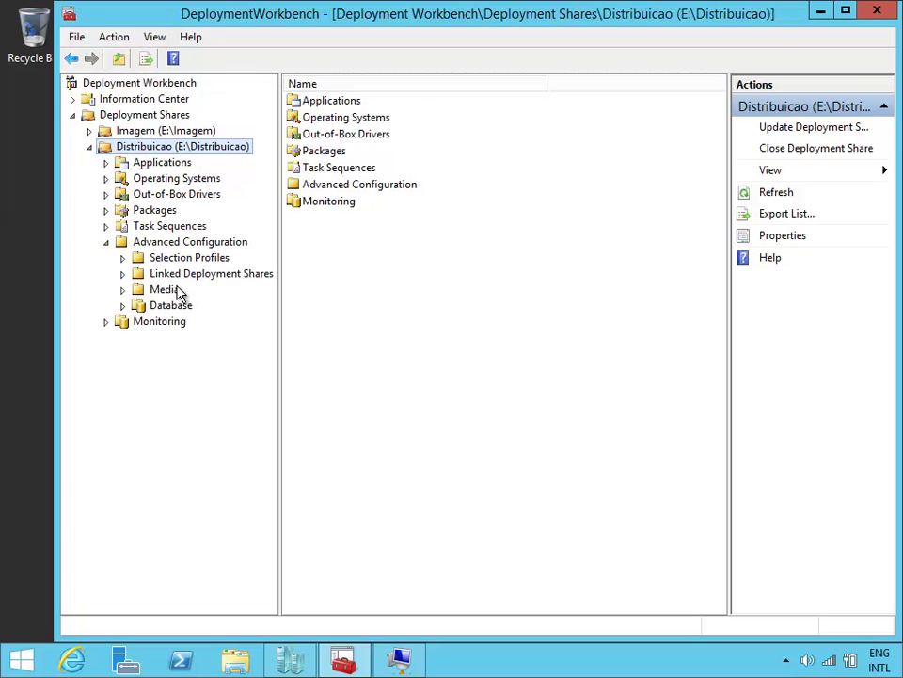
pyautogui.click(173, 294)
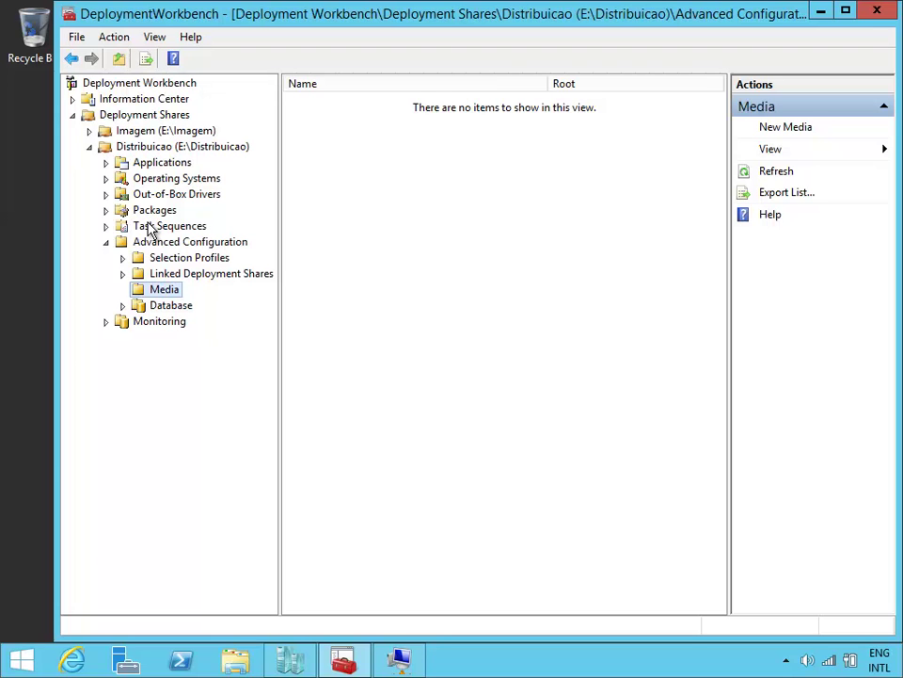
pyautogui.click(172, 291)
pyautogui.rightClick(174, 293)
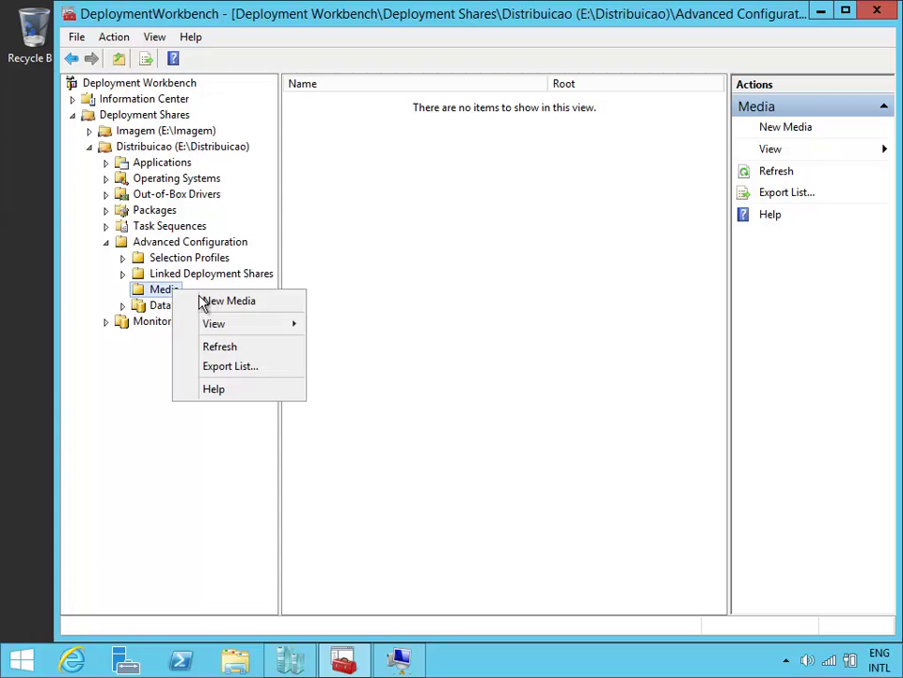
# Step: Start New Media and set its path to a new folder named Media on STORAGE (E:)
pyautogui.click(249, 306)
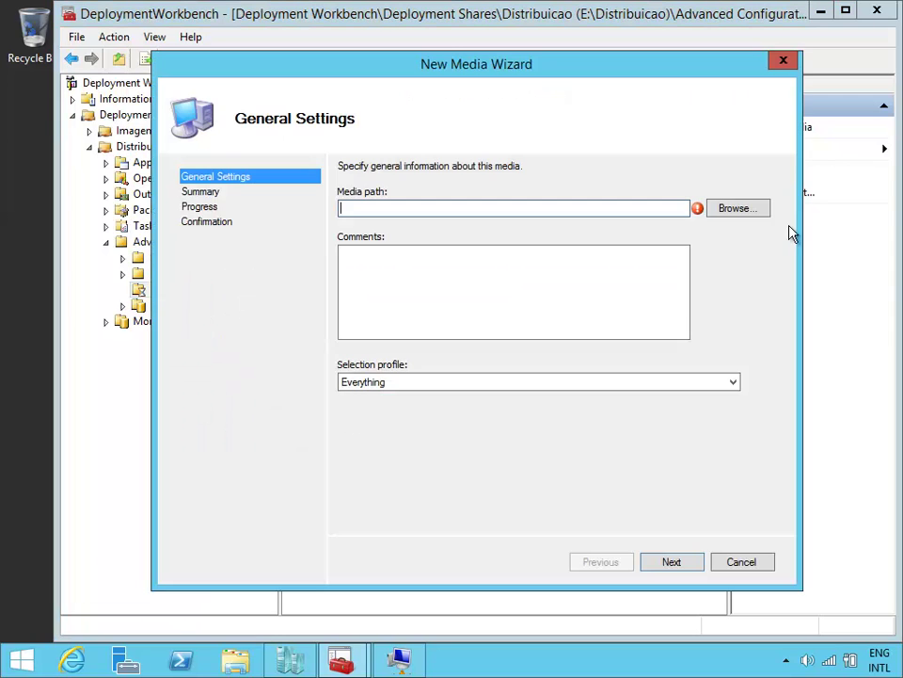
pyautogui.click(734, 209)
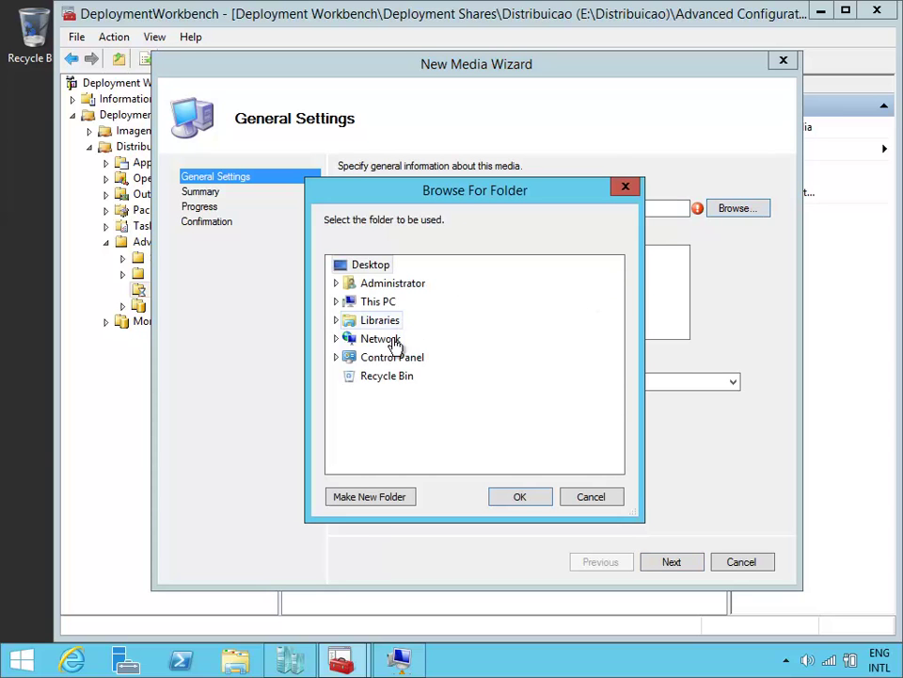
pyautogui.click(377, 301)
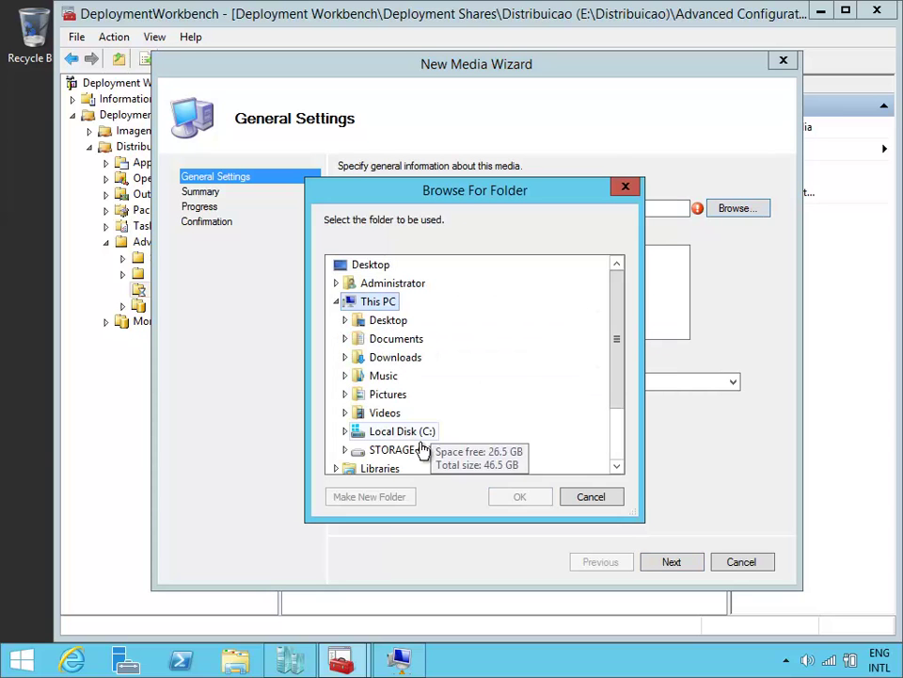
pyautogui.click(403, 450)
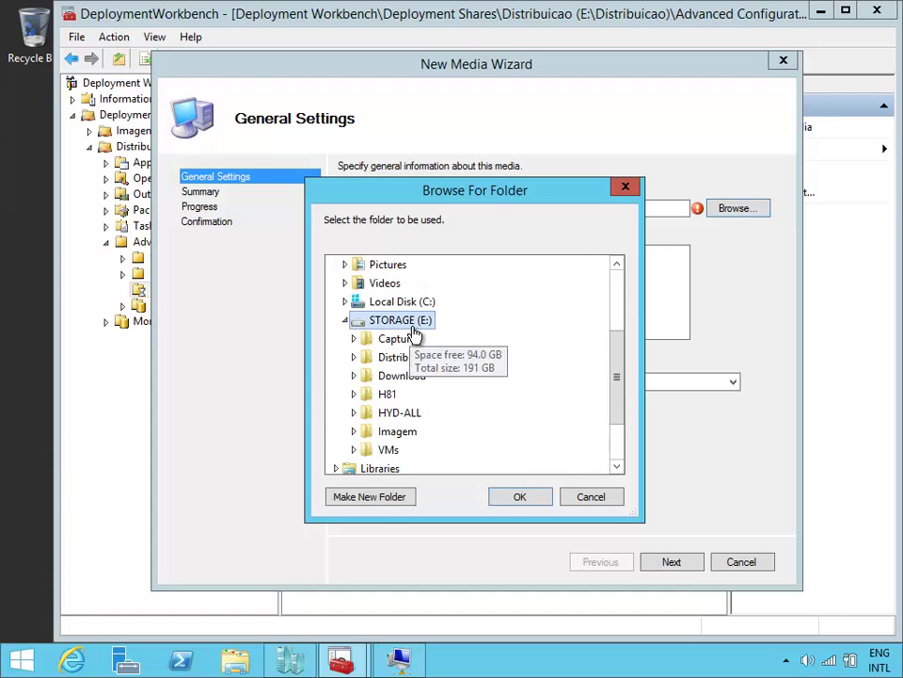
pyautogui.click(373, 502)
pyautogui.write('Media')
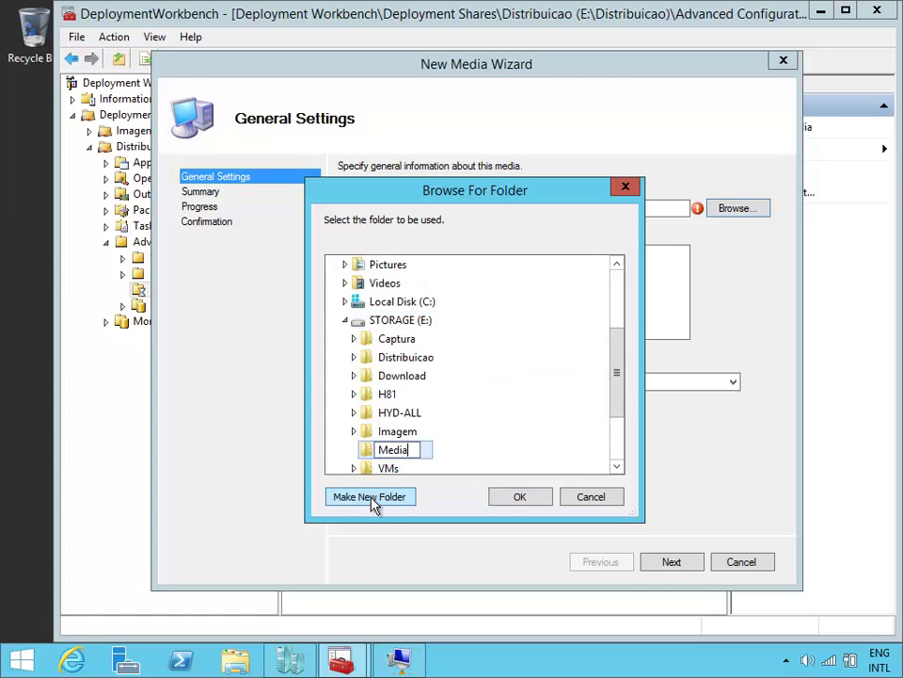
pyautogui.press('Return')
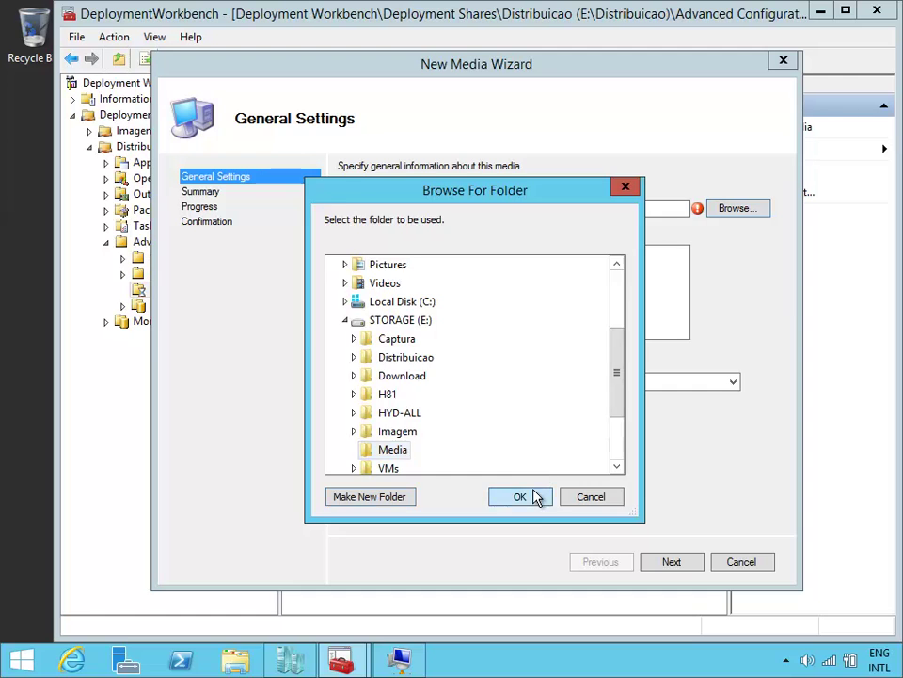
pyautogui.click(536, 495)
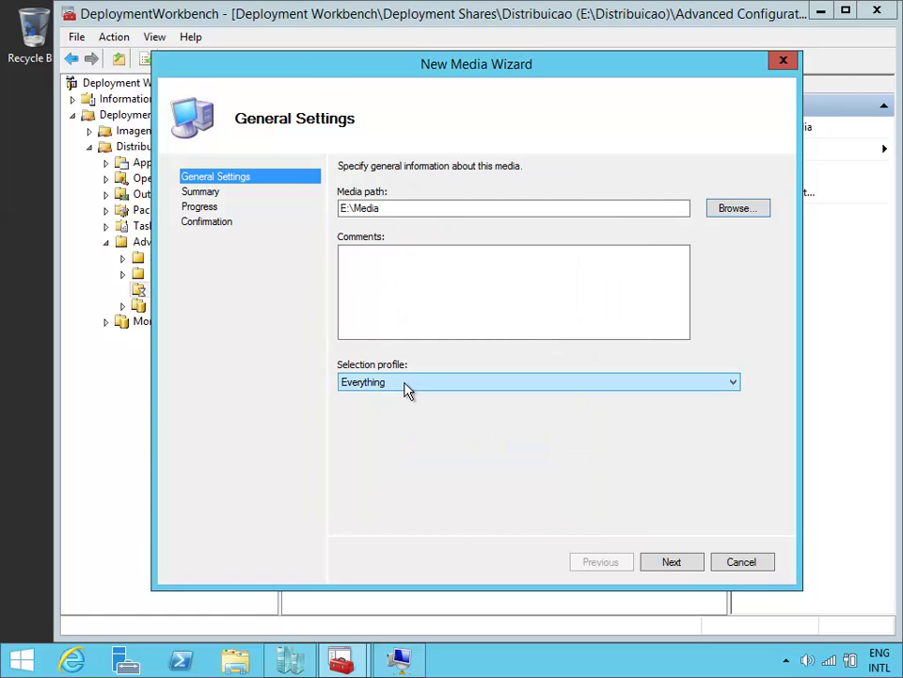
# Step: Complete the New Media Wizard to create MEDIA001 with the Everything selection profile
pyautogui.moveTo(315, 74); pyautogui.dragTo(429, 55)
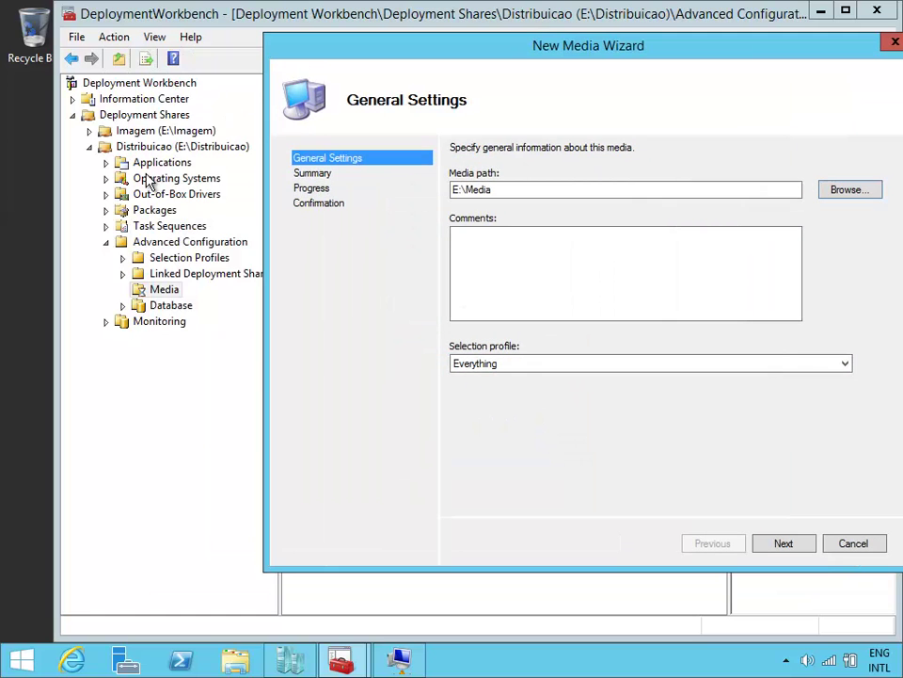
pyautogui.moveTo(582, 54); pyautogui.dragTo(522, 67)
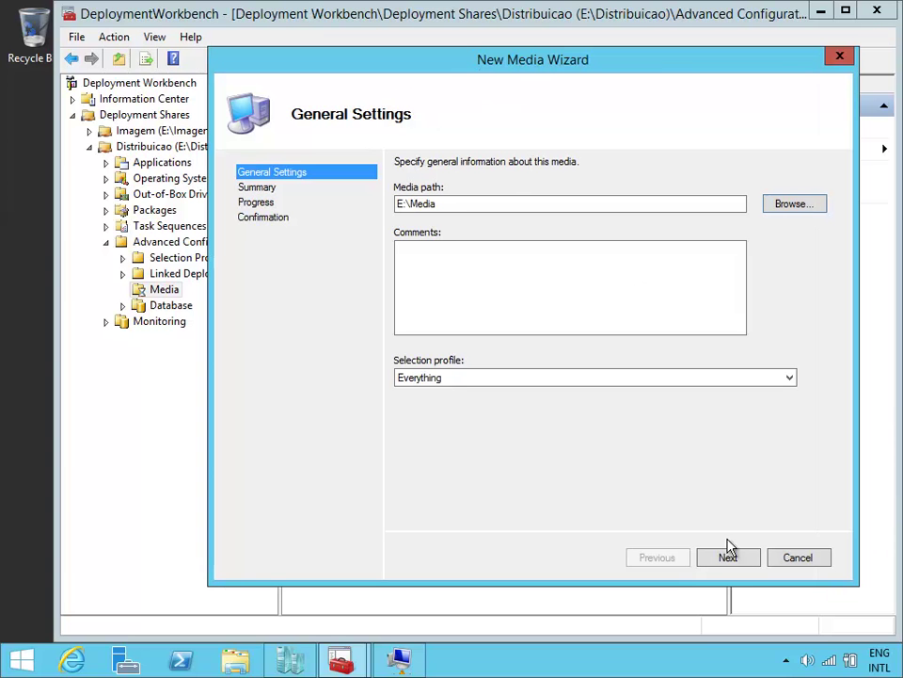
pyautogui.click(740, 559)
pyautogui.click(737, 559)
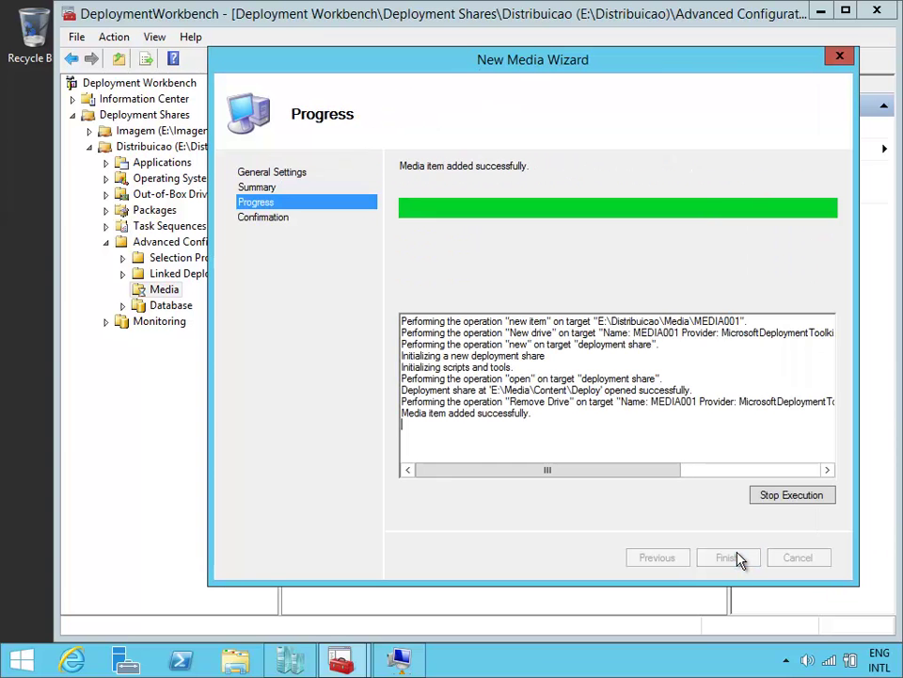
pyautogui.click(740, 559)
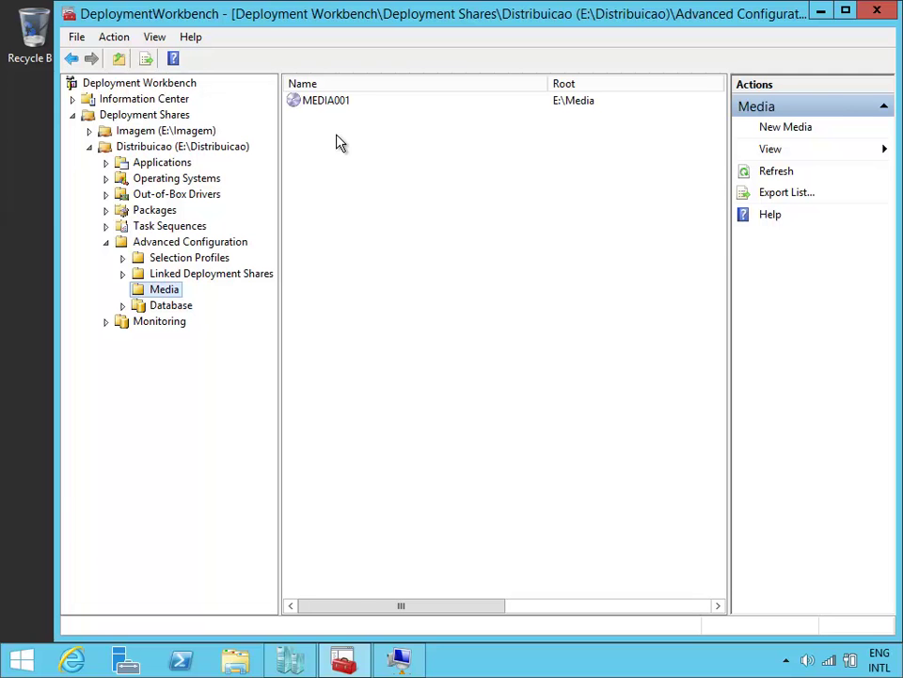
# Step: Copy the full Rules text from the Distribuicao share's properties
pyautogui.click(222, 152)
pyautogui.rightClick(222, 151)
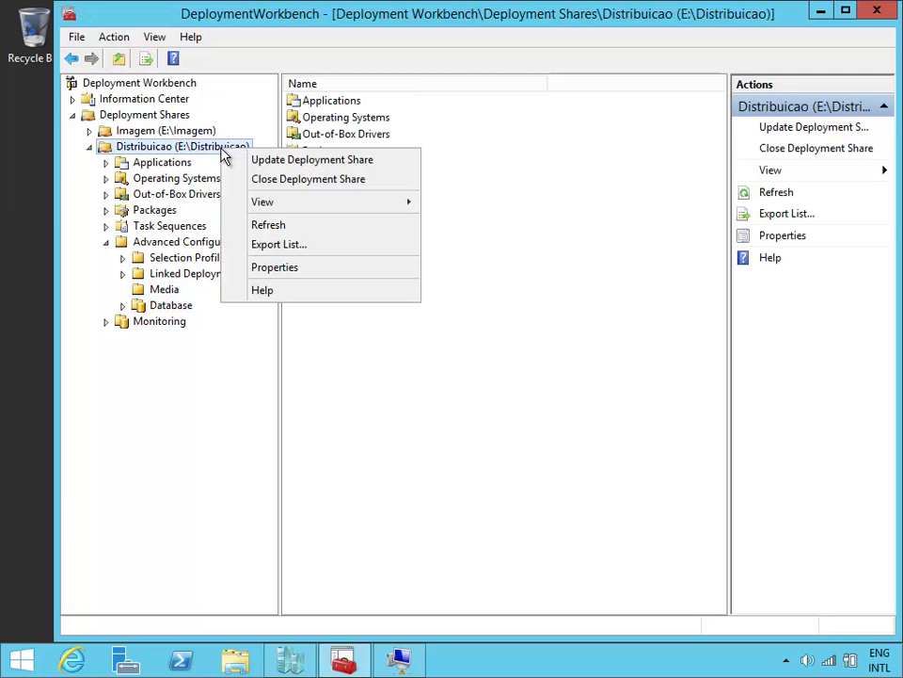
pyautogui.click(295, 264)
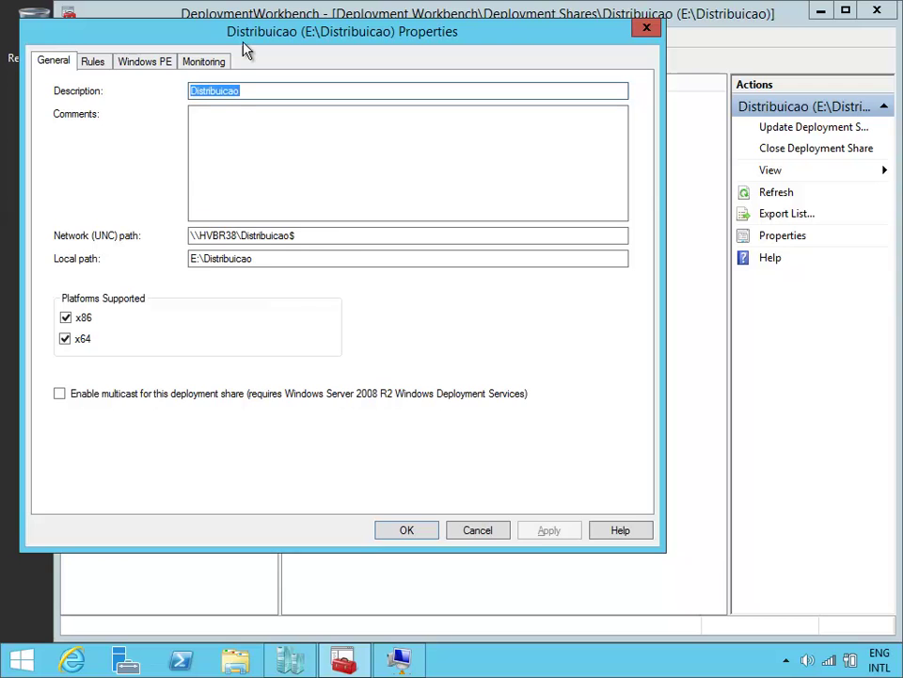
pyautogui.click(146, 75)
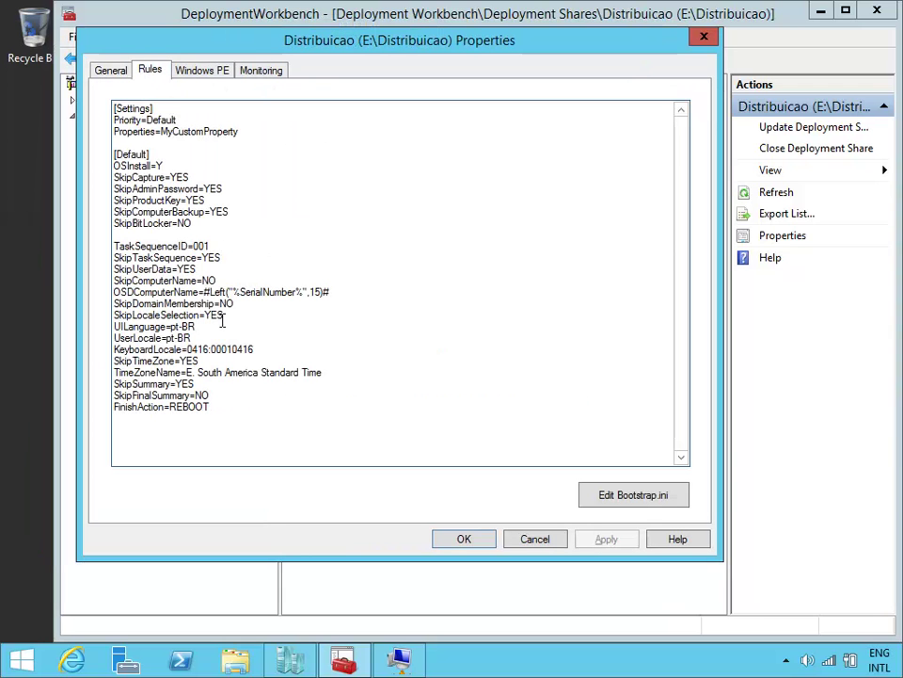
pyautogui.moveTo(230, 415); pyautogui.dragTo(144, 151)
pyautogui.rightClick(142, 191)
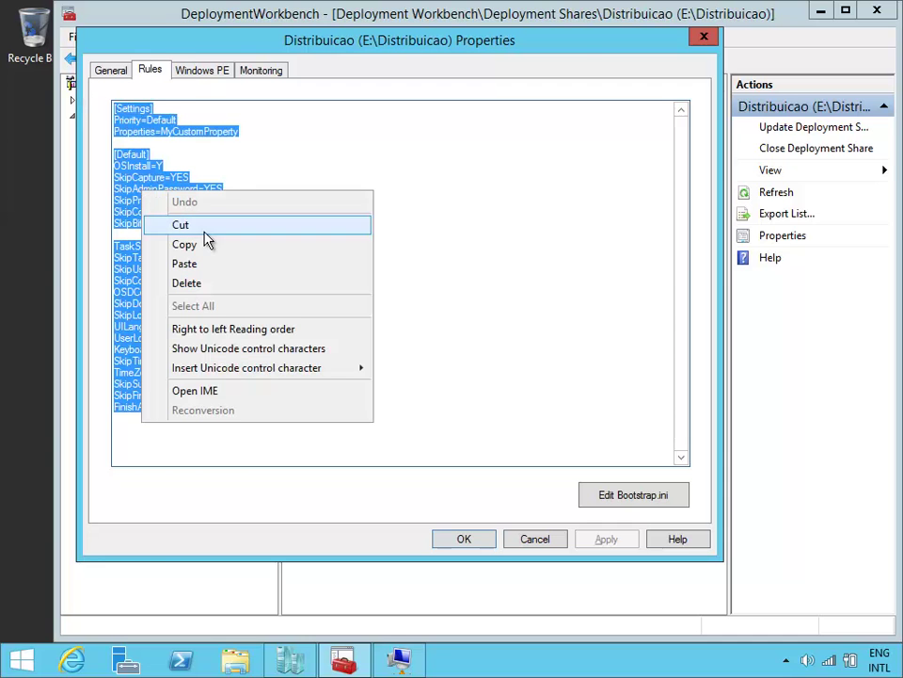
pyautogui.click(251, 246)
pyautogui.click(482, 544)
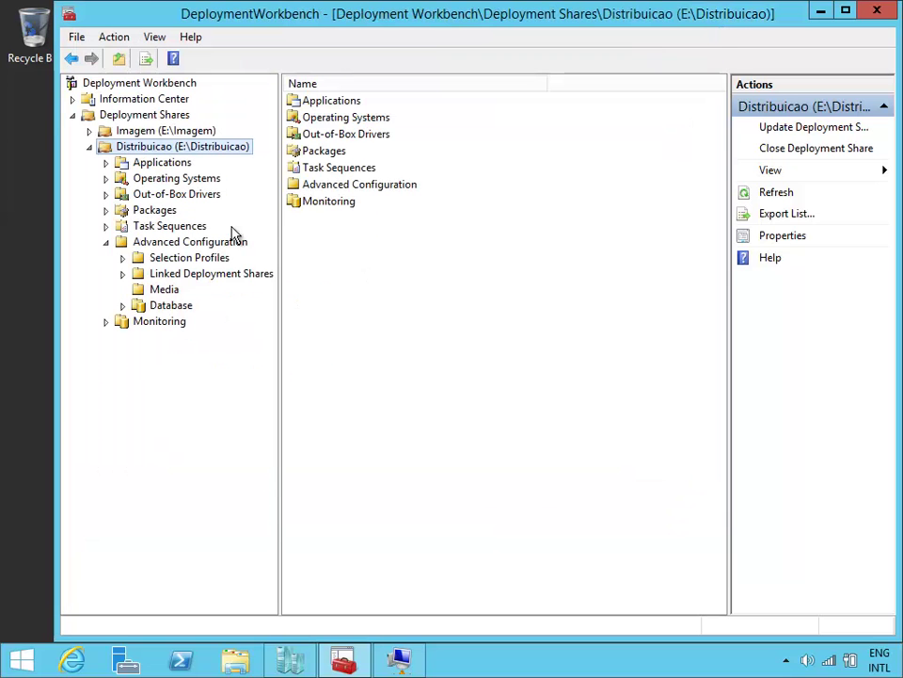
# Step: Replace MEDIA001's Rules with the copied settings and save its properties
pyautogui.click(337, 101)
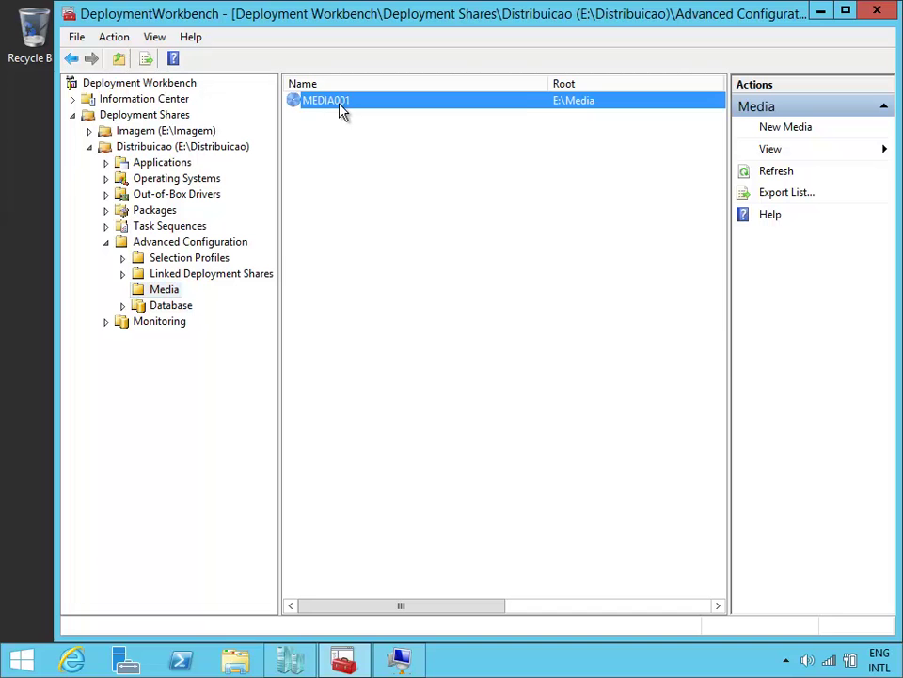
pyautogui.rightClick(341, 101)
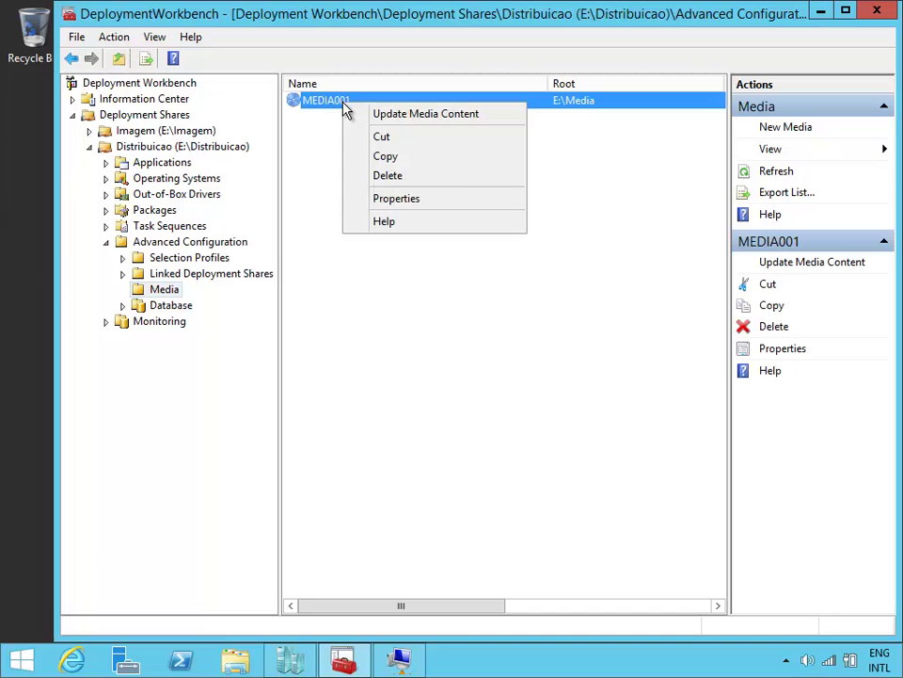
pyautogui.click(425, 198)
pyautogui.click(151, 71)
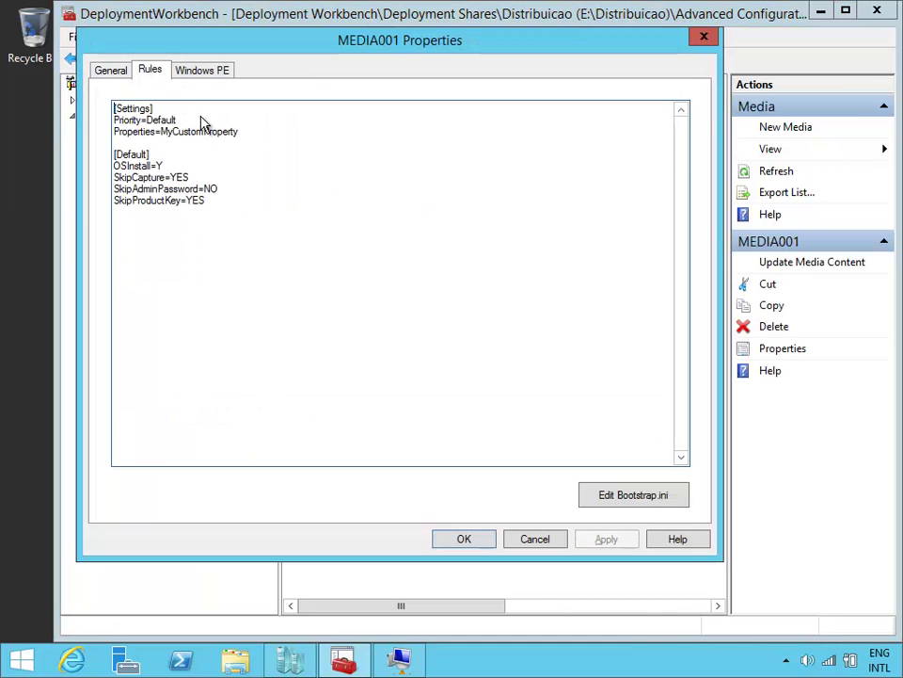
pyautogui.click(258, 222)
pyautogui.hotkey('ctrl', 'a')
pyautogui.rightClick(146, 115)
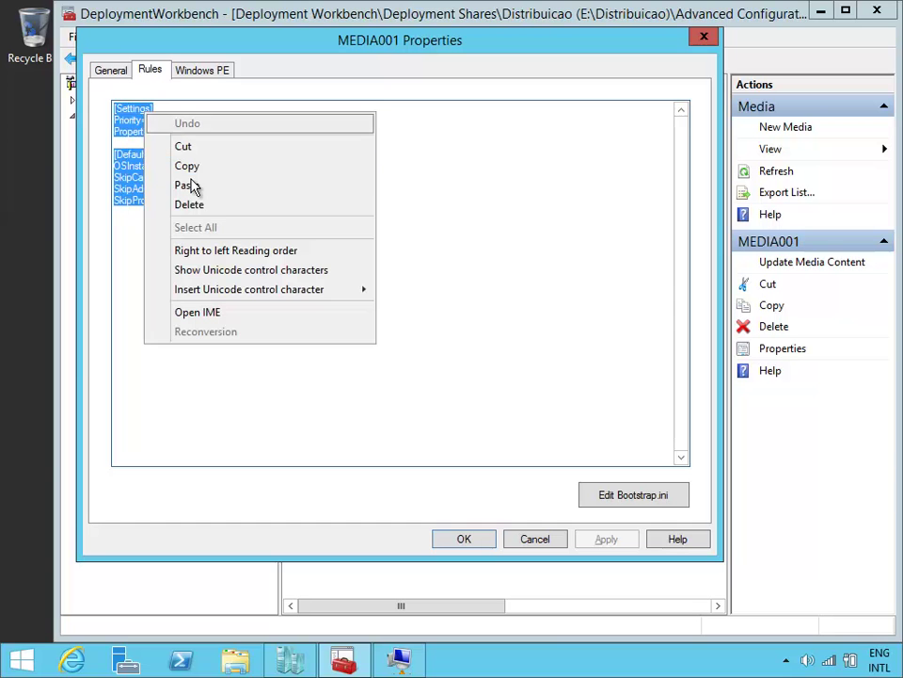
pyautogui.click(222, 187)
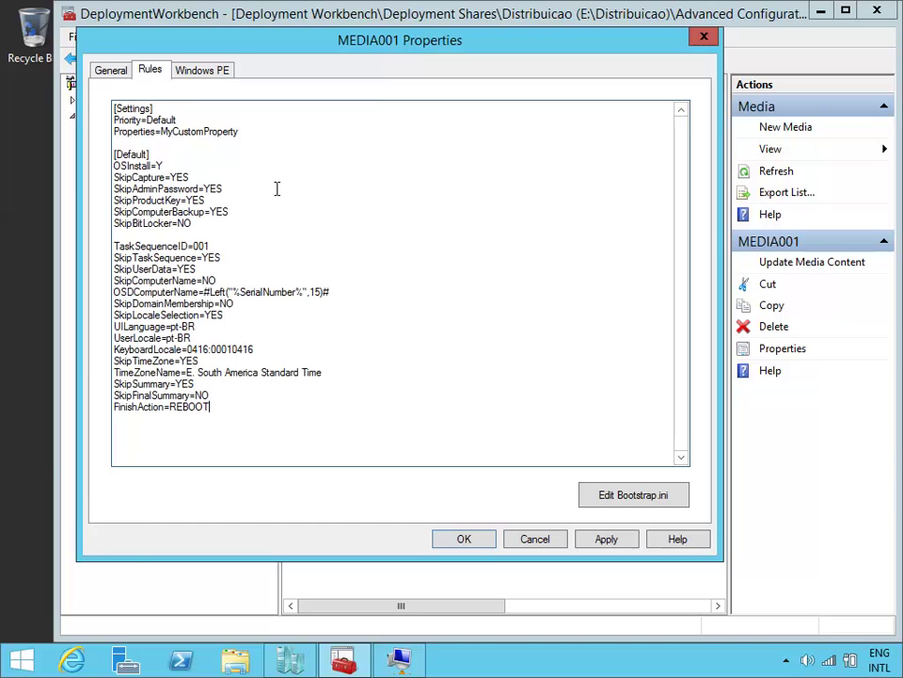
pyautogui.click(464, 538)
pyautogui.click(183, 147)
# Step: Copy the SkipBDDWelcome=YES line from the Distribuicao share's Bootstrap.ini
pyautogui.rightClick(182, 146)
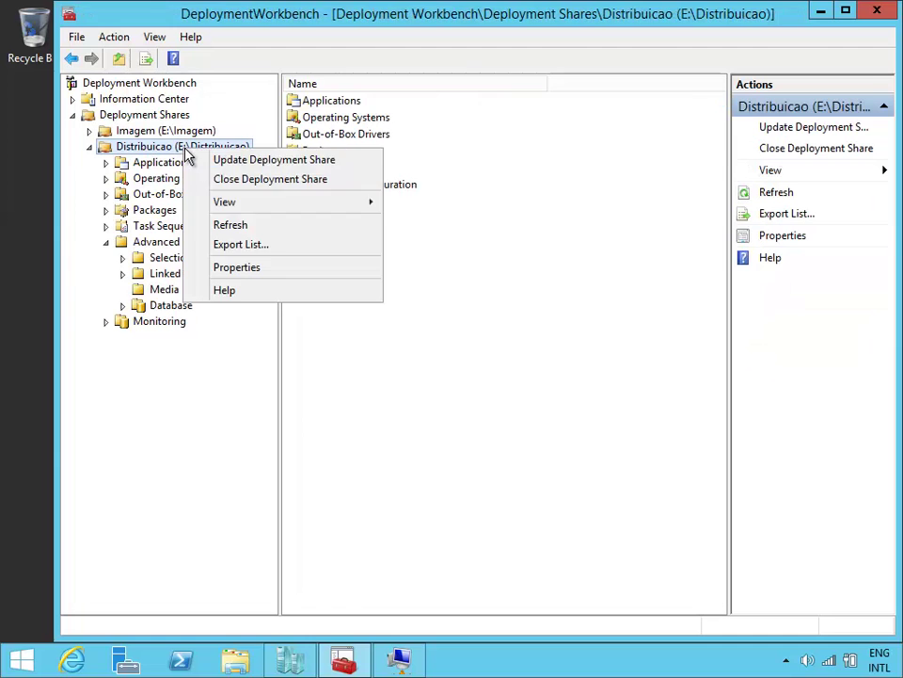
pyautogui.click(276, 270)
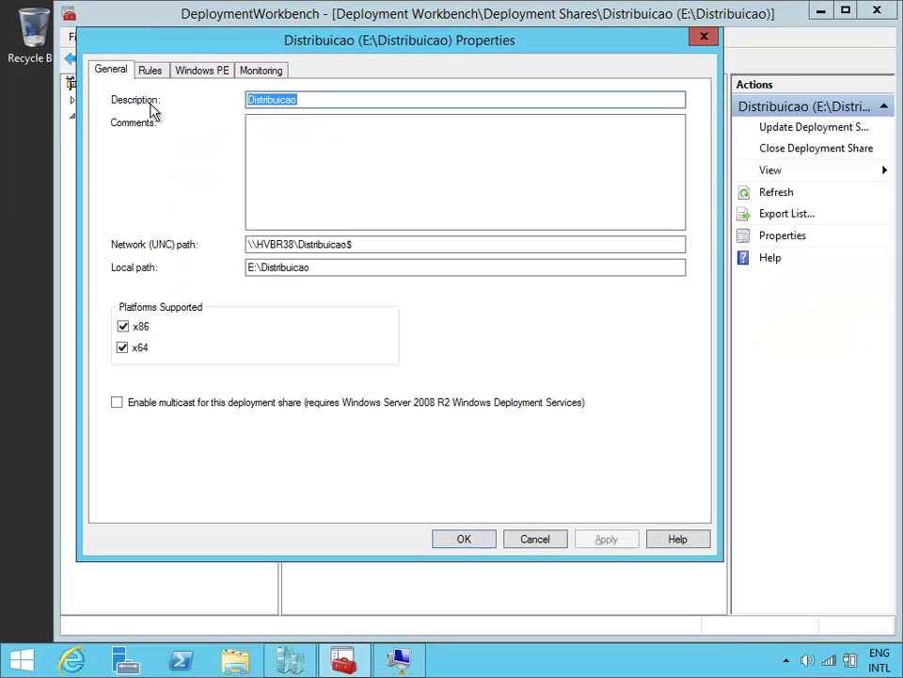
pyautogui.click(152, 70)
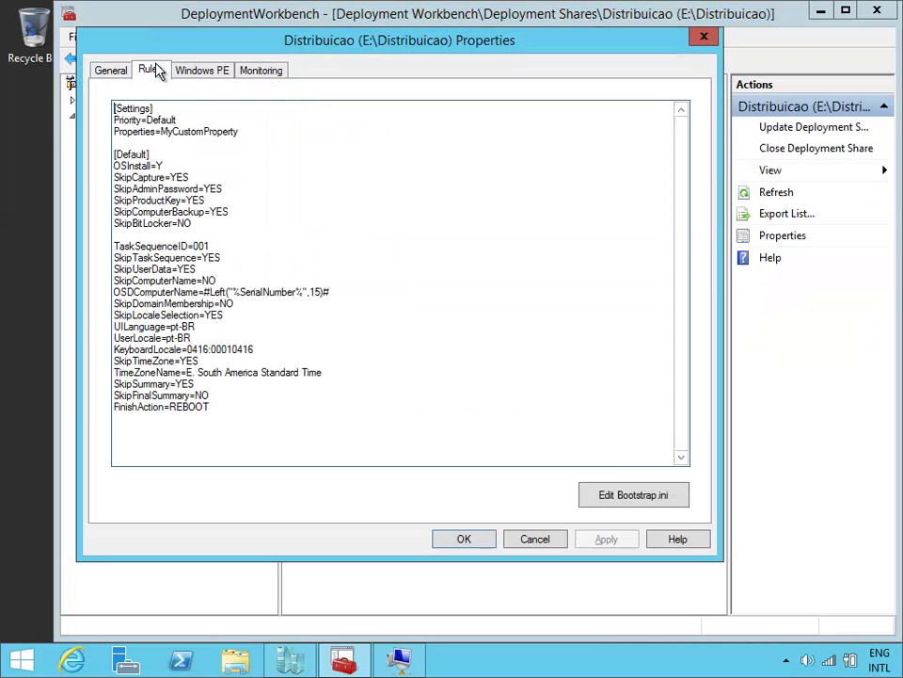
pyautogui.click(630, 495)
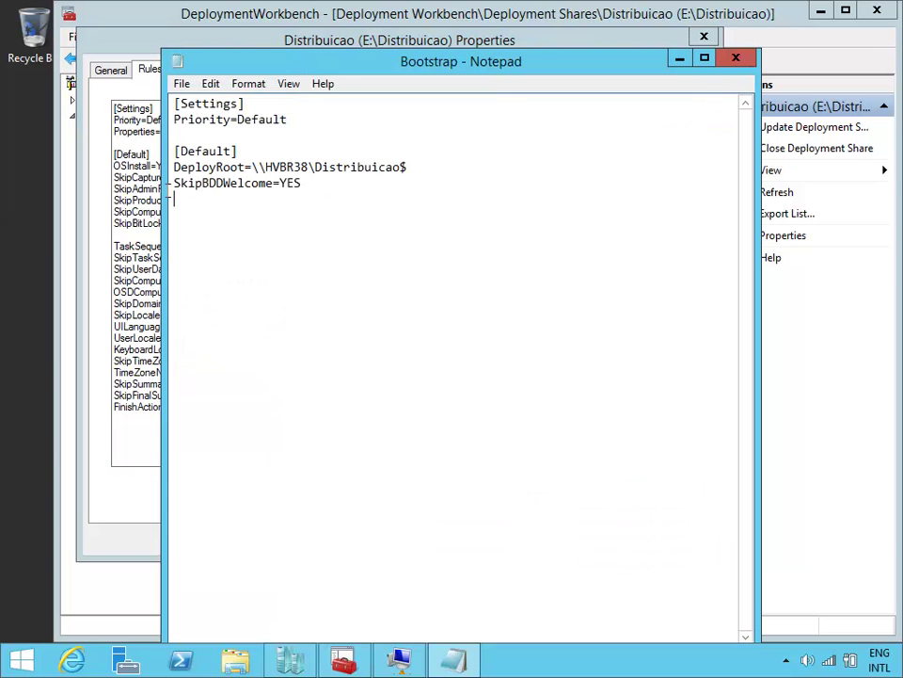
pyautogui.doubleClick(206, 189)
pyautogui.rightClick(209, 195)
pyautogui.click(252, 242)
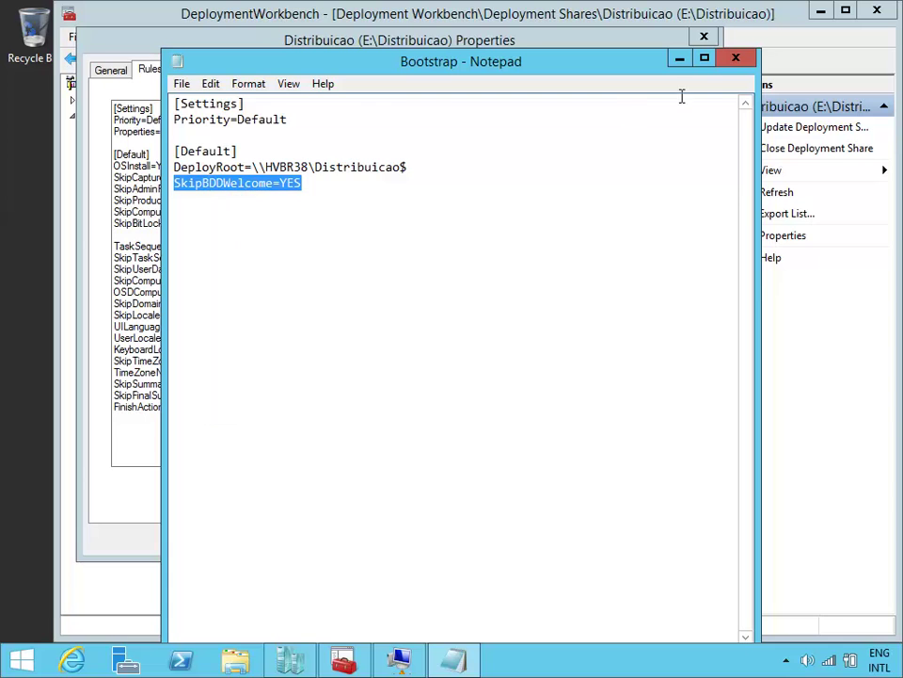
pyautogui.click(739, 58)
pyautogui.click(462, 541)
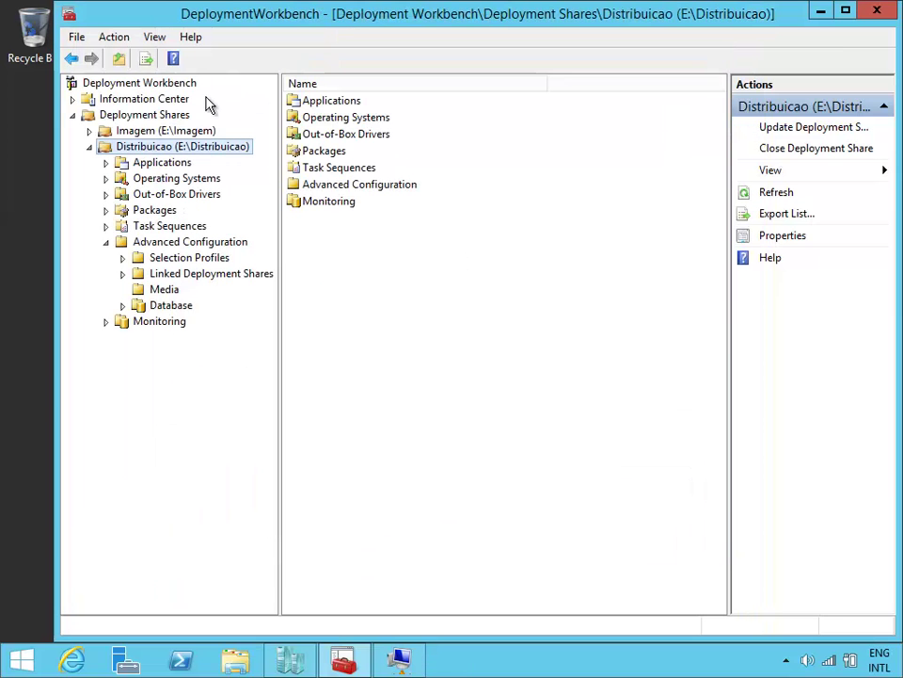
# Step: Paste SkipBDDWelcome=YES under [Default] in MEDIA001's Bootstrap.ini and save the file
pyautogui.click(169, 292)
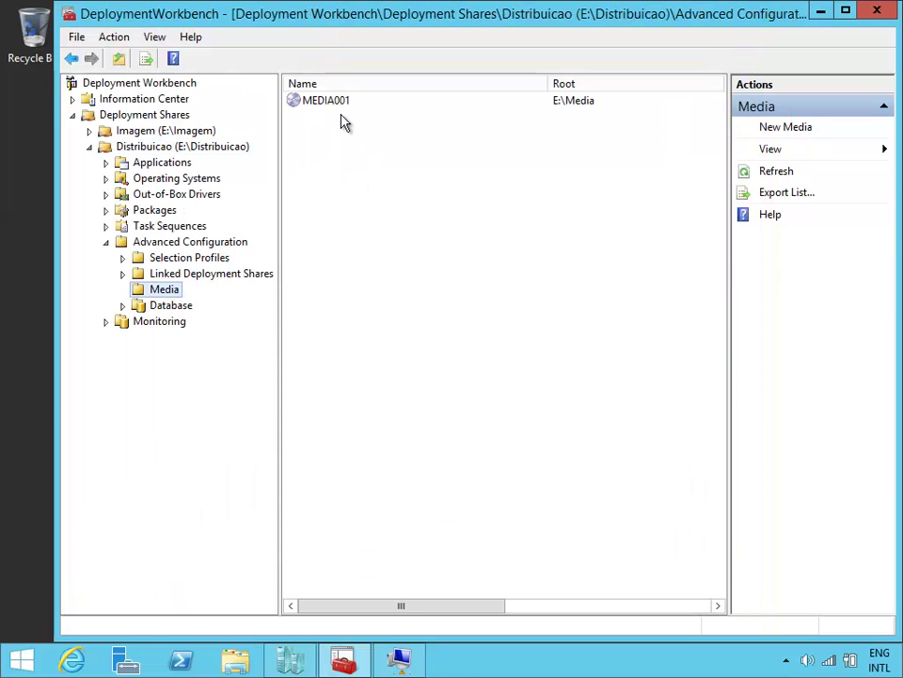
pyautogui.click(337, 107)
pyautogui.rightClick(337, 107)
pyautogui.click(423, 196)
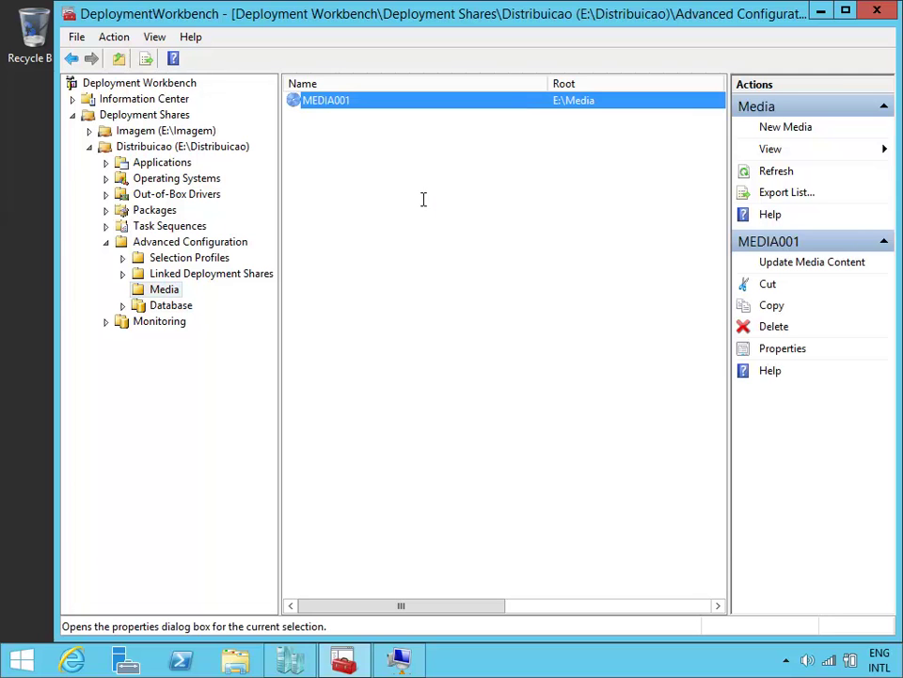
pyautogui.click(150, 71)
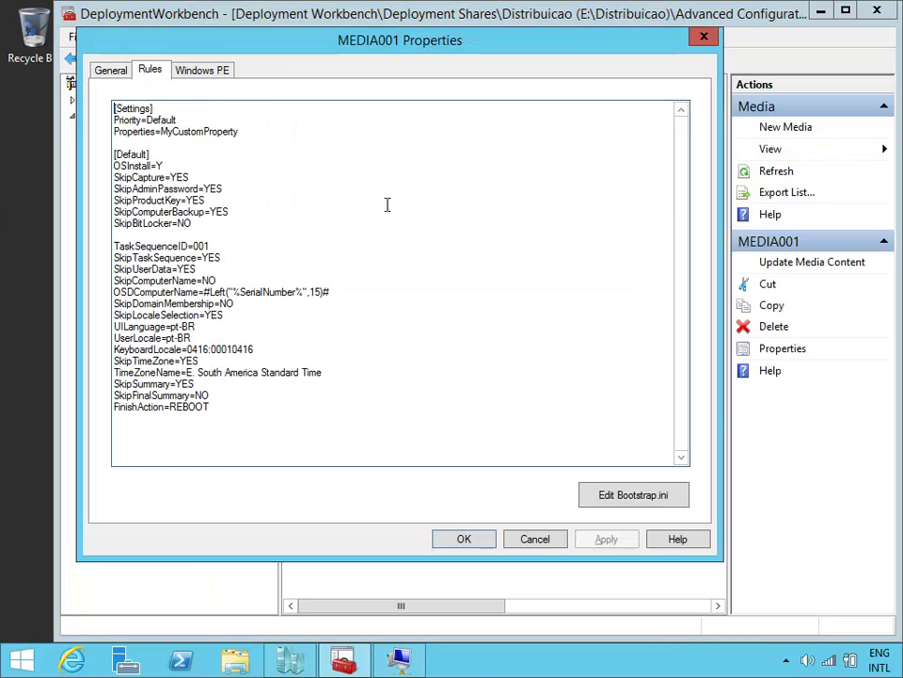
pyautogui.click(599, 499)
pyautogui.click(249, 180)
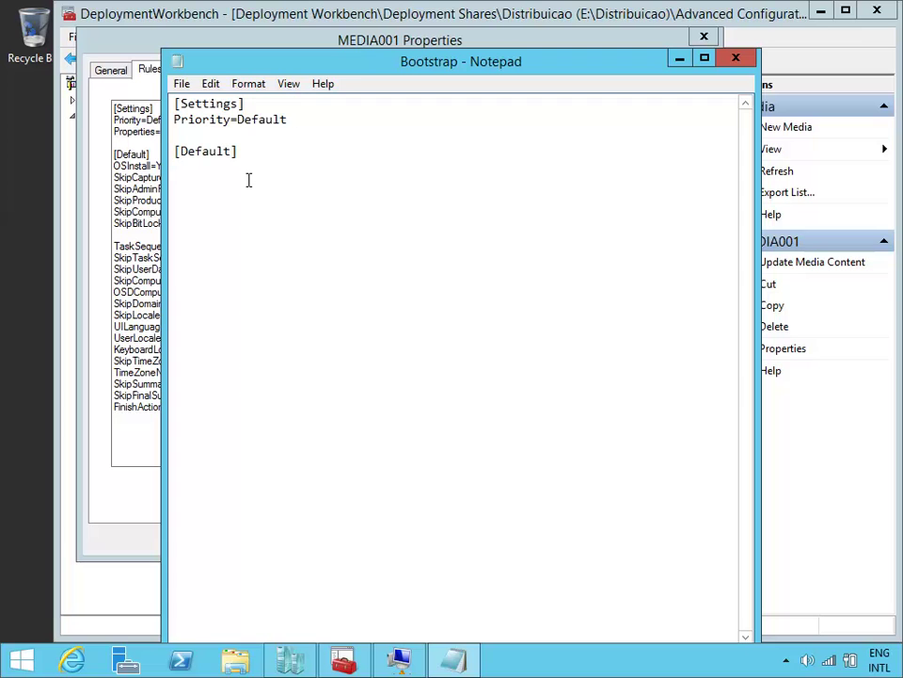
pyautogui.hotkey('ctrl', 'v')
pyautogui.moveTo(353, 50); pyautogui.dragTo(426, 105)
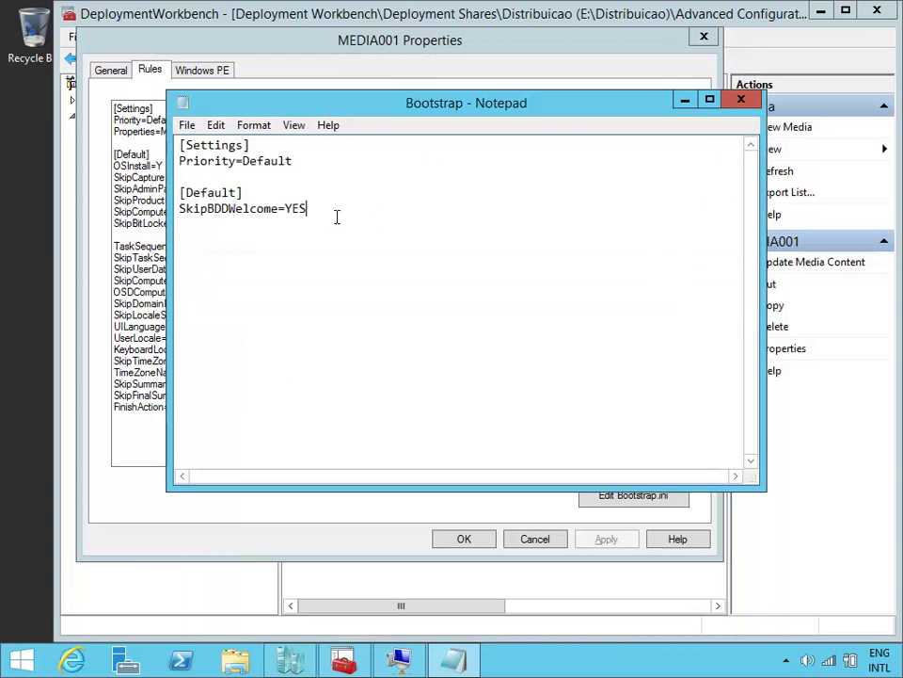
pyautogui.click(740, 100)
pyautogui.click(416, 341)
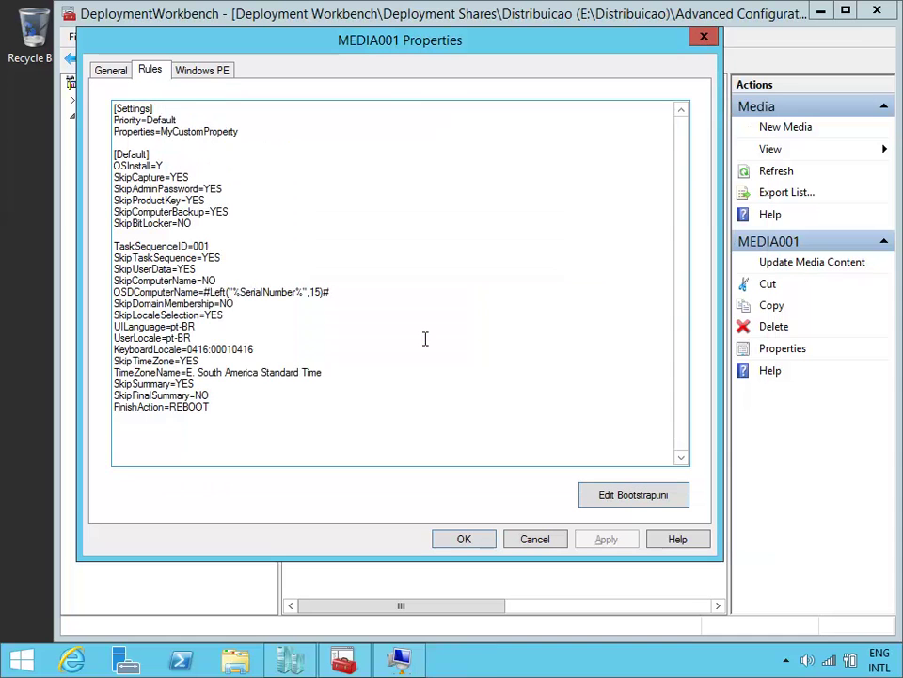
# Step: Set the Windows PE custom background to E:\Download\7. EXTRAS\MTC800x600.bmp and apply it
pyautogui.click(202, 70)
pyautogui.moveTo(312, 44); pyautogui.dragTo(381, 47)
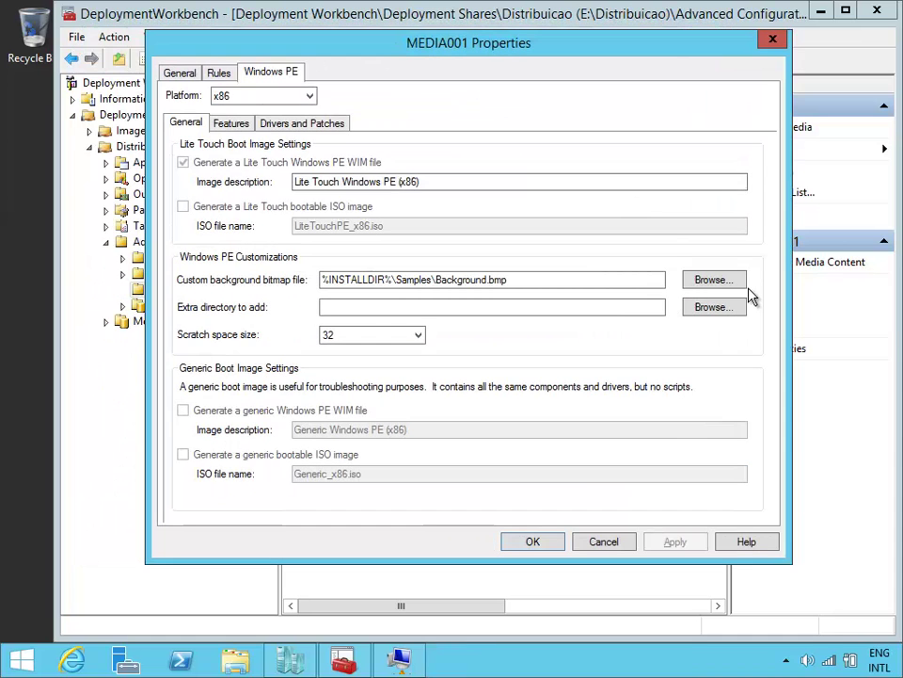
pyautogui.click(727, 283)
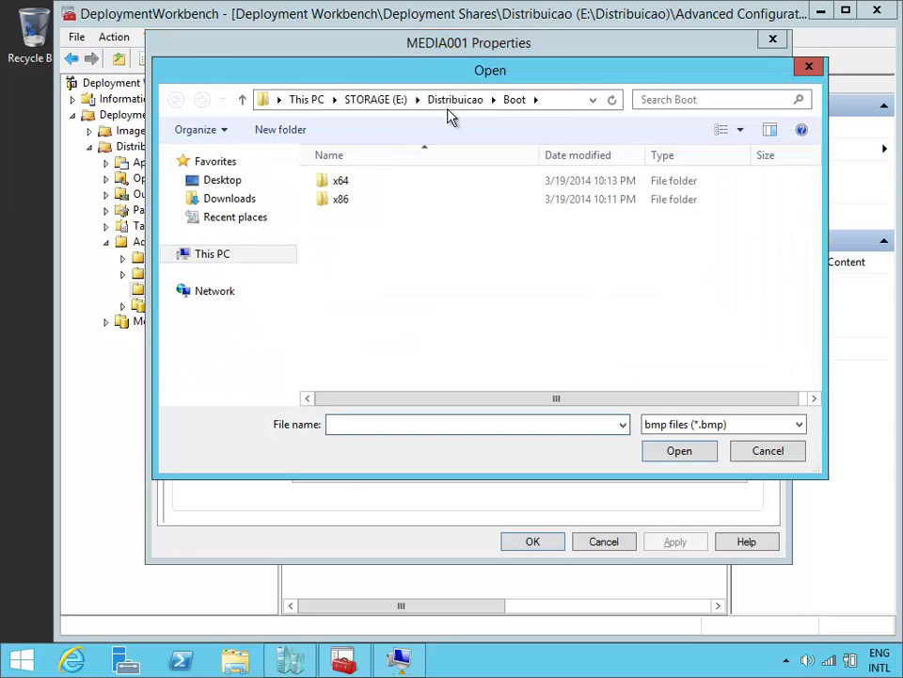
pyautogui.click(394, 100)
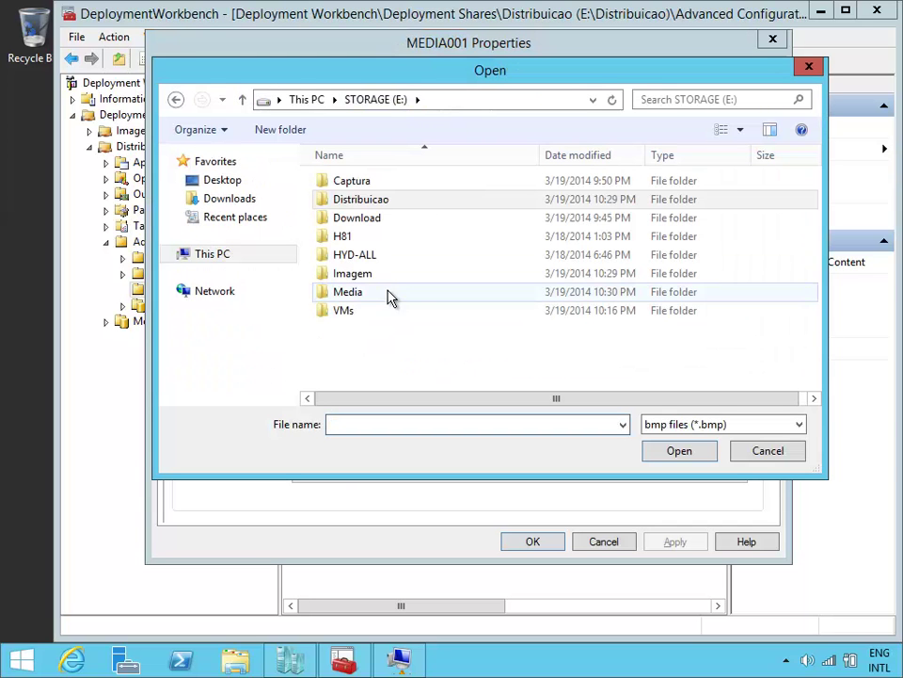
pyautogui.doubleClick(389, 222)
pyautogui.doubleClick(405, 295)
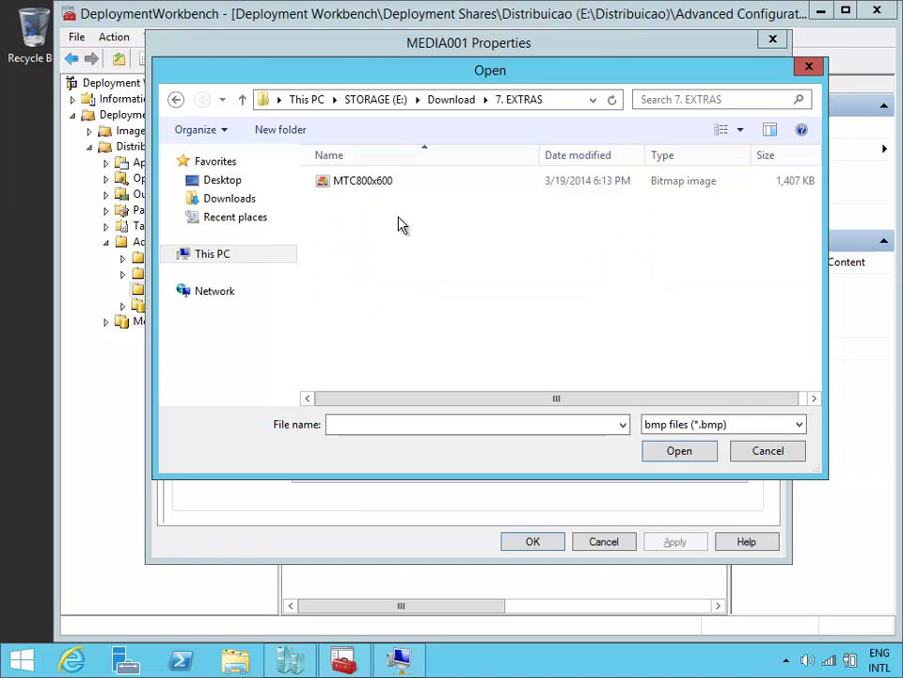
pyautogui.doubleClick(391, 184)
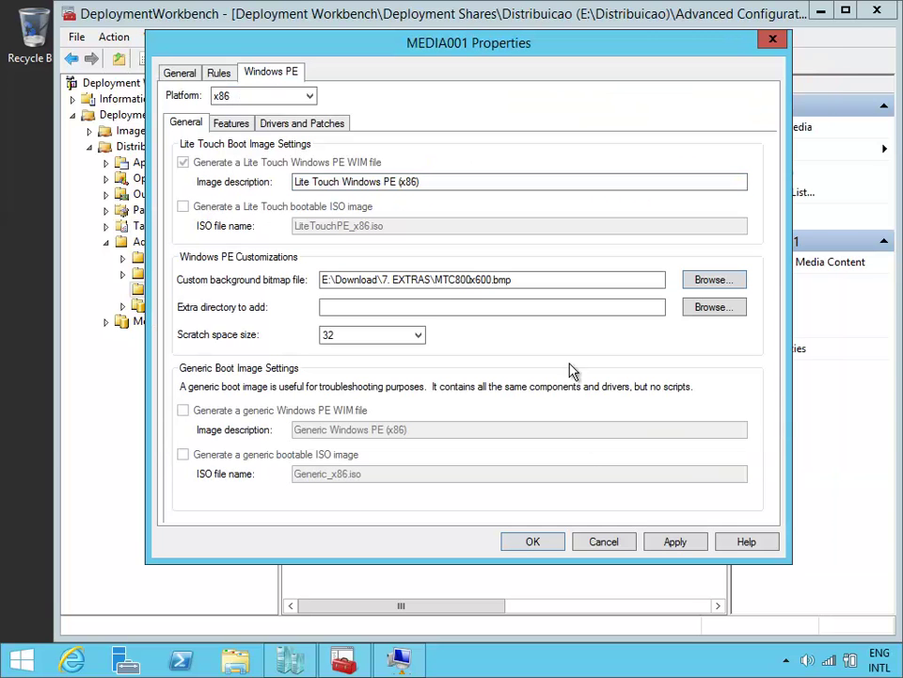
pyautogui.click(672, 546)
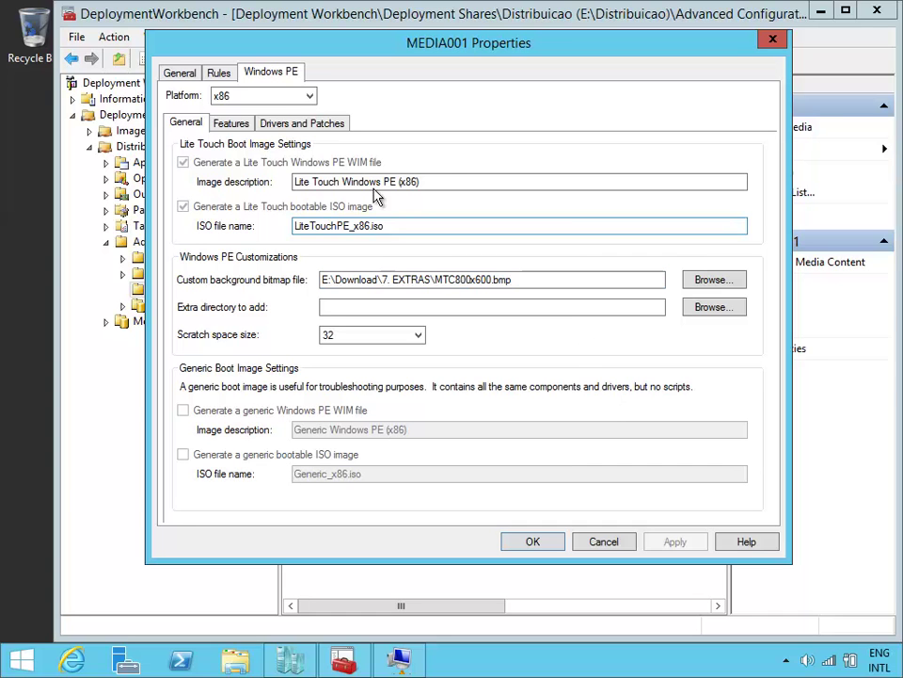
# Step: Switch the Windows PE platform to x64 and then back to x86
pyautogui.click(307, 101)
pyautogui.click(294, 121)
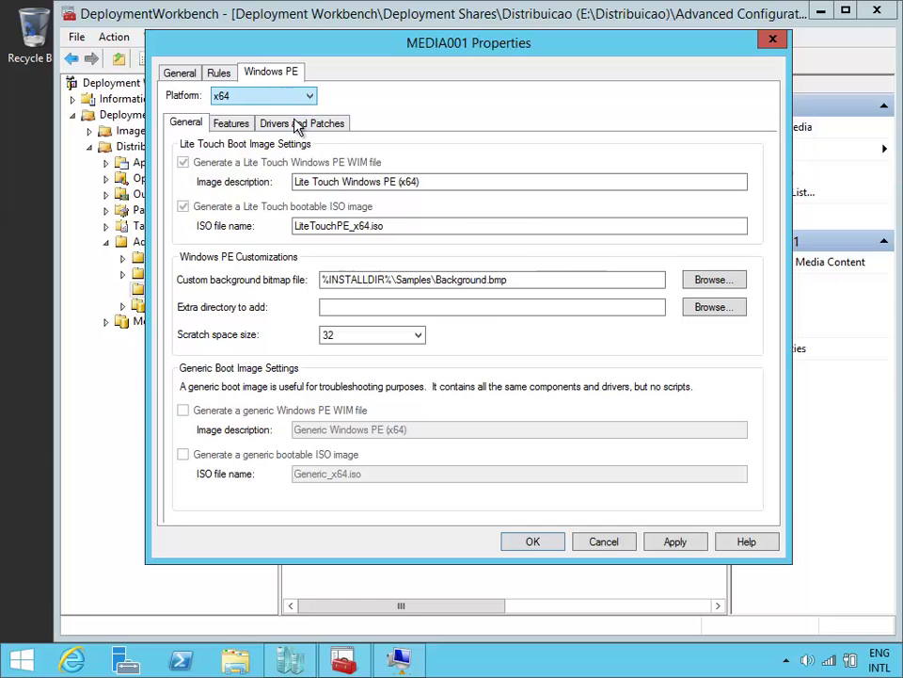
pyautogui.click(293, 100)
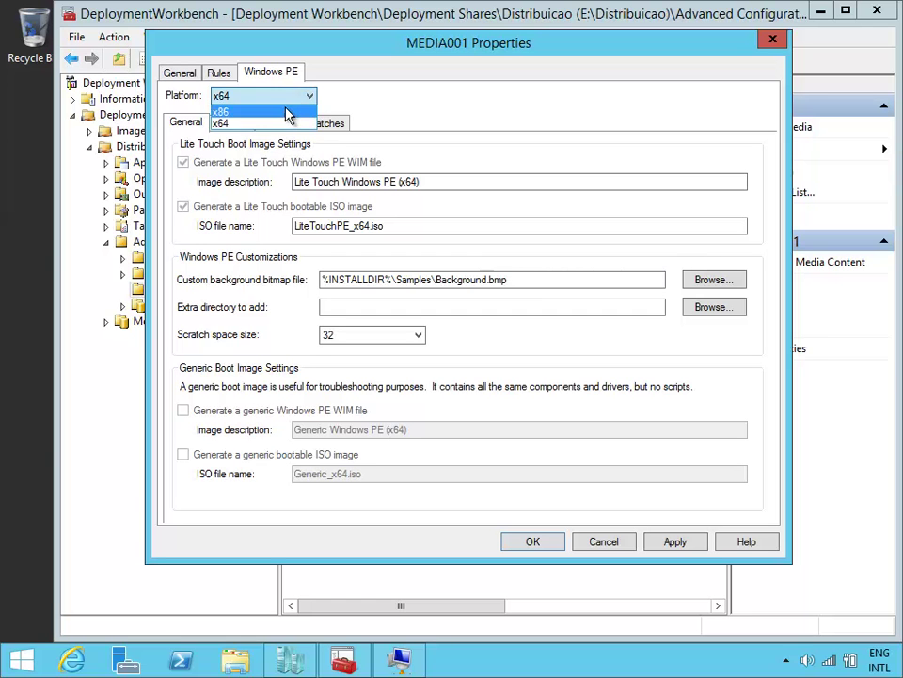
pyautogui.click(287, 112)
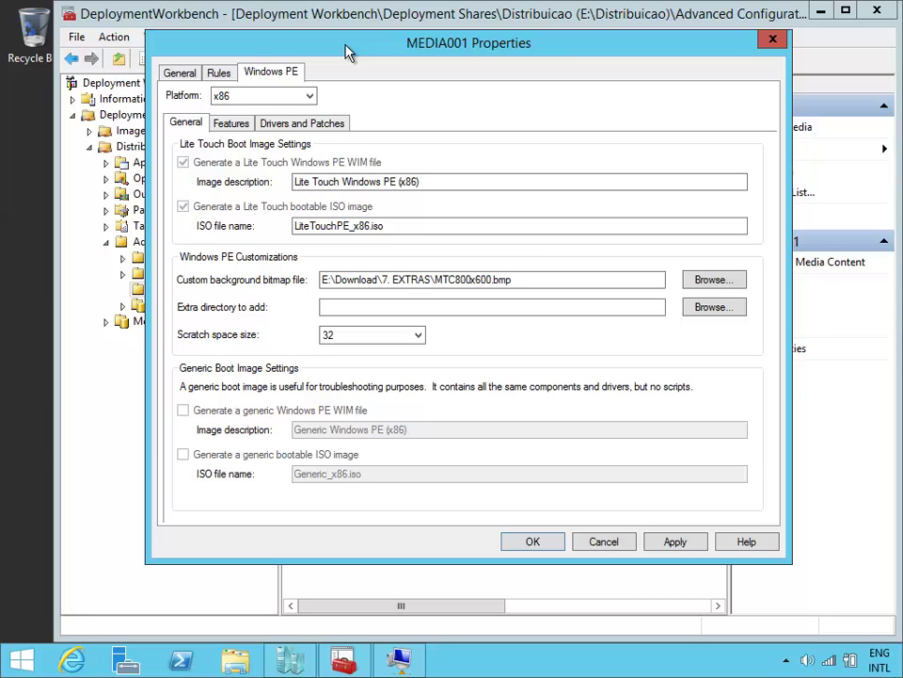
# Step: Tick then untick video and system-class drivers, keeping x86 PE to network and mass storage drivers
pyautogui.click(307, 125)
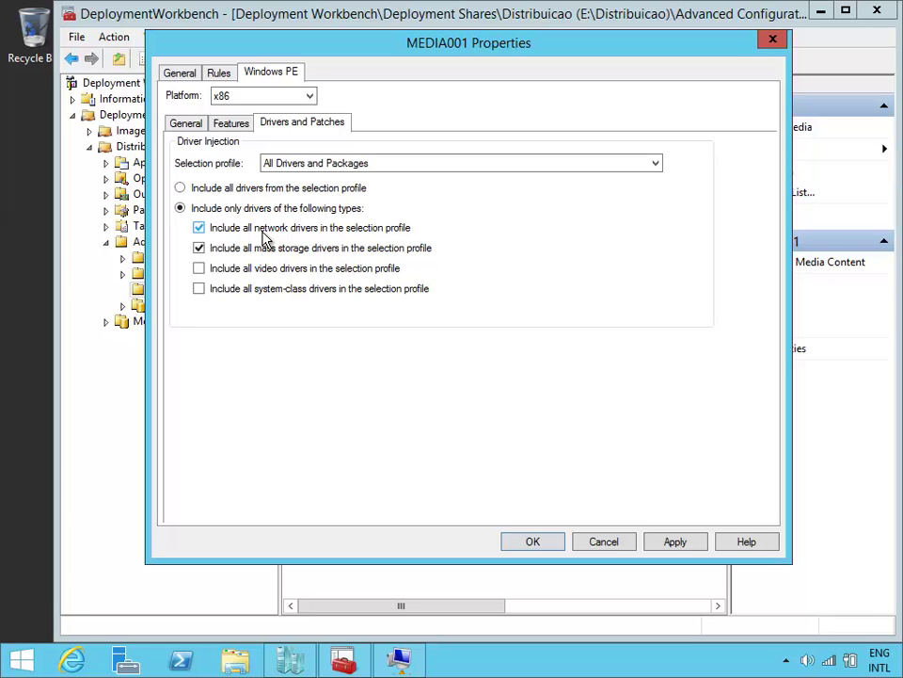
pyautogui.click(199, 268)
pyautogui.click(199, 288)
pyautogui.click(323, 271)
pyautogui.click(399, 290)
pyautogui.click(209, 125)
pyautogui.click(202, 124)
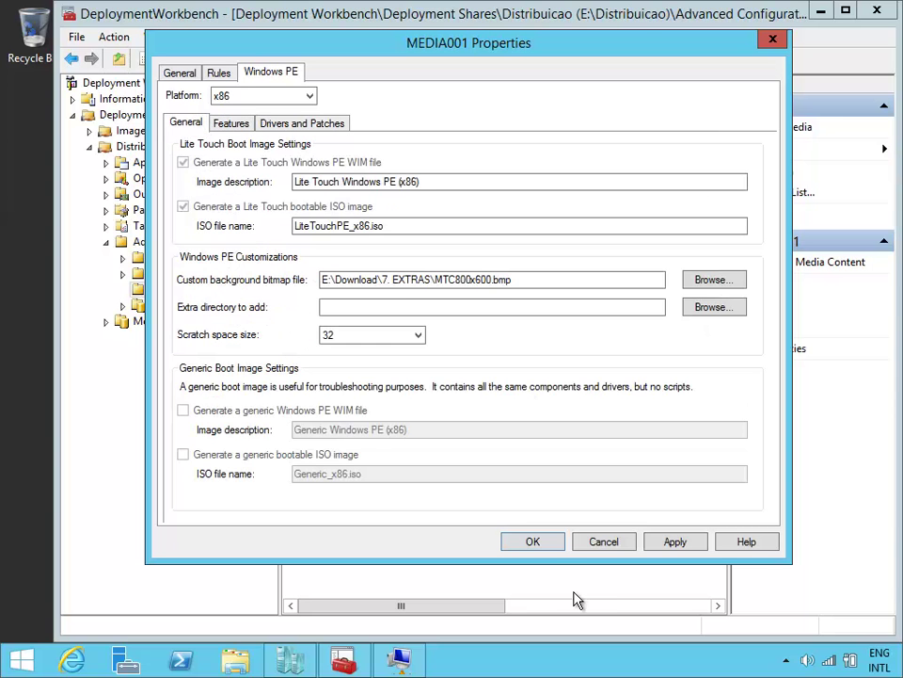
# Step: Save MEDIA001's properties, then reopen them to review the General settings and close
pyautogui.click(533, 543)
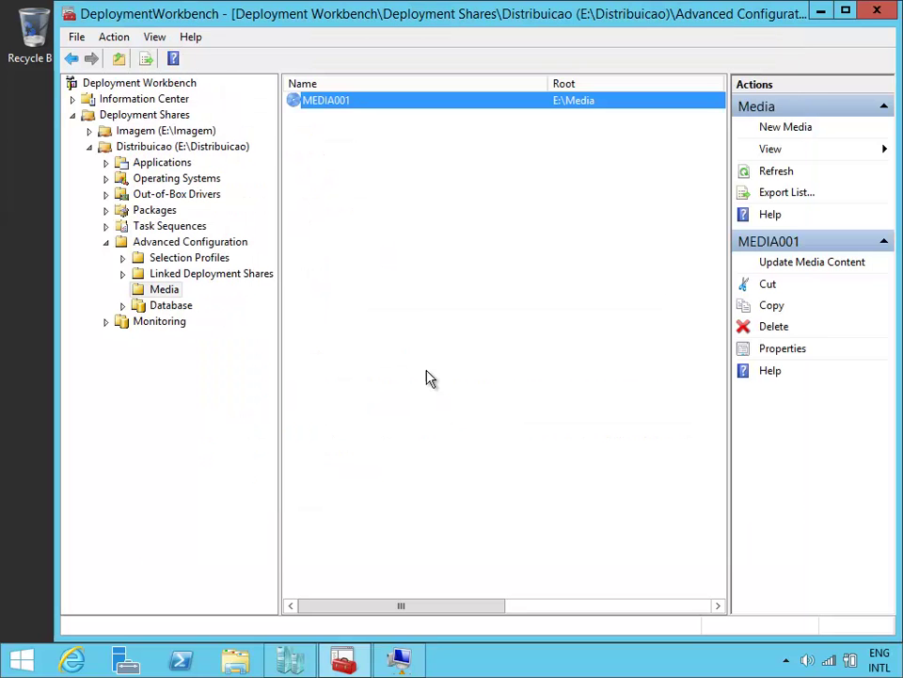
pyautogui.rightClick(369, 103)
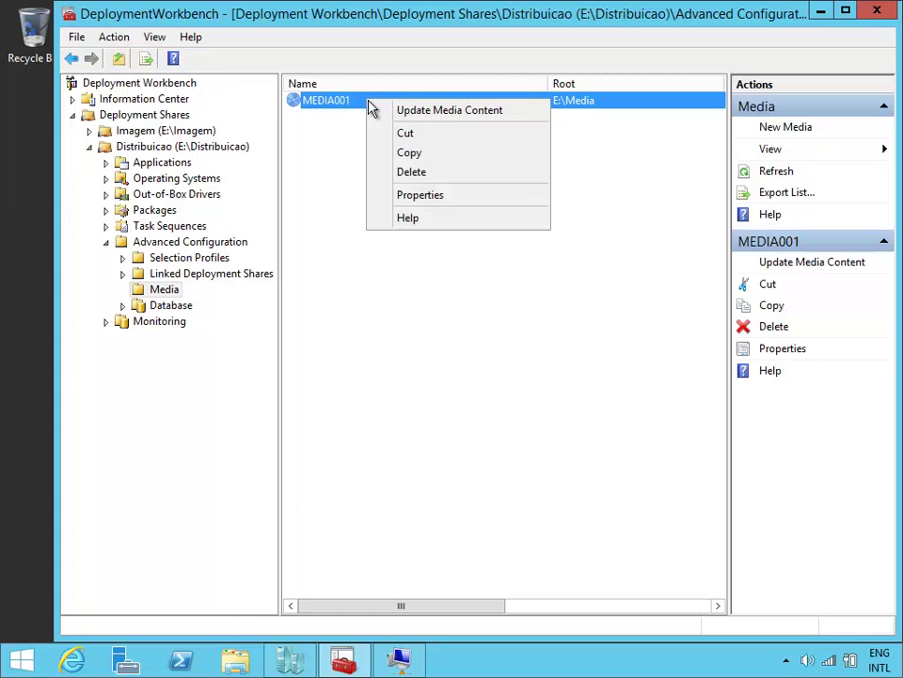
pyautogui.click(448, 194)
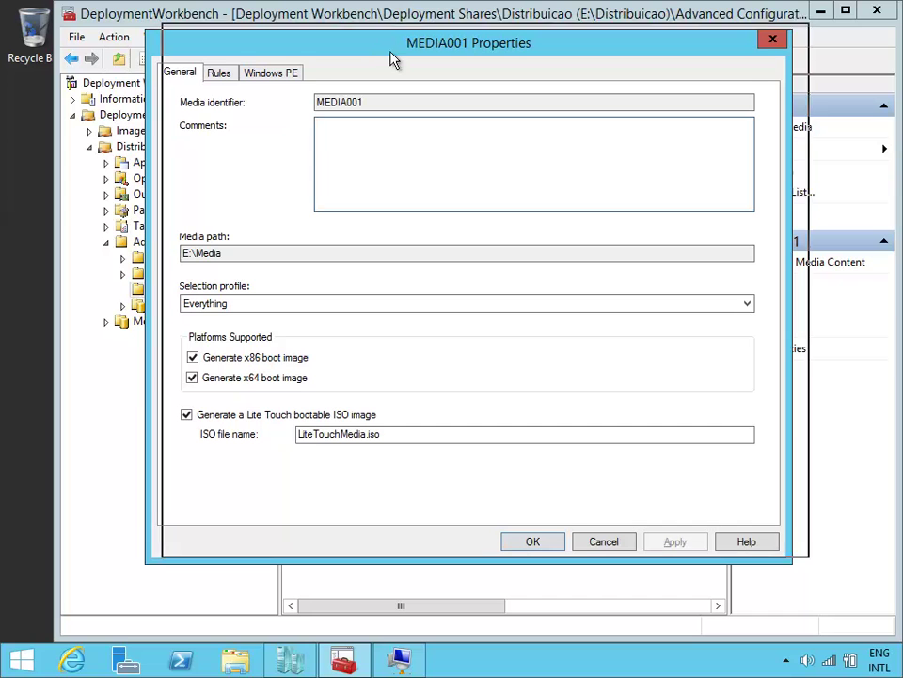
pyautogui.moveTo(389, 49); pyautogui.dragTo(406, 41)
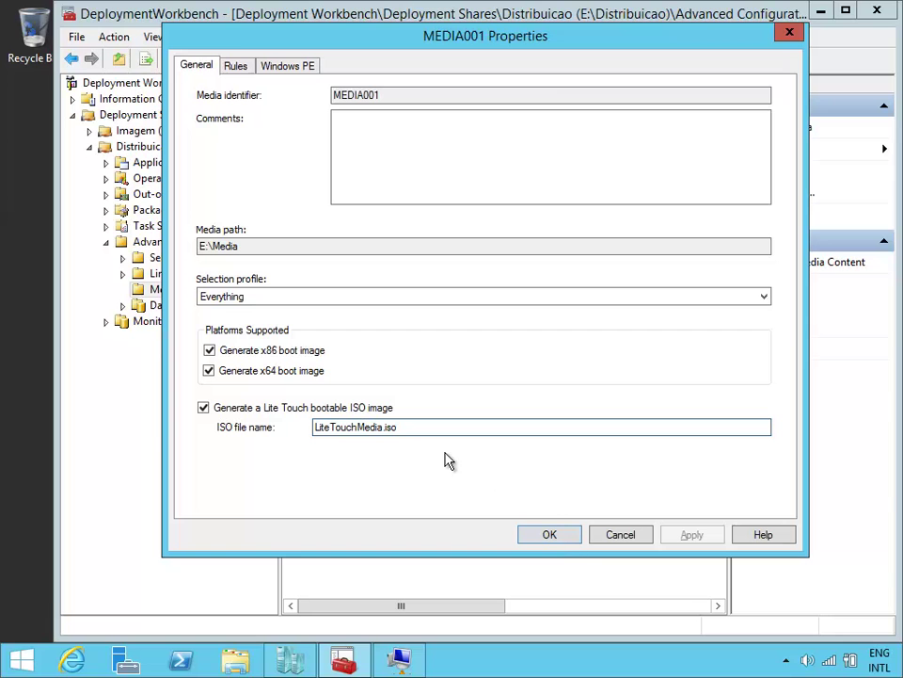
pyautogui.click(561, 538)
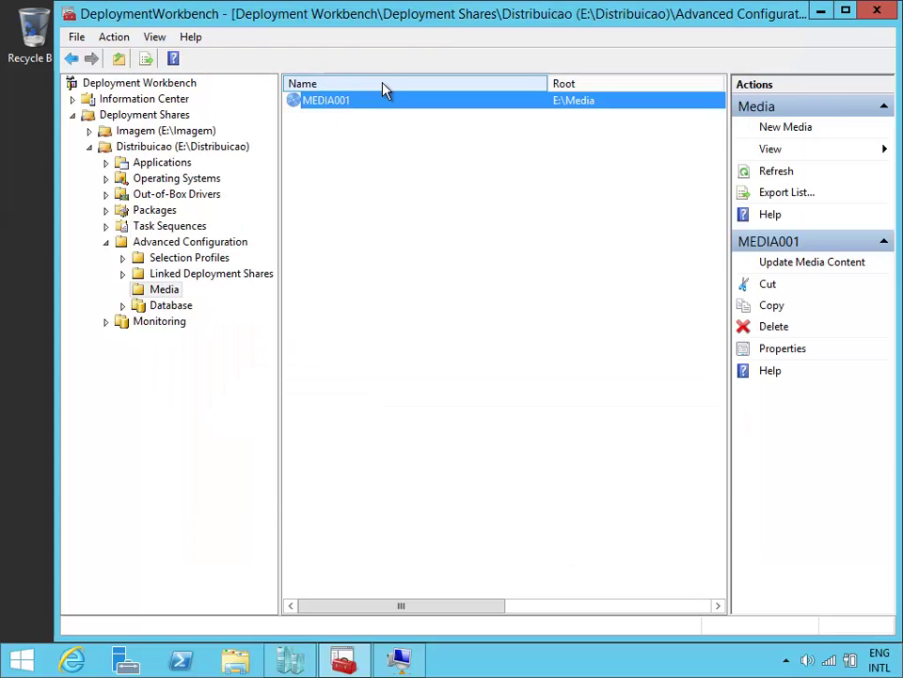
# Step: Run Update Media Content on MEDIA001 and bring the Windows 8.1 VM forward
pyautogui.rightClick(391, 105)
pyautogui.click(455, 111)
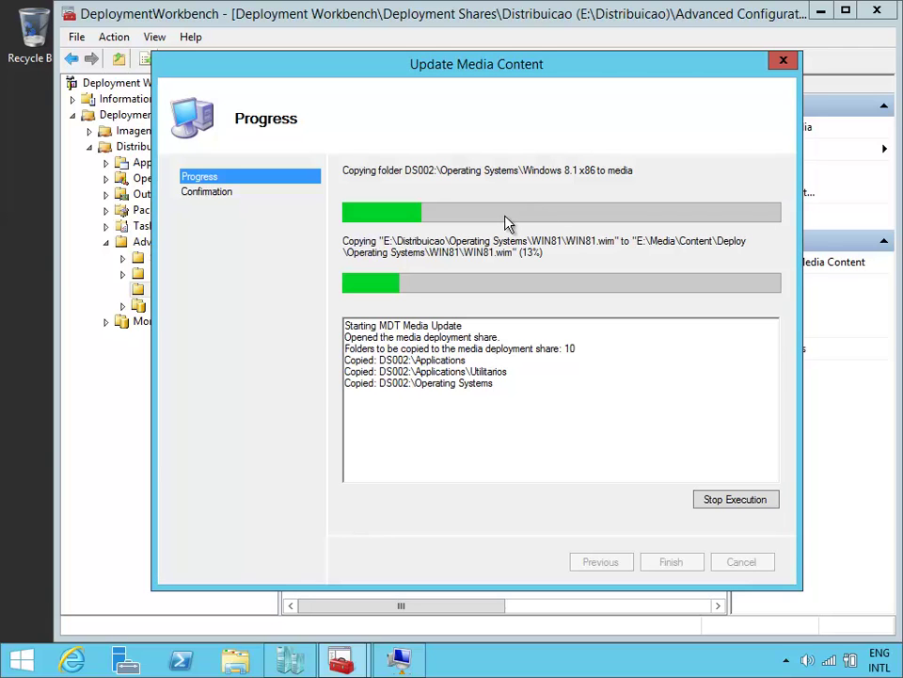
pyautogui.click(399, 656)
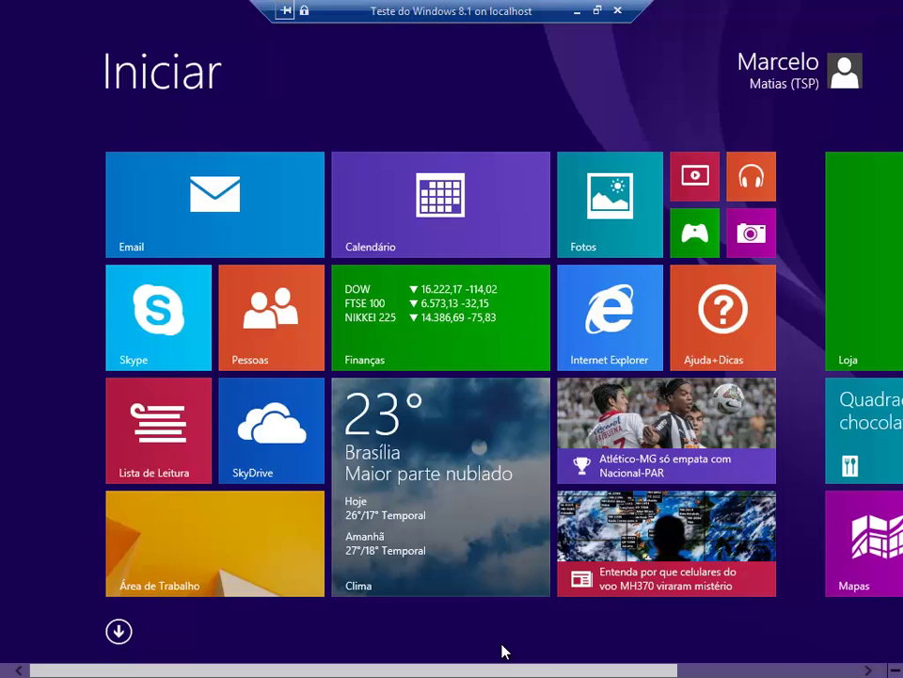
# Step: Sort the Apps list by installation date and launch Word 2013 from it
pyautogui.moveTo(547, 674); pyautogui.dragTo(738, 77)
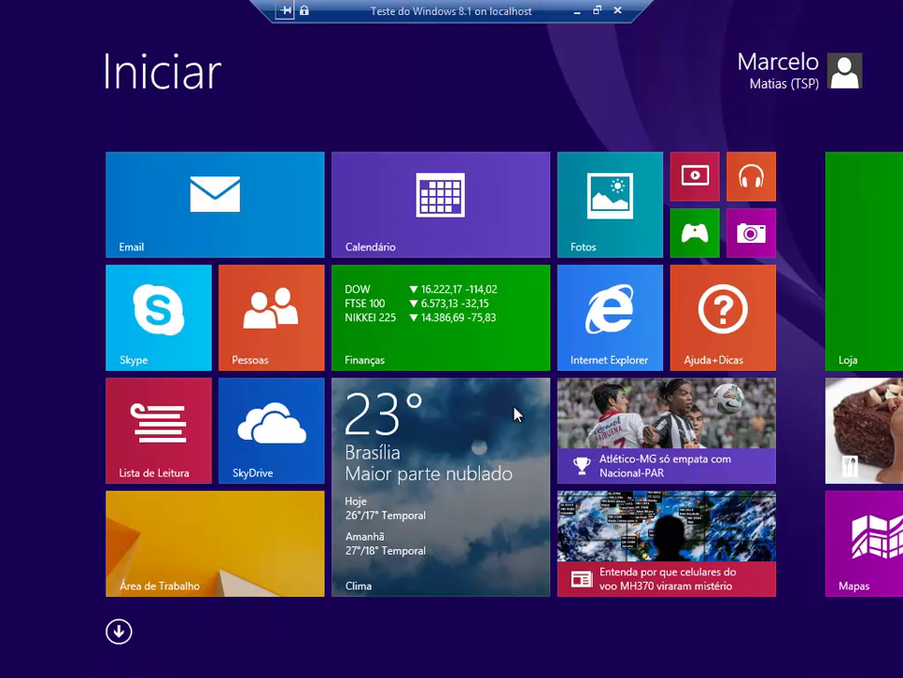
pyautogui.moveTo(647, 670); pyautogui.dragTo(887, 649)
pyautogui.scroll(3, 212, 655)
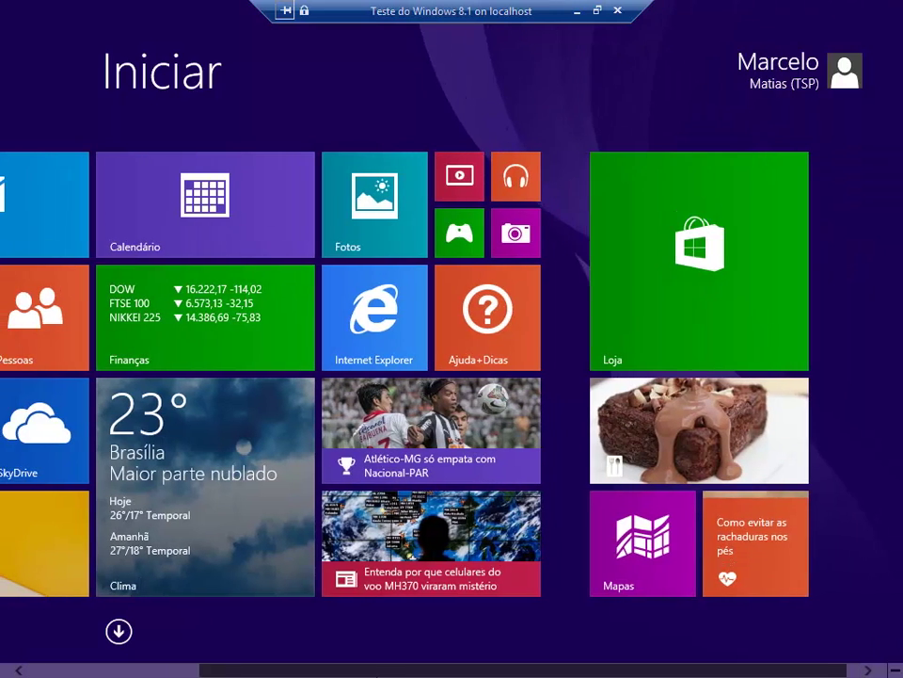
pyautogui.click(121, 629)
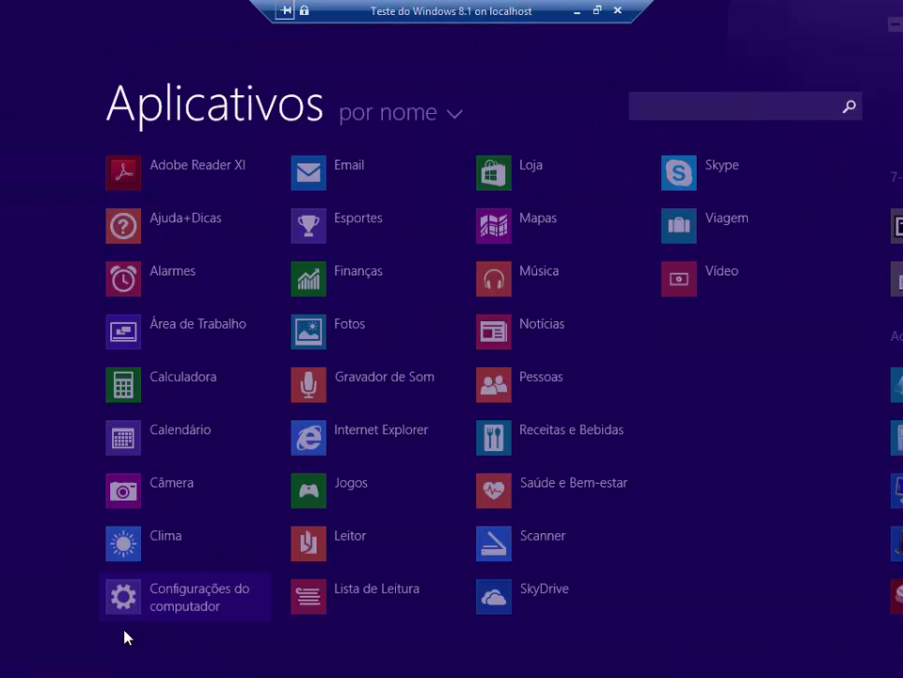
pyautogui.click(440, 83)
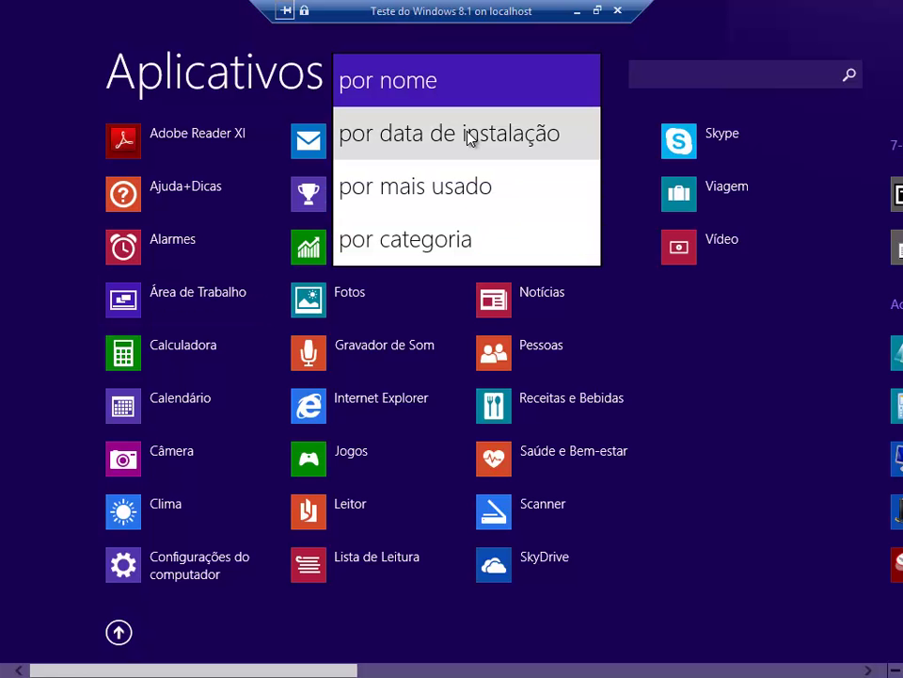
pyautogui.click(470, 138)
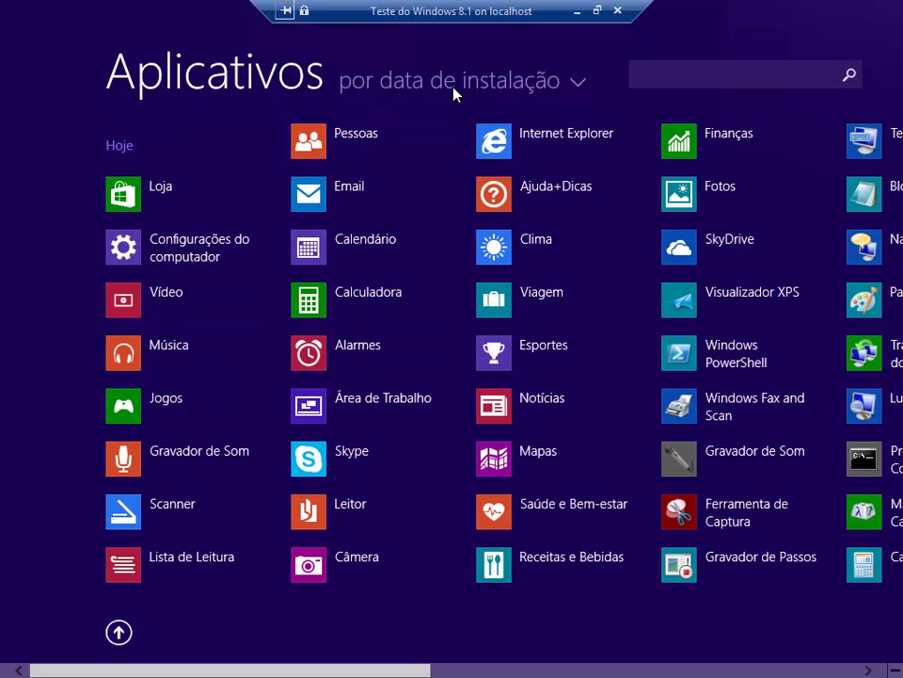
pyautogui.scroll(-5, 454, 97)
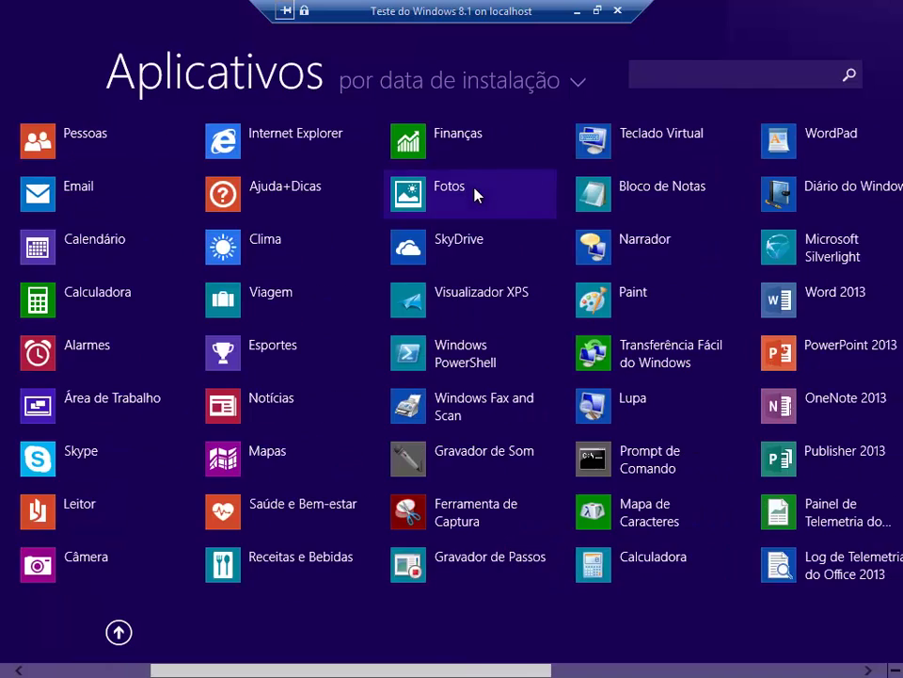
pyautogui.scroll(-2, 429, 290)
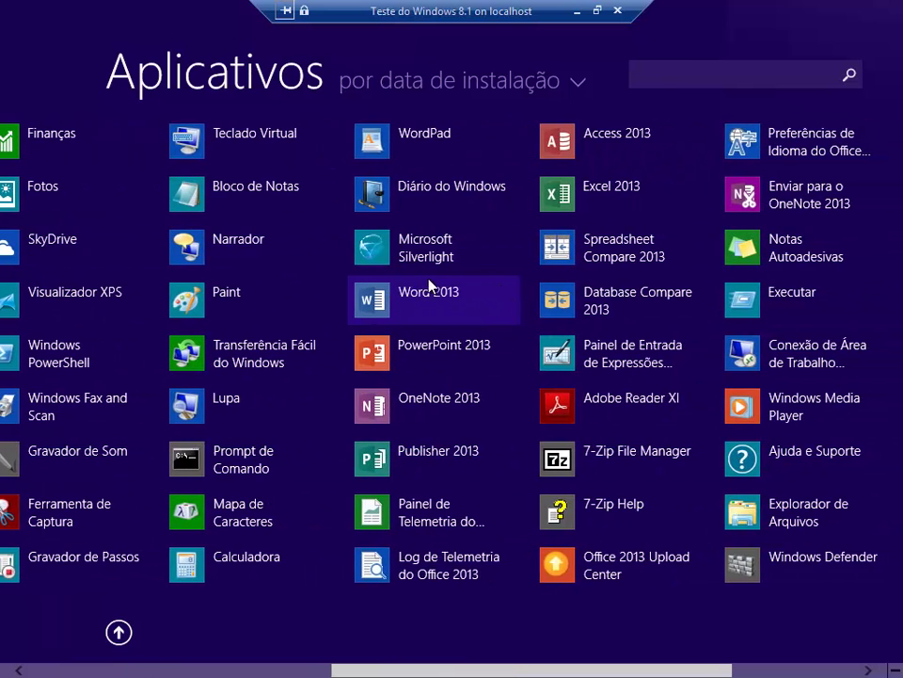
pyautogui.click(464, 313)
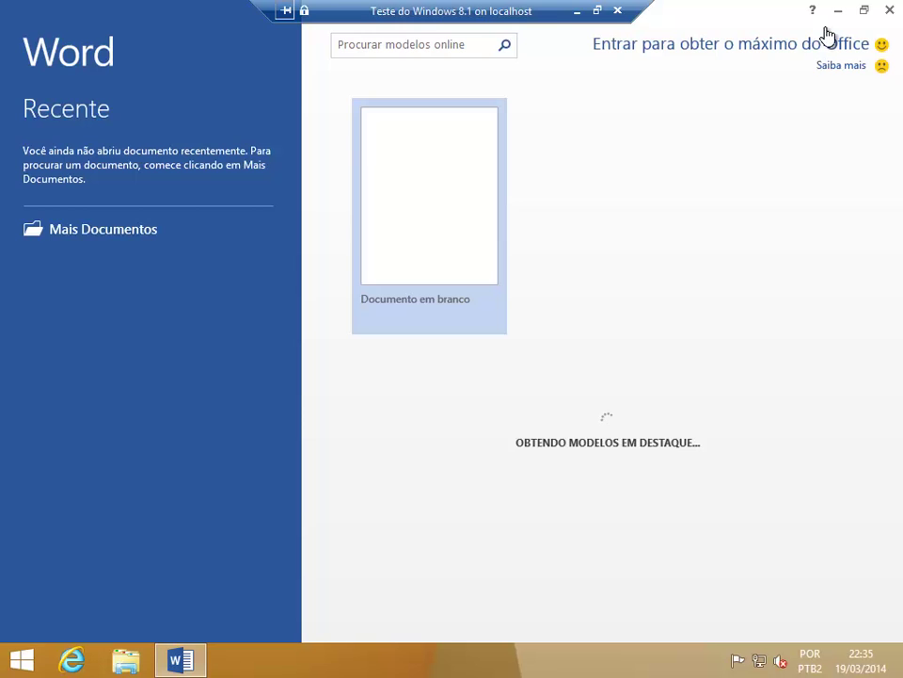
# Step: Minimize Word, launch Adobe Reader XI, and open 7-Zip File Manager via an Apps search for '7zi'
pyautogui.click(838, 10)
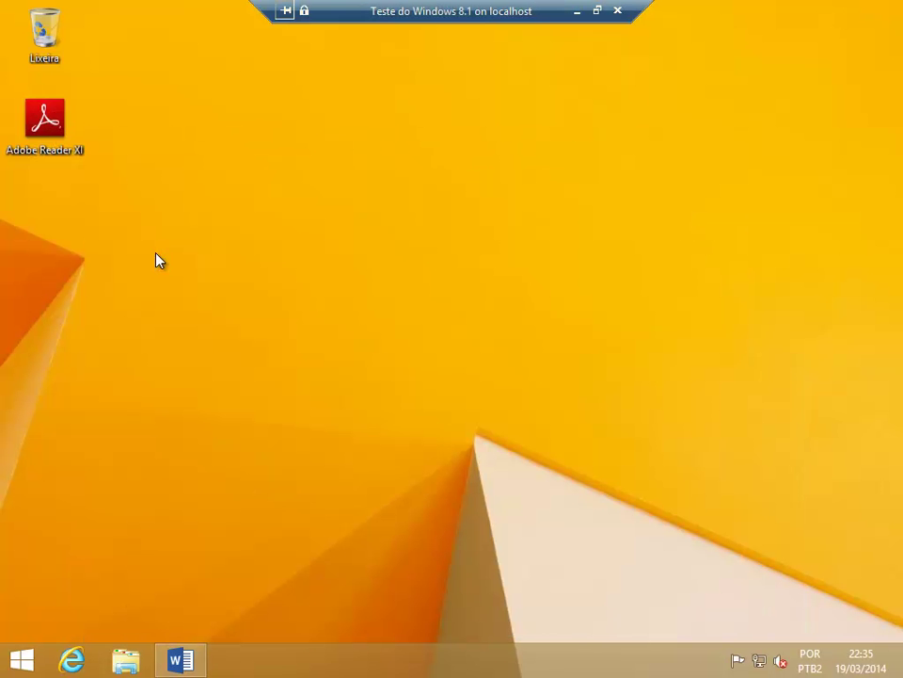
pyautogui.doubleClick(58, 124)
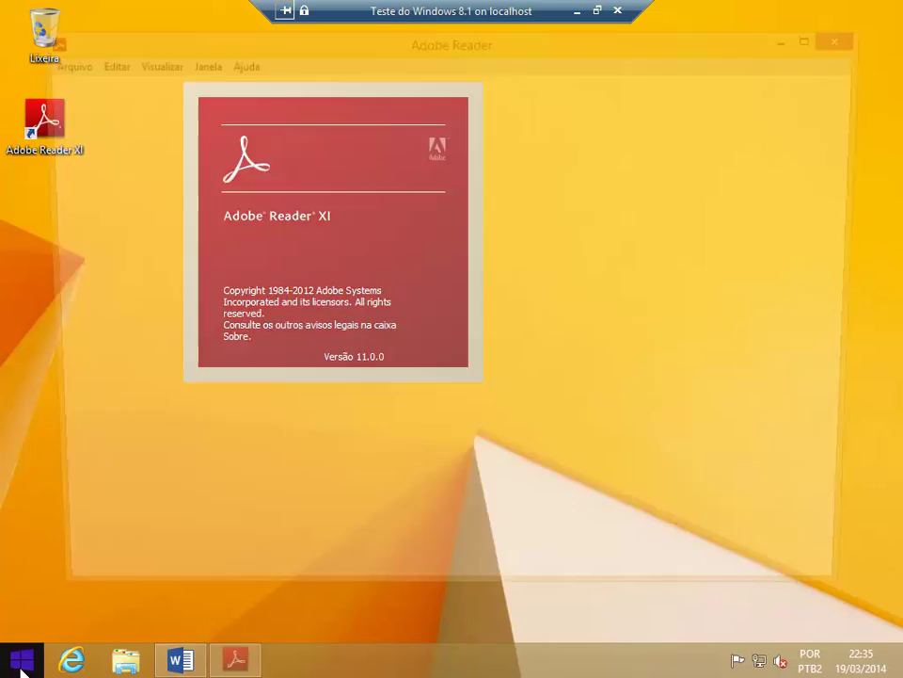
pyautogui.click(20, 659)
pyautogui.click(117, 630)
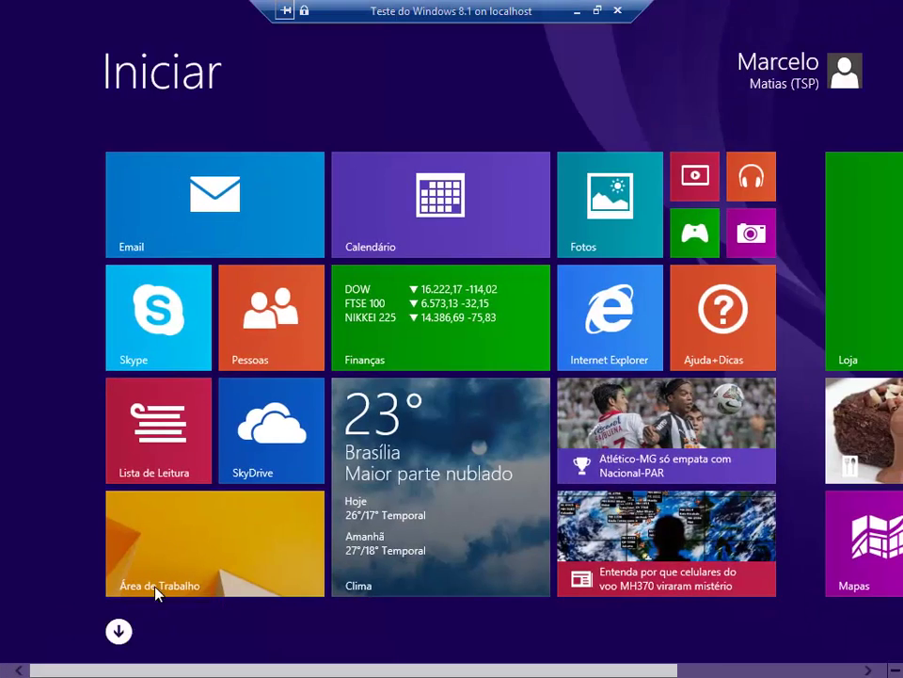
pyautogui.scroll(-2, 659, 379)
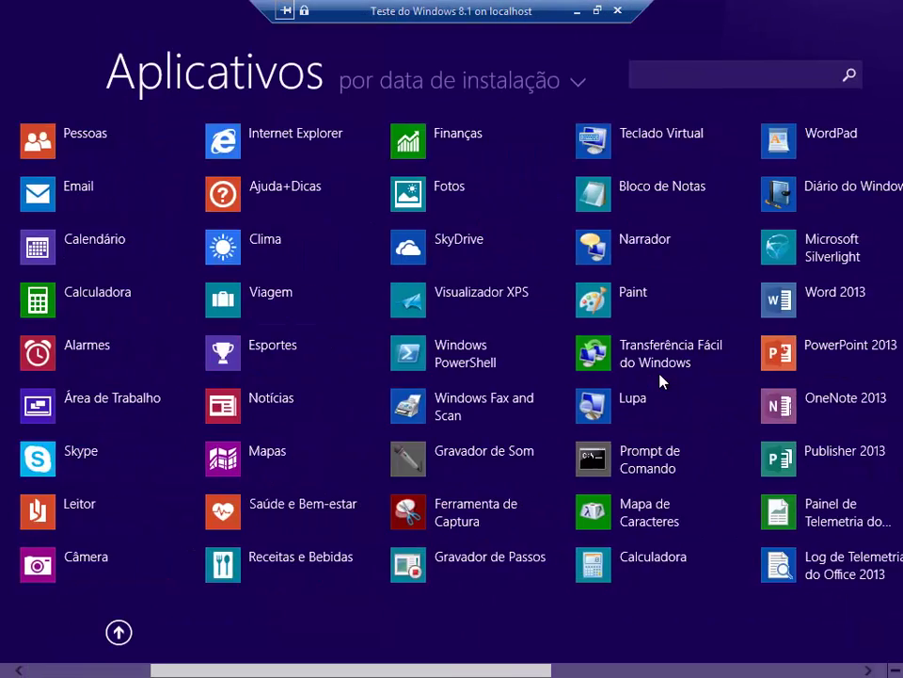
pyautogui.write('7zip')
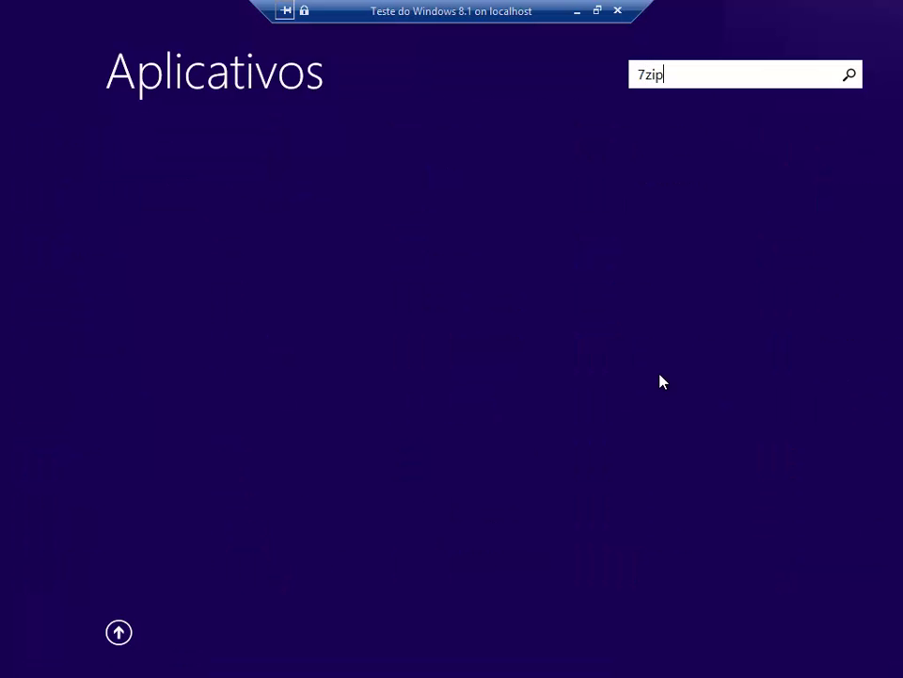
pyautogui.press('BackSpace')
pyautogui.press('BackSpace')
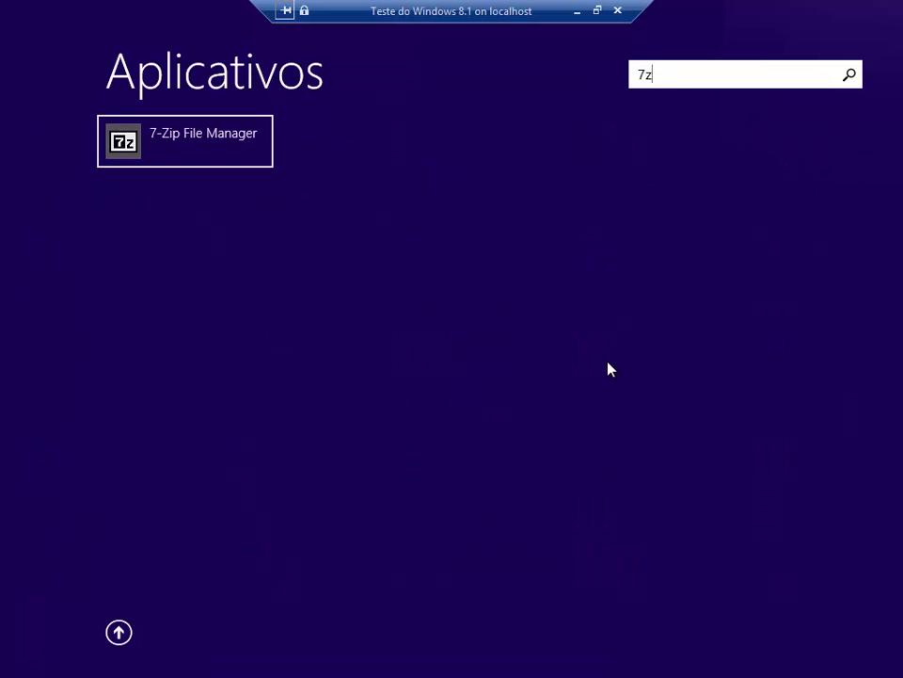
pyautogui.click(175, 139)
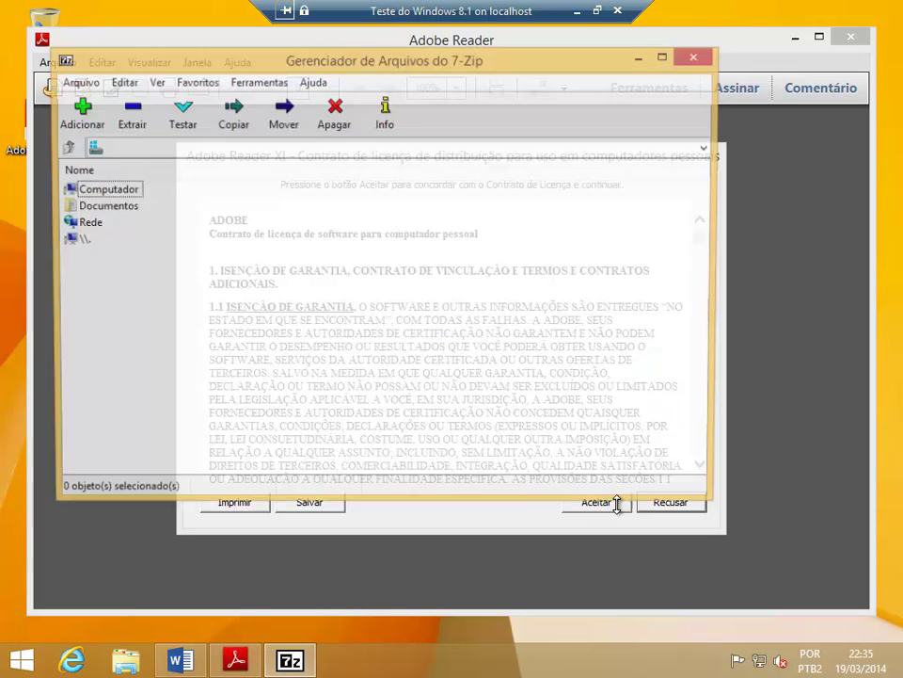
# Step: Accept the Adobe Reader licence, close 7-Zip and Adobe Reader, and bring Word back
pyautogui.click(616, 517)
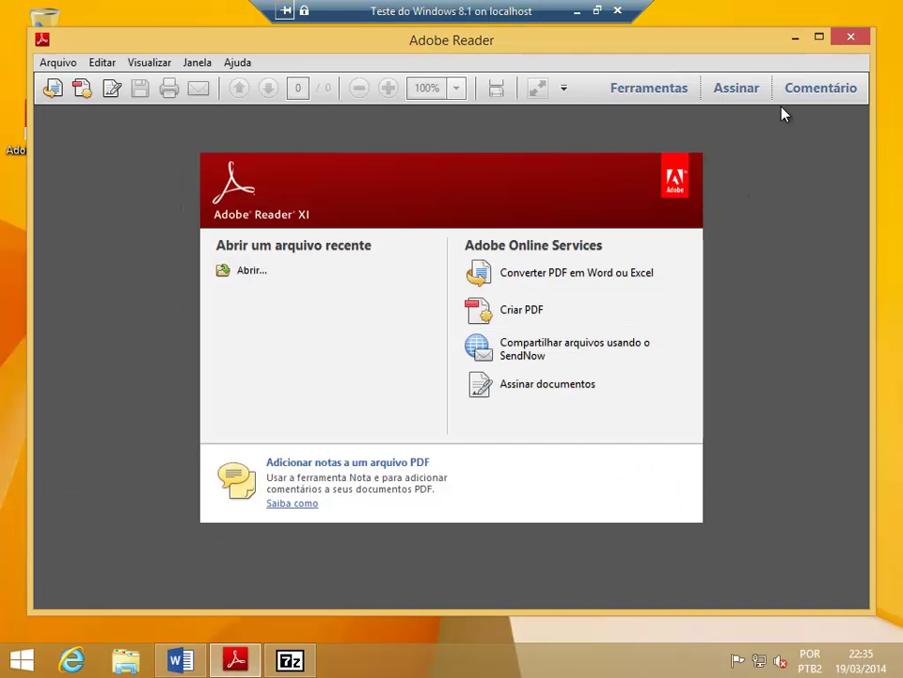
pyautogui.click(796, 39)
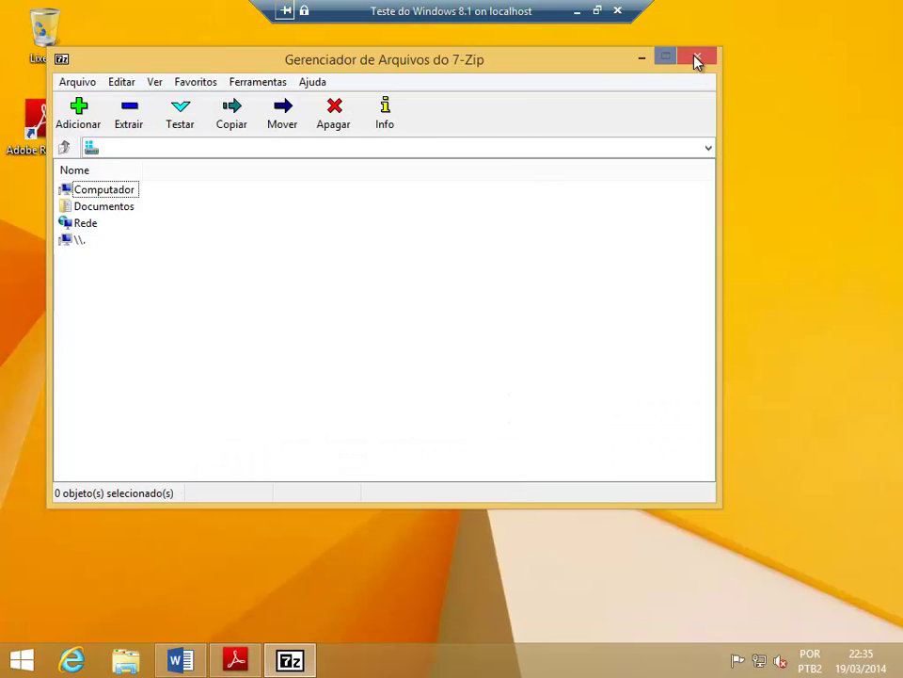
pyautogui.click(698, 57)
pyautogui.click(248, 662)
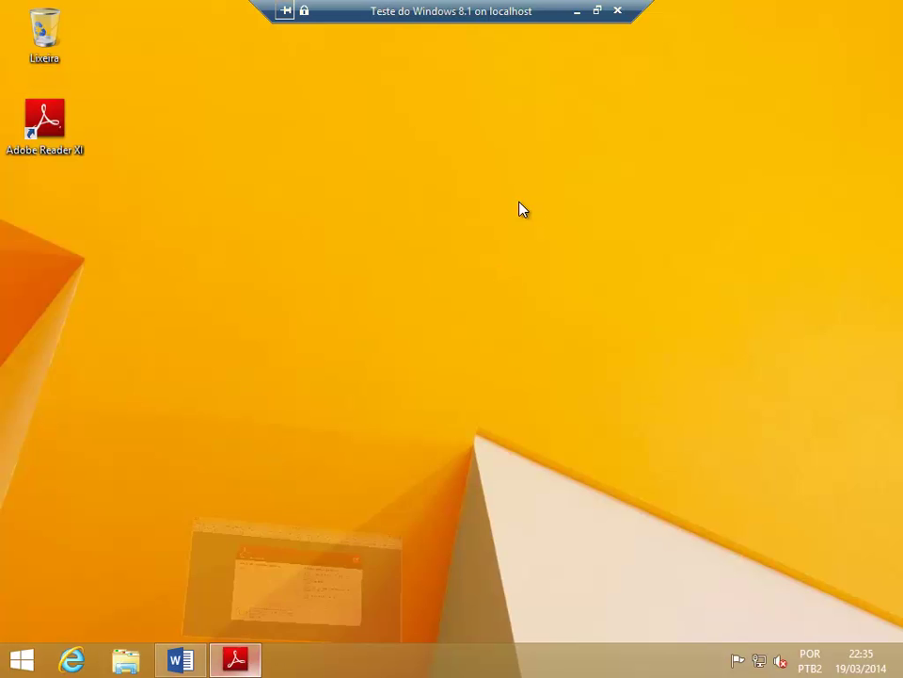
pyautogui.click(850, 36)
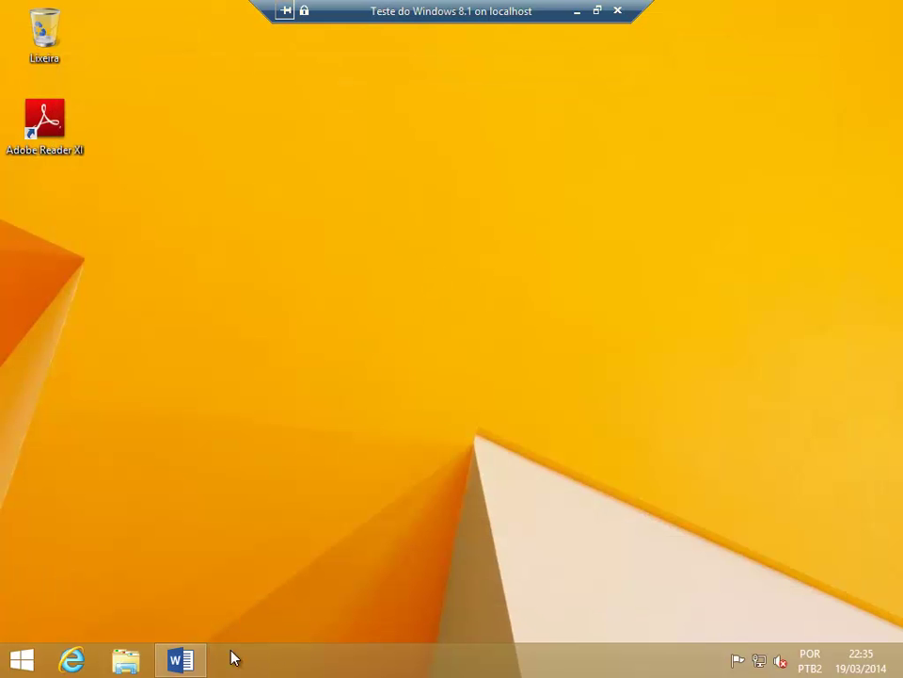
pyautogui.click(181, 661)
# Step: Close Word, scroll through the Start screen tiles, and return via the Área de Trabalho tile
pyautogui.click(887, 15)
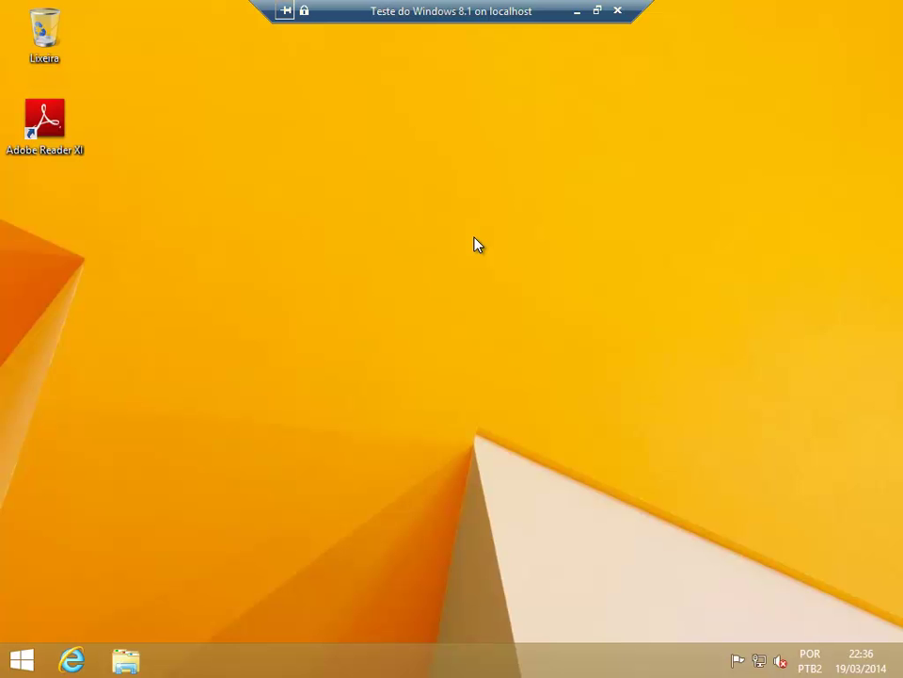
pyautogui.click(20, 661)
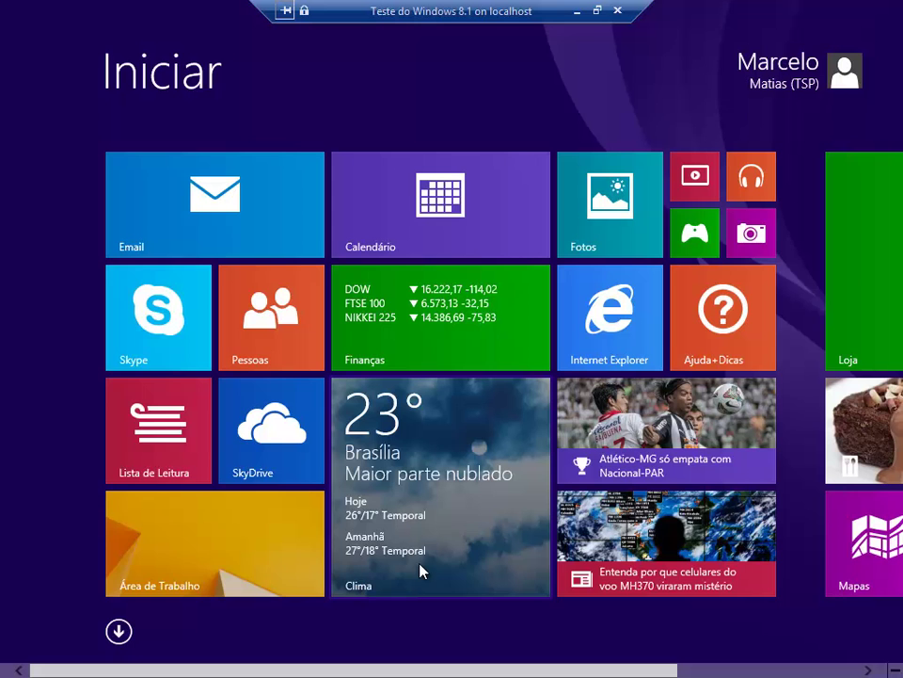
pyautogui.scroll(-3, 419, 569)
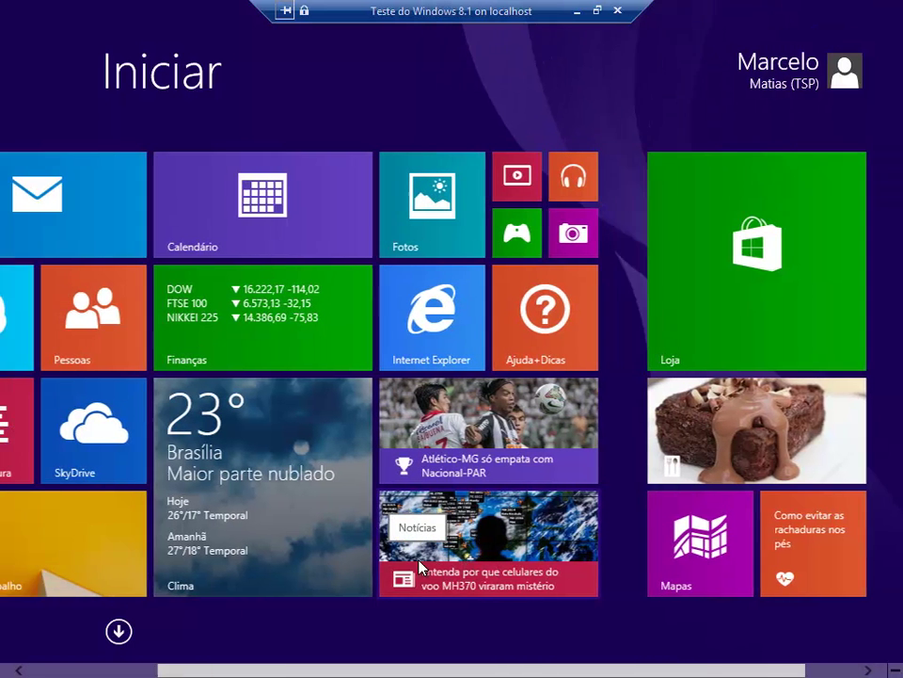
pyautogui.scroll(3, 419, 568)
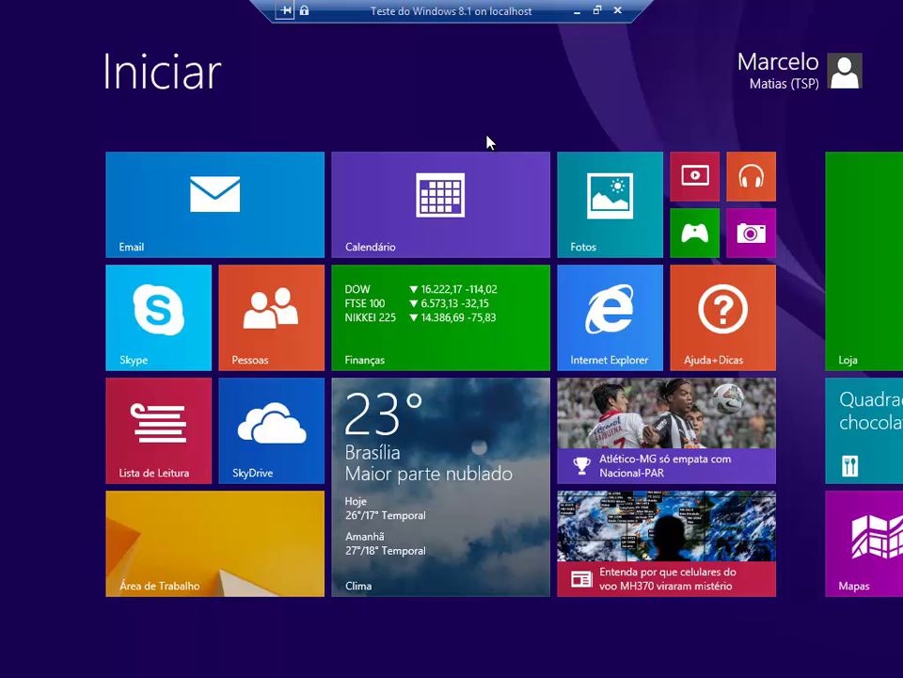
pyautogui.click(257, 545)
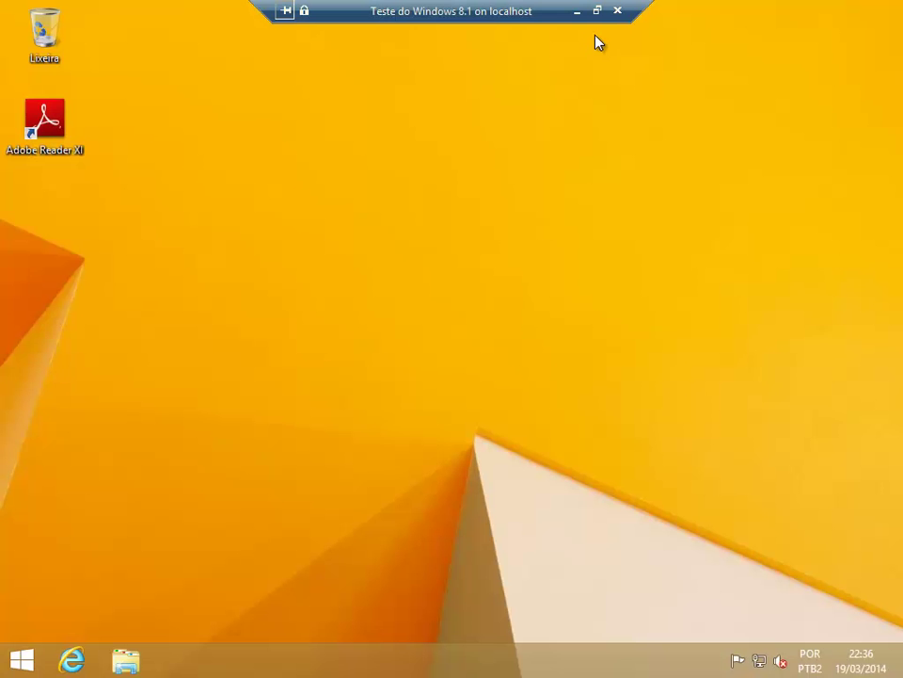
# Step: Close the VM connection window and finish the MEDIA001 Update Media Content wizard
pyautogui.click(617, 12)
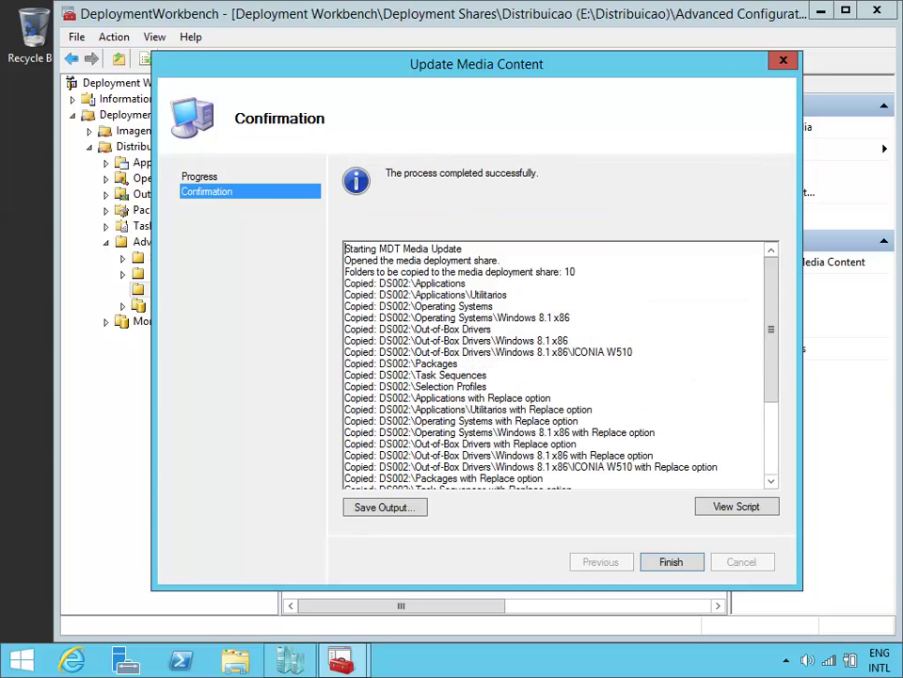
pyautogui.click(660, 565)
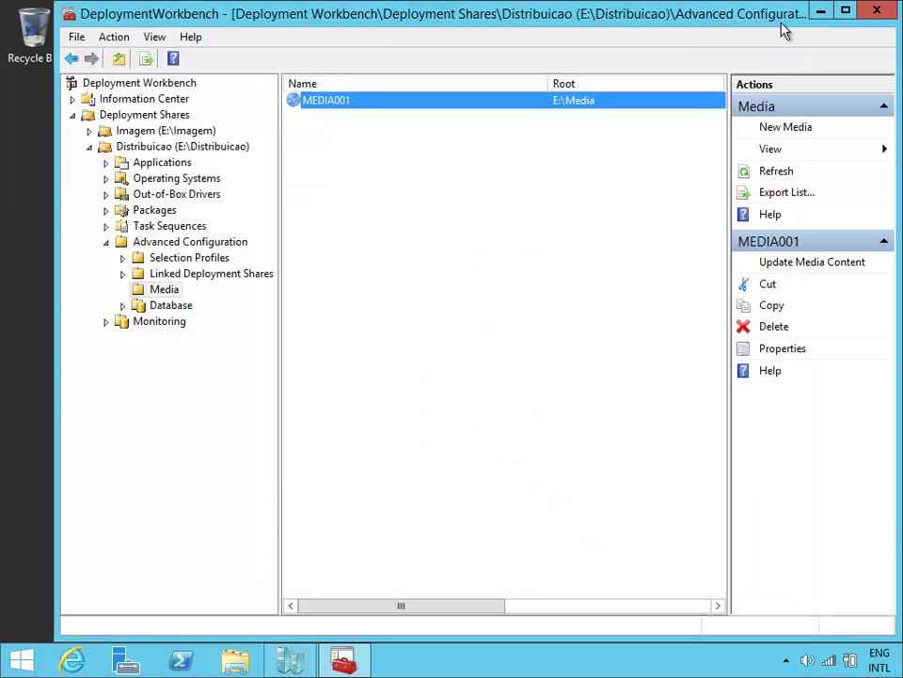
# Step: Close Deployment Workbench, check LiteTouchMedia's size in E:\Media, then open the Content folder
pyautogui.click(877, 11)
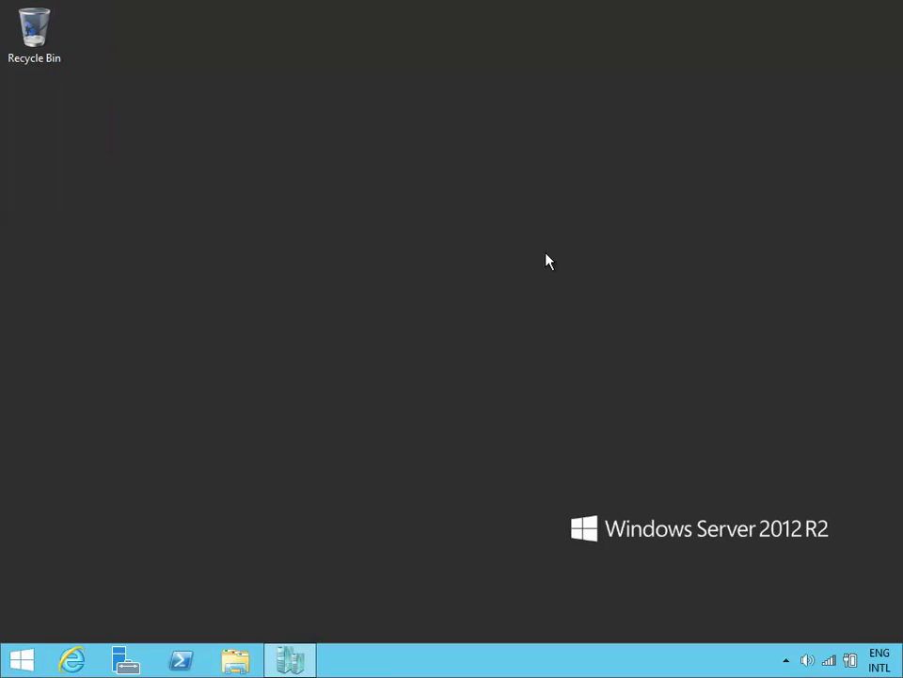
pyautogui.click(236, 659)
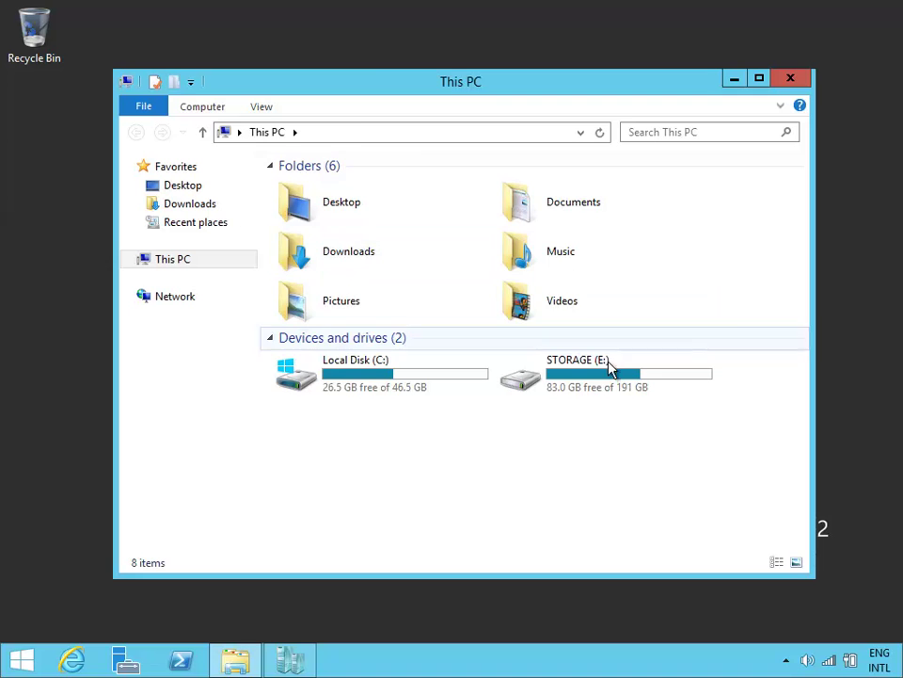
pyautogui.doubleClick(611, 368)
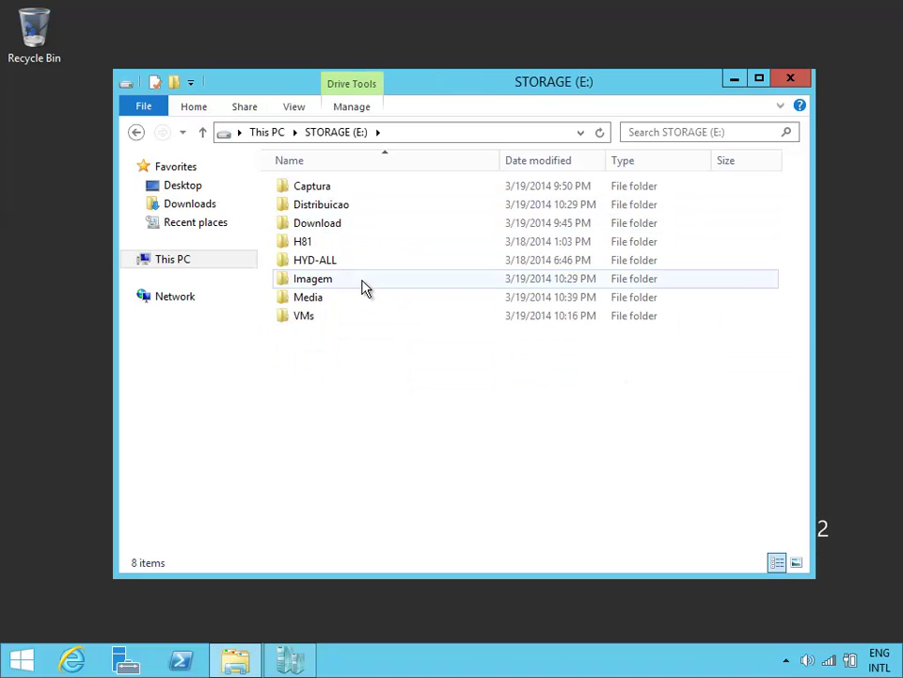
pyautogui.doubleClick(359, 300)
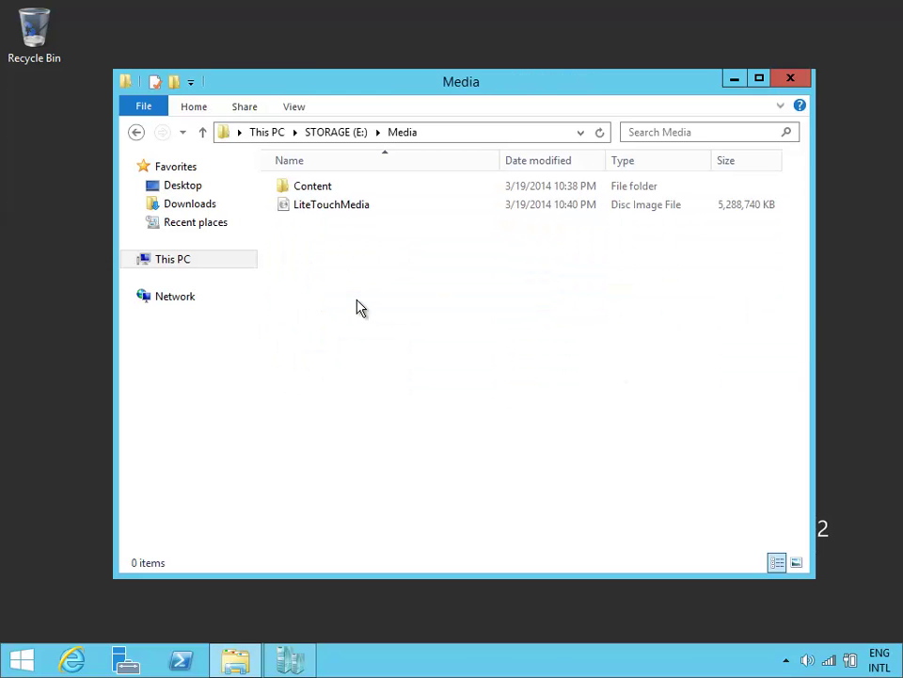
pyautogui.click(436, 206)
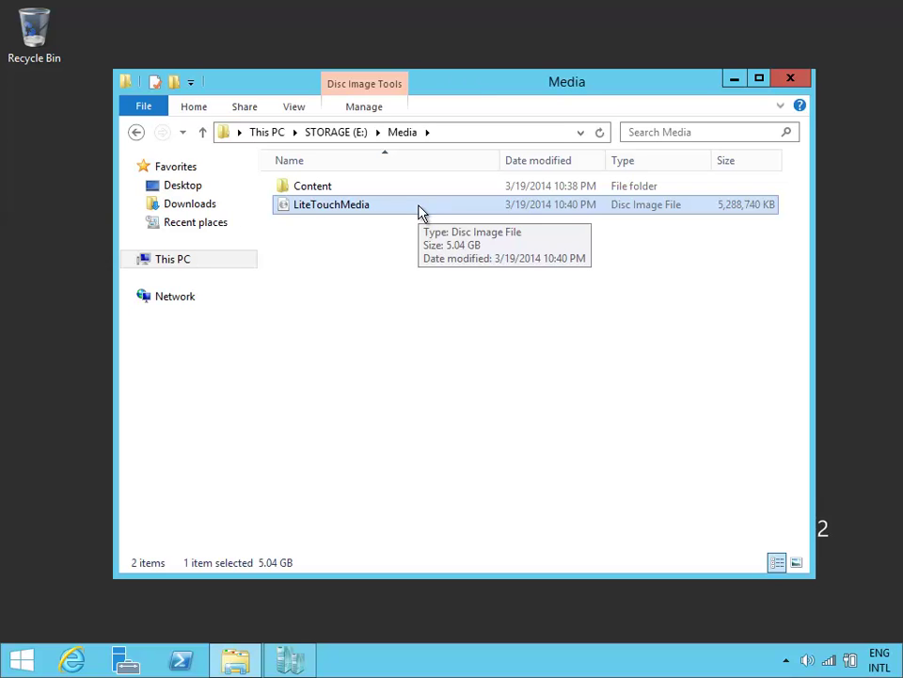
pyautogui.doubleClick(365, 189)
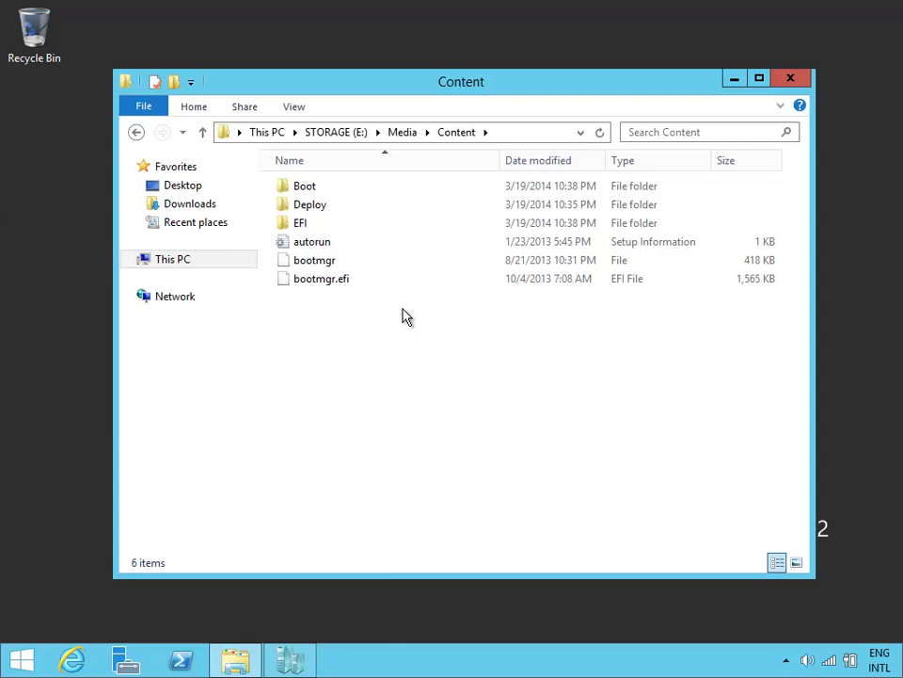
# Step: Turn off the running Teste do Windows 8.1 VM in Hyper-V Manager
pyautogui.moveTo(292, 659)
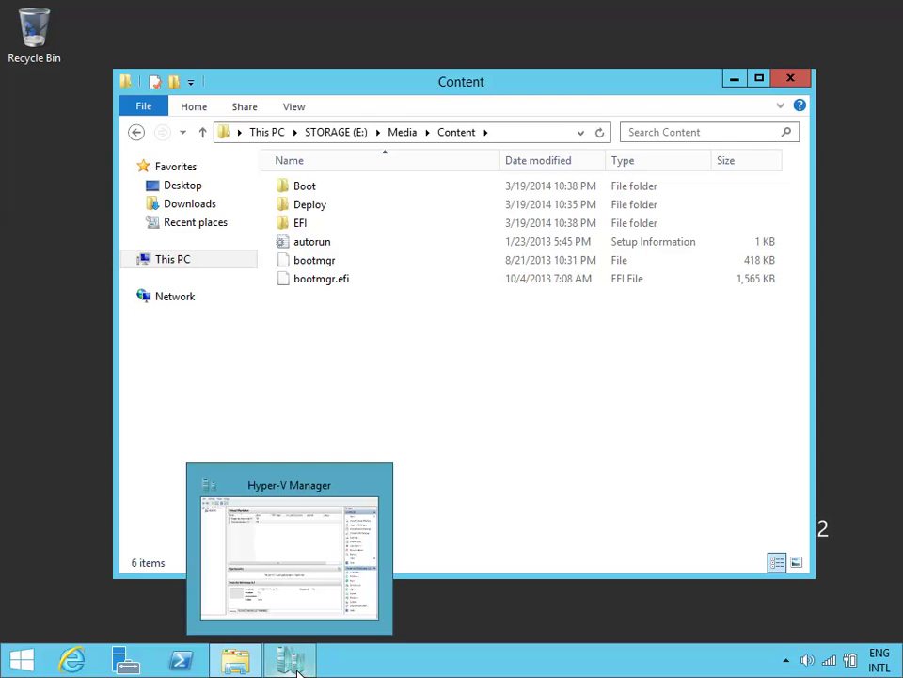
pyautogui.click(320, 616)
pyautogui.click(305, 236)
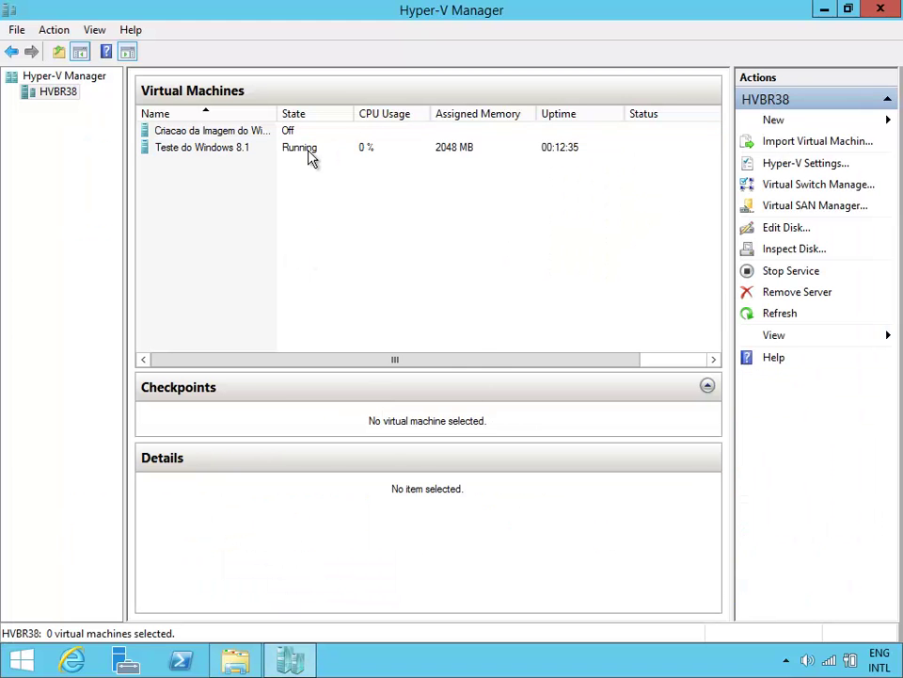
pyautogui.rightClick(309, 149)
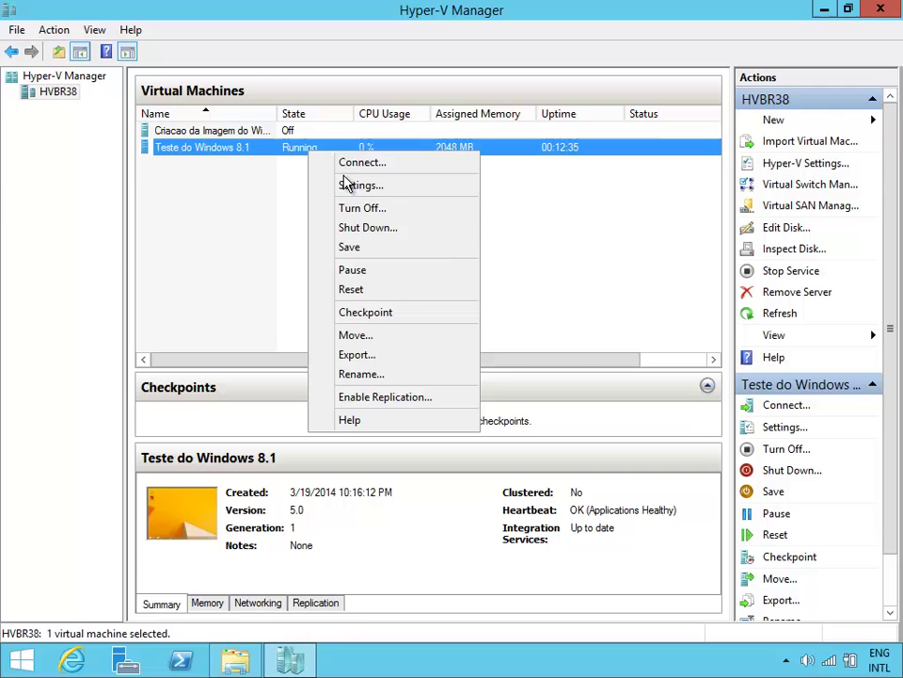
pyautogui.click(397, 209)
pyautogui.click(475, 361)
pyautogui.click(402, 222)
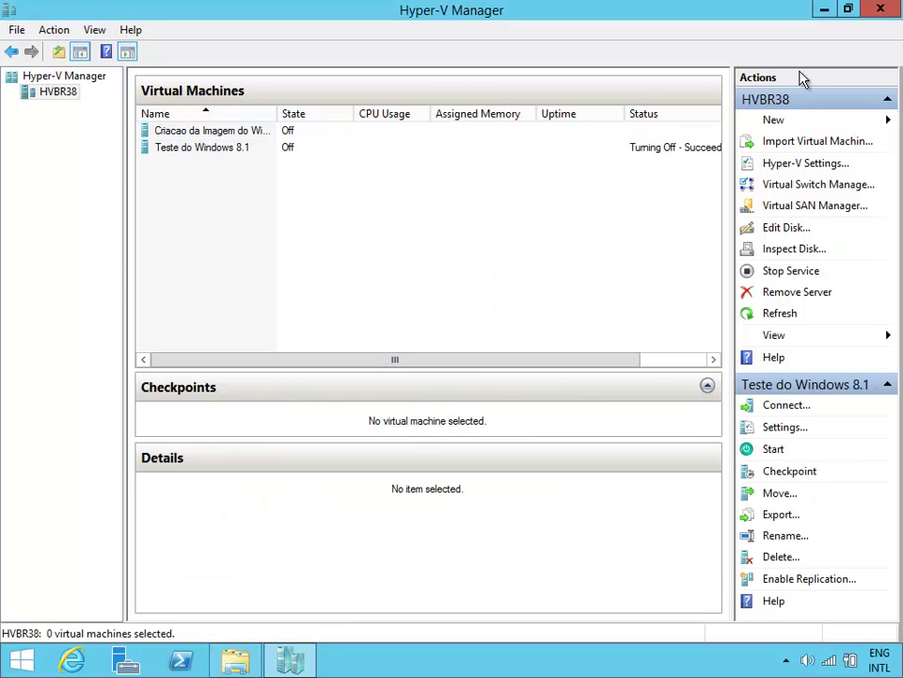
# Step: Start a new VM named 'Windows 8.1 offline' stored in E:\VMs\
pyautogui.click(814, 122)
pyautogui.click(815, 121)
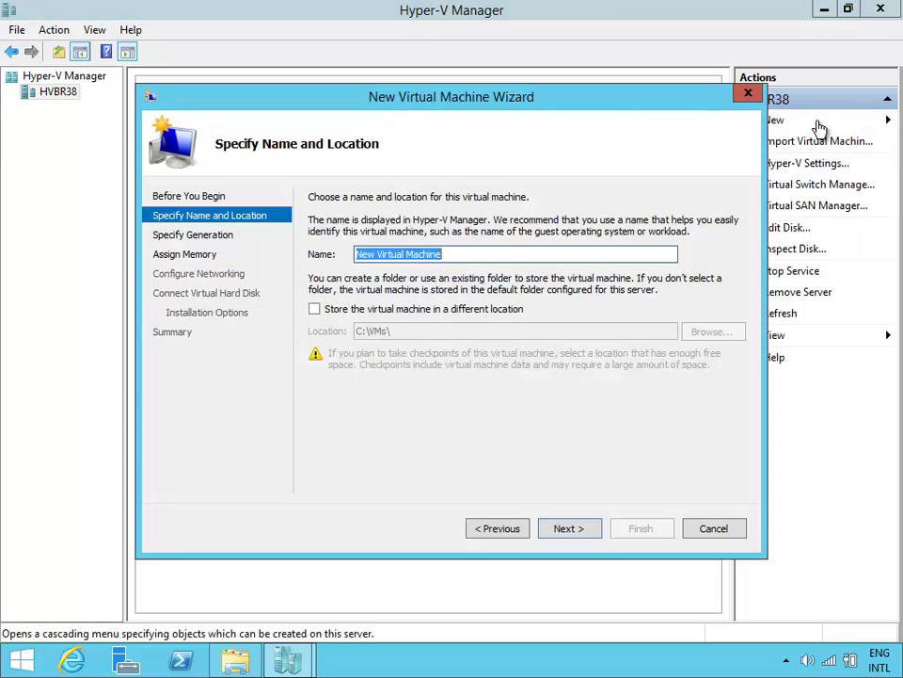
pyautogui.write('Windows 8')
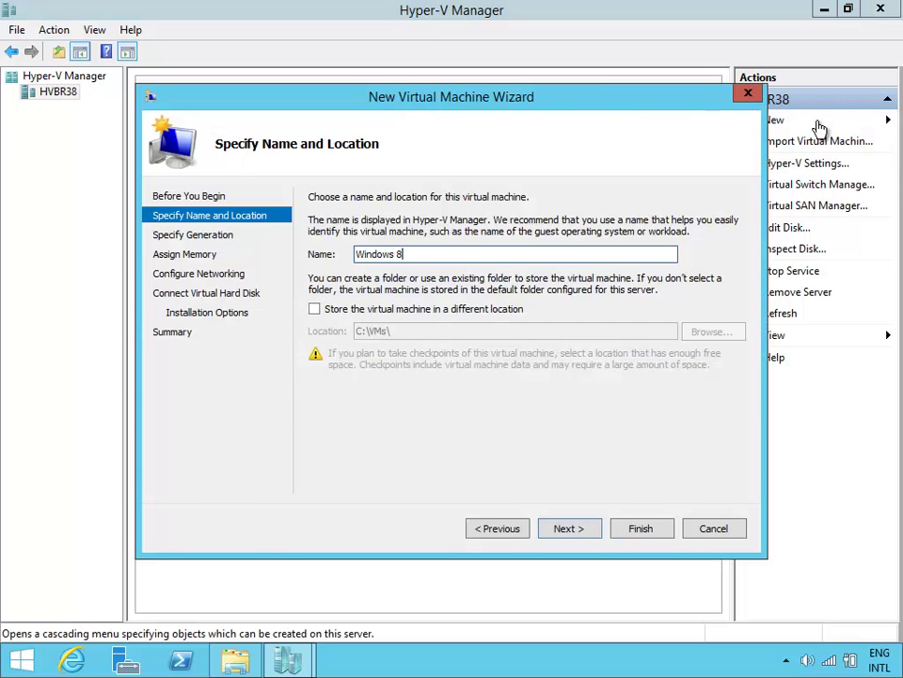
pyautogui.press('BackSpace')
pyautogui.write('.1 offline')
pyautogui.click(414, 308)
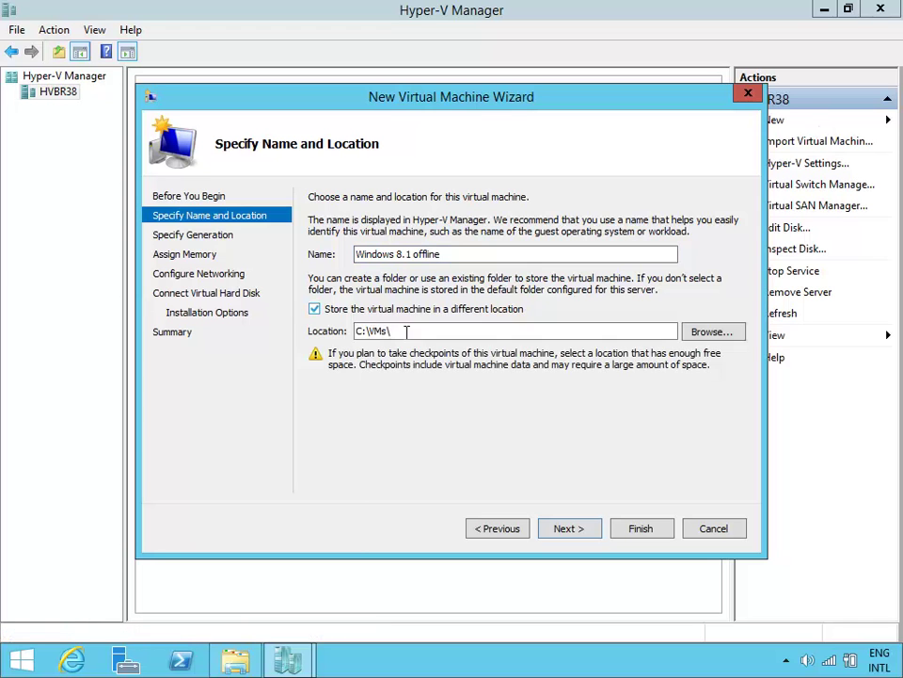
pyautogui.click(361, 334)
pyautogui.press('BackSpace')
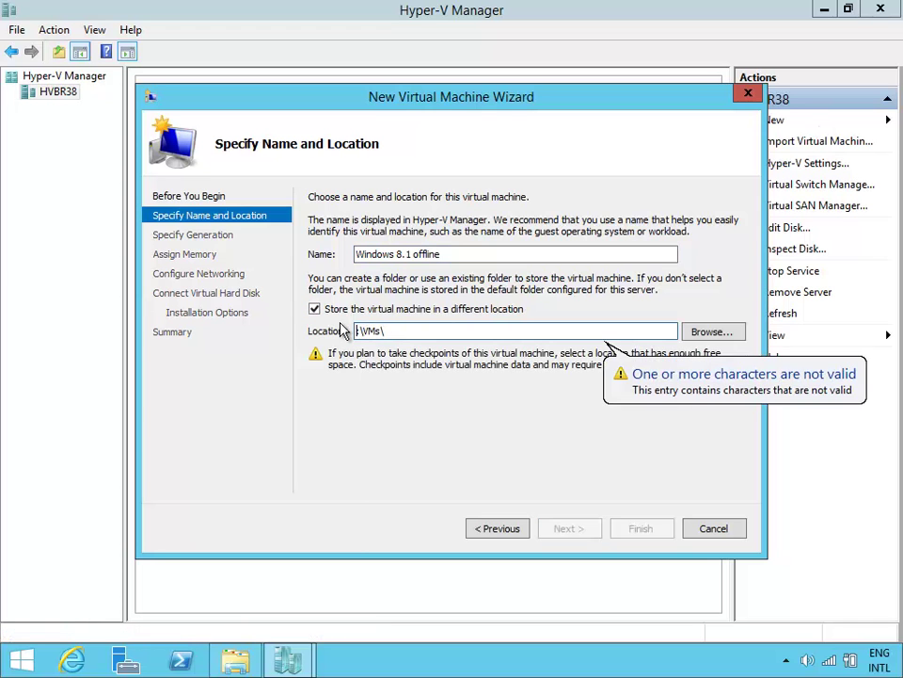
pyautogui.write('E')
pyautogui.click(569, 528)
pyautogui.click(568, 528)
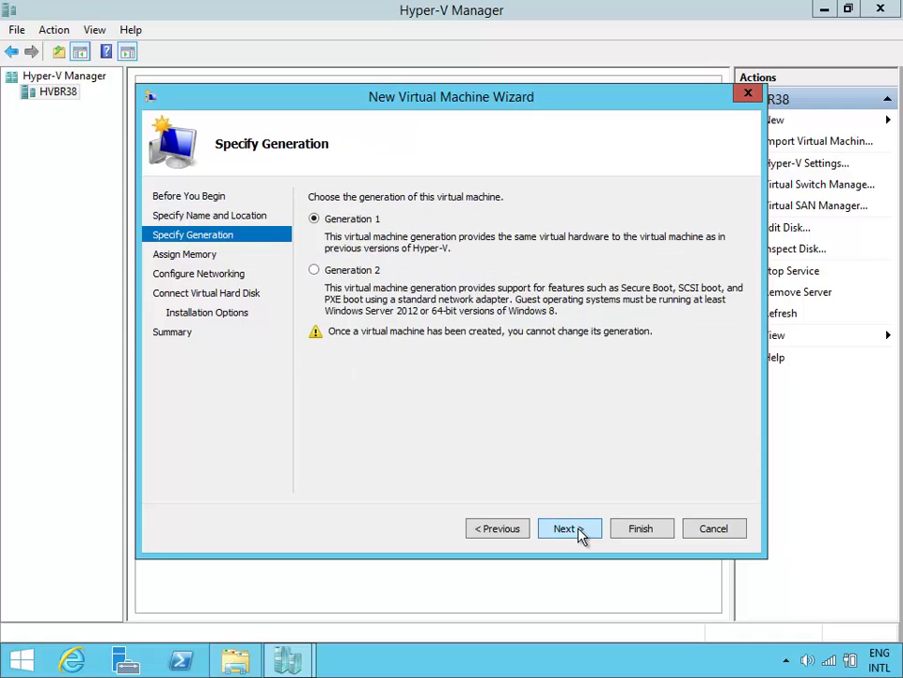
# Step: Keep Generation 1, give it 2048 MB memory, no network, and the default new virtual disk
pyautogui.click(568, 527)
pyautogui.write('2048')
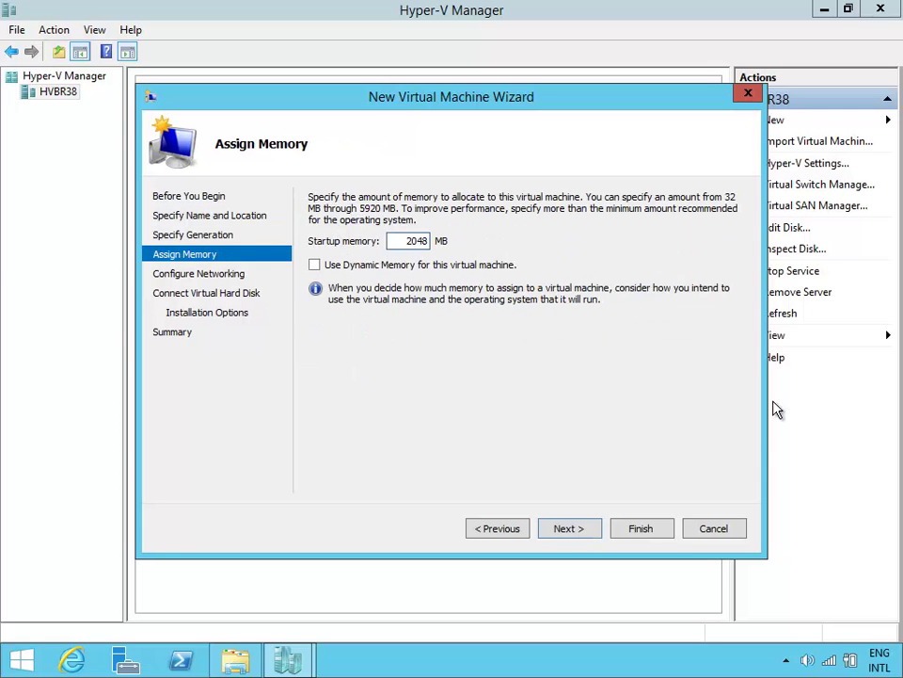
pyautogui.click(574, 530)
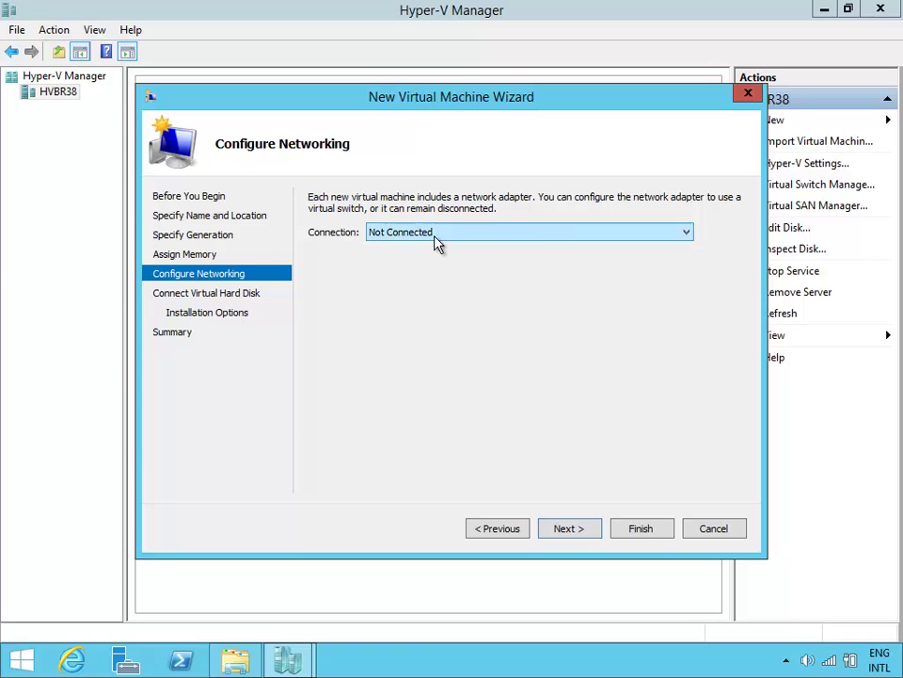
pyautogui.click(593, 530)
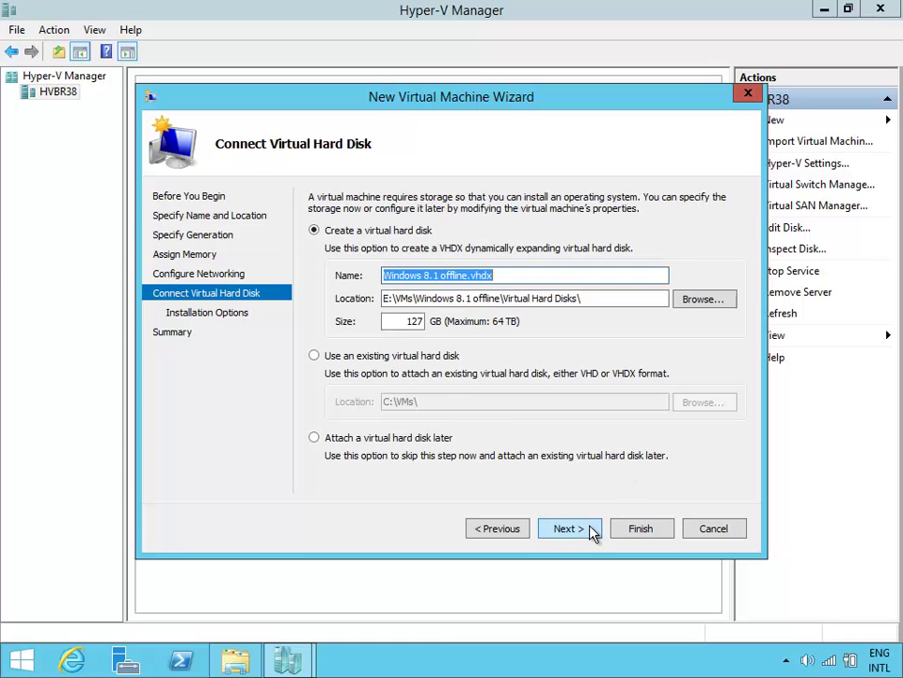
pyautogui.click(593, 529)
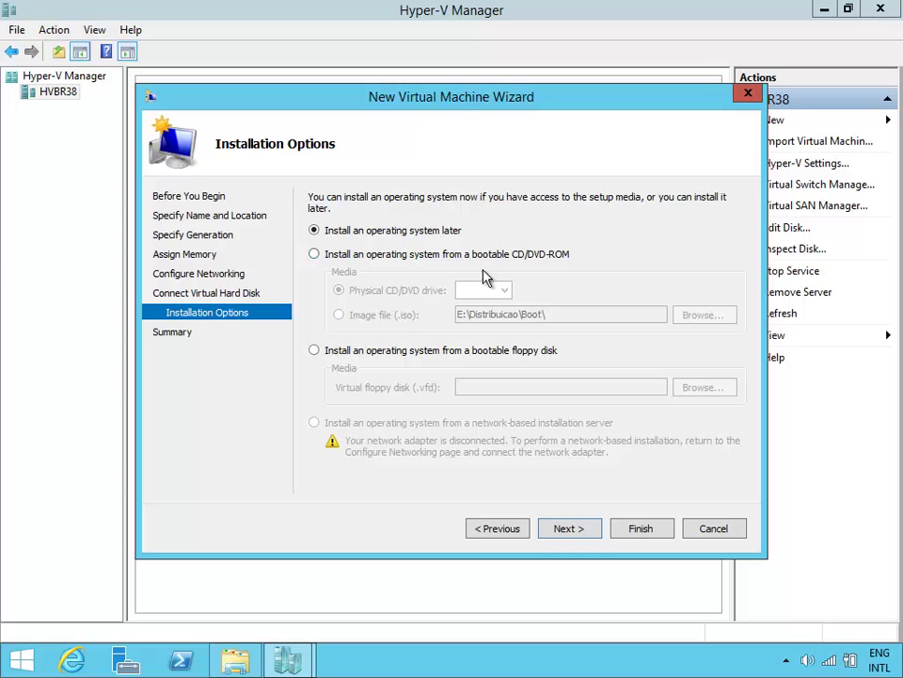
# Step: Boot from the E:\Media LiteTouchMedia ISO image and create the virtual machine
pyautogui.click(376, 254)
pyautogui.click(388, 314)
pyautogui.click(701, 314)
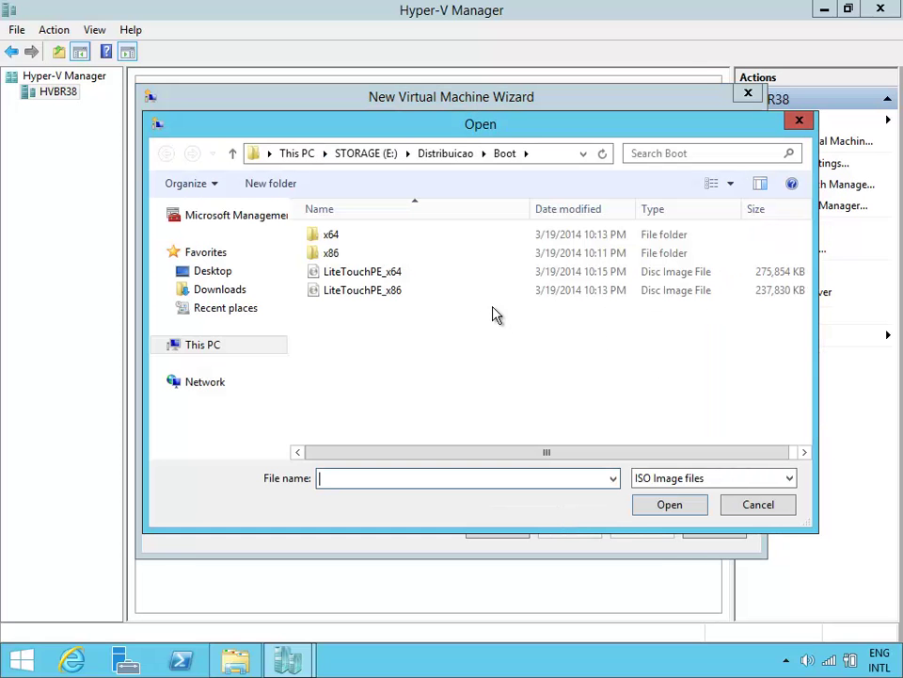
pyautogui.click(376, 154)
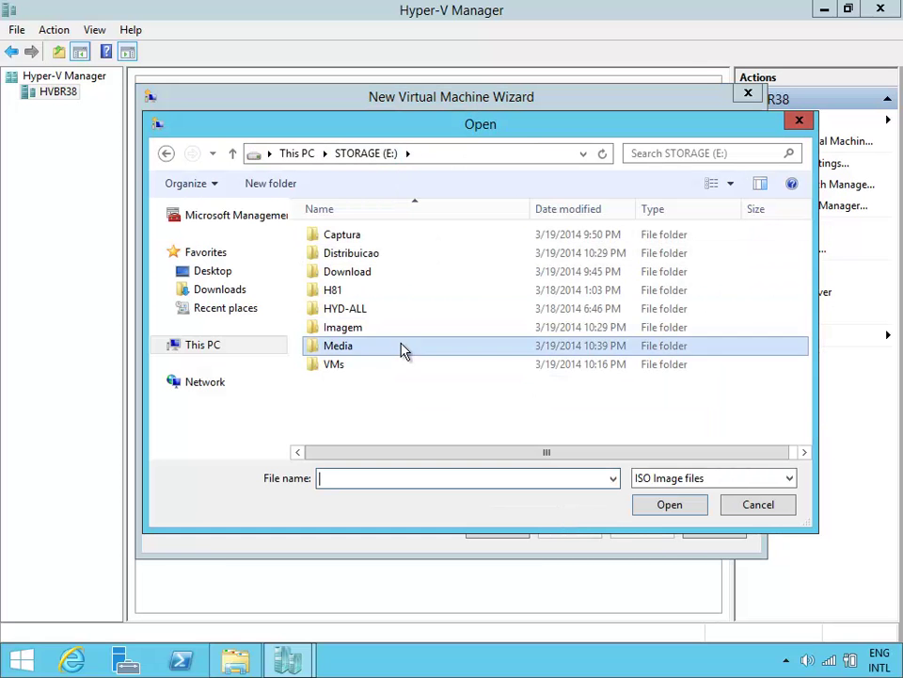
pyautogui.doubleClick(403, 346)
pyautogui.click(646, 250)
pyautogui.doubleClick(772, 260)
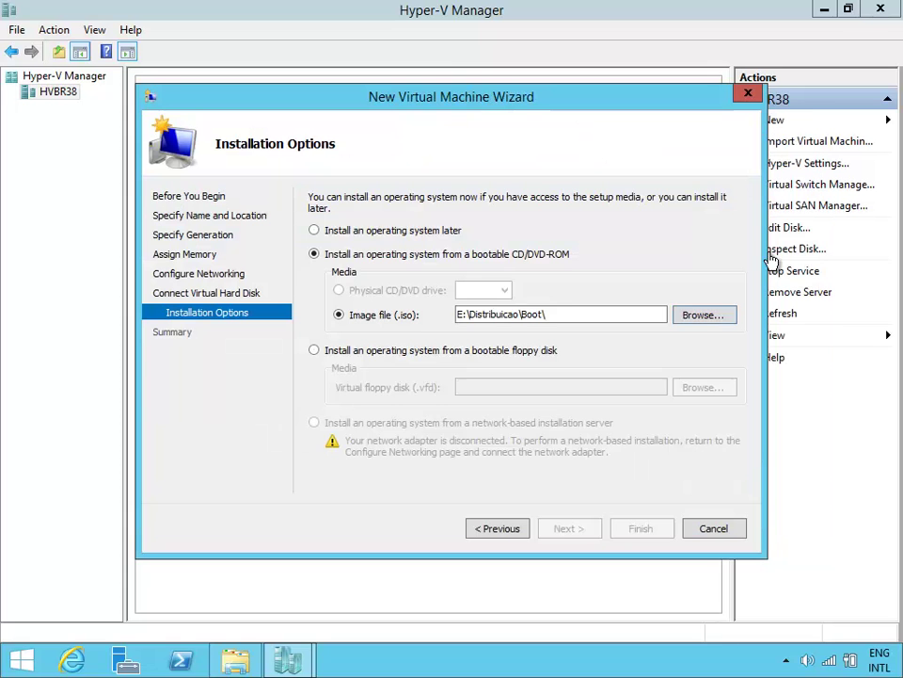
pyautogui.click(593, 531)
pyautogui.click(619, 530)
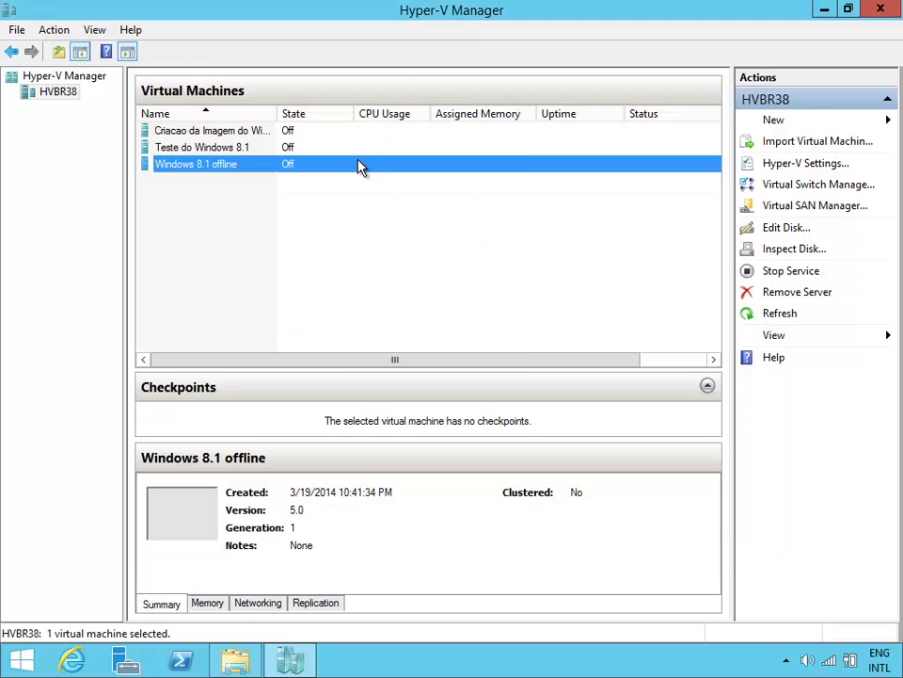
# Step: Set the Windows 8.1 offline VM's processor count to 4 in its settings
pyautogui.rightClick(359, 163)
pyautogui.click(405, 200)
pyautogui.click(282, 181)
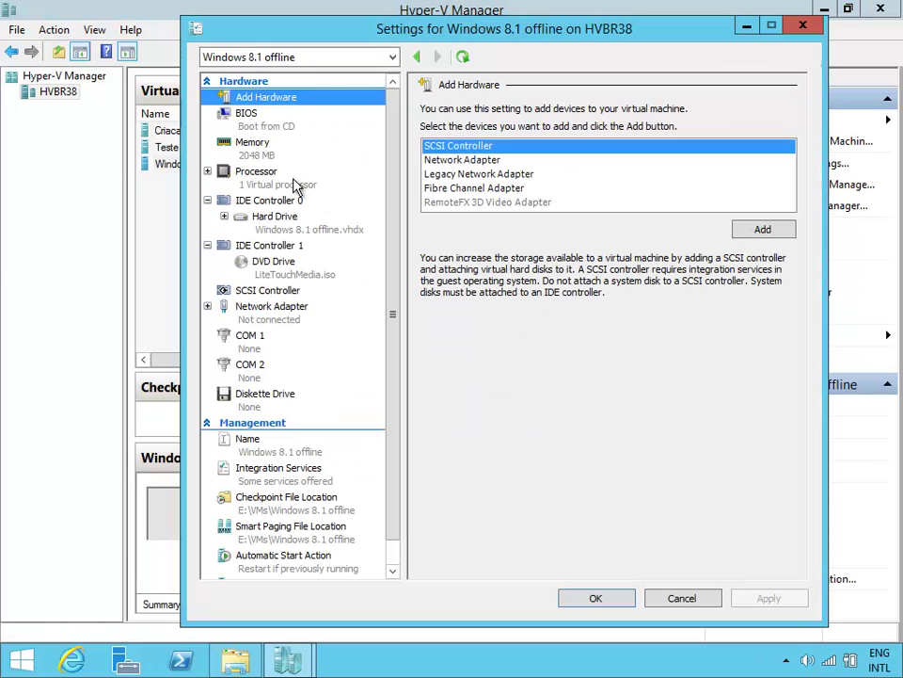
pyautogui.doubleClick(610, 141)
pyautogui.write('4')
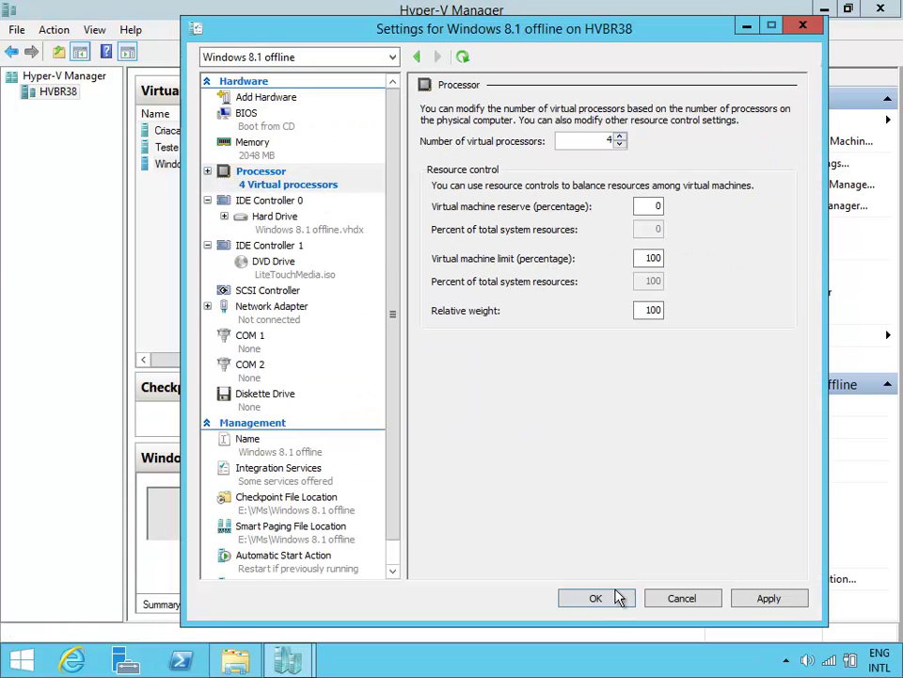
pyautogui.click(618, 595)
# Step: Connect to the VM, power it on, tidy away other windows, and maximize the console
pyautogui.doubleClick(313, 174)
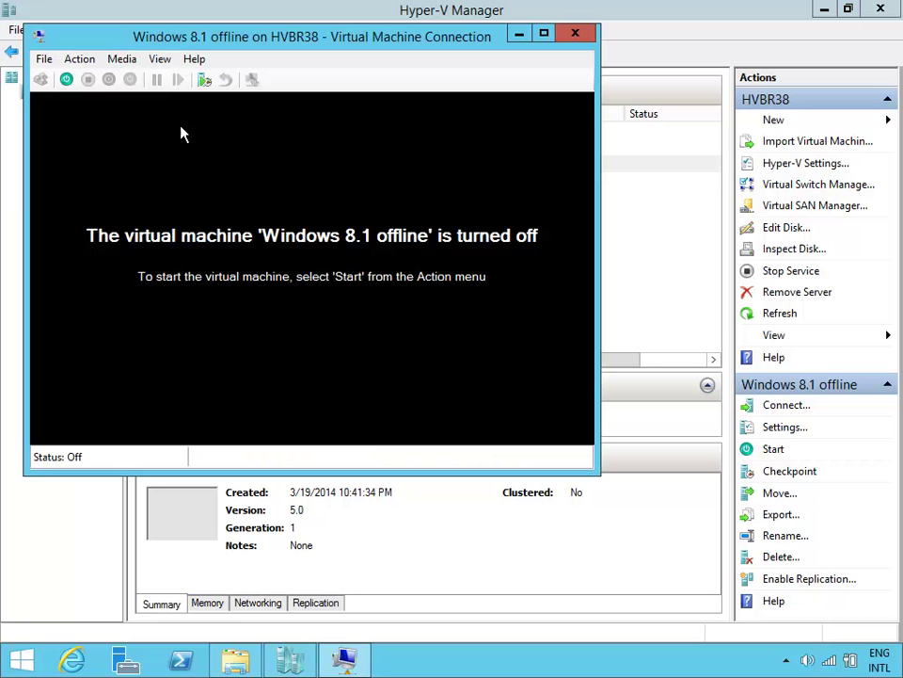
pyautogui.click(67, 81)
pyautogui.click(825, 10)
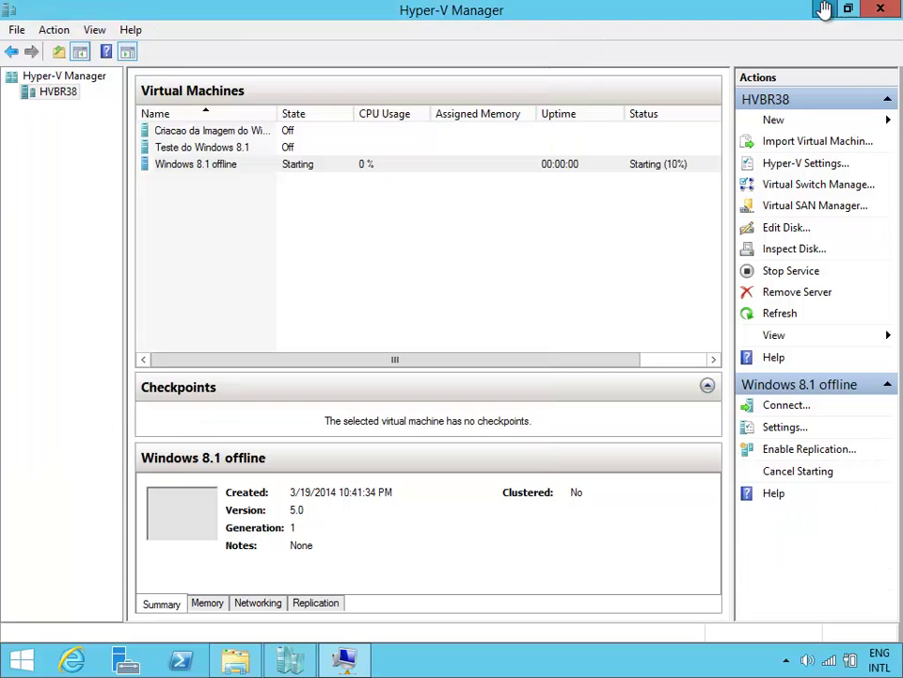
pyautogui.click(715, 85)
pyautogui.click(797, 80)
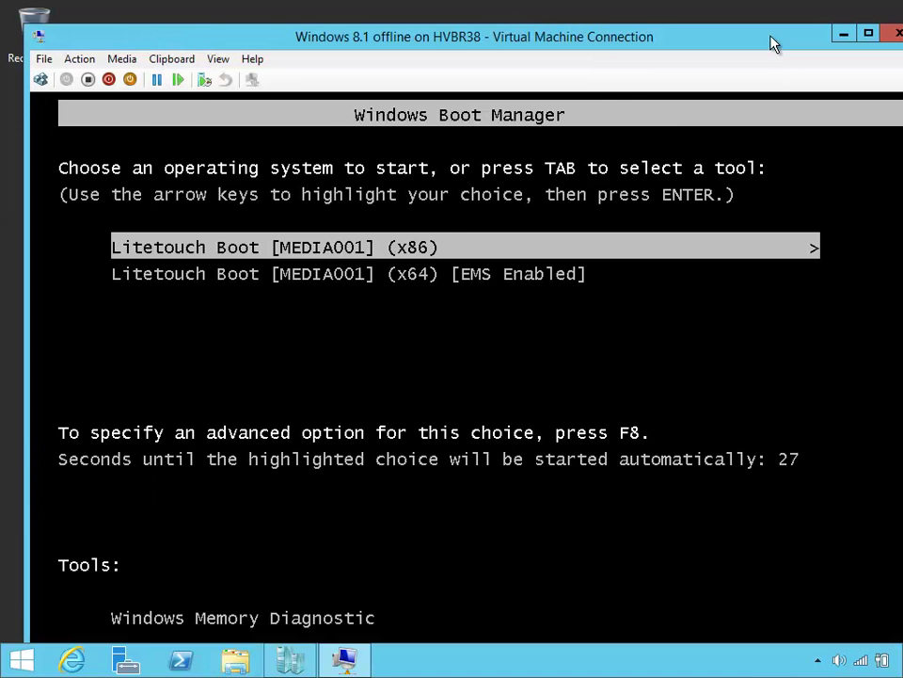
pyautogui.doubleClick(774, 41)
# Step: Stop the boot countdown, toggling between x64 [EMS Enabled] and x86, ending on x86
pyautogui.press('Down')
pyautogui.press('Up')
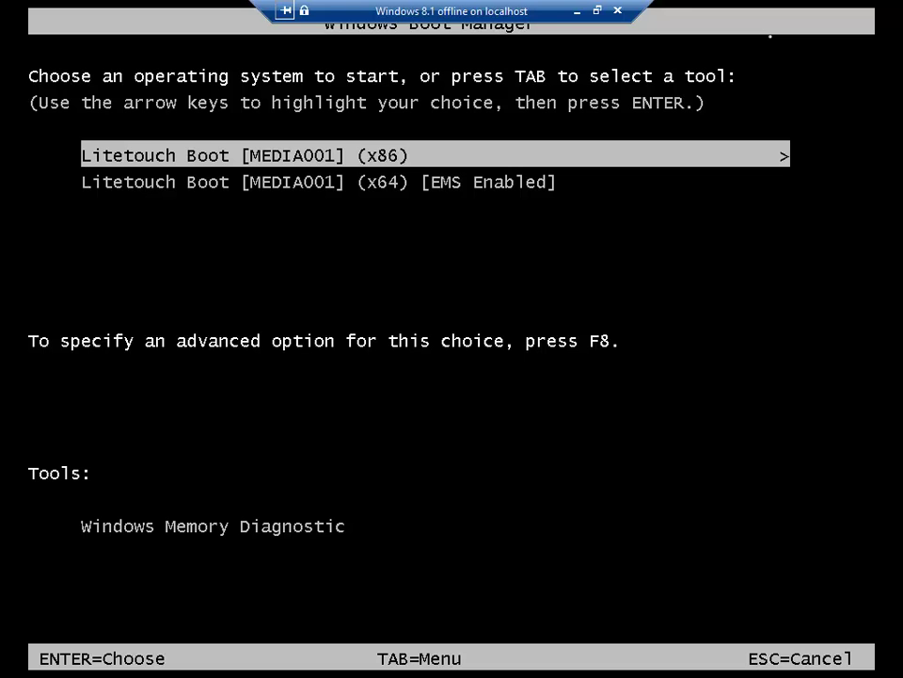
pyautogui.press('Down')
pyautogui.press('Up')
pyautogui.press('Down')
pyautogui.press('Up')
# Step: Boot Litetouch x86, accept the computer details, tick 7 Zip, and begin deployment past BitLocker
pyautogui.press('Return')
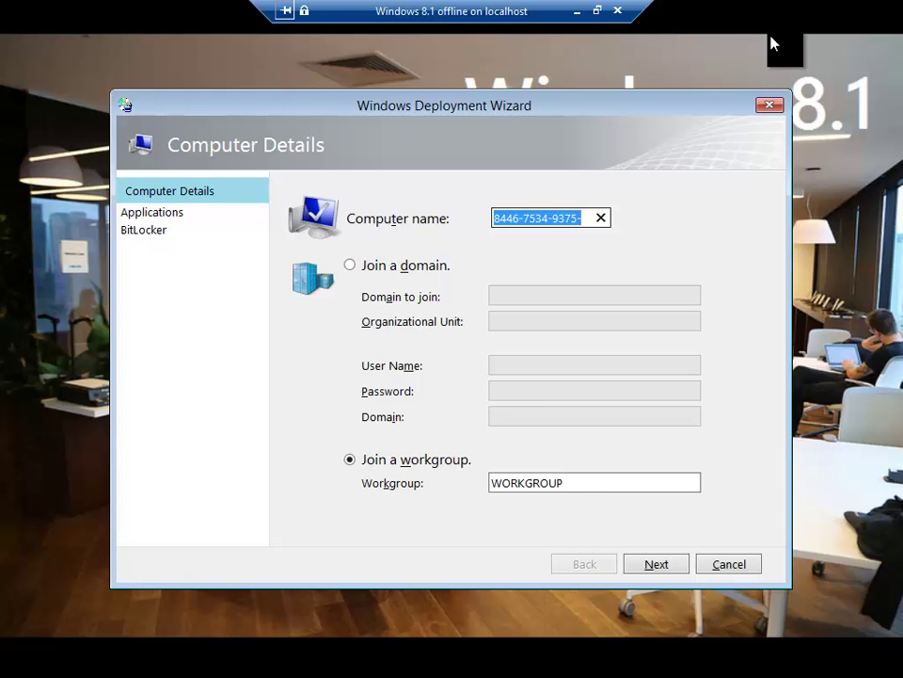
pyautogui.click(665, 571)
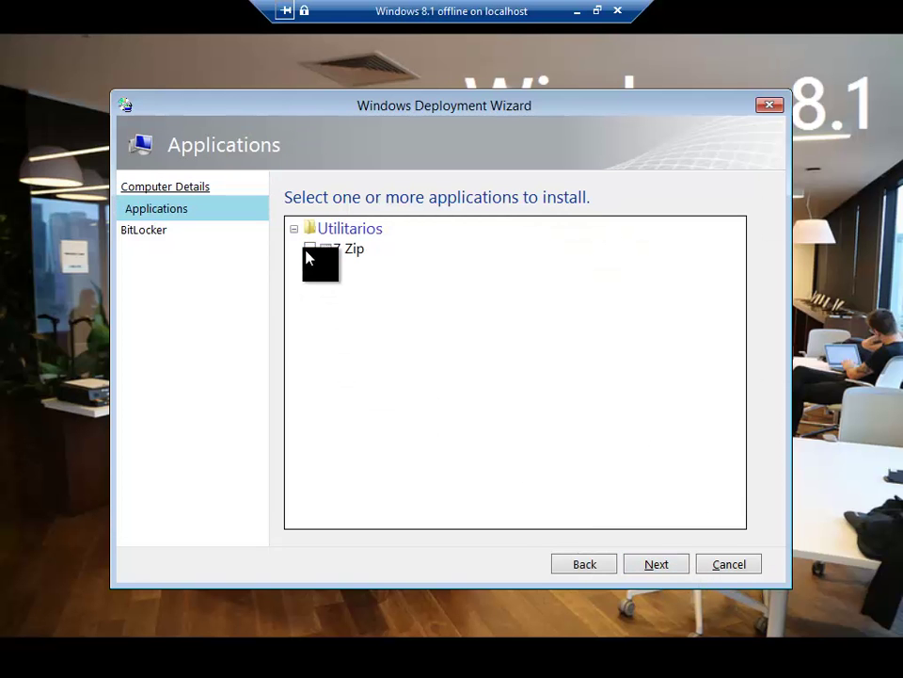
pyautogui.click(308, 250)
pyautogui.click(658, 567)
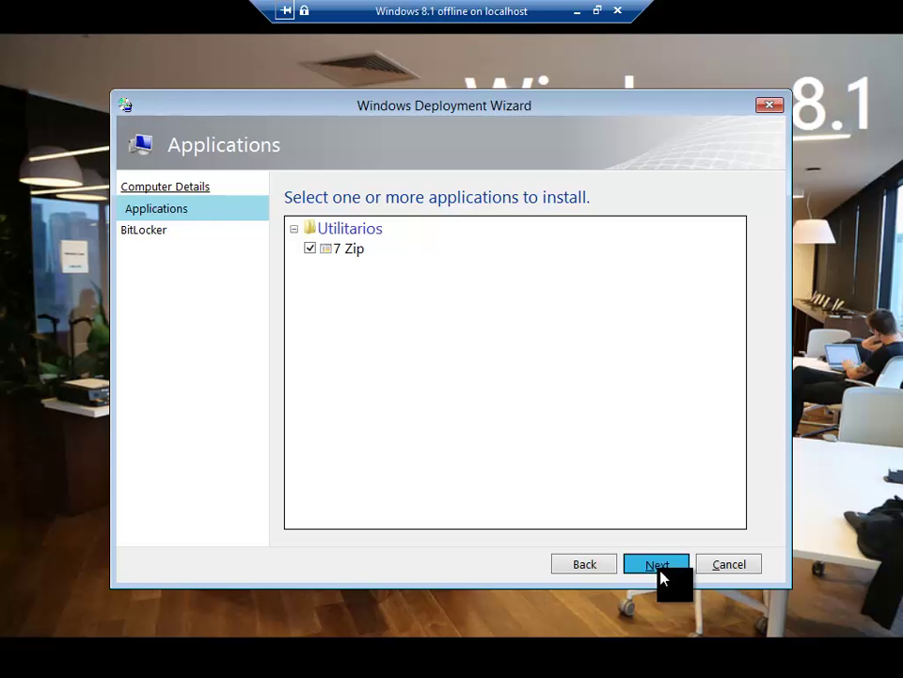
pyautogui.click(660, 570)
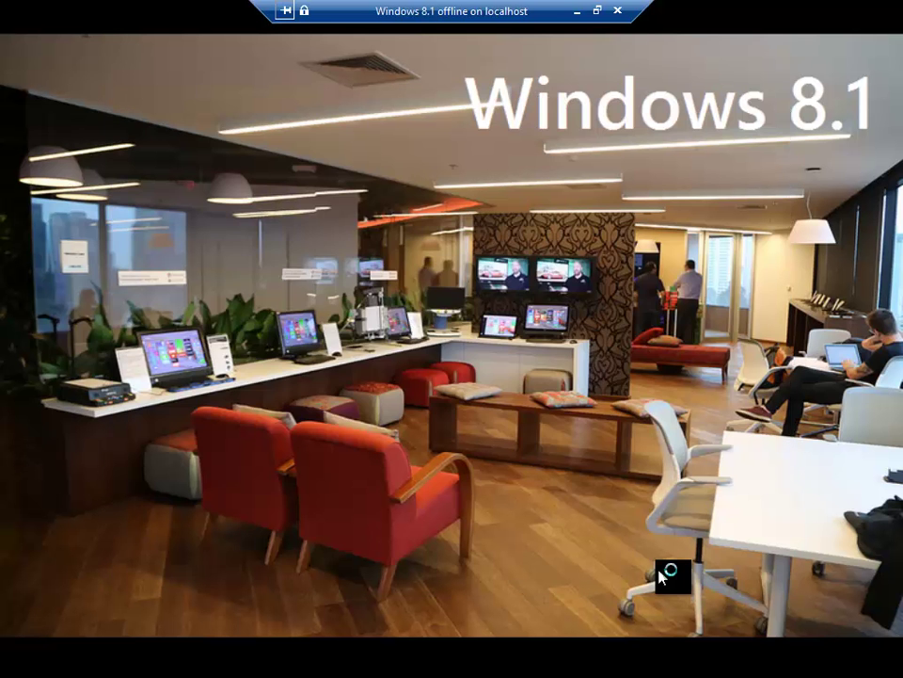